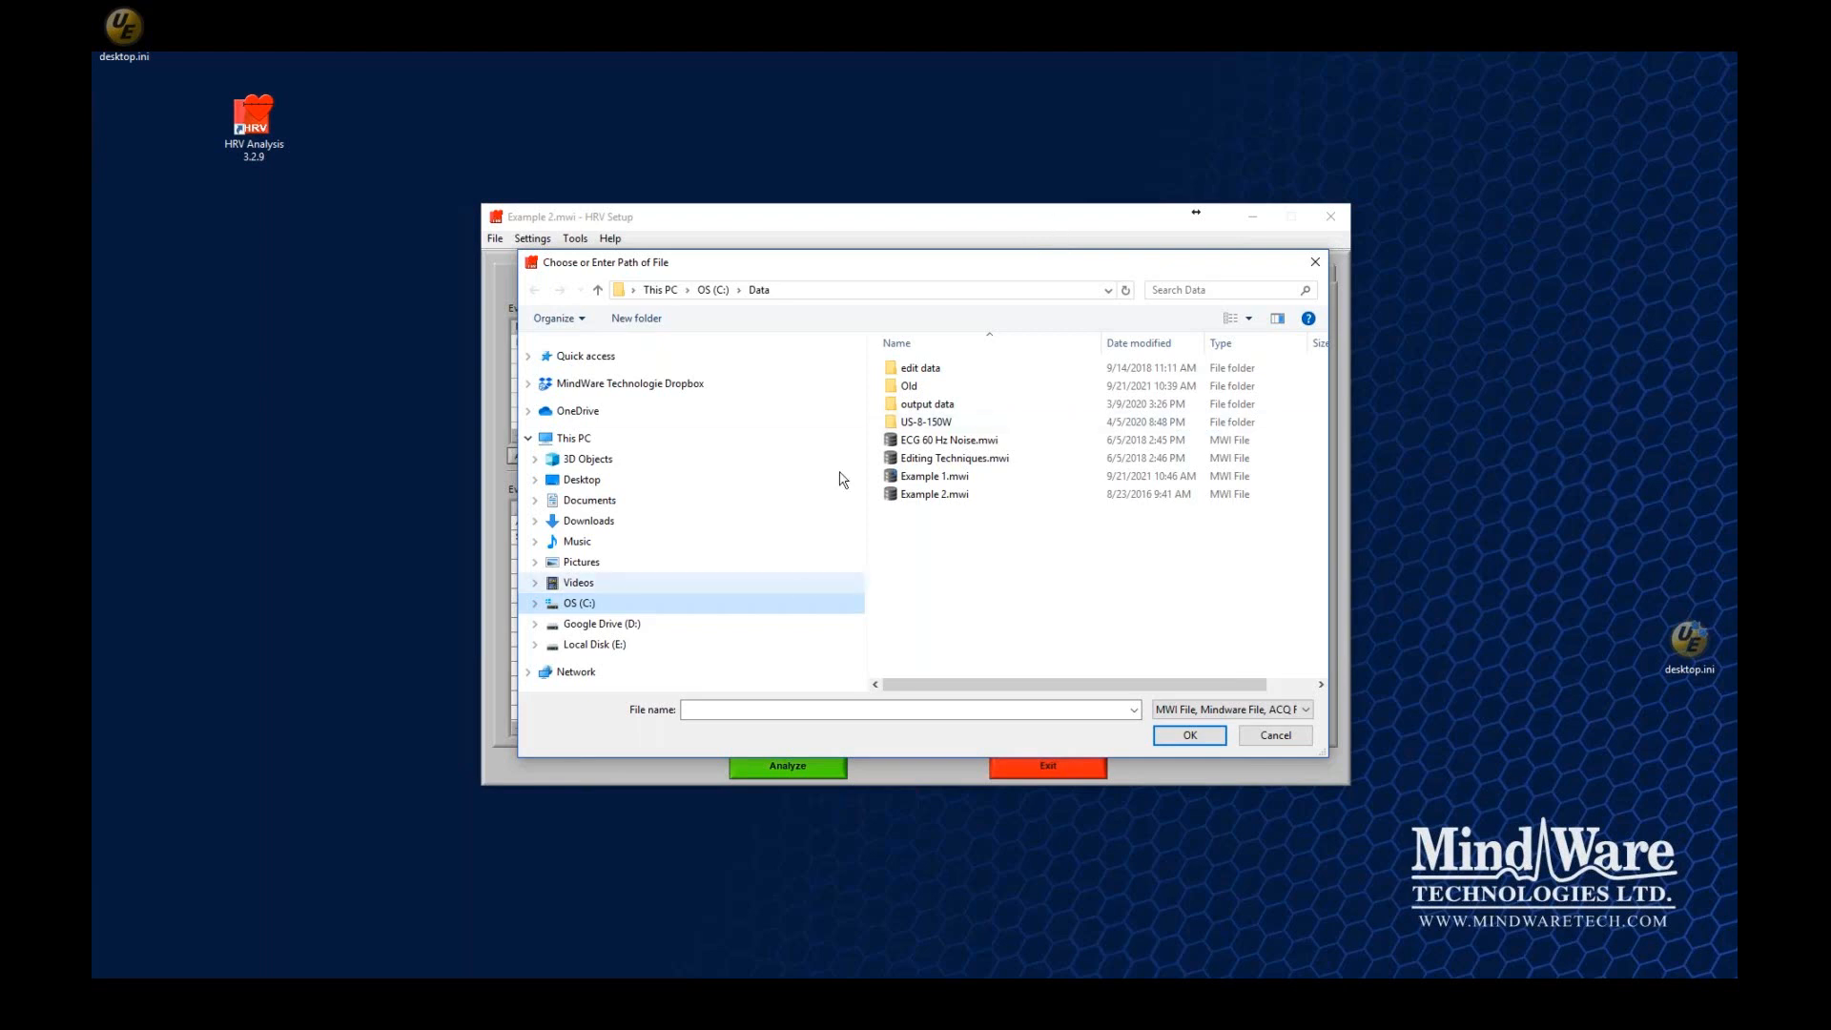
- Open Example 1.mwi with ECG mapped to Bio1, Z0 to Z0 and dZ/dt to dZ/dt, leaving the respiration channel empty
{"action": "double_click", "coordinate": [992, 477]}
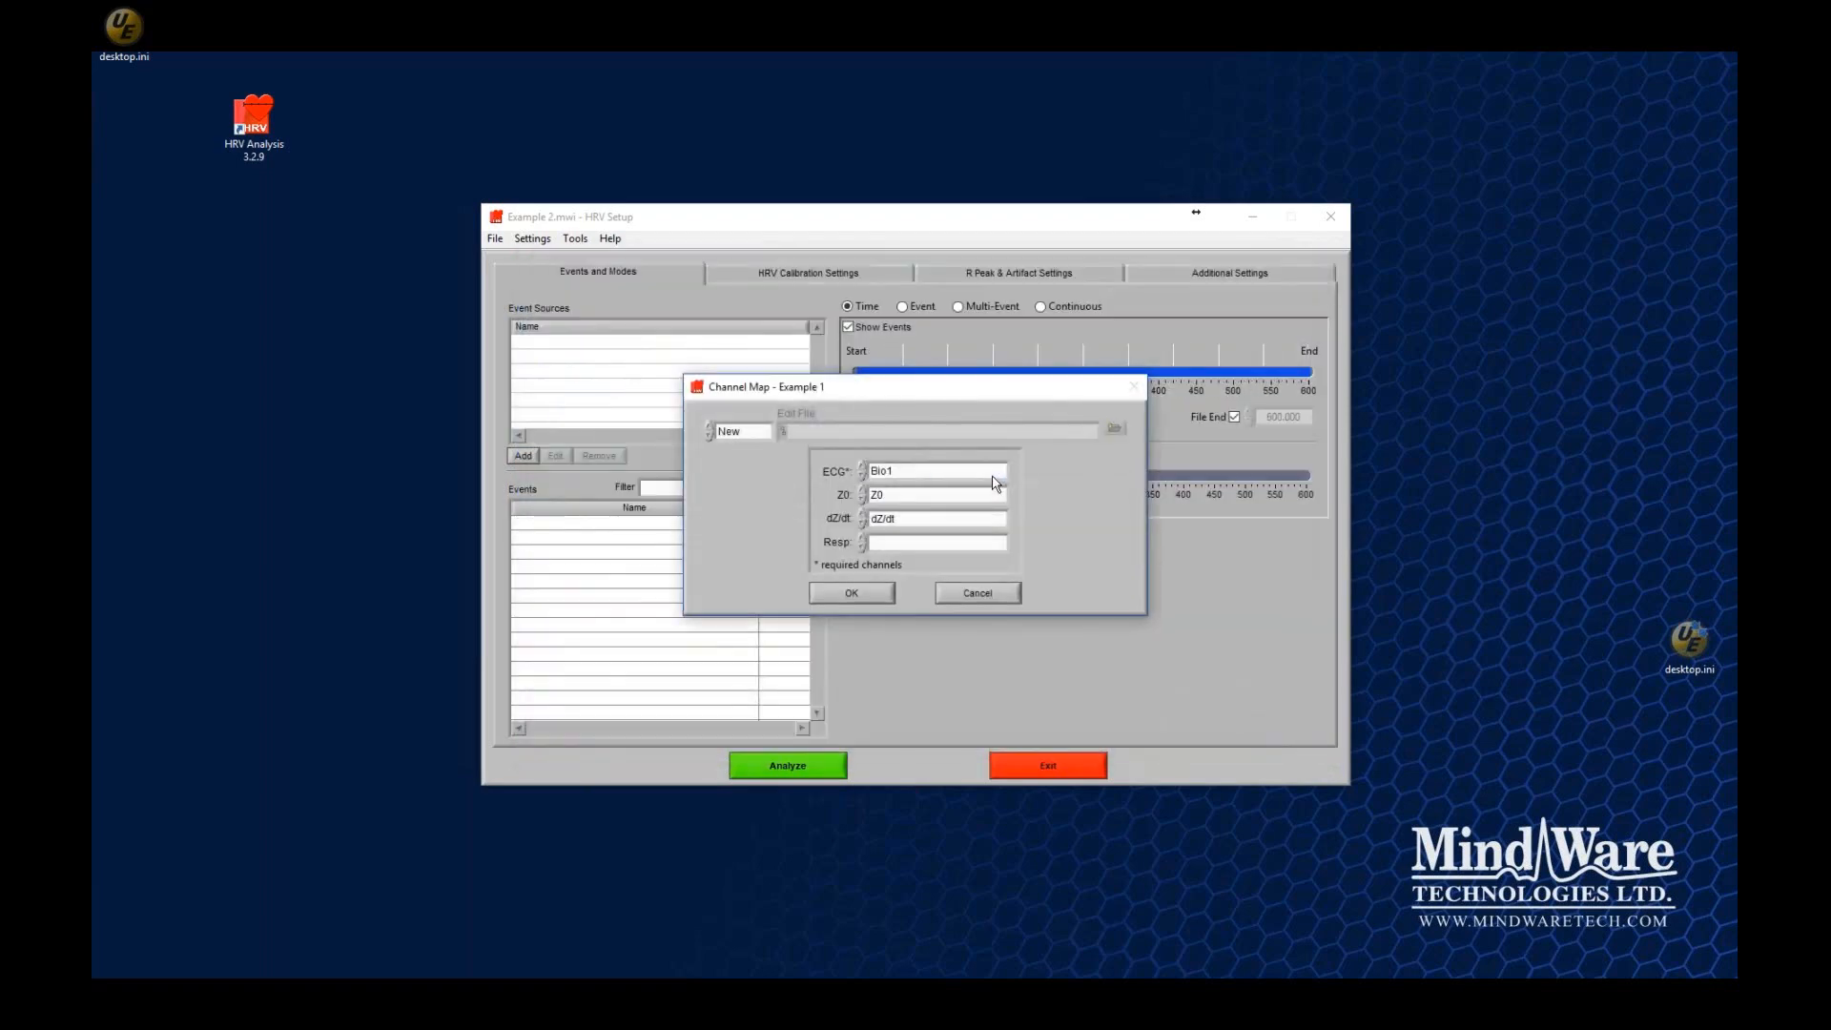
{"action": "left_click_drag", "start_coordinate": [872, 388], "coordinate": [899, 349]}
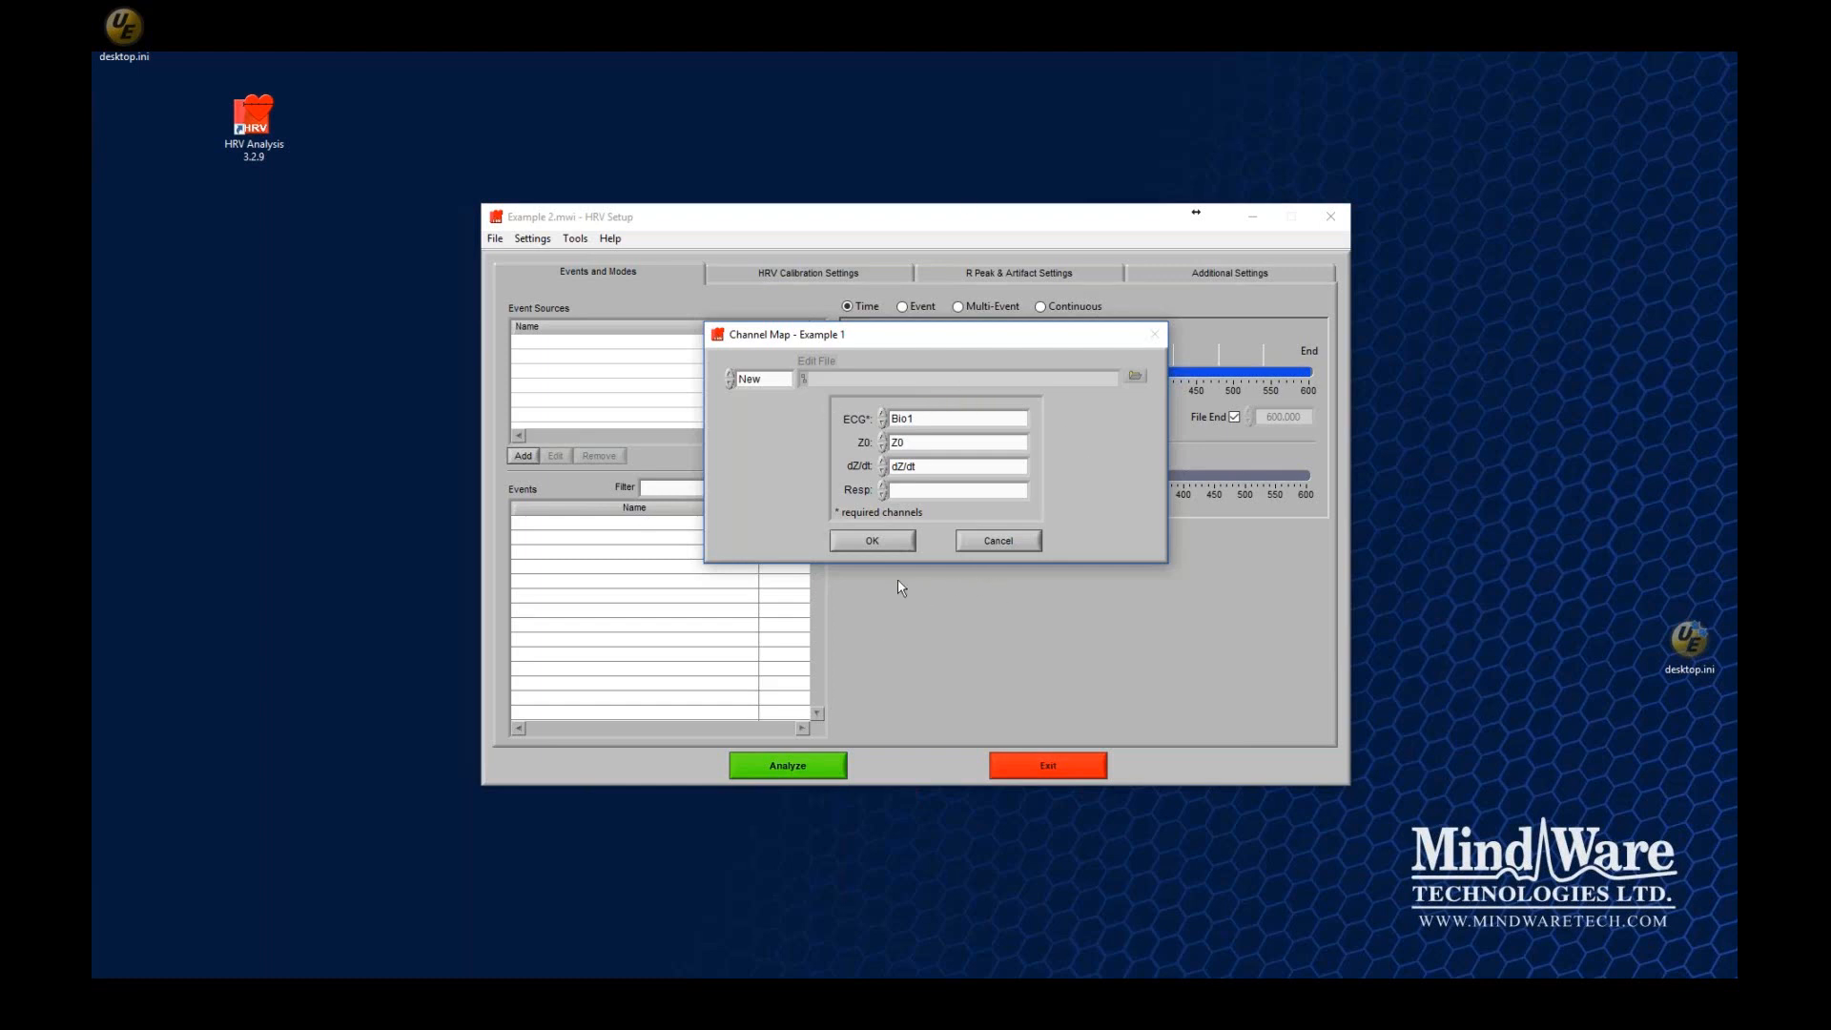
{"action": "left_click", "coordinate": [958, 419]}
{"action": "left_click", "coordinate": [1027, 421]}
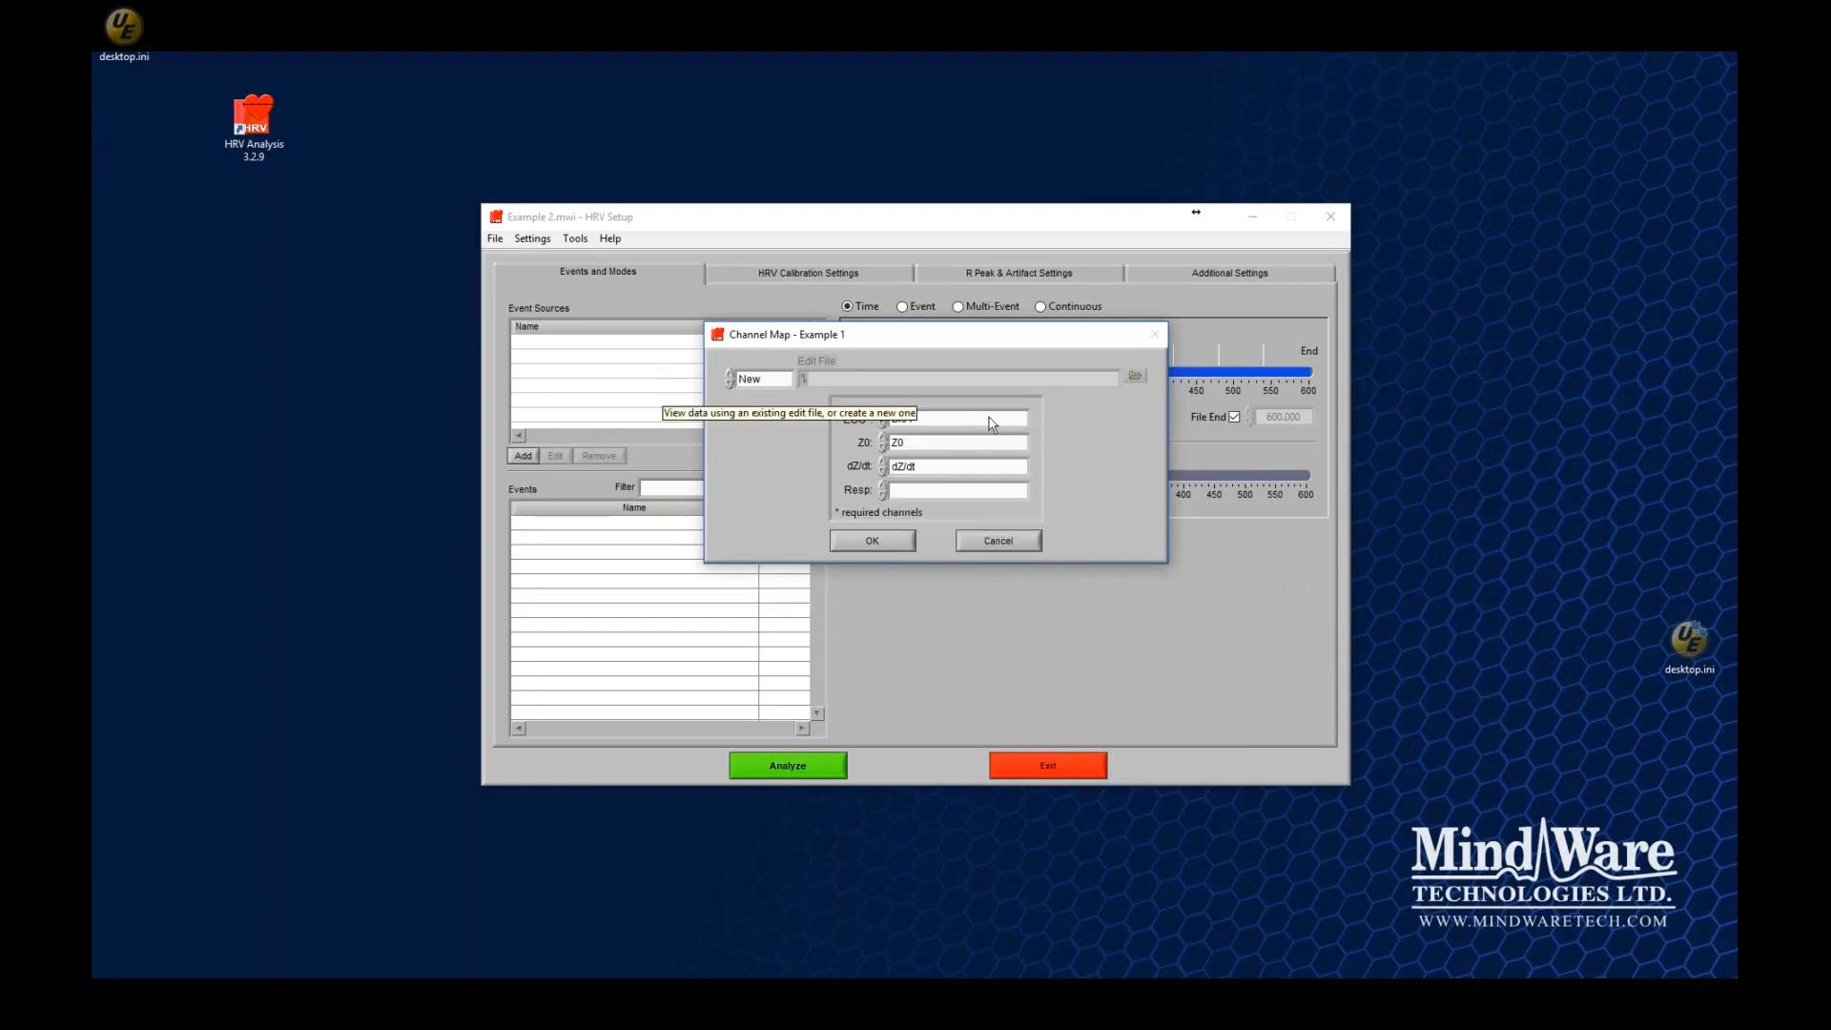
{"action": "left_click", "coordinate": [929, 450]}
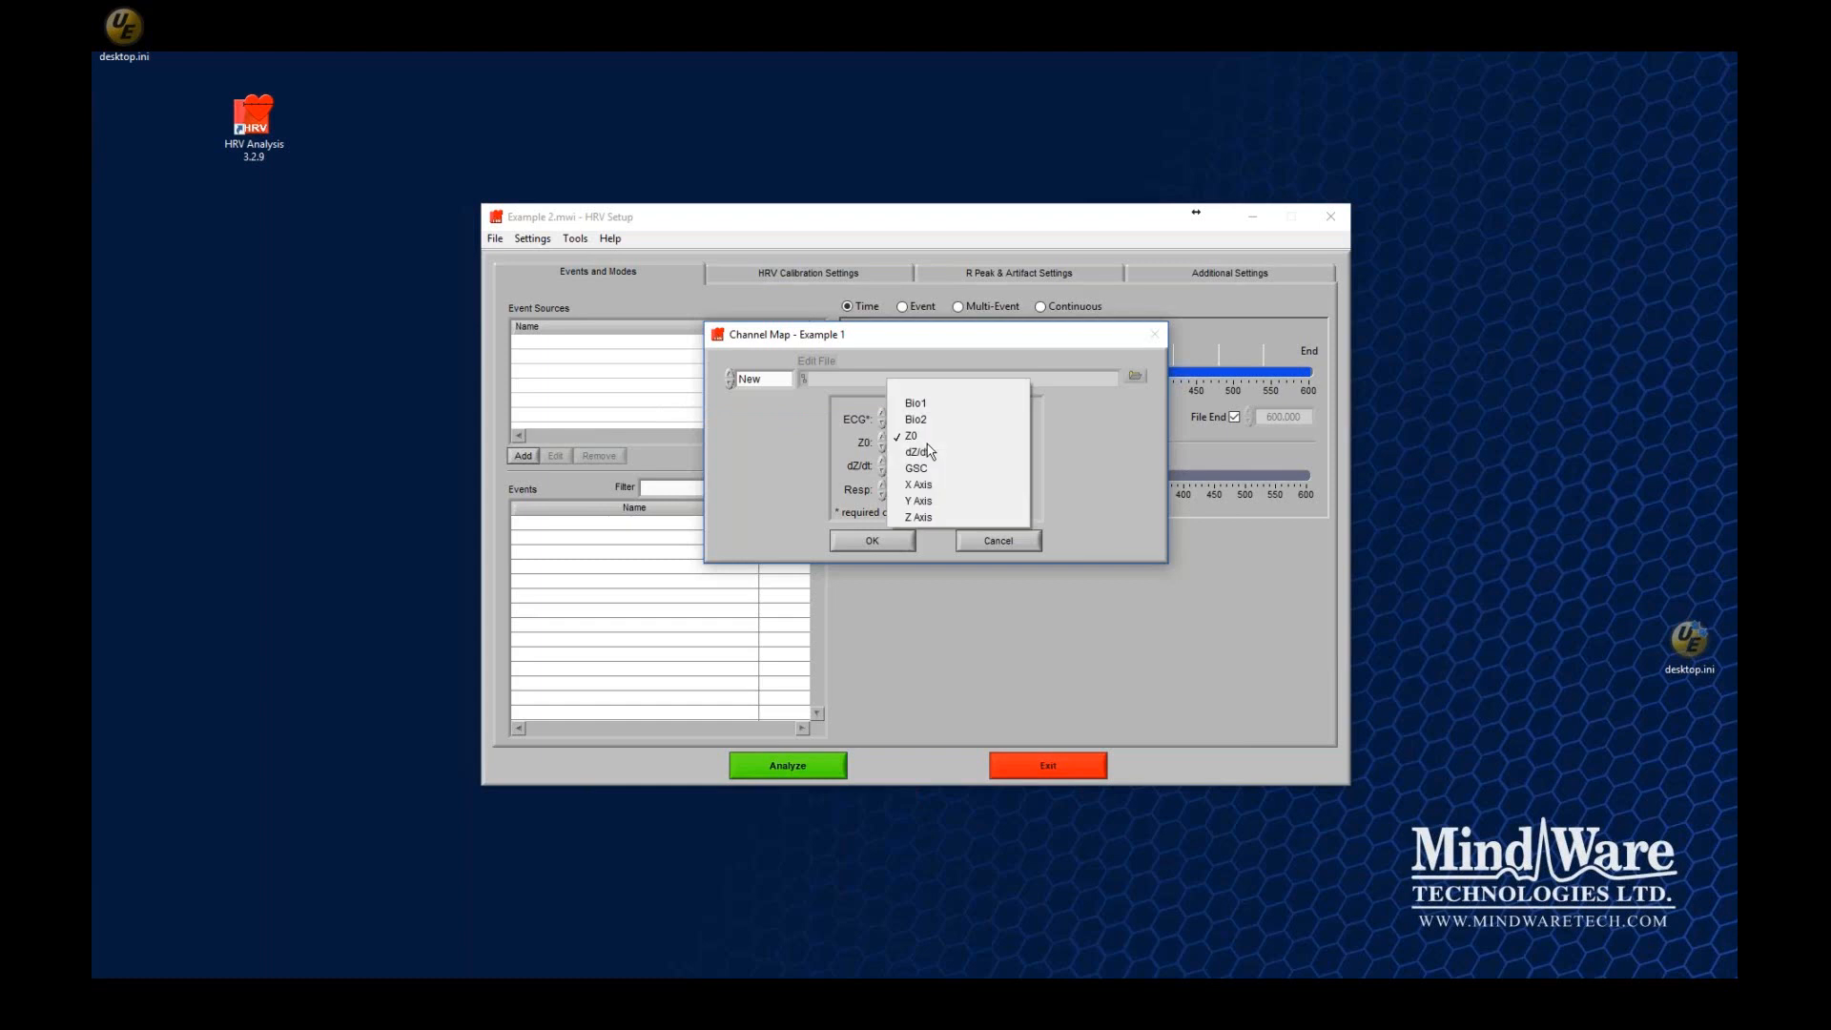
{"action": "left_click", "coordinate": [776, 450]}
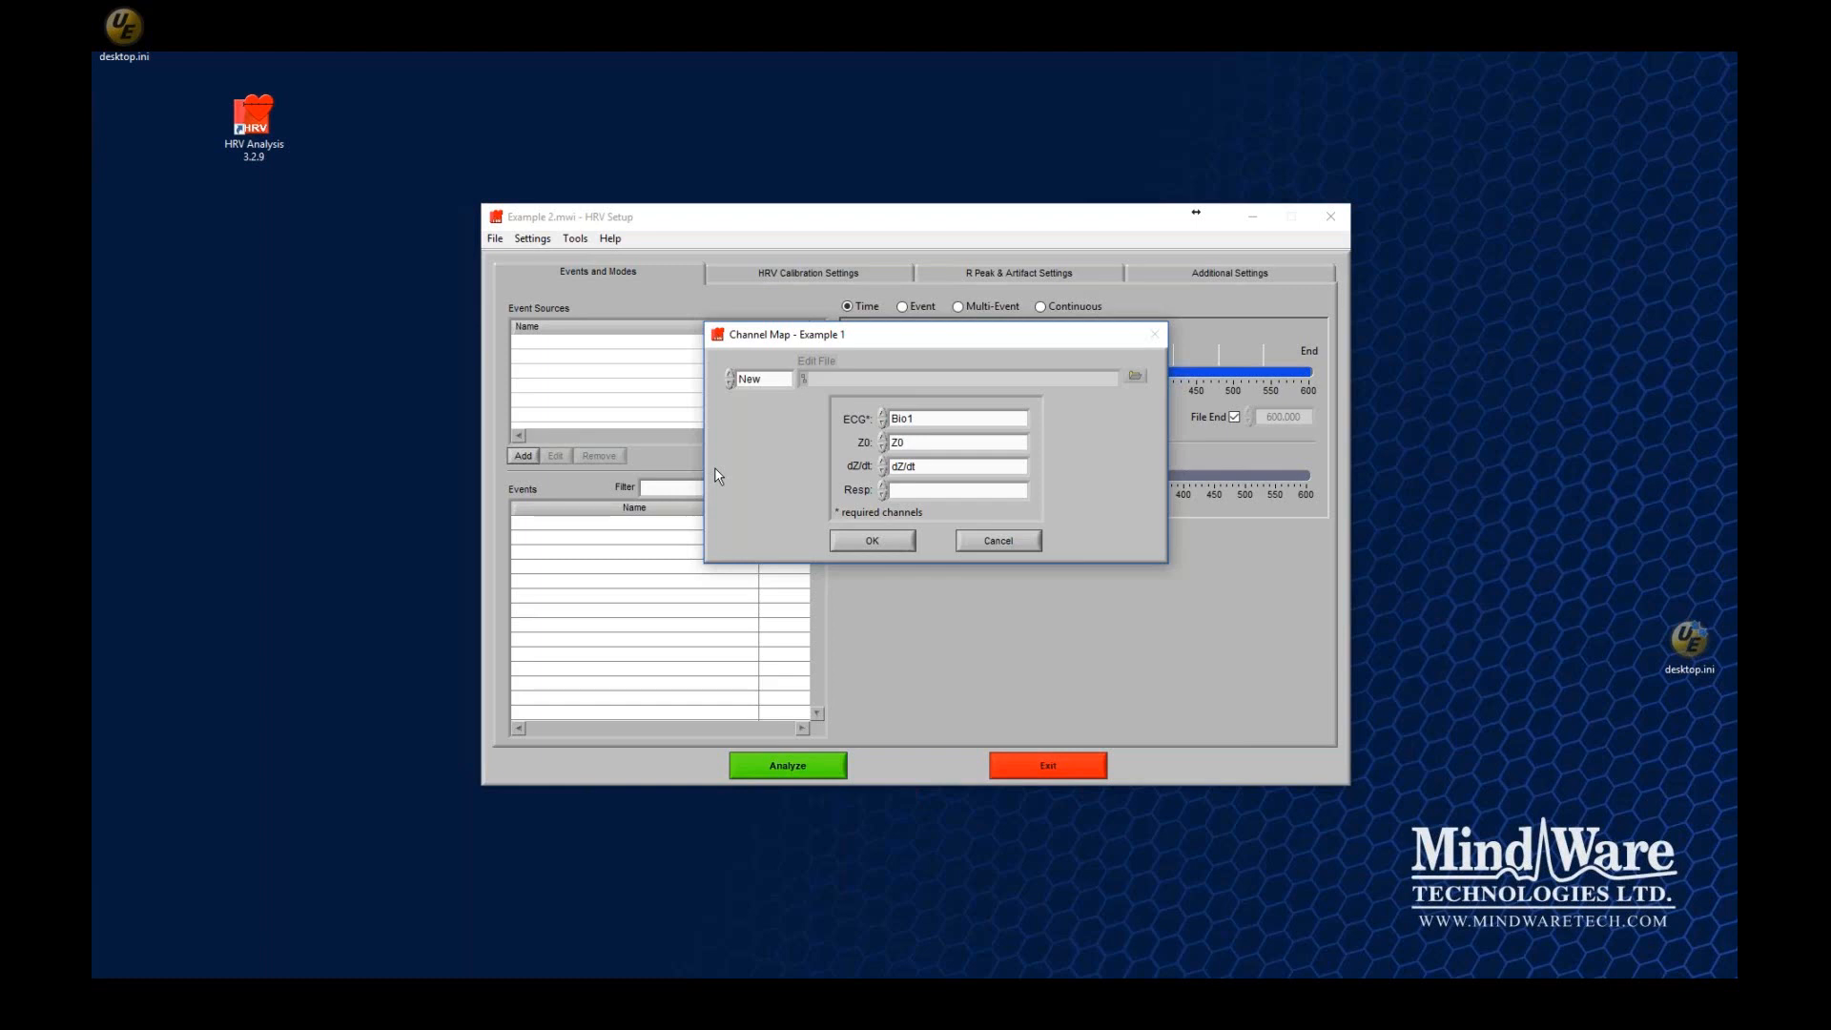
{"action": "left_click", "coordinate": [895, 540]}
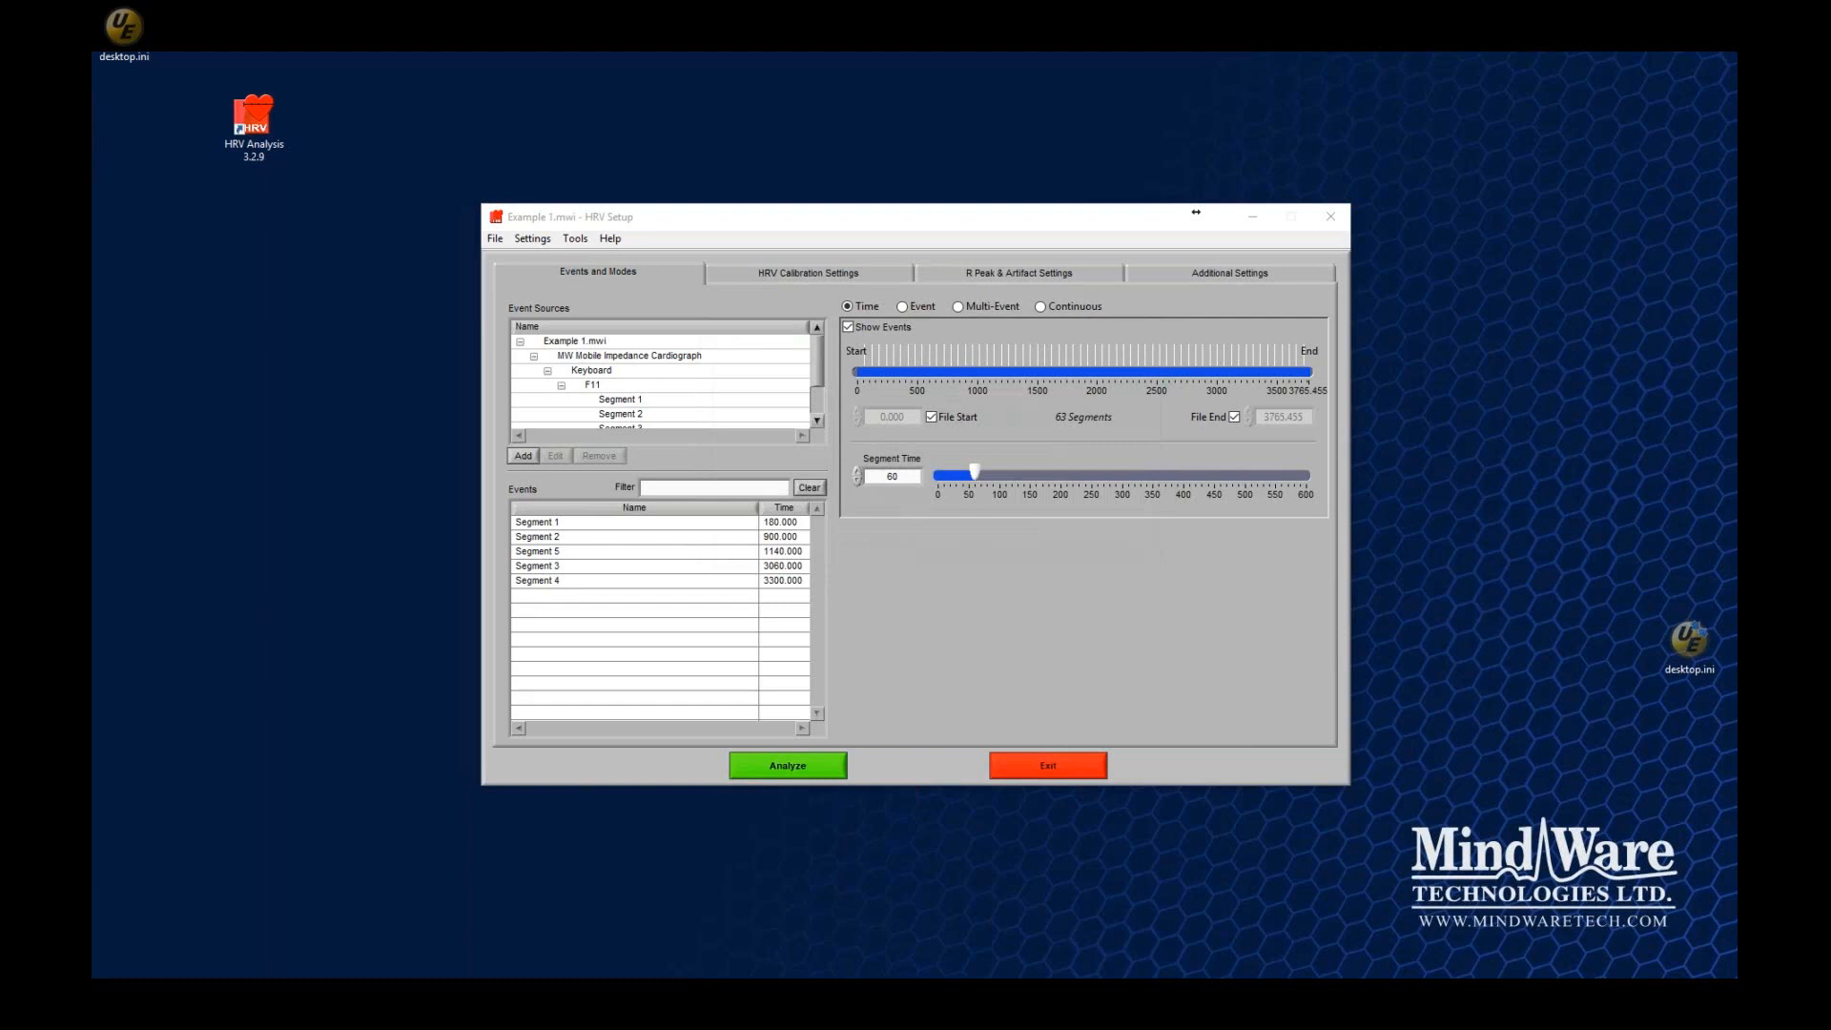
- Set the analysis mode to Event and review the HRV calibration and R peak and artifact settings
{"action": "left_click_drag", "start_coordinate": [849, 216], "coordinate": [849, 202]}
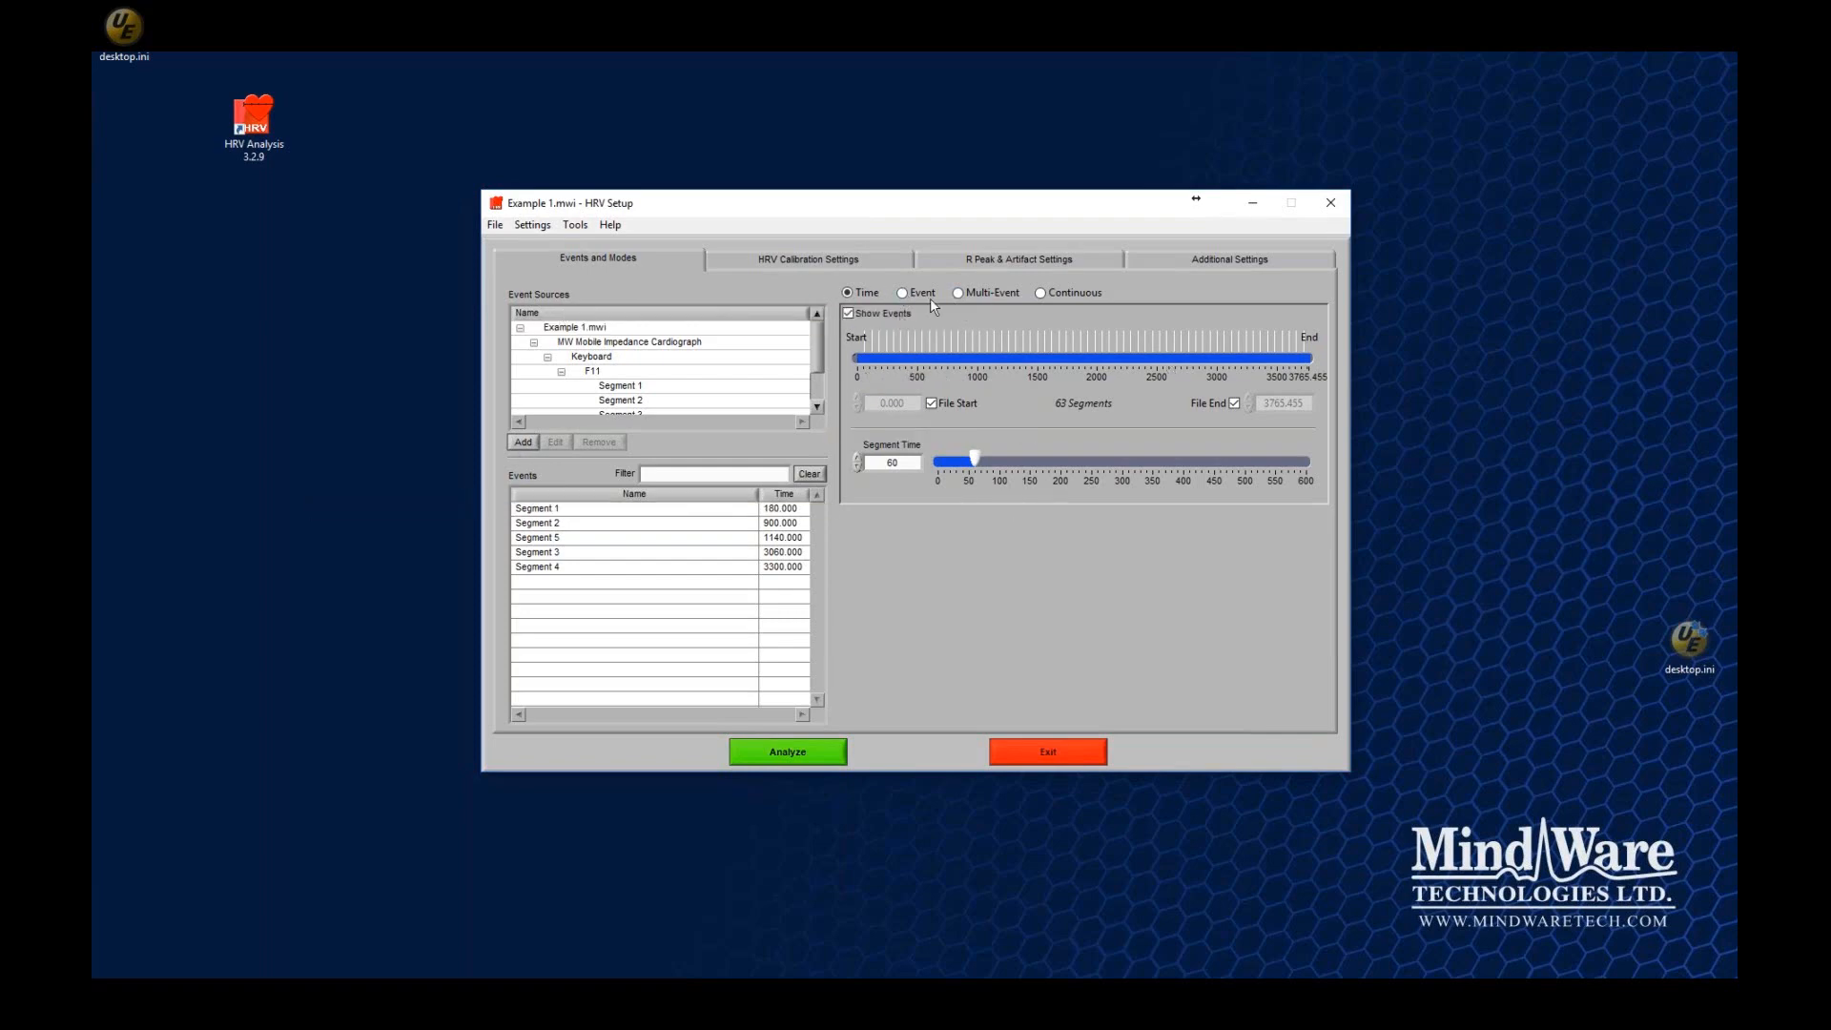
{"action": "left_click", "coordinate": [902, 294]}
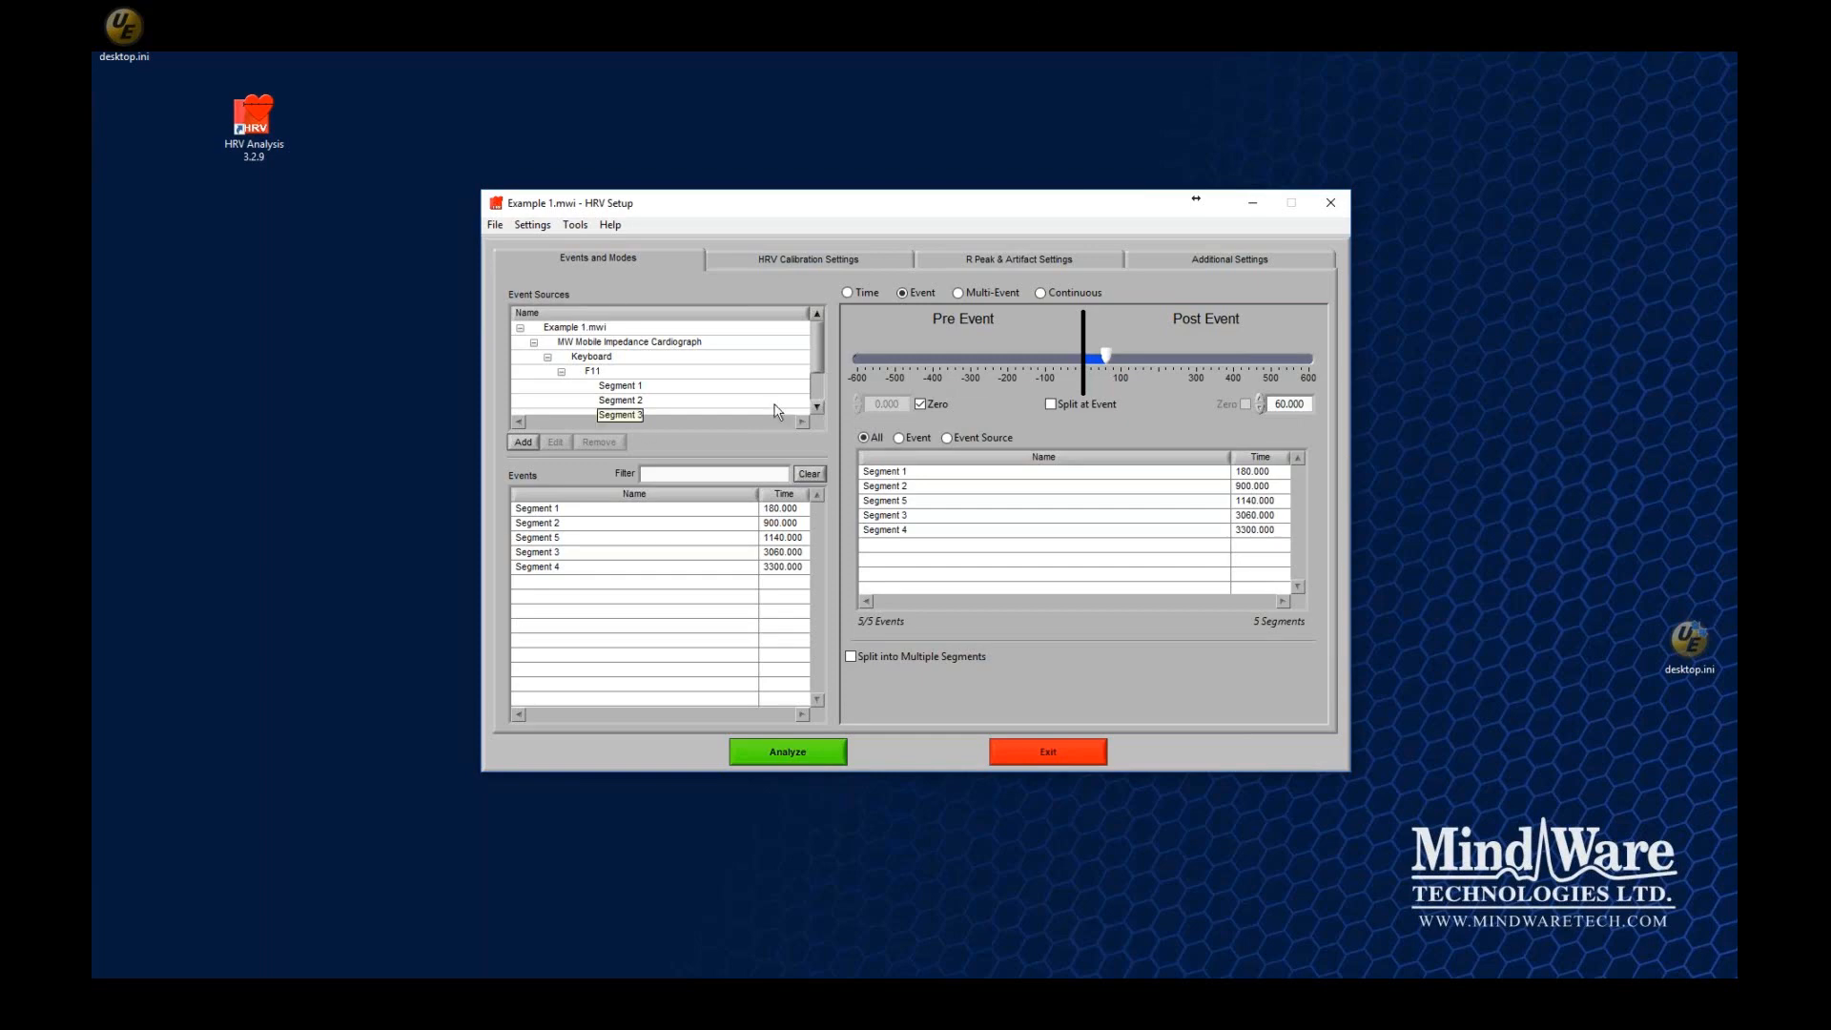
{"action": "left_click", "coordinate": [872, 267]}
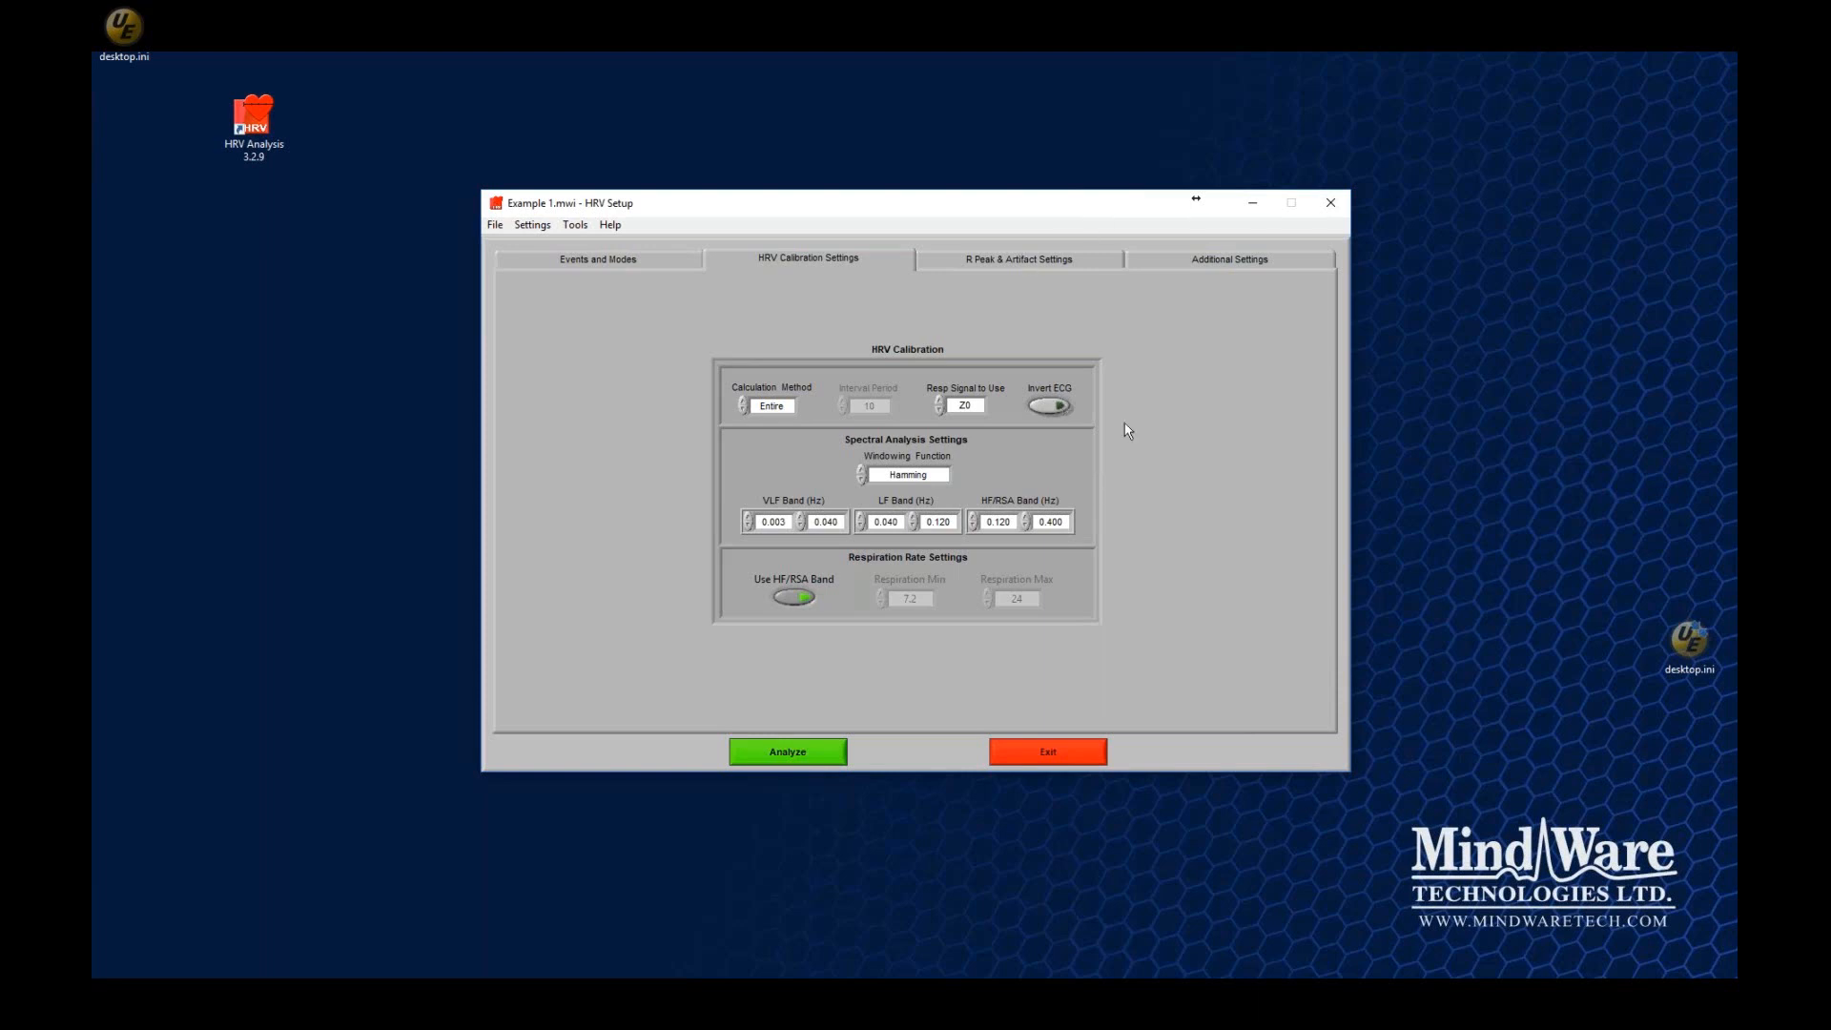
{"action": "left_click", "coordinate": [984, 267]}
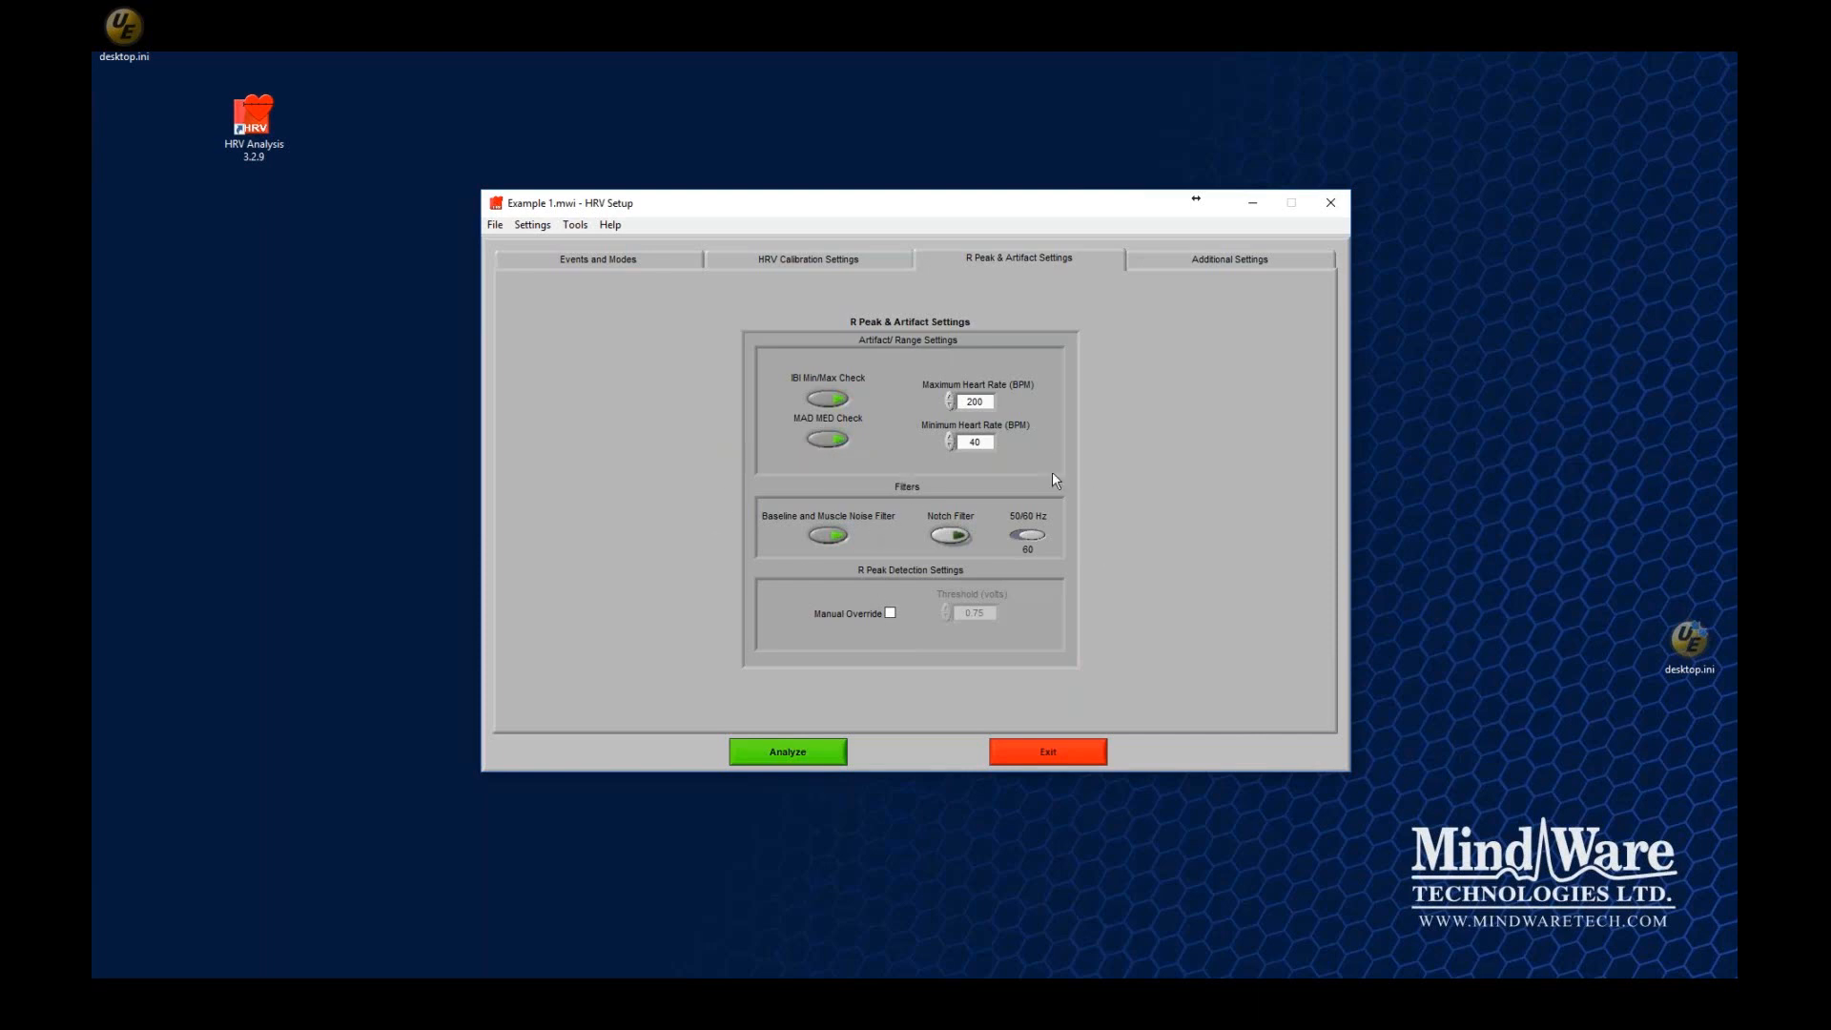
{"action": "left_click", "coordinate": [950, 535]}
{"action": "left_click", "coordinate": [688, 266]}
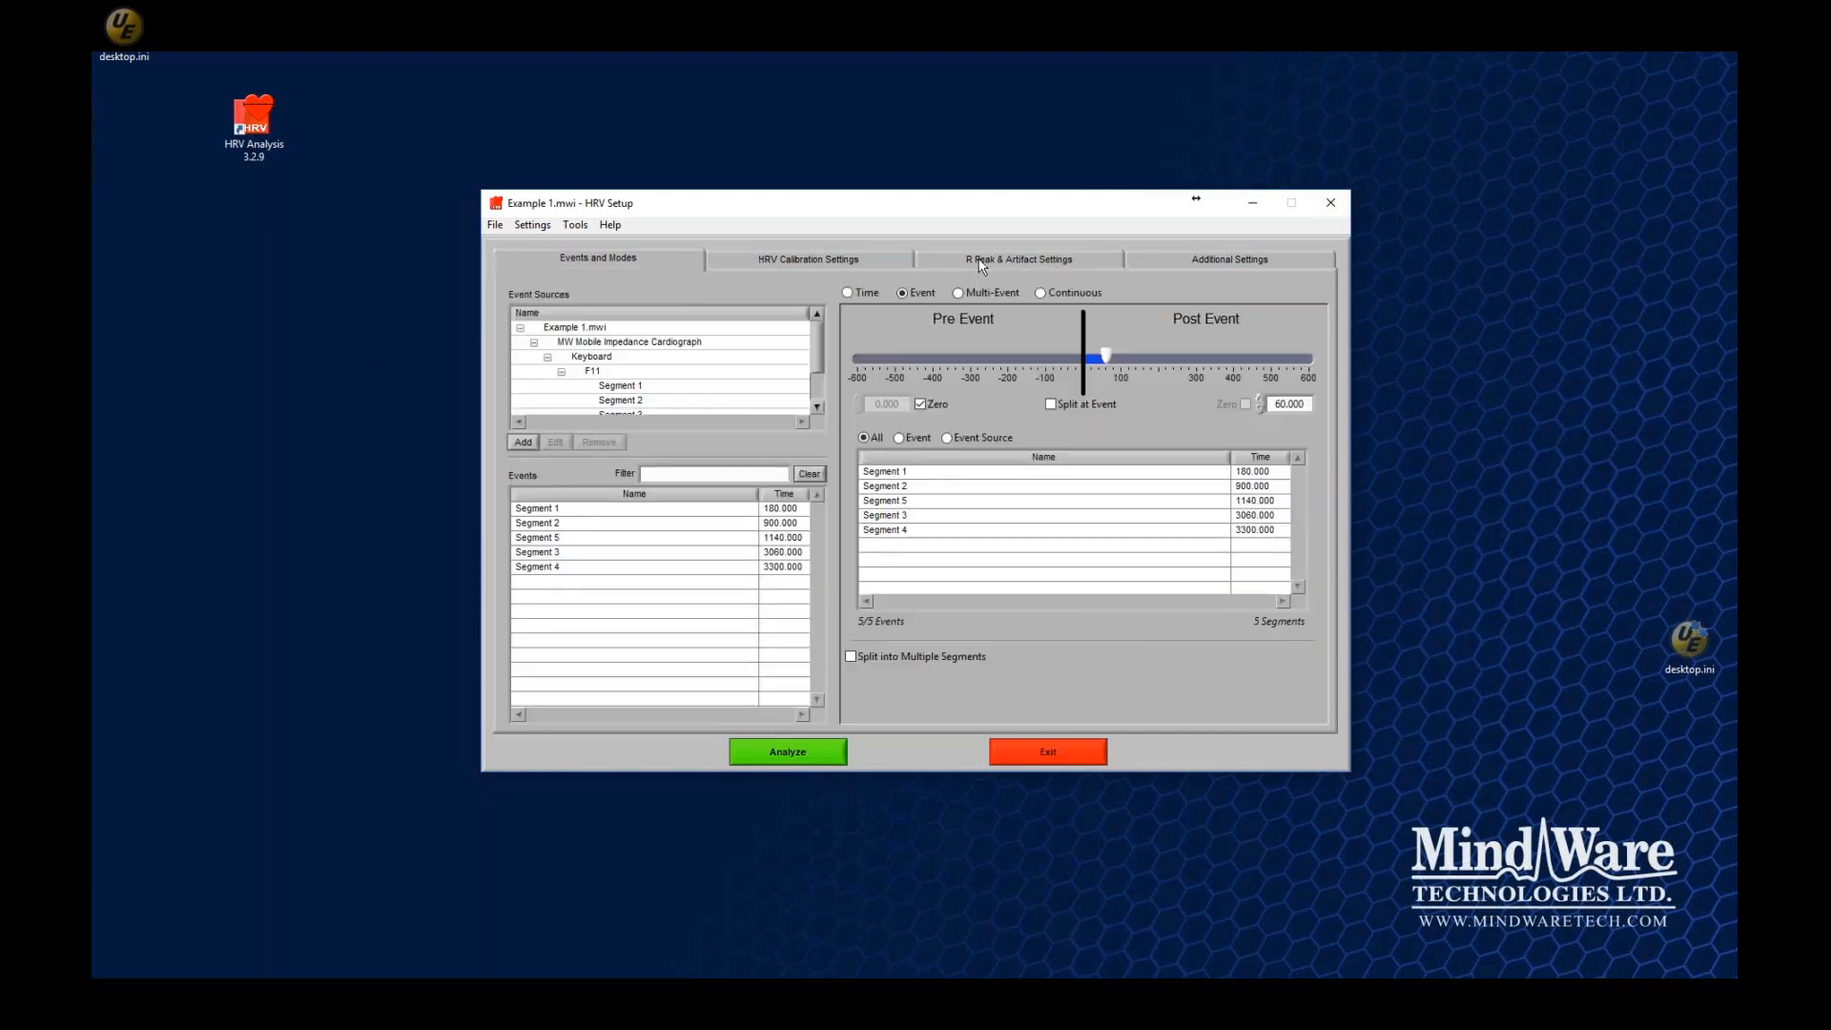
- Analyze the data with the Baseline and Muscle Noise Filter turned off, and return to the setup screen
{"action": "left_click", "coordinate": [987, 264]}
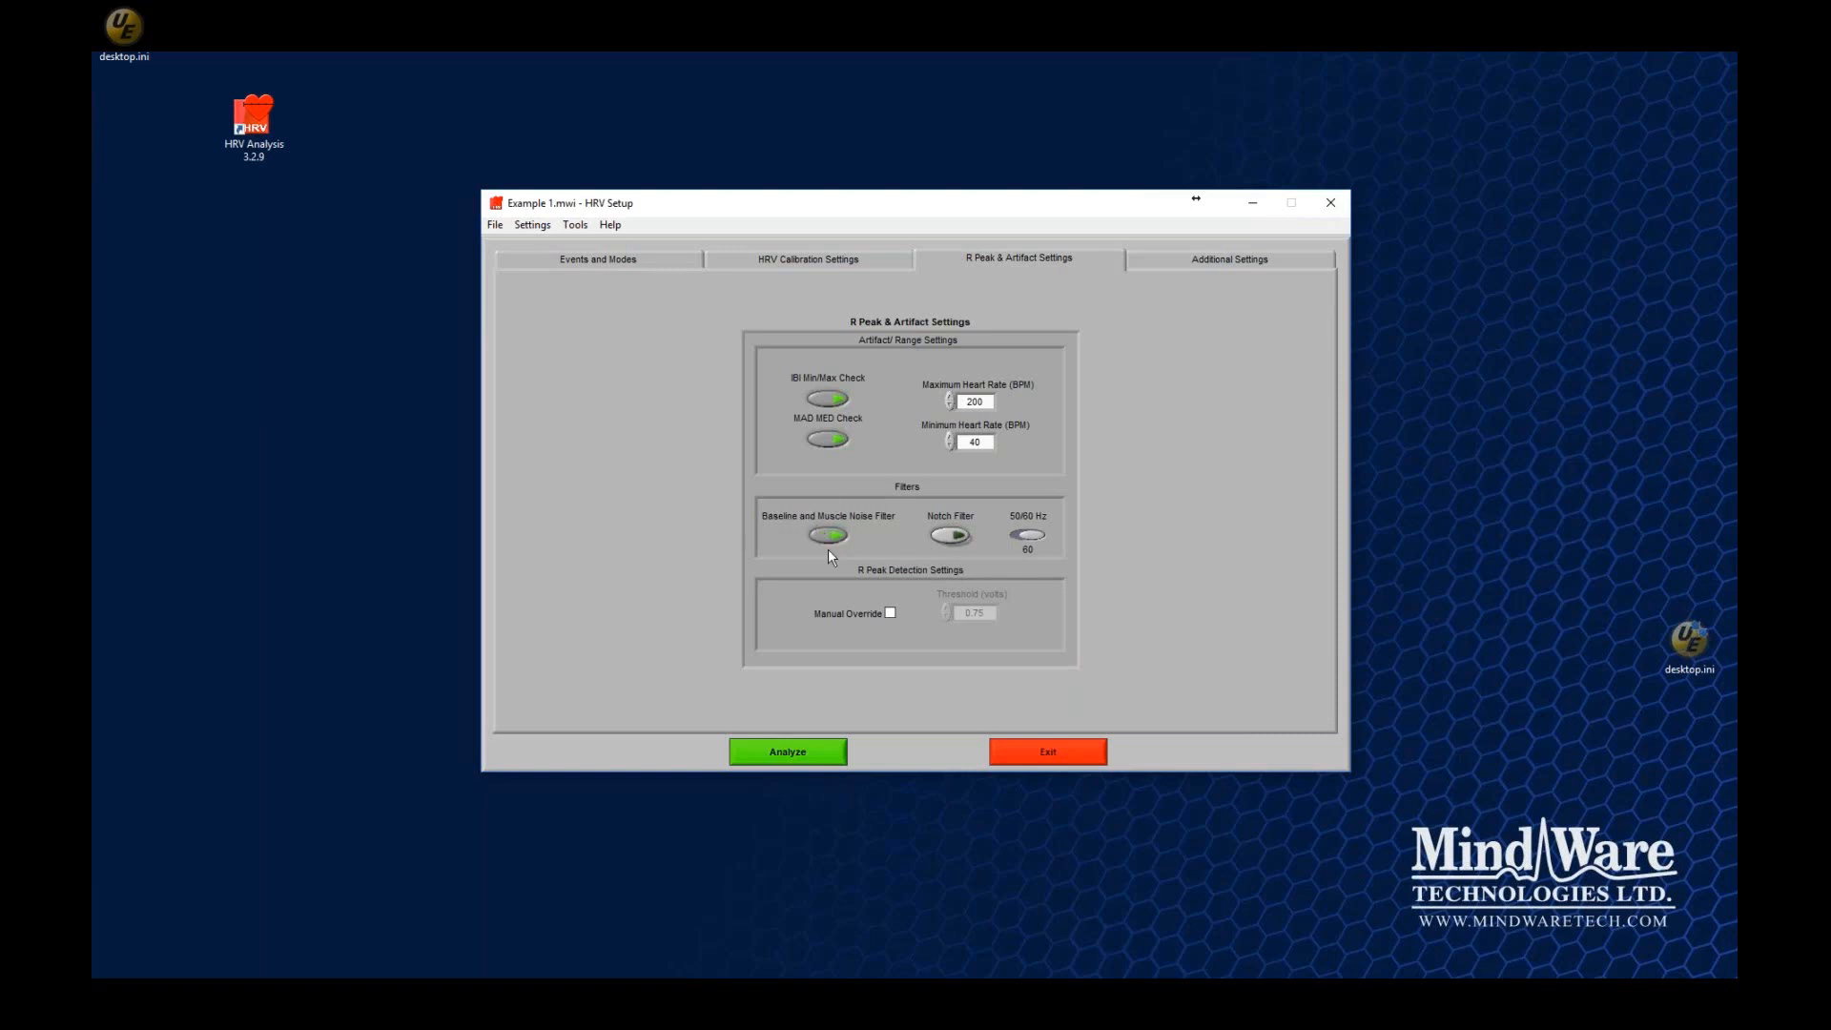
{"action": "left_click", "coordinate": [830, 536]}
{"action": "left_click", "coordinate": [817, 763]}
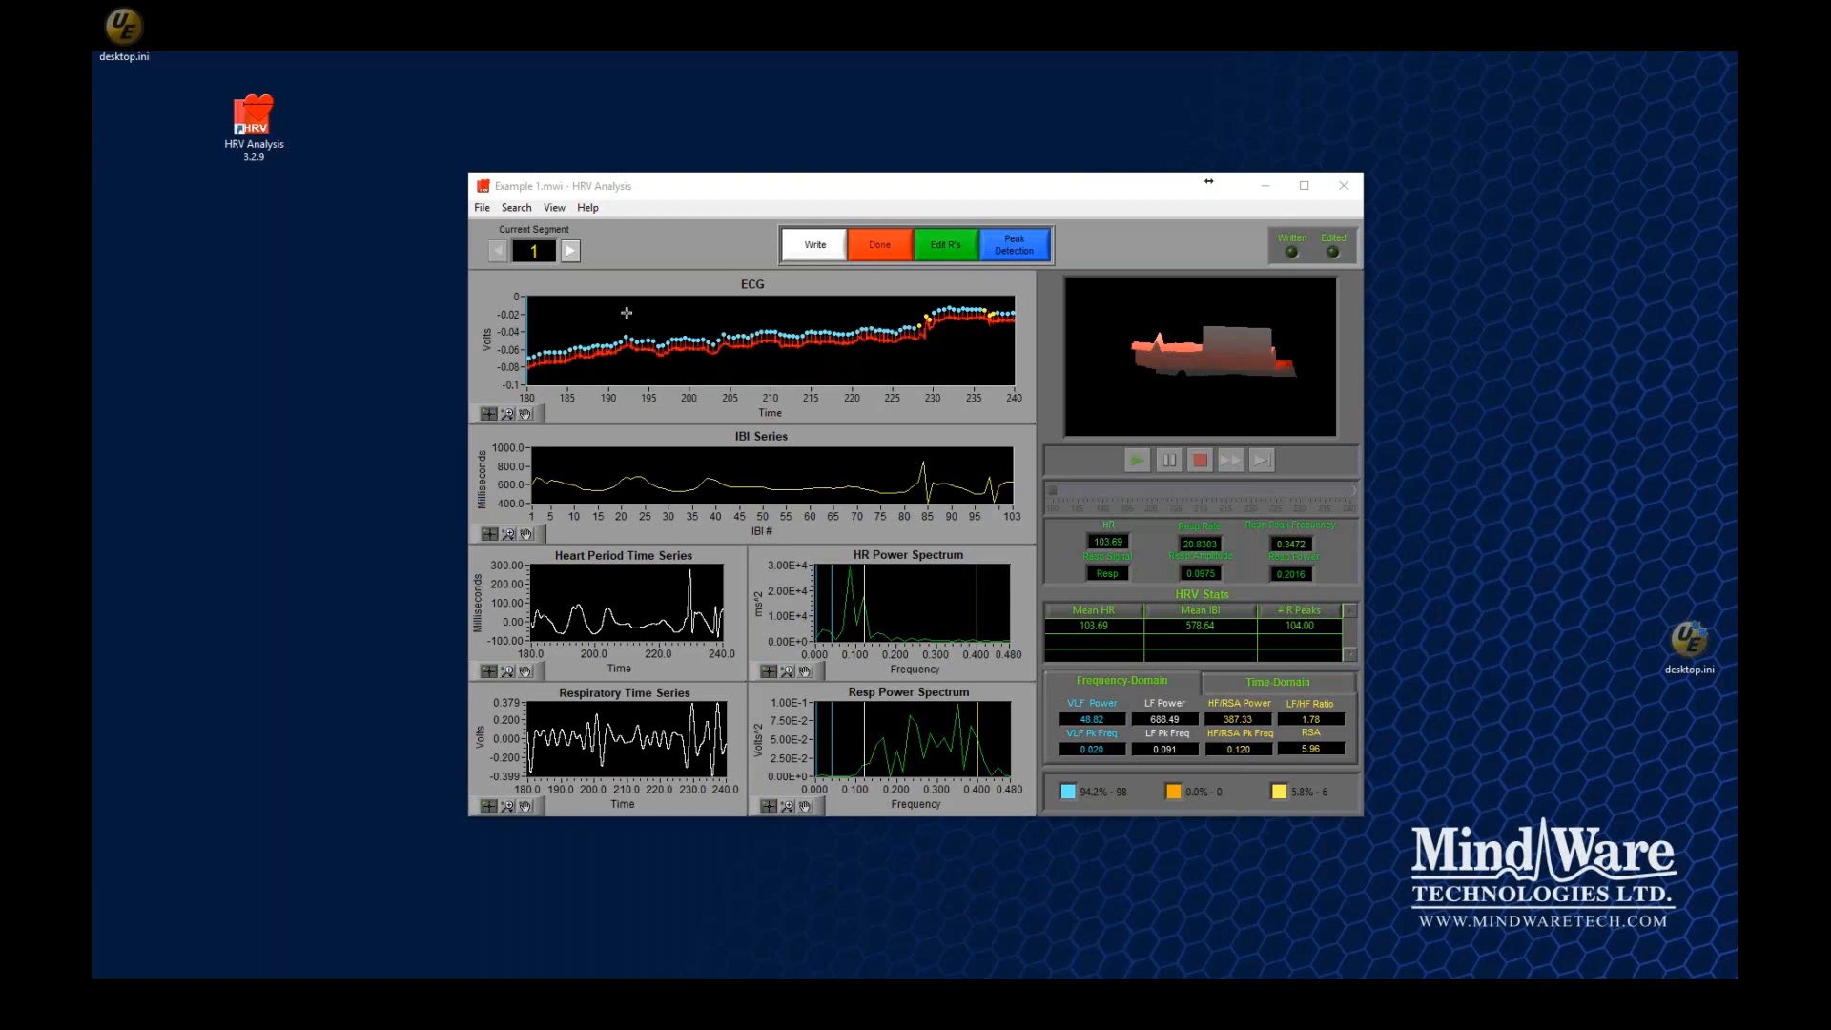
{"action": "left_click", "coordinate": [571, 252]}
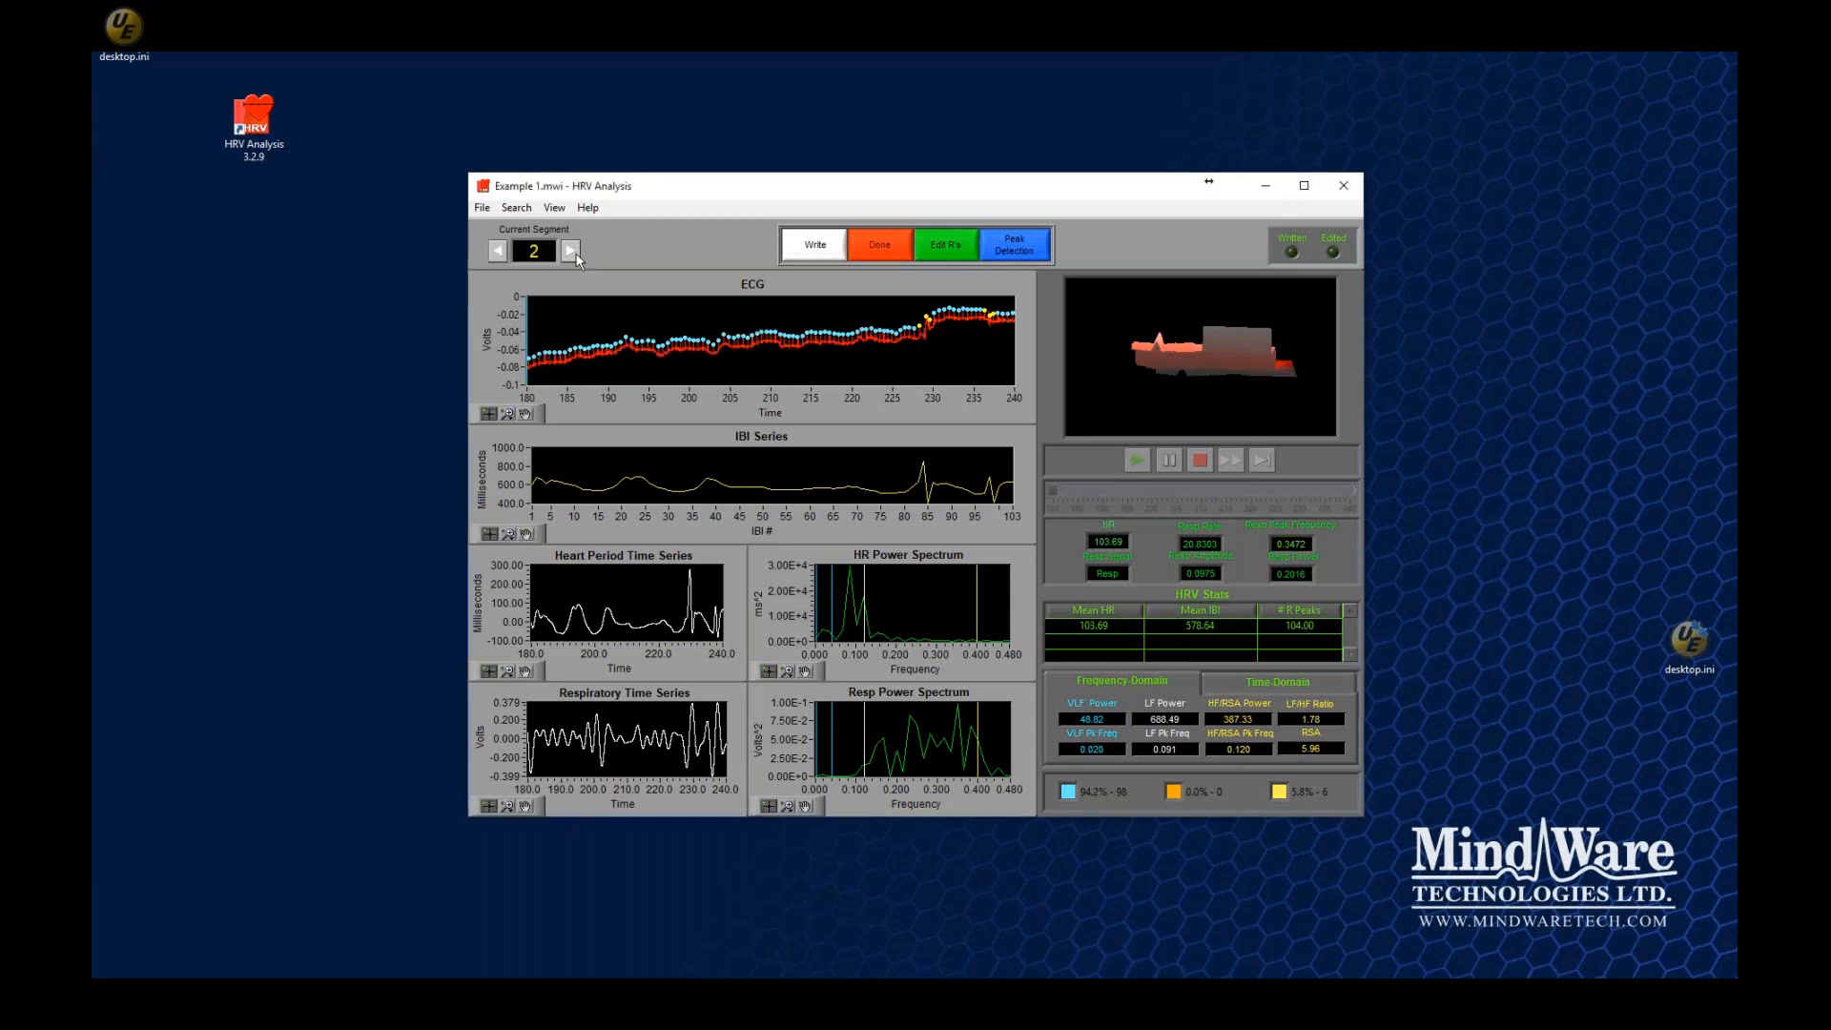
{"action": "left_click", "coordinate": [500, 251]}
{"action": "left_click", "coordinate": [872, 252]}
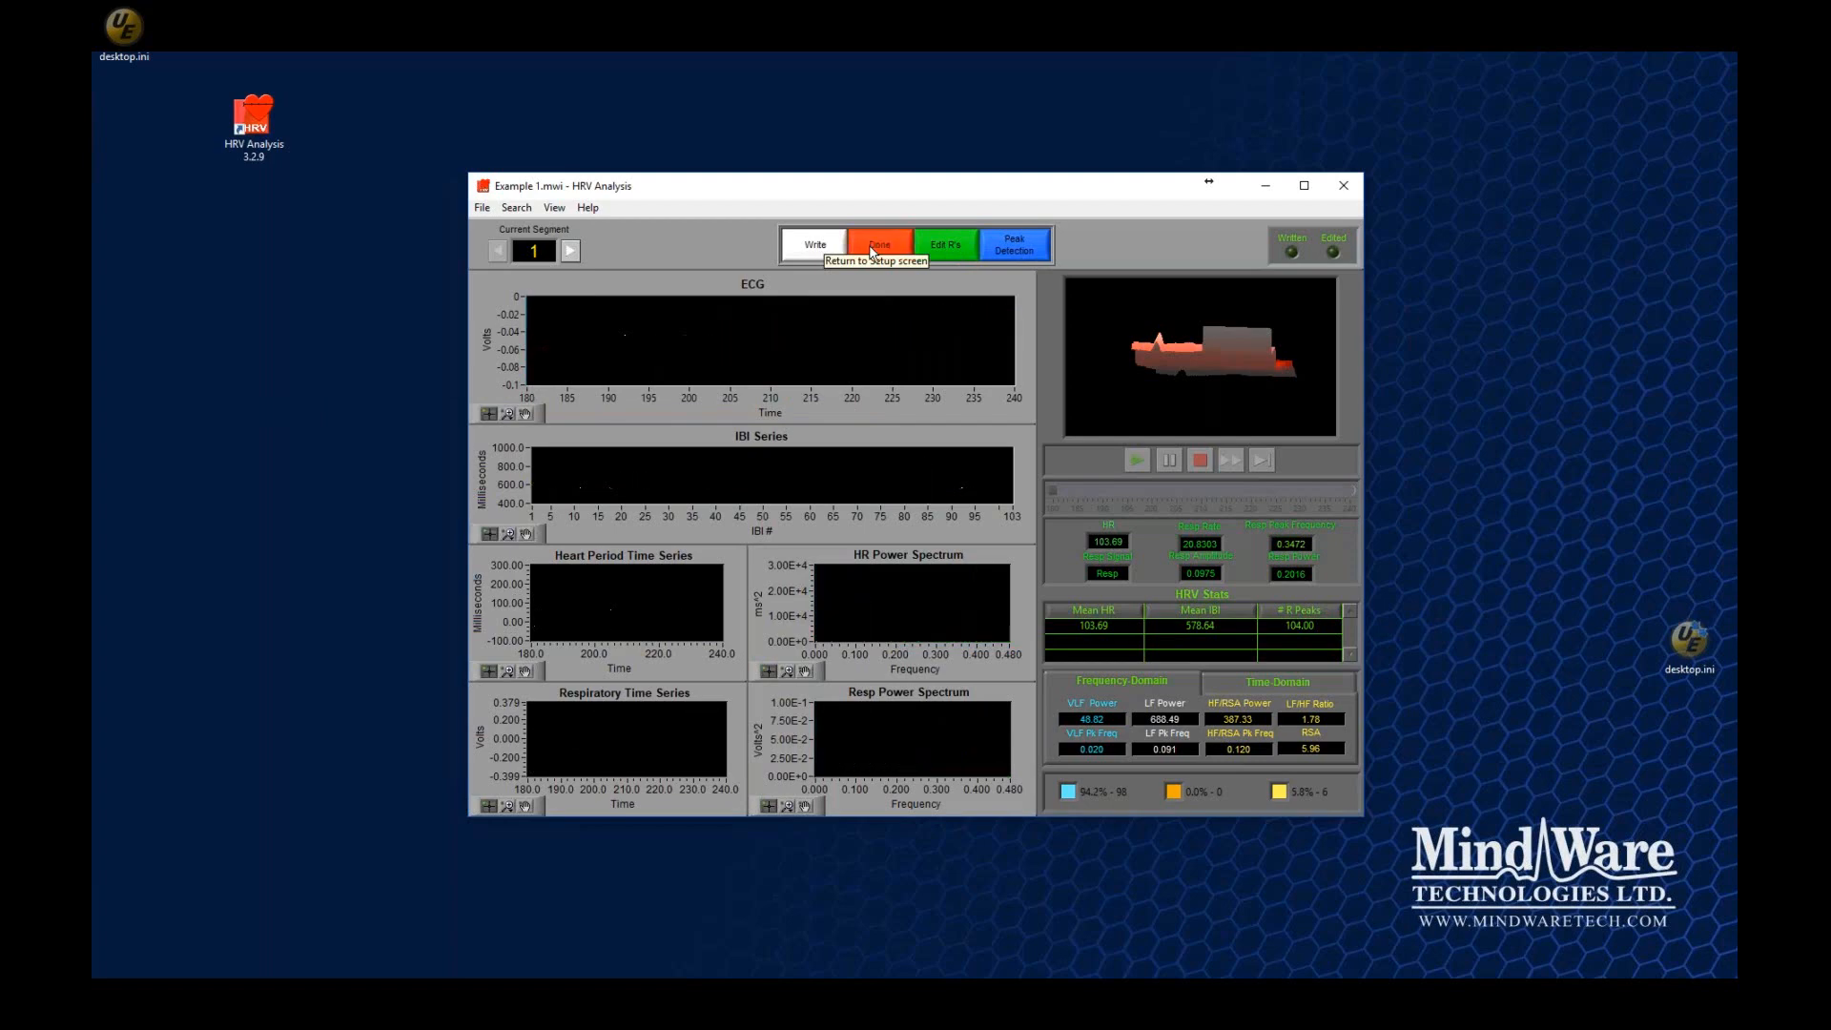
- Turn the Baseline and Muscle Noise Filter back on, and run the analysis in a maximized window
{"action": "left_click", "coordinate": [827, 548]}
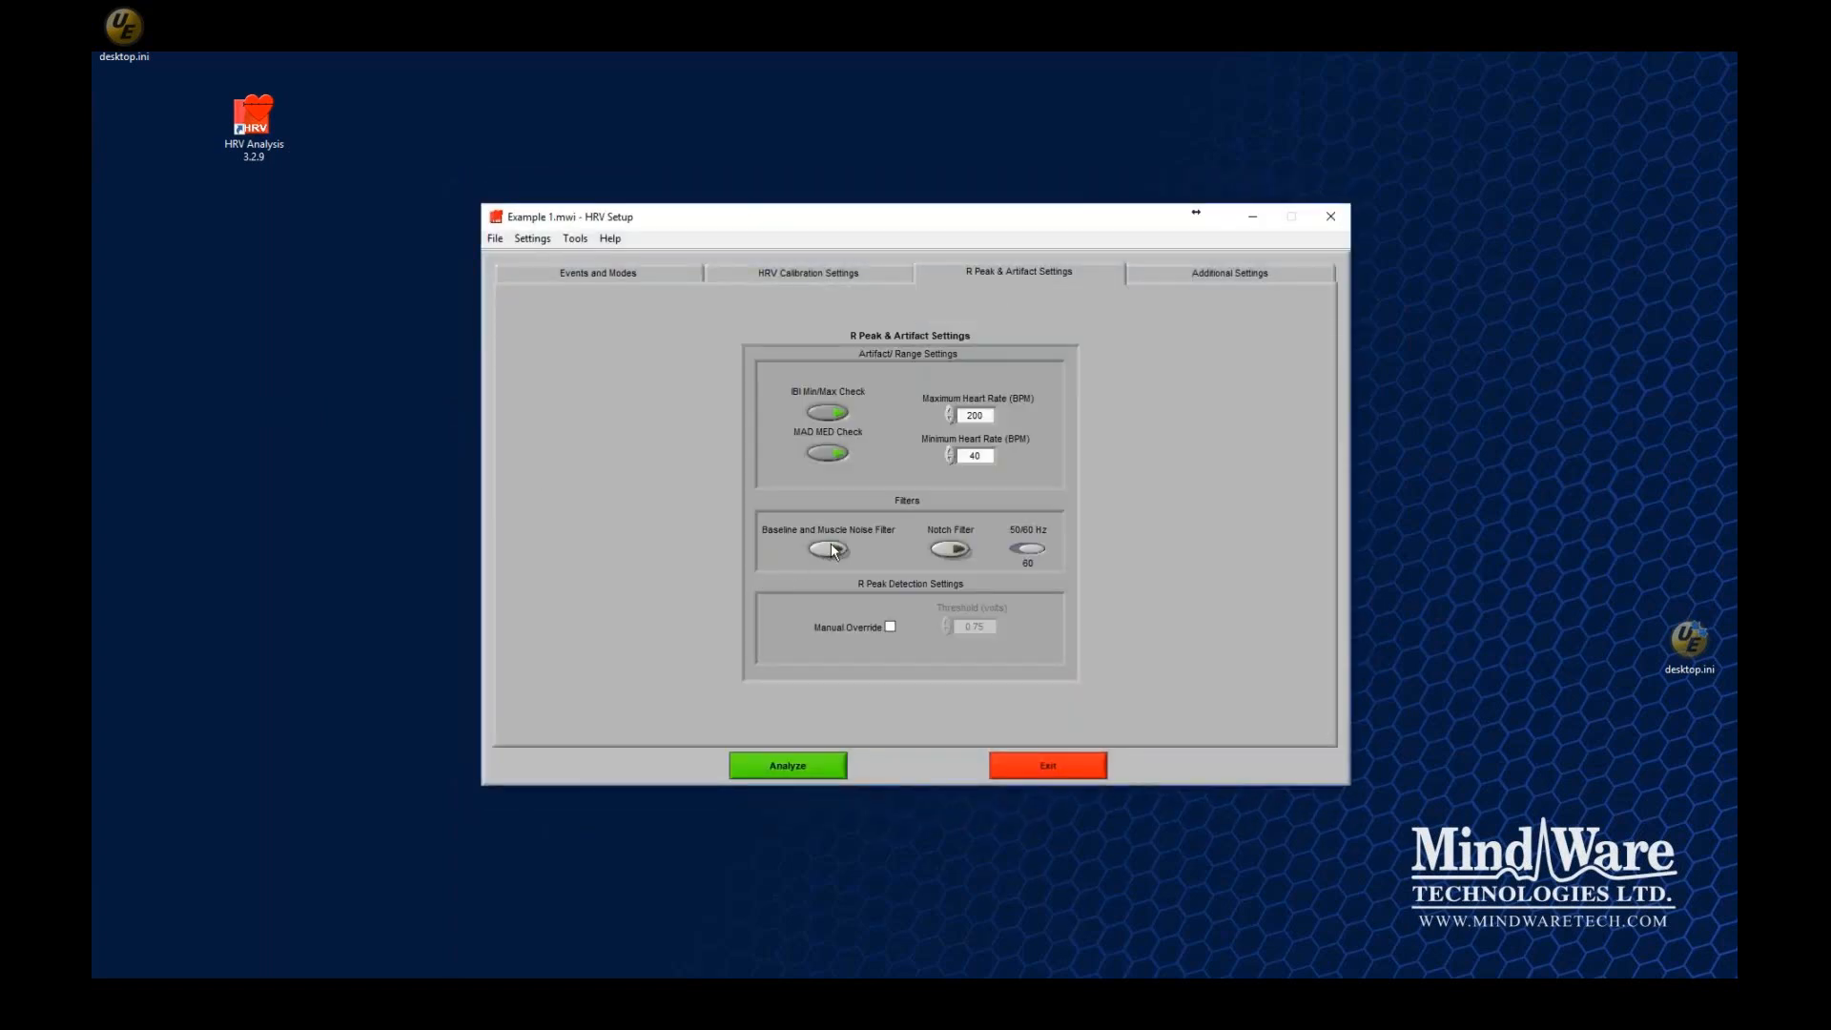
{"action": "left_click", "coordinate": [811, 758]}
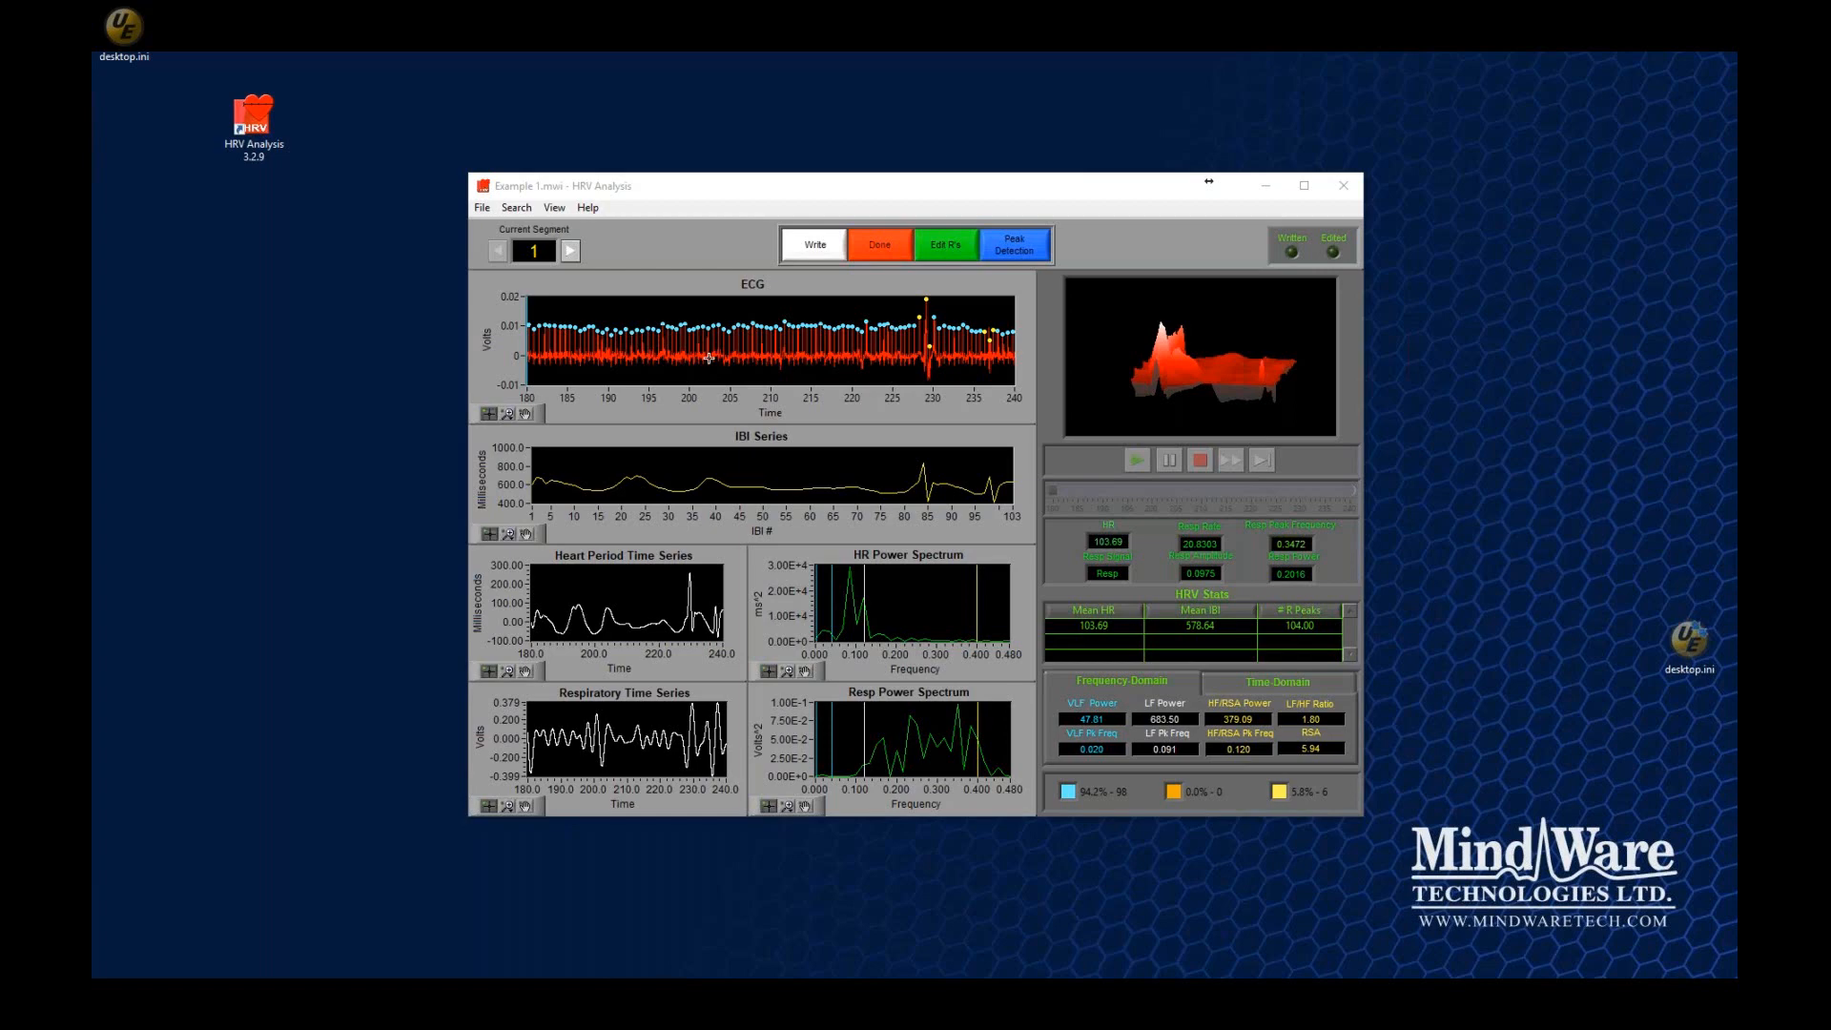
{"action": "left_click", "coordinate": [678, 221]}
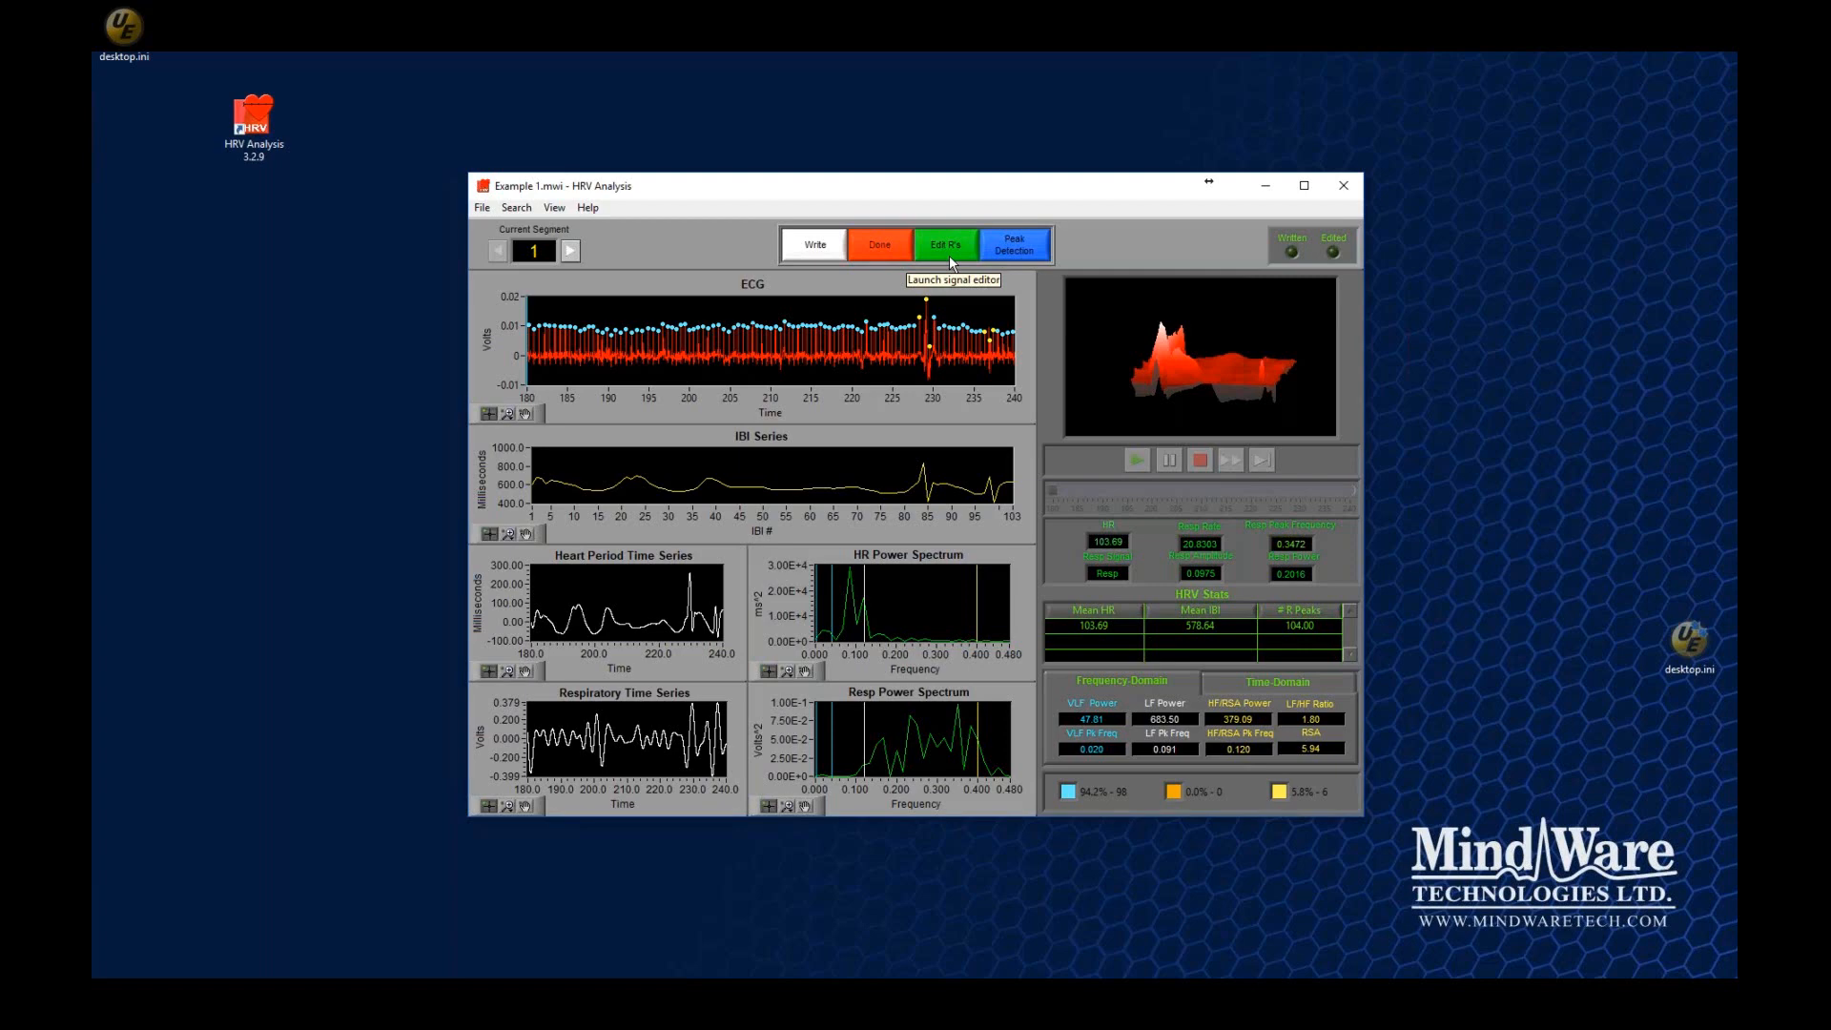
{"action": "left_click", "coordinate": [1303, 185]}
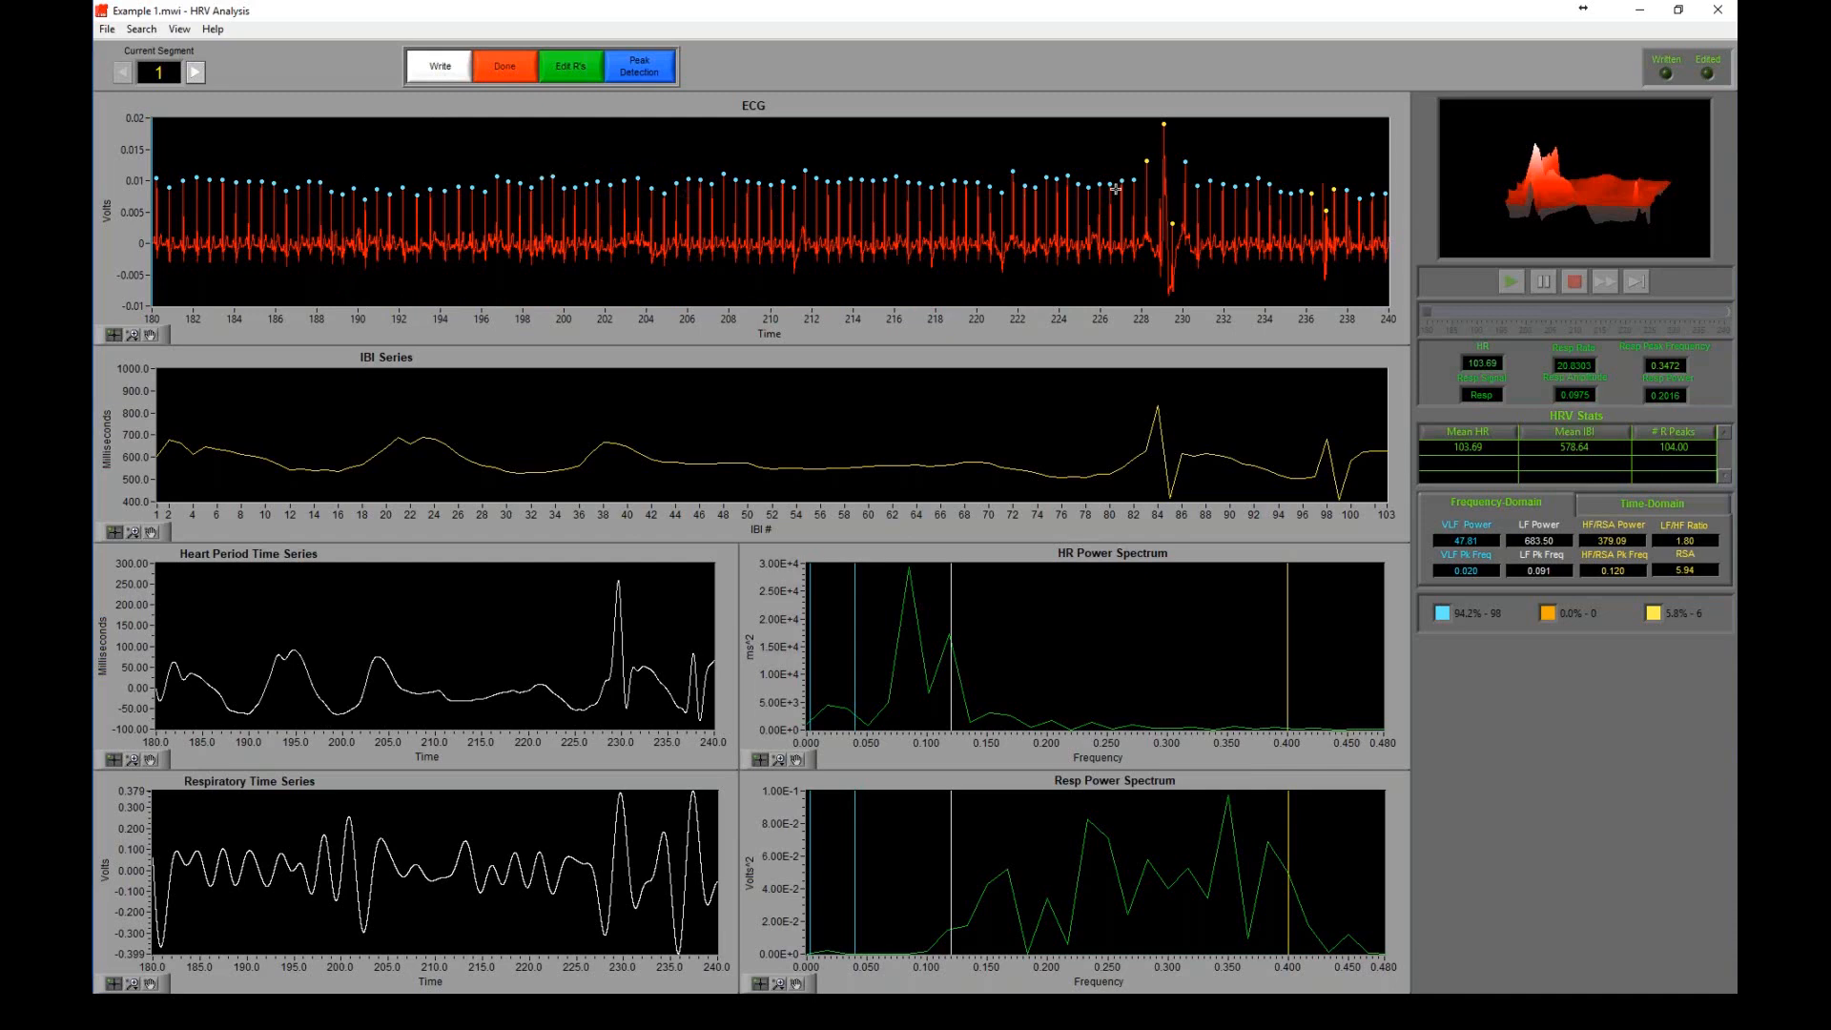
- Examine the R peak markers in the ECG graph between about 187 and 190 s, and restore the full segment view
{"action": "left_click", "coordinate": [132, 336]}
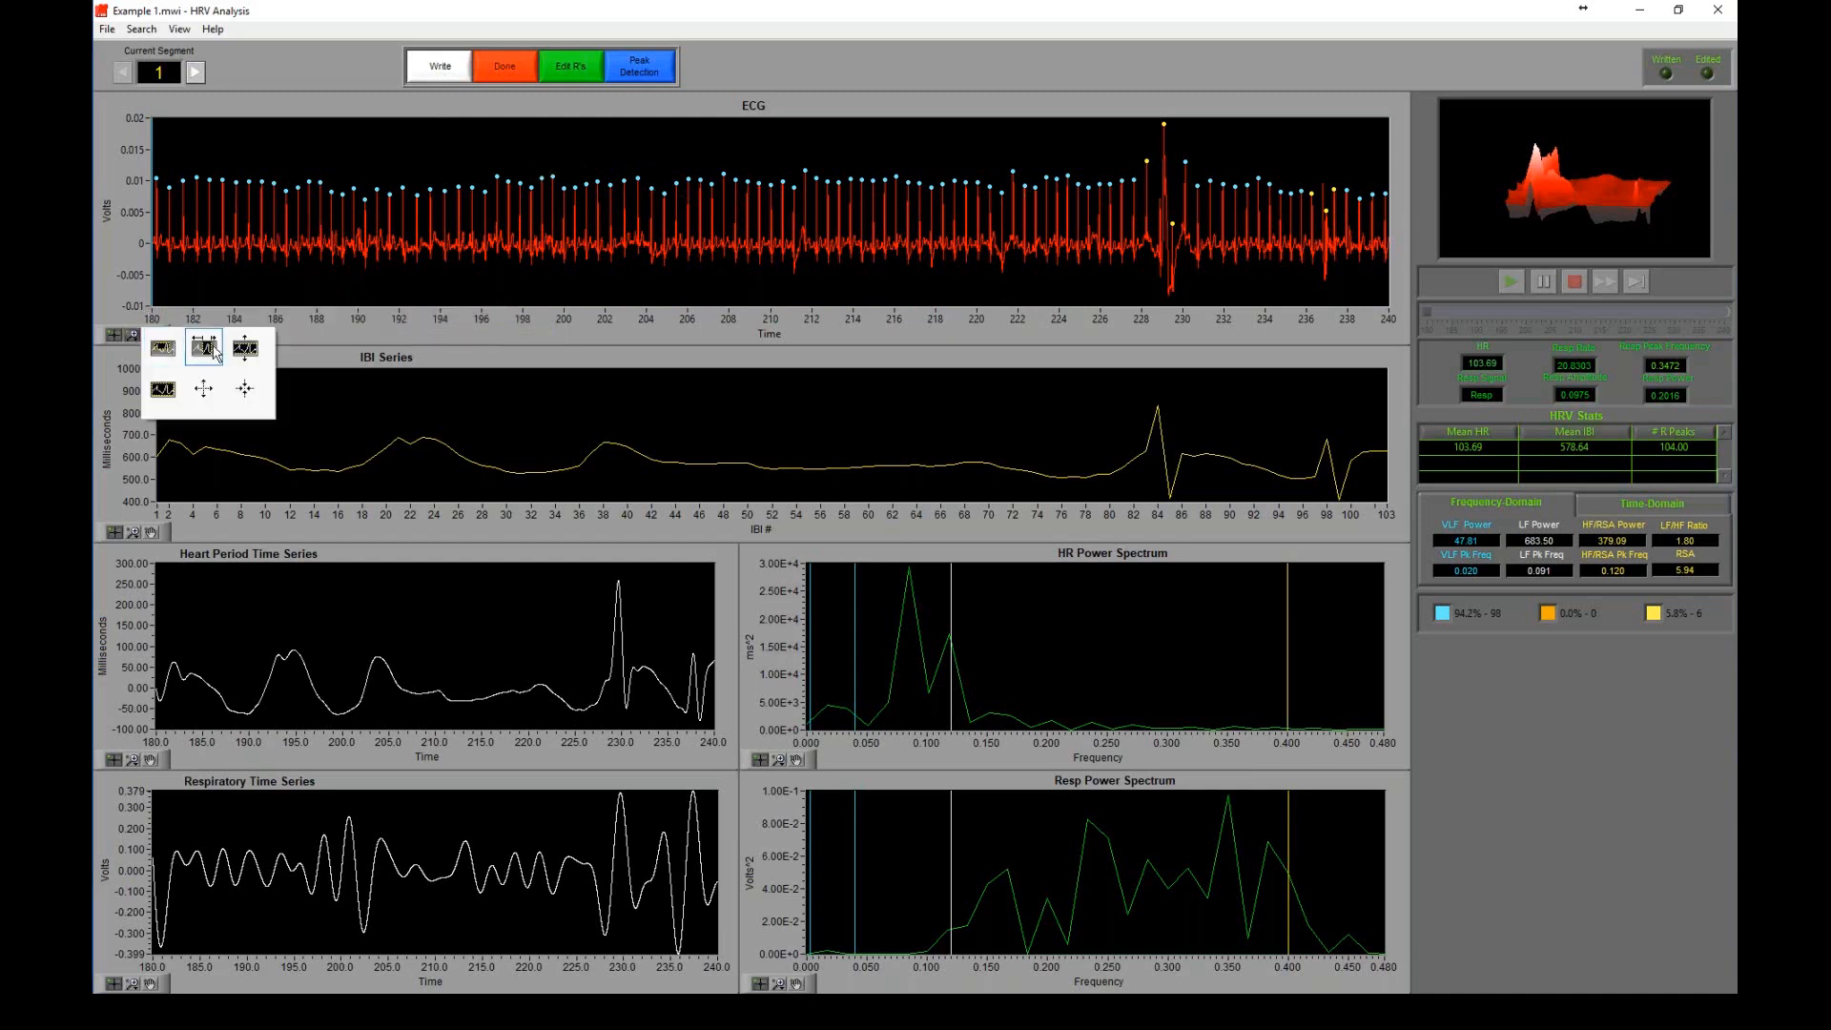
{"action": "left_click", "coordinate": [135, 336]}
{"action": "left_click", "coordinate": [135, 336]}
{"action": "left_click", "coordinate": [206, 352]}
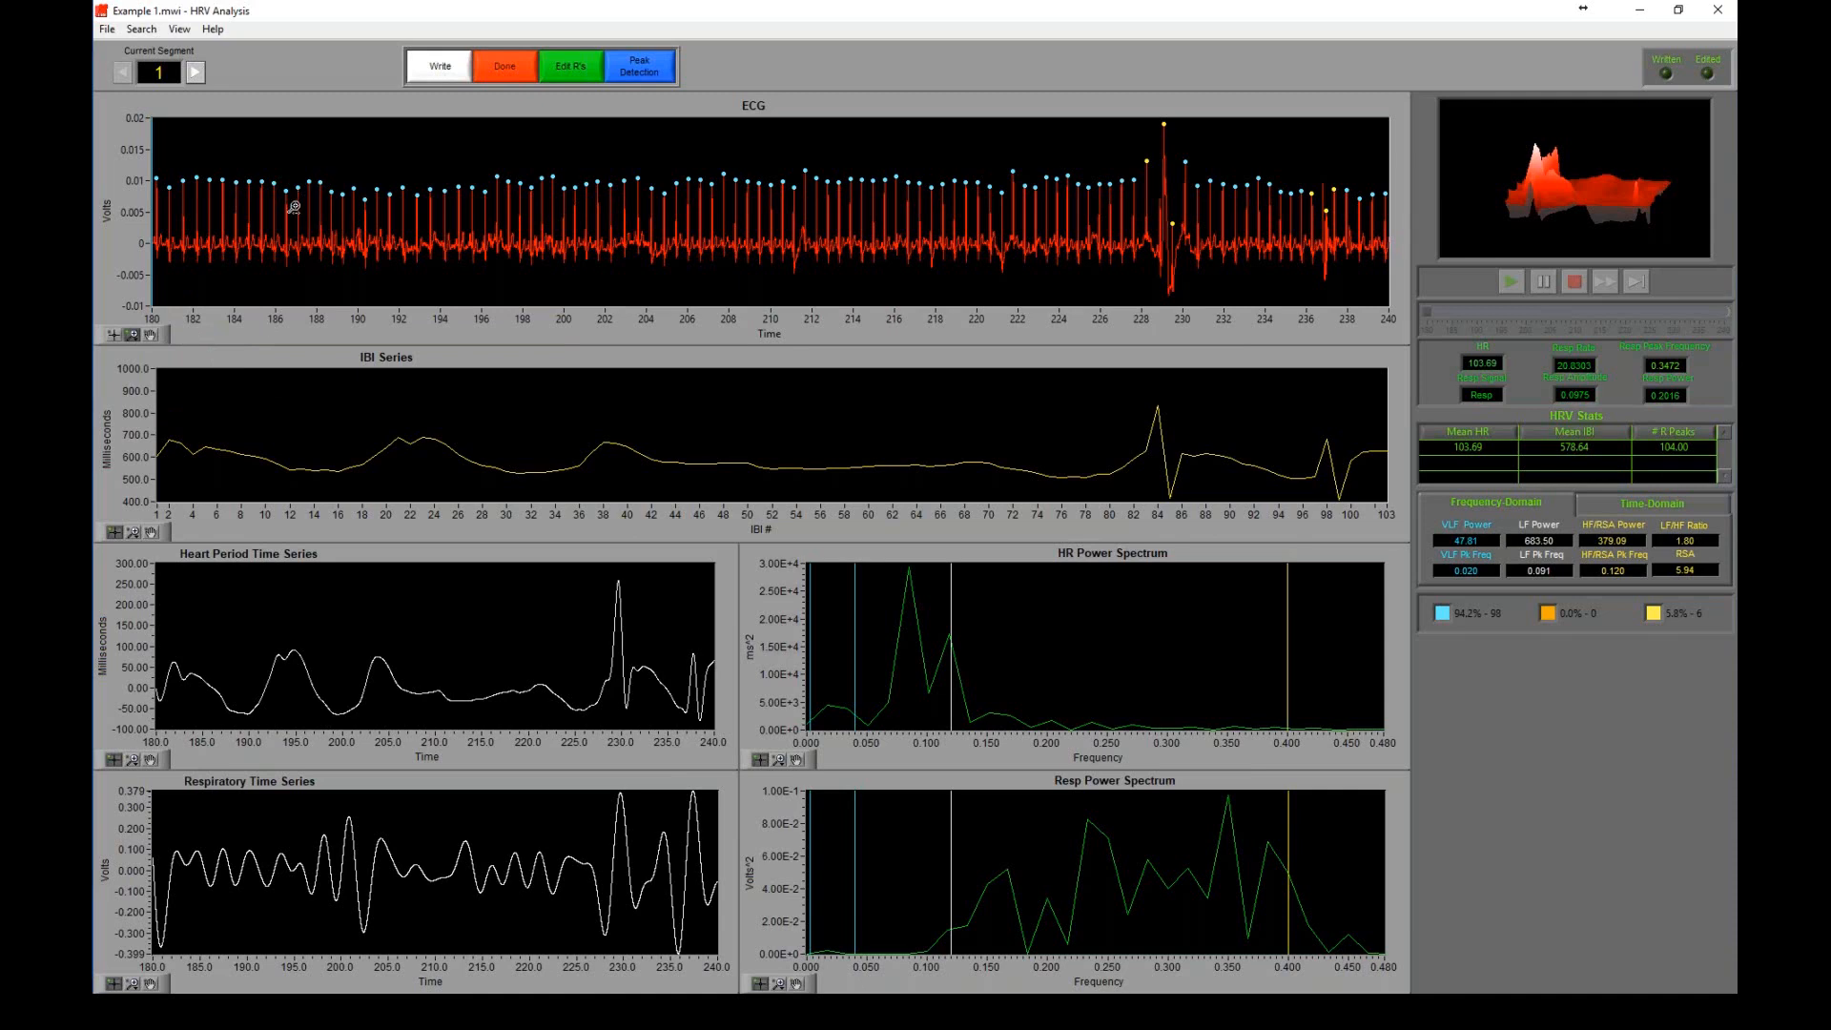
{"action": "left_click_drag", "start_coordinate": [292, 210], "coordinate": [327, 217]}
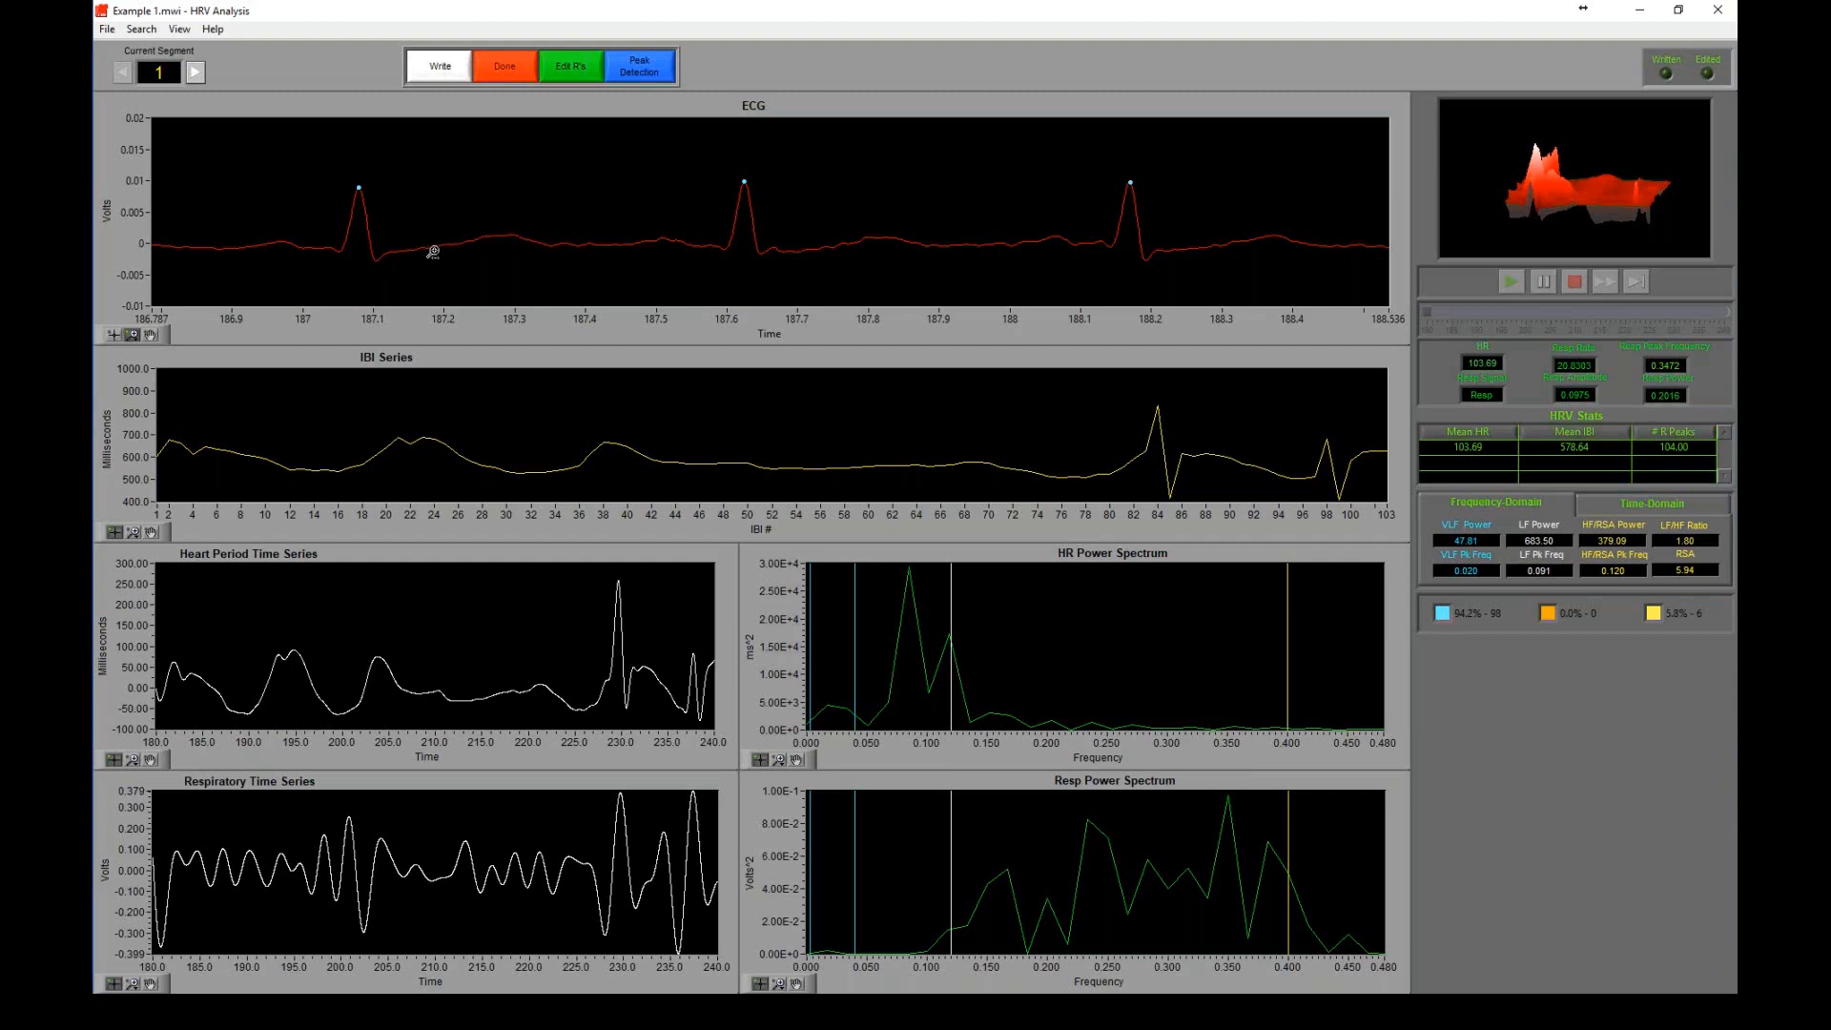
{"action": "left_click", "coordinate": [150, 334]}
{"action": "left_click_drag", "start_coordinate": [1128, 196], "coordinate": [728, 184]}
{"action": "mouse_move", "coordinate": [1095, 191]}
{"action": "left_mouse_down"}
{"action": "mouse_move", "coordinate": [922, 201]}
{"action": "mouse_move", "coordinate": [1103, 204]}
{"action": "left_mouse_up"}
{"action": "left_click_drag", "start_coordinate": [1230, 205], "coordinate": [1059, 235]}
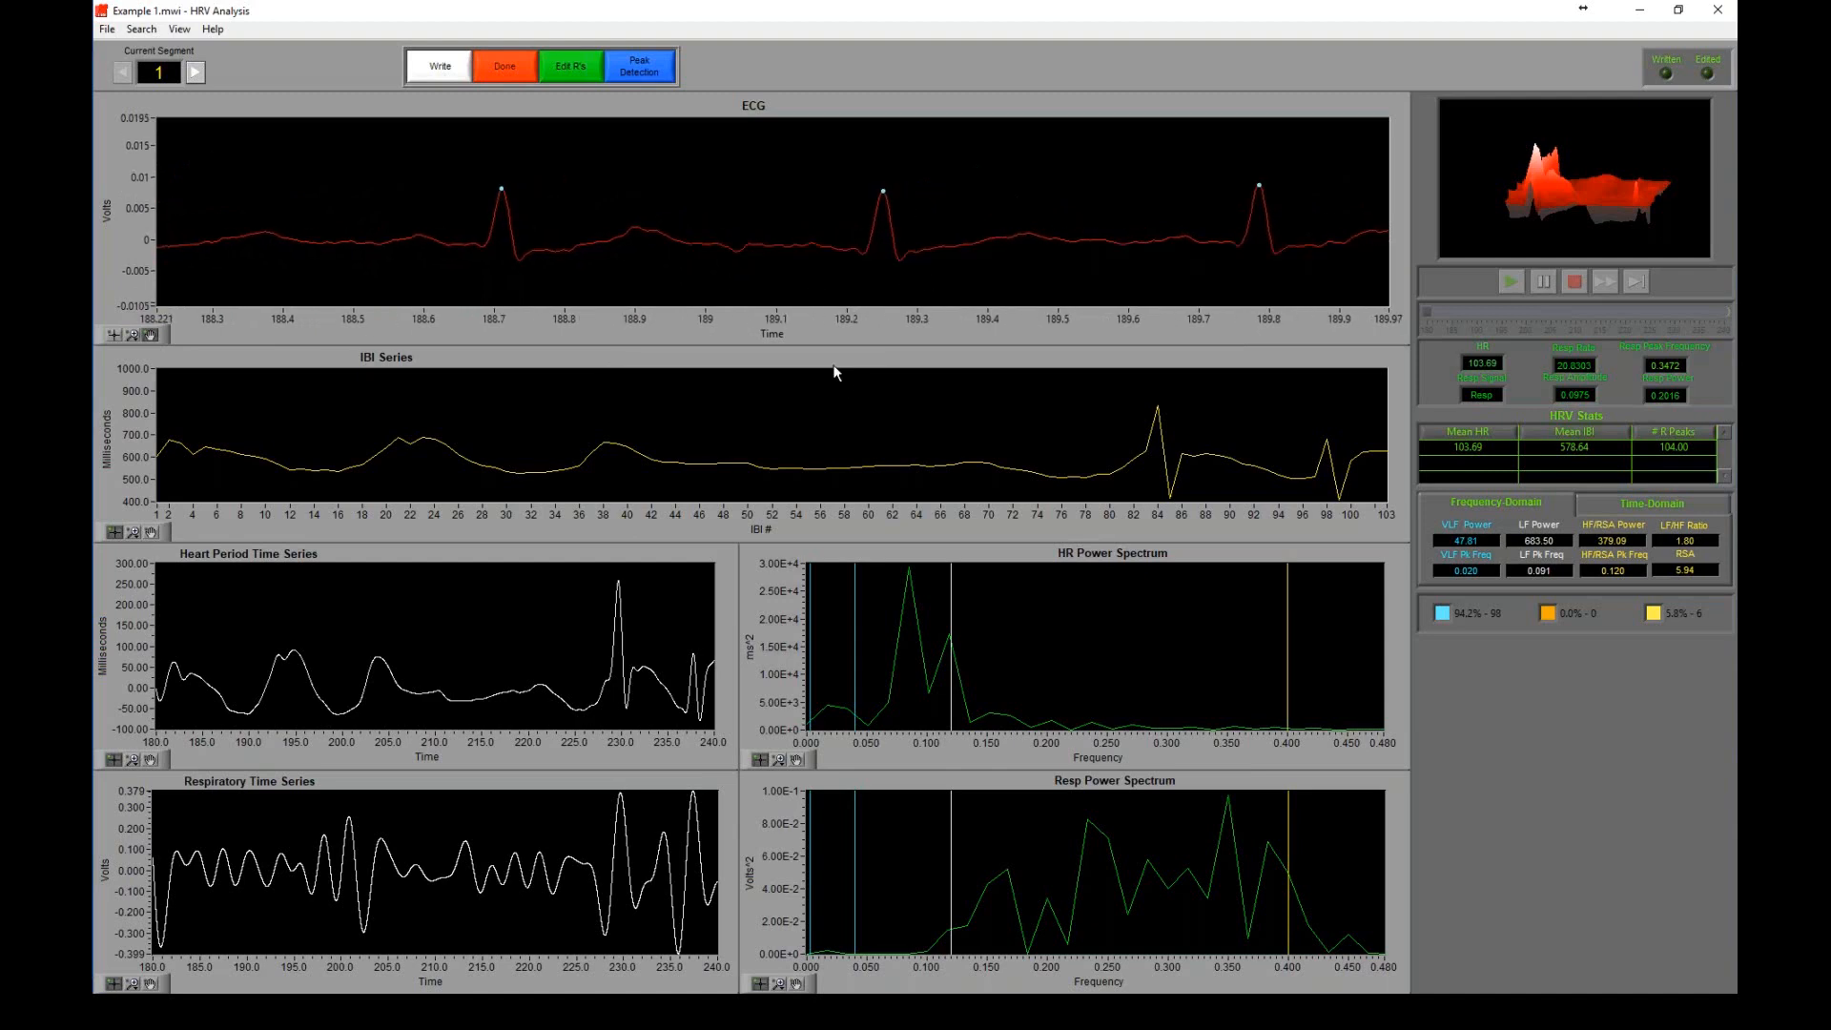
{"action": "left_click", "coordinate": [135, 336]}
{"action": "left_click", "coordinate": [162, 389]}
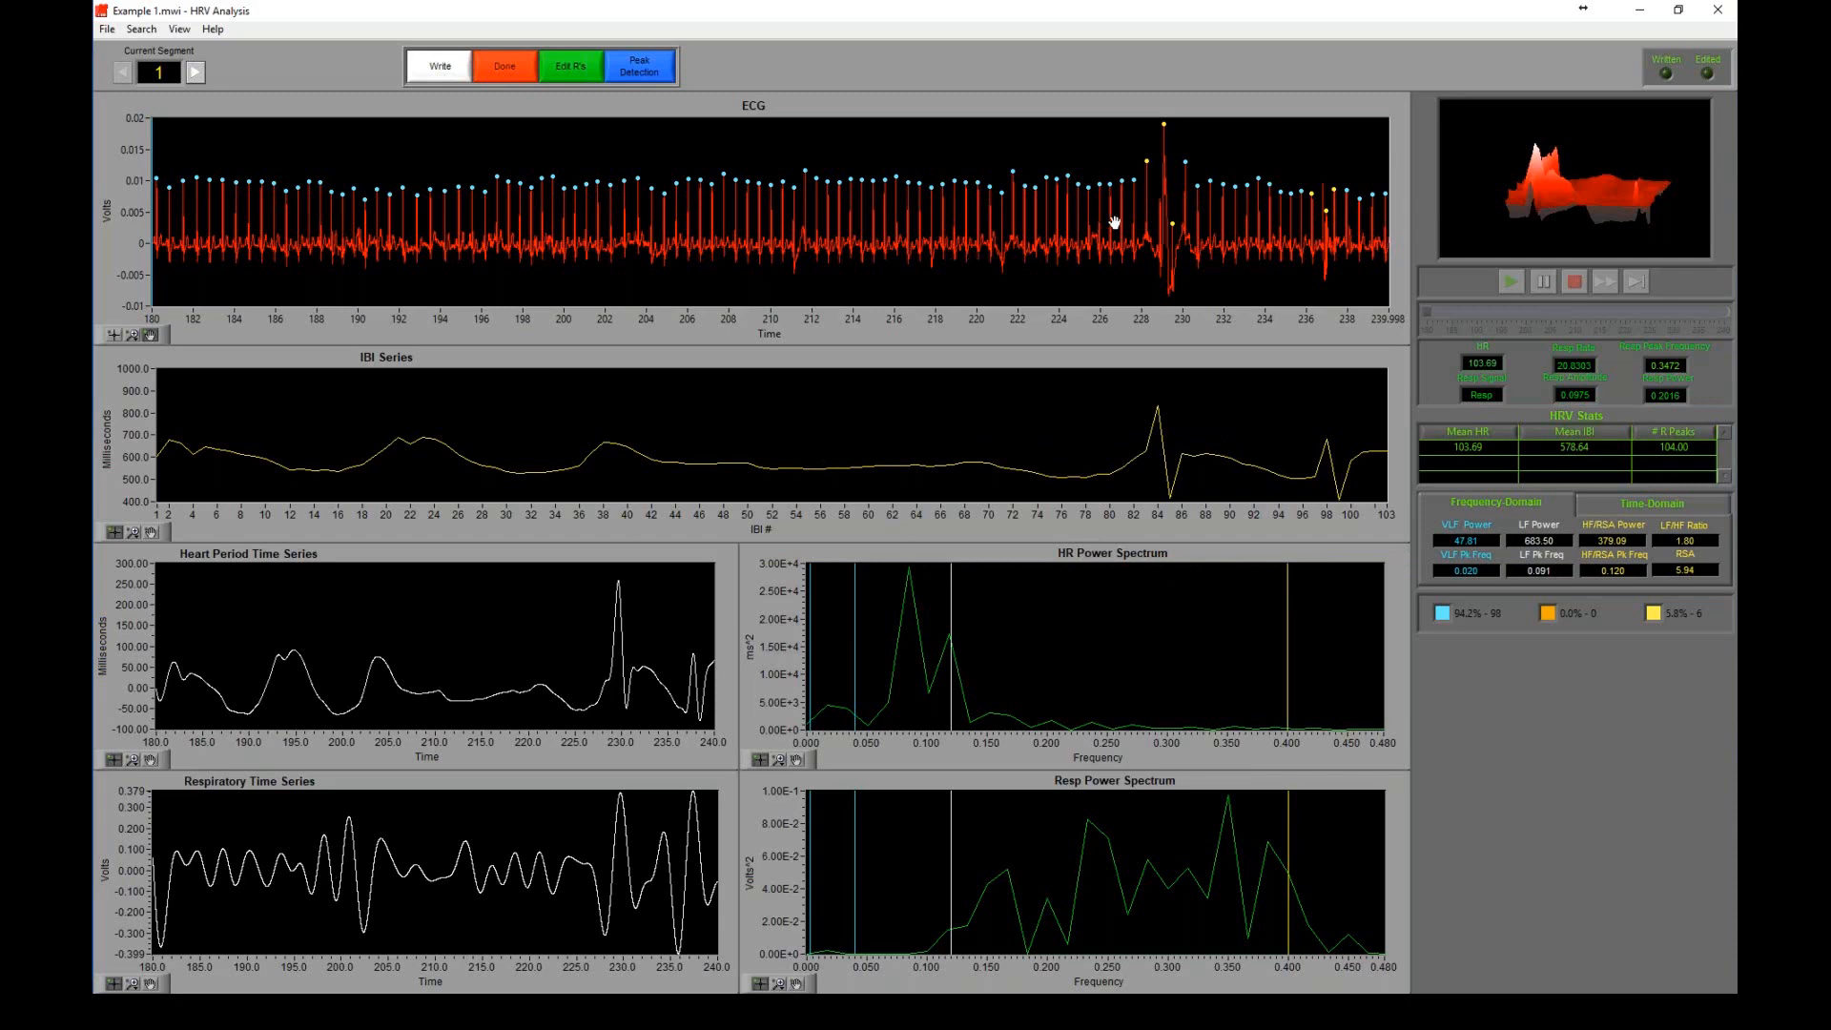
- Open the R peaks of segment 1 in the signal editor and maximize the editor window
{"action": "mouse_move", "coordinate": [1114, 222]}
{"action": "left_click", "coordinate": [580, 69]}
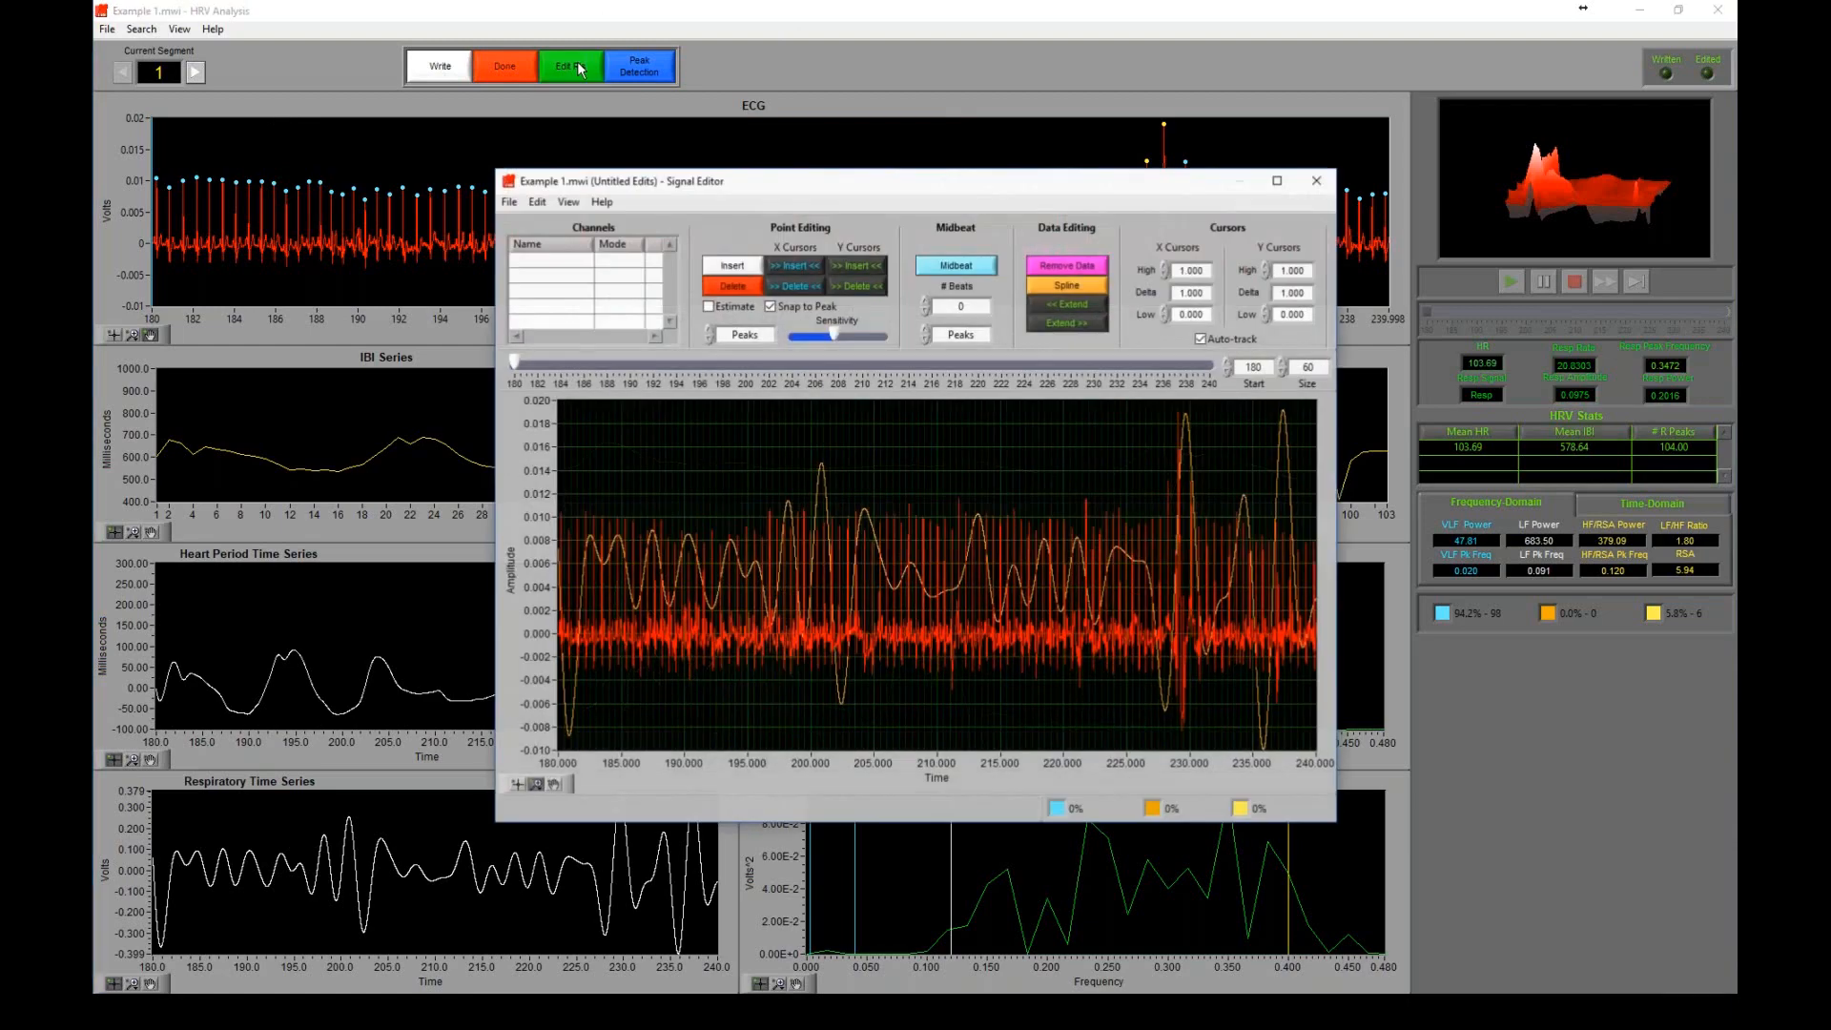
{"action": "left_click", "coordinate": [1278, 183]}
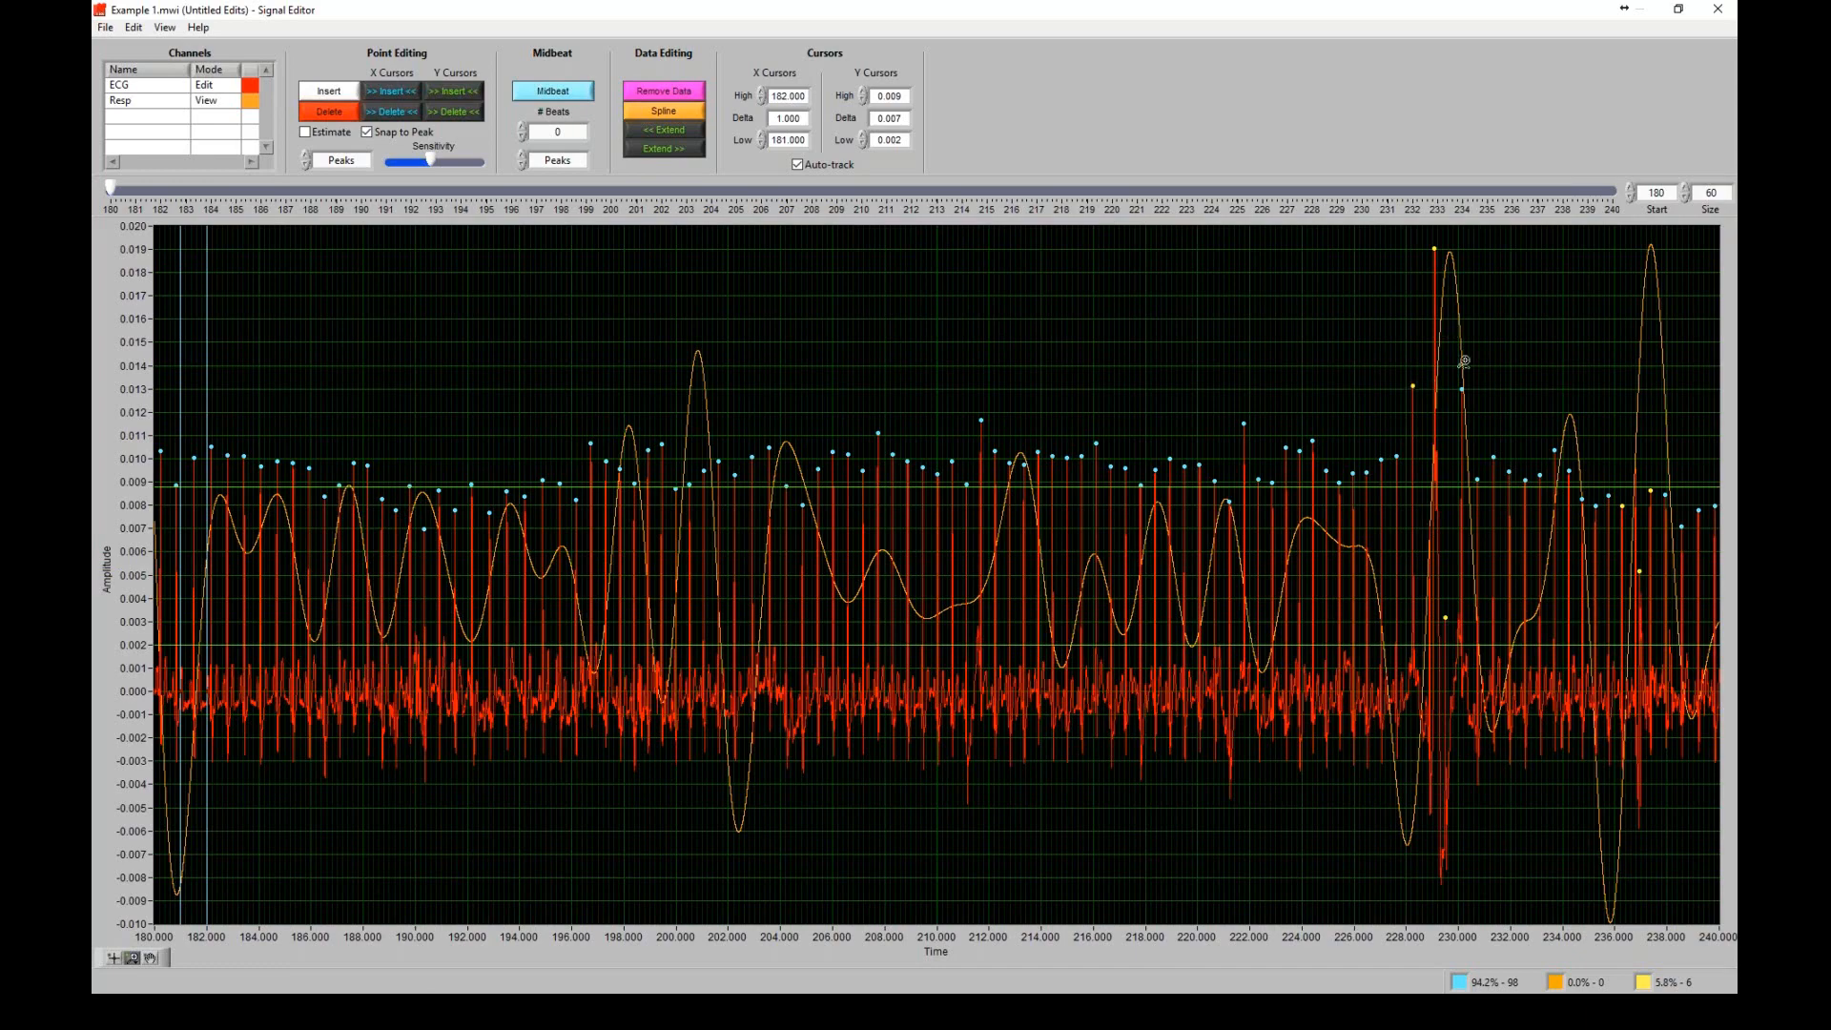
- Delete the falsely marked R peak on the movement artifact at about 229.1 s, using a higher point sensitivity
{"action": "left_click", "coordinate": [140, 956]}
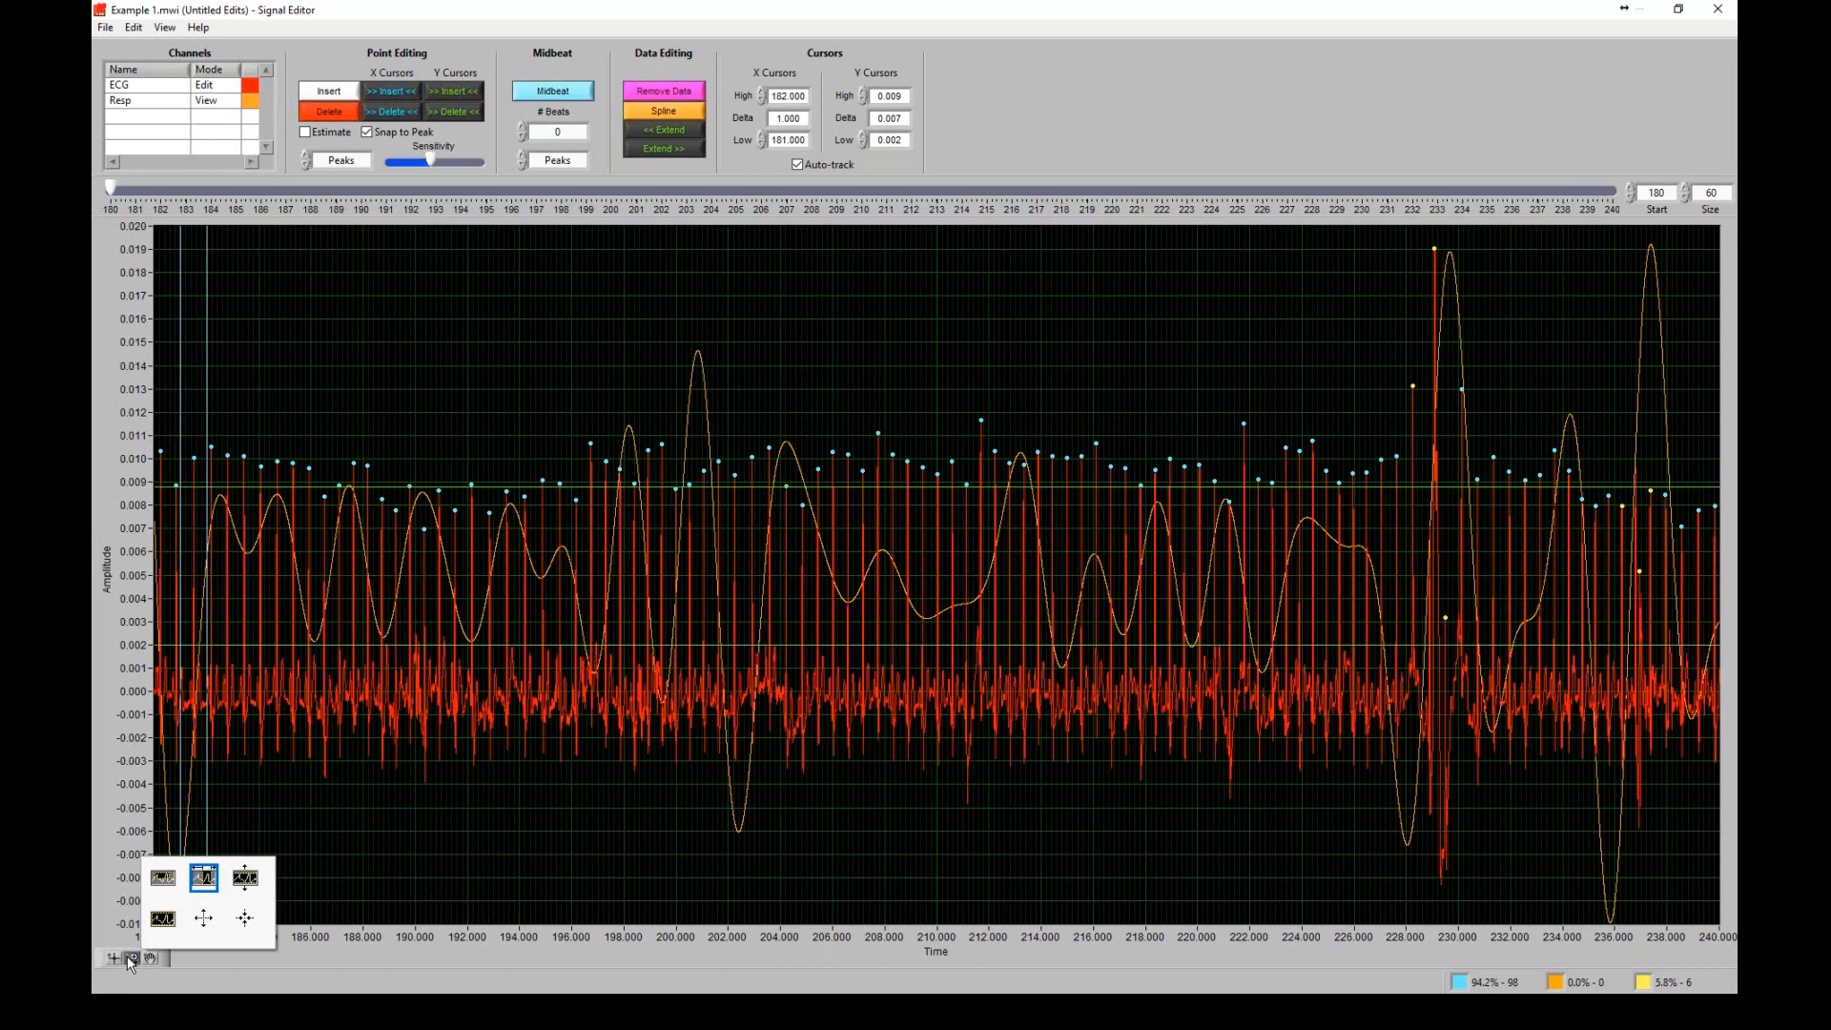
{"action": "left_click", "coordinate": [205, 877]}
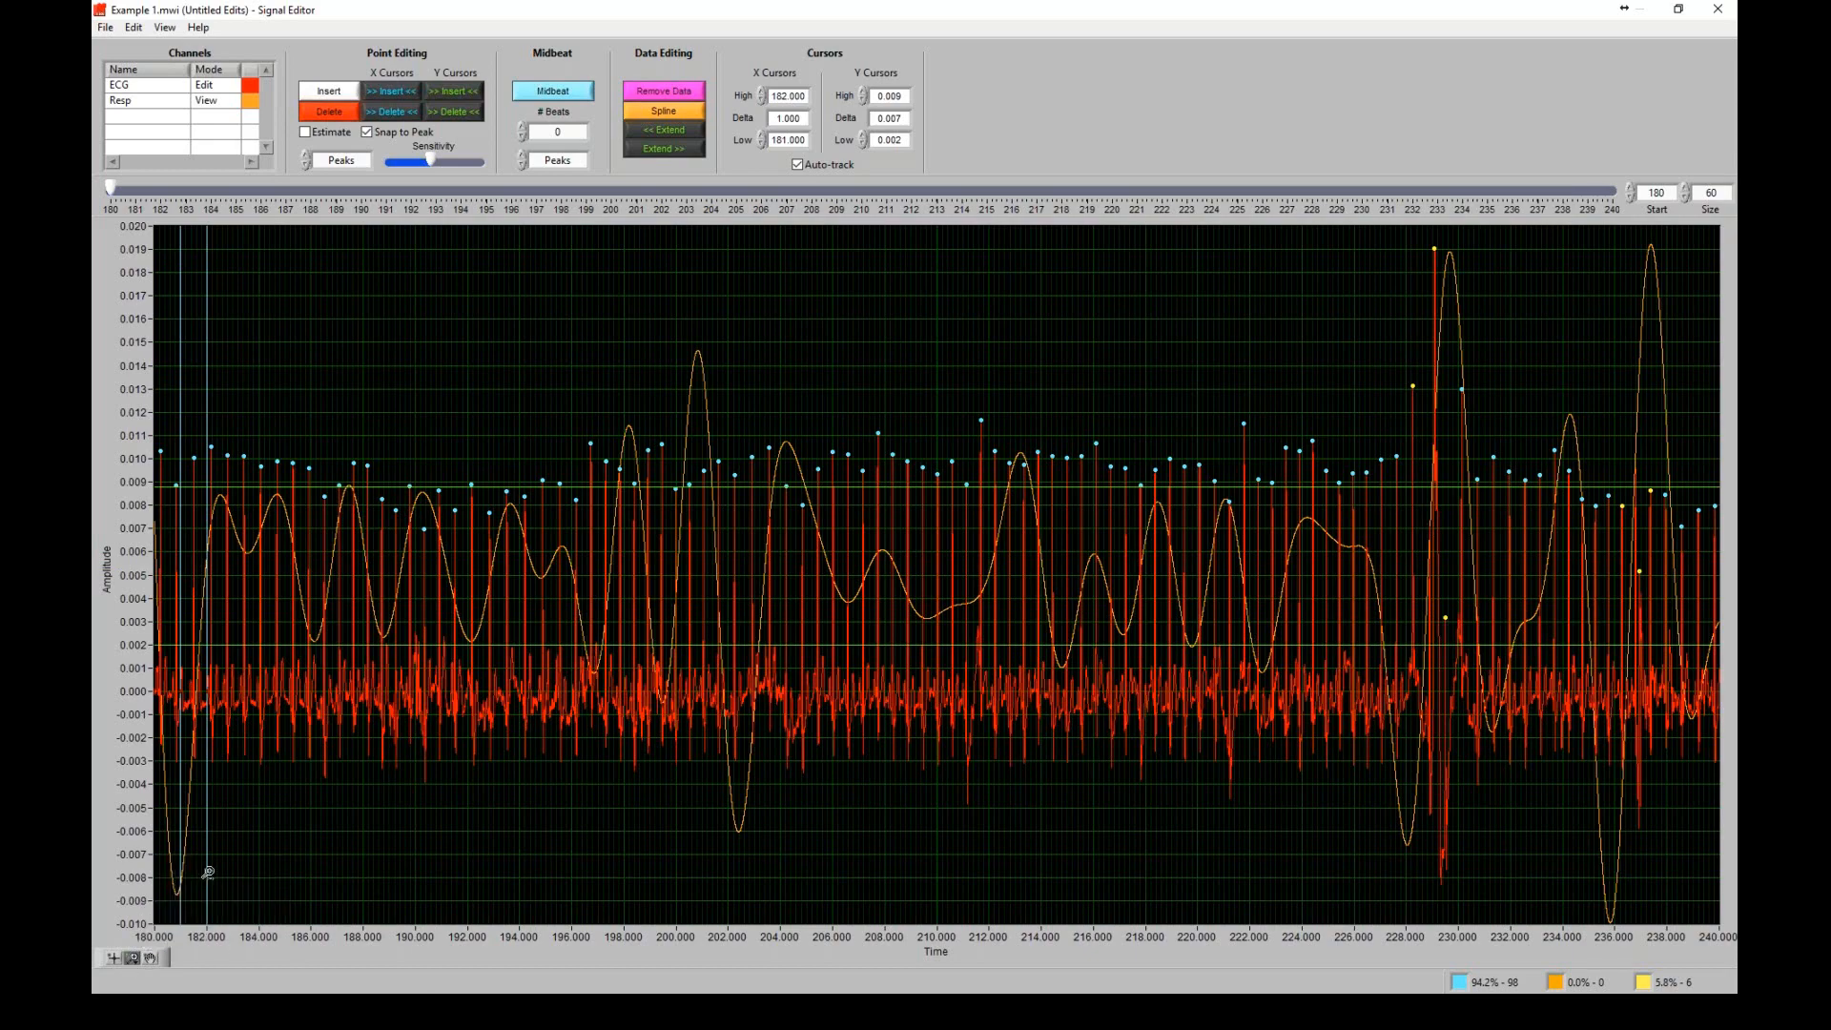
{"action": "left_click_drag", "start_coordinate": [1389, 364], "coordinate": [1504, 360]}
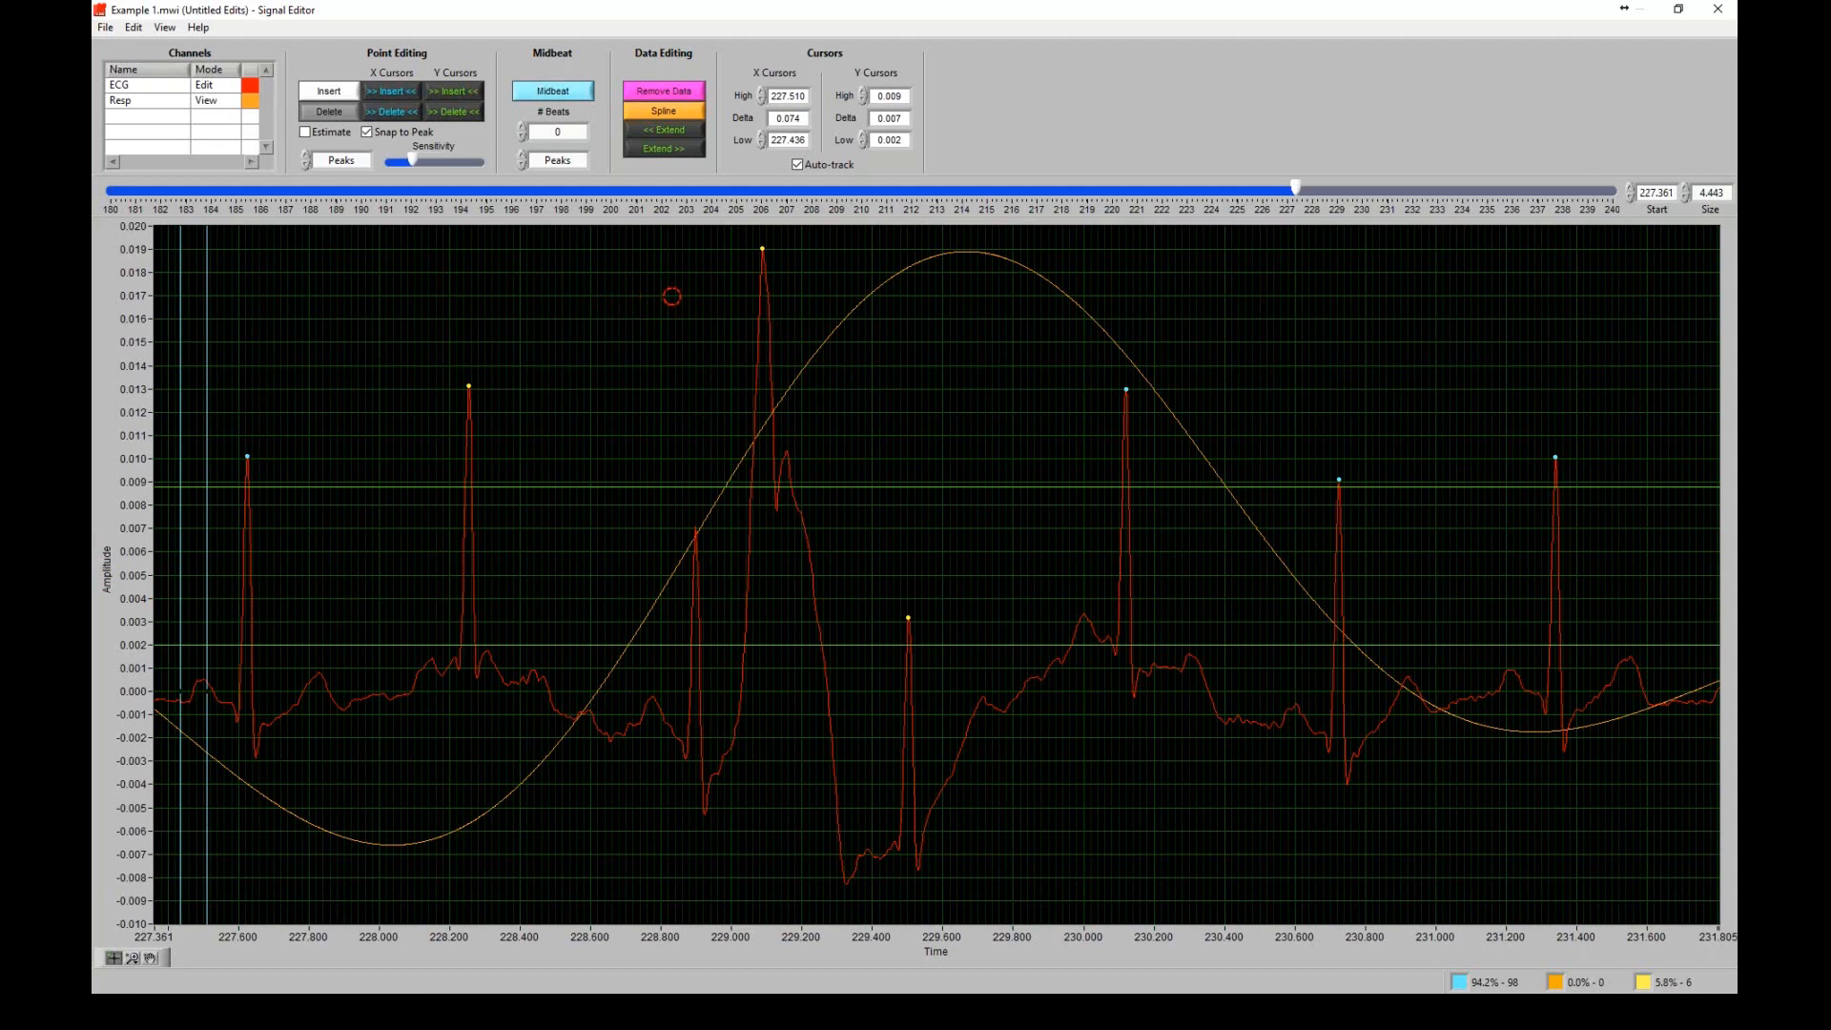
{"action": "left_click_drag", "start_coordinate": [452, 160], "coordinate": [431, 159]}
{"action": "left_click", "coordinate": [762, 249]}
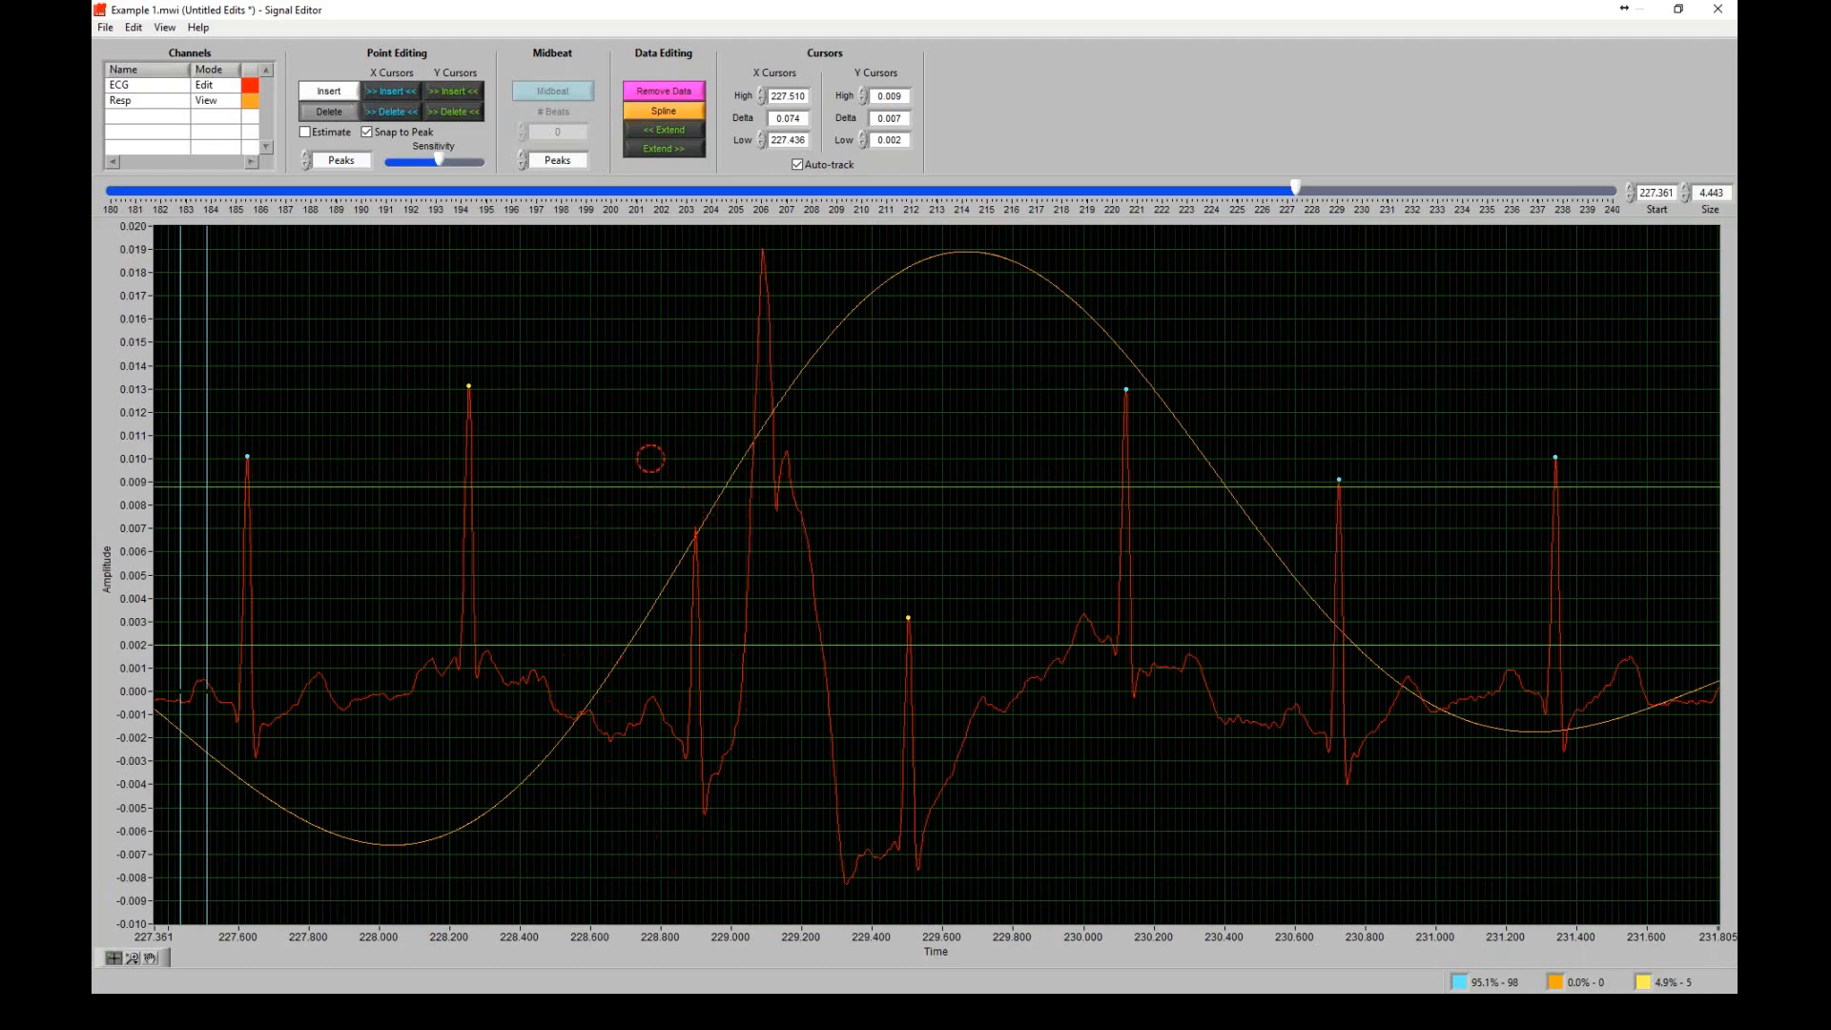
- Insert the missed R peak at about 228.9 s, using a slightly larger point sensitivity
{"action": "left_click", "coordinate": [334, 110]}
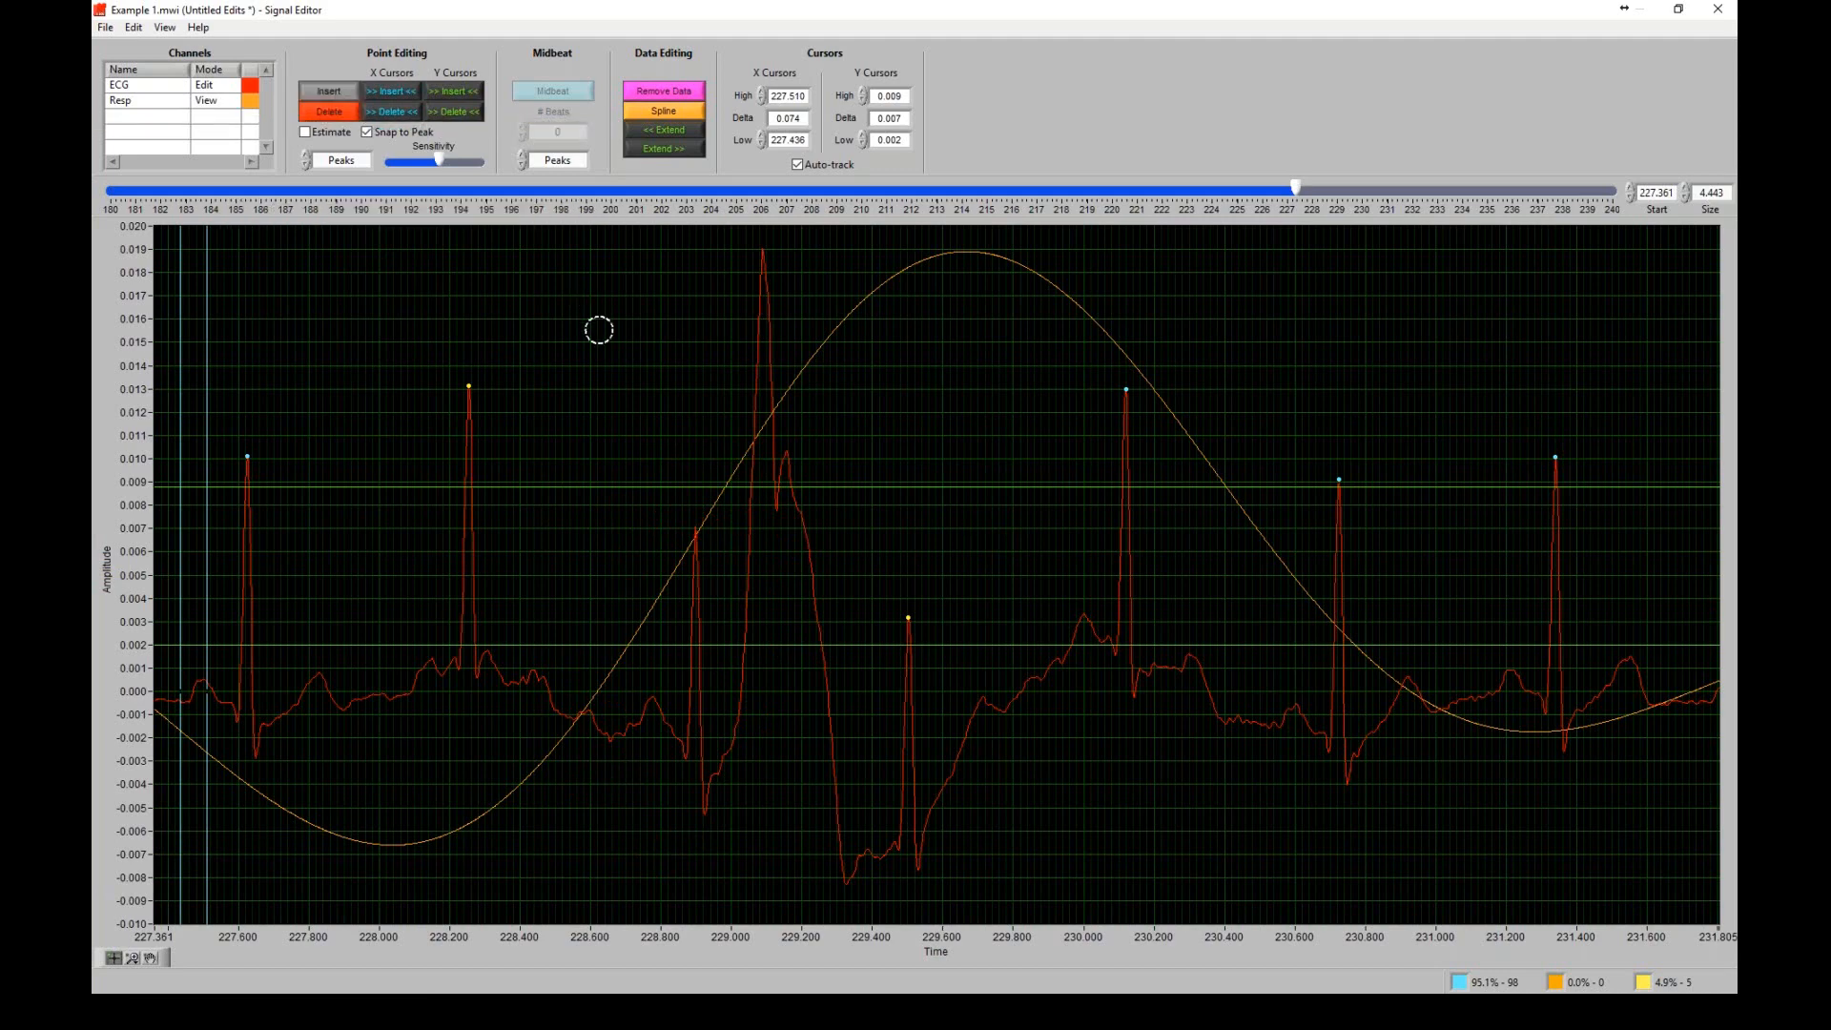
{"action": "scroll", "coordinate": [672, 422], "scroll_direction": "up", "scroll_amount": 1}
{"action": "scroll", "coordinate": [676, 419], "scroll_direction": "up", "scroll_amount": 1}
{"action": "key", "text": "Escape"}
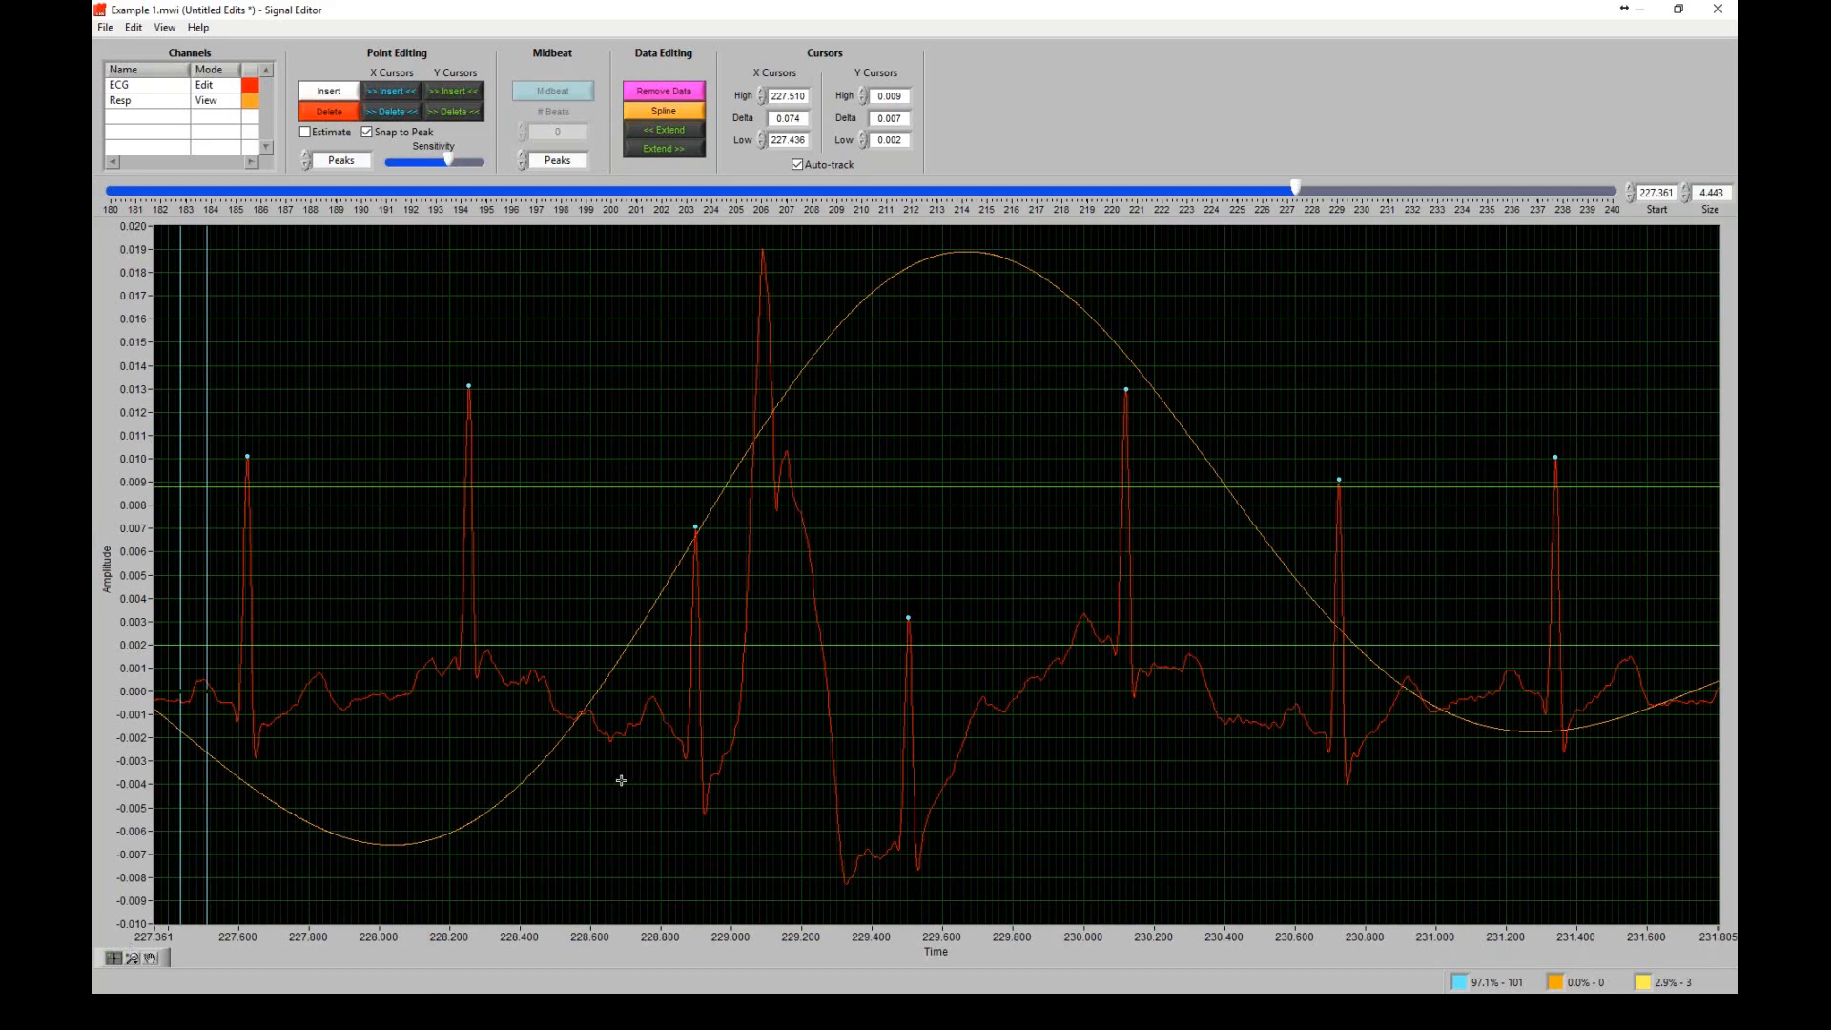
- Delete the falsely marked R peak at about 236.95 s and insert the missed R peak at about 236.8 s
{"action": "left_click", "coordinate": [132, 957]}
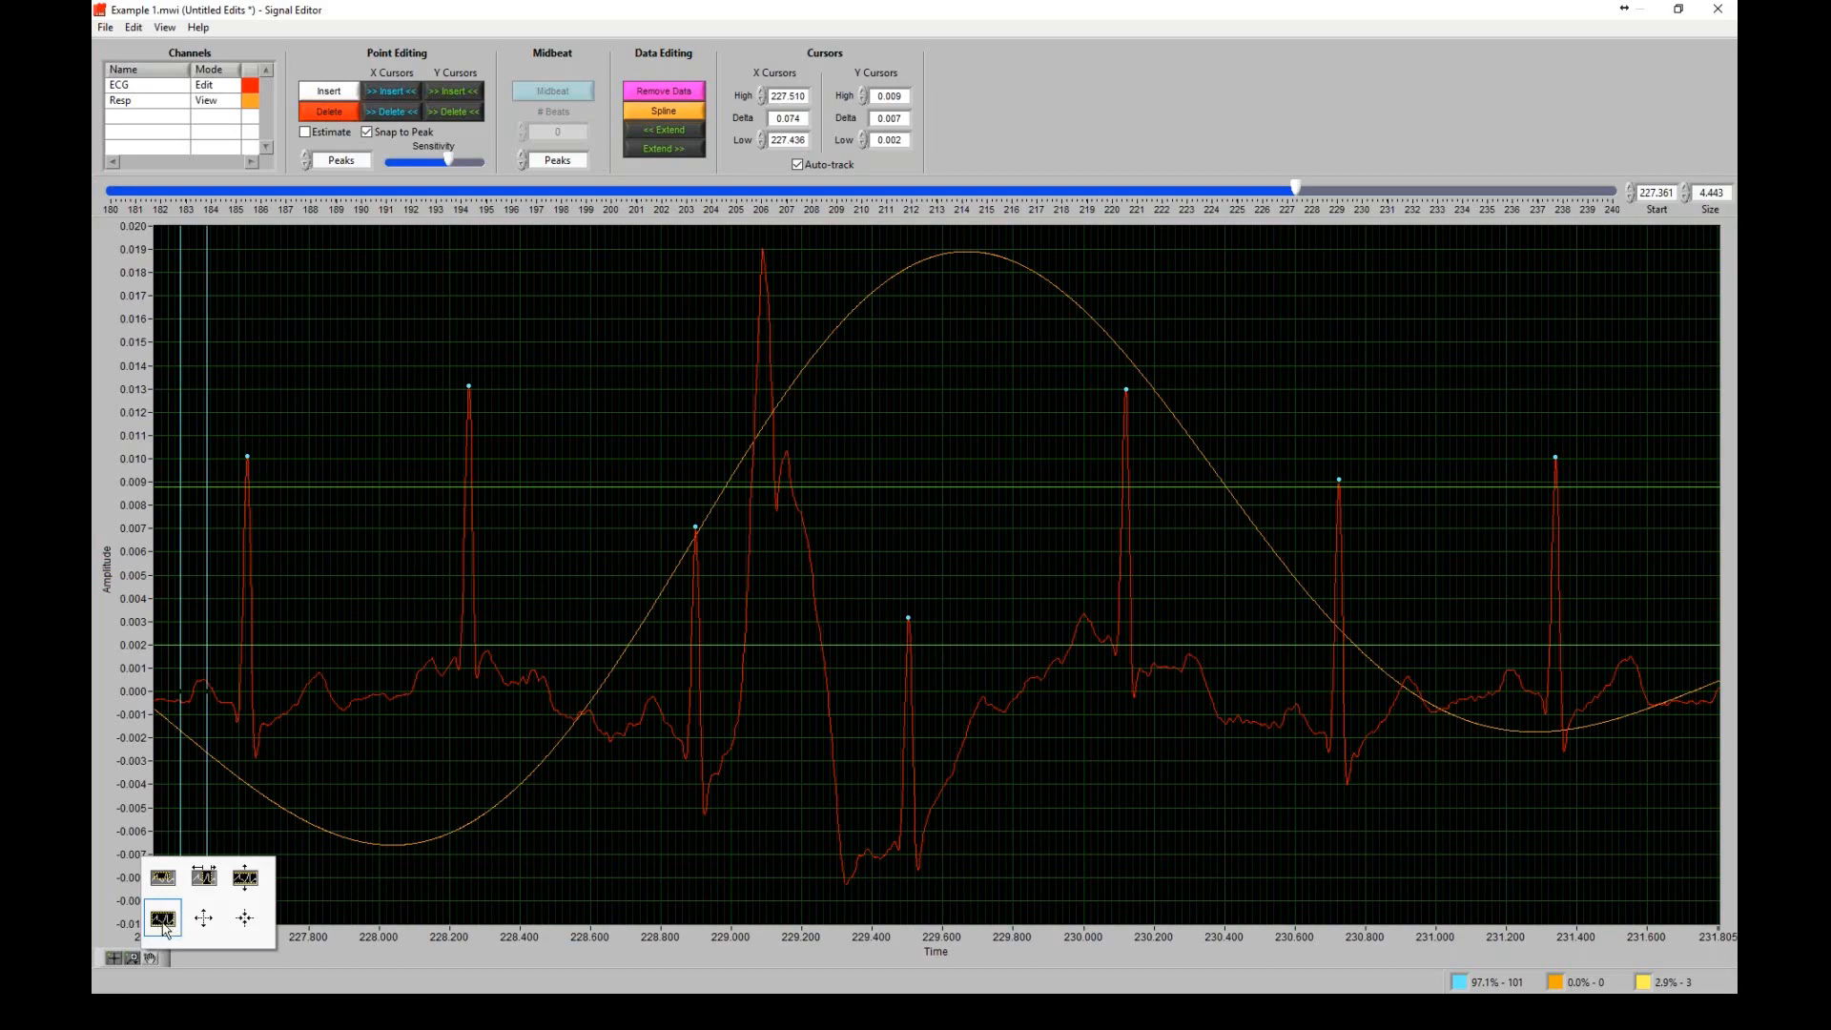
{"action": "left_click", "coordinate": [162, 921]}
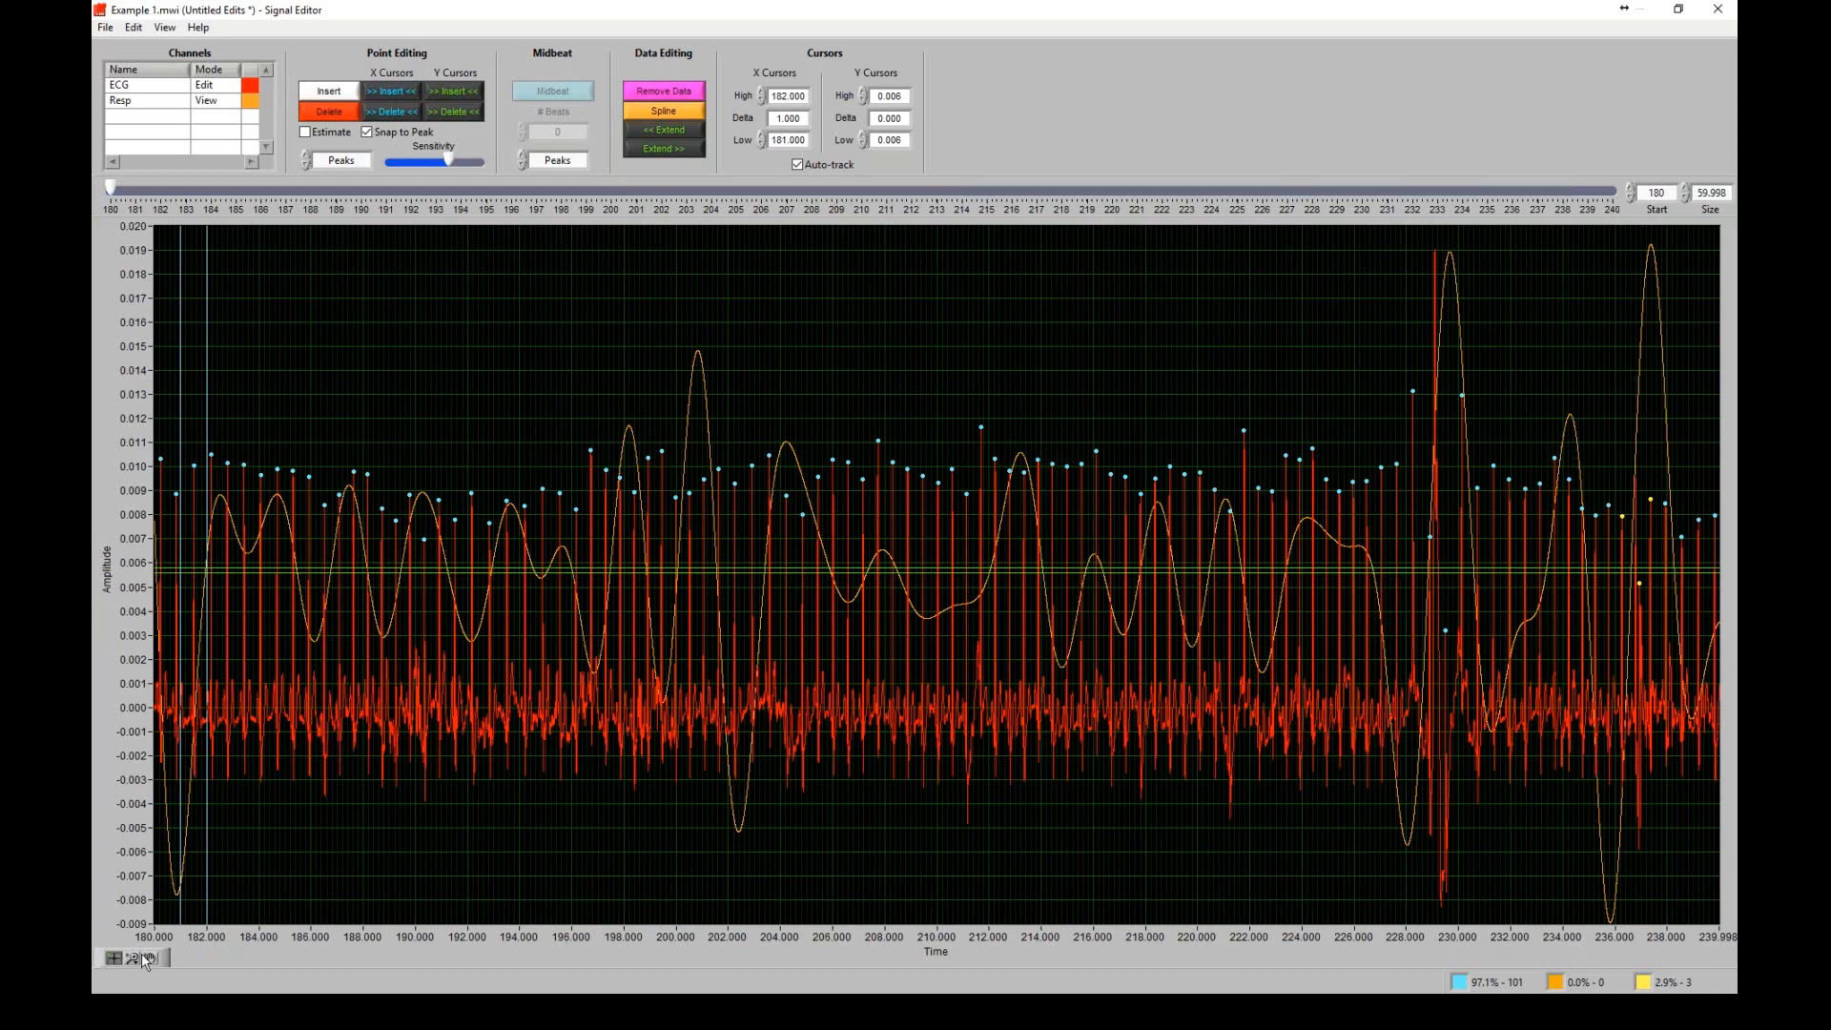
{"action": "left_click", "coordinate": [132, 958]}
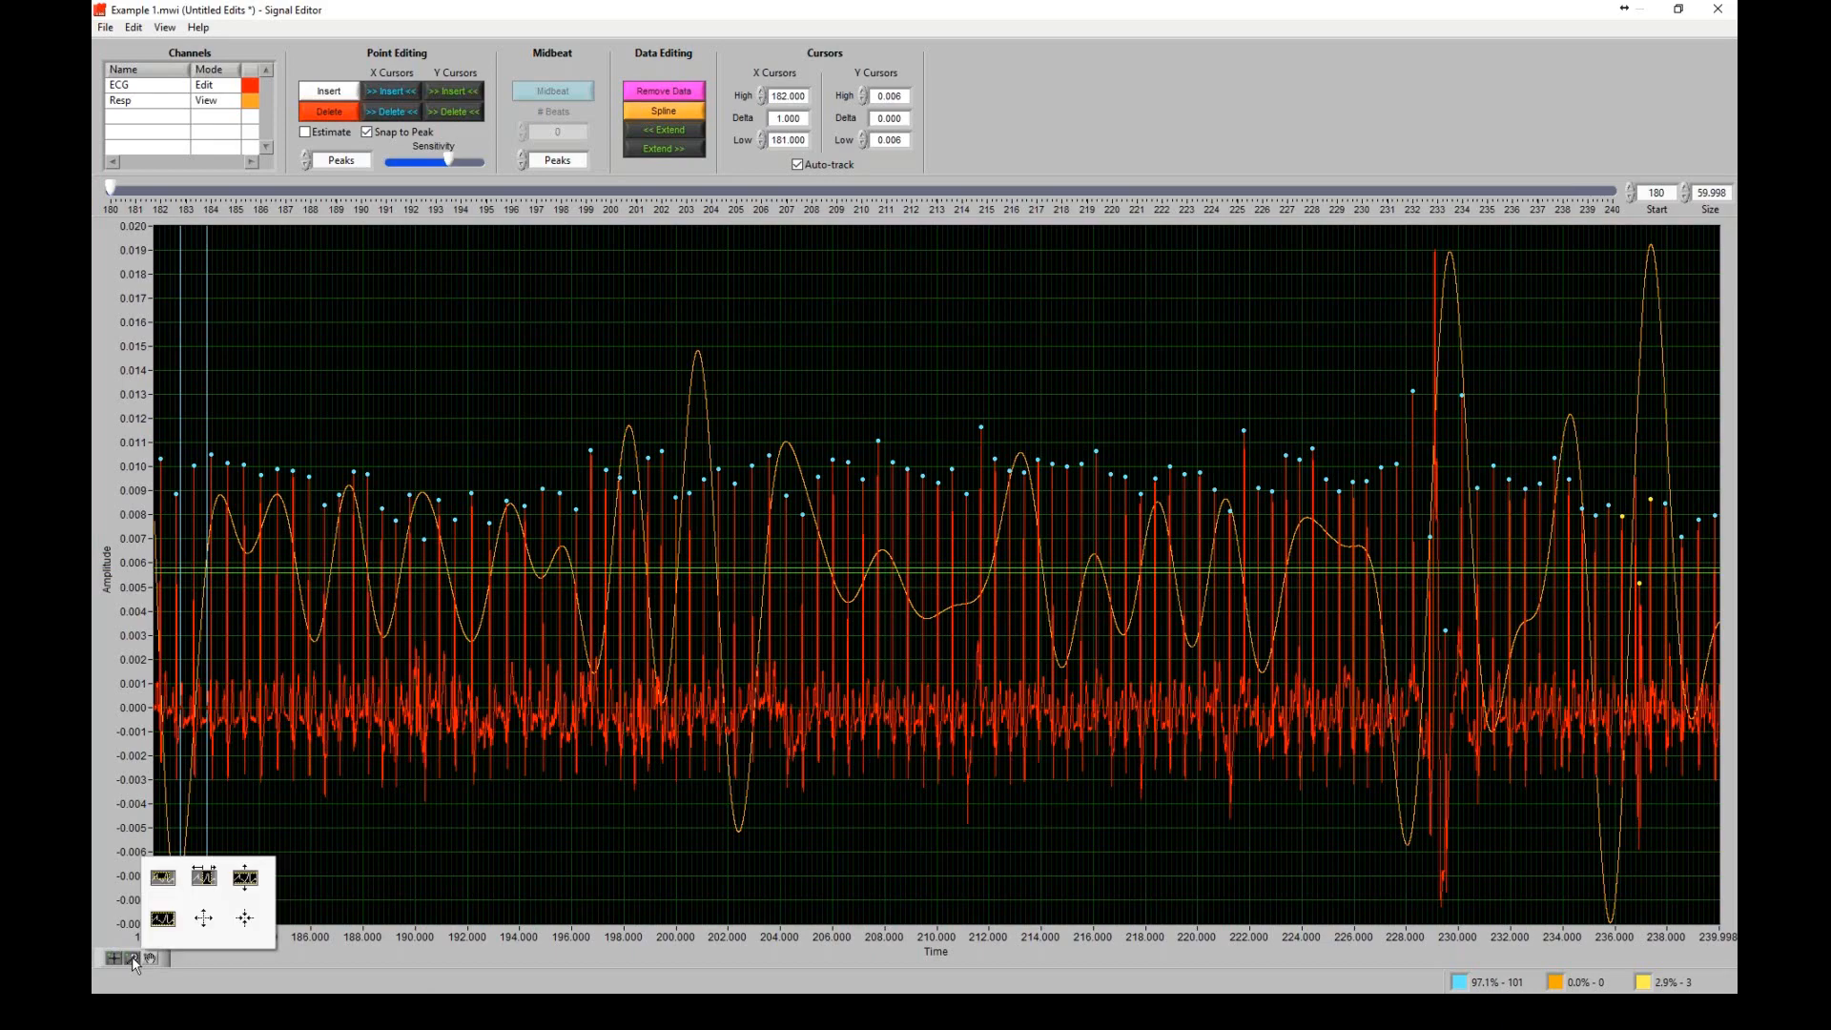
{"action": "left_click", "coordinate": [212, 877]}
{"action": "left_click_drag", "start_coordinate": [1596, 439], "coordinate": [1678, 430]}
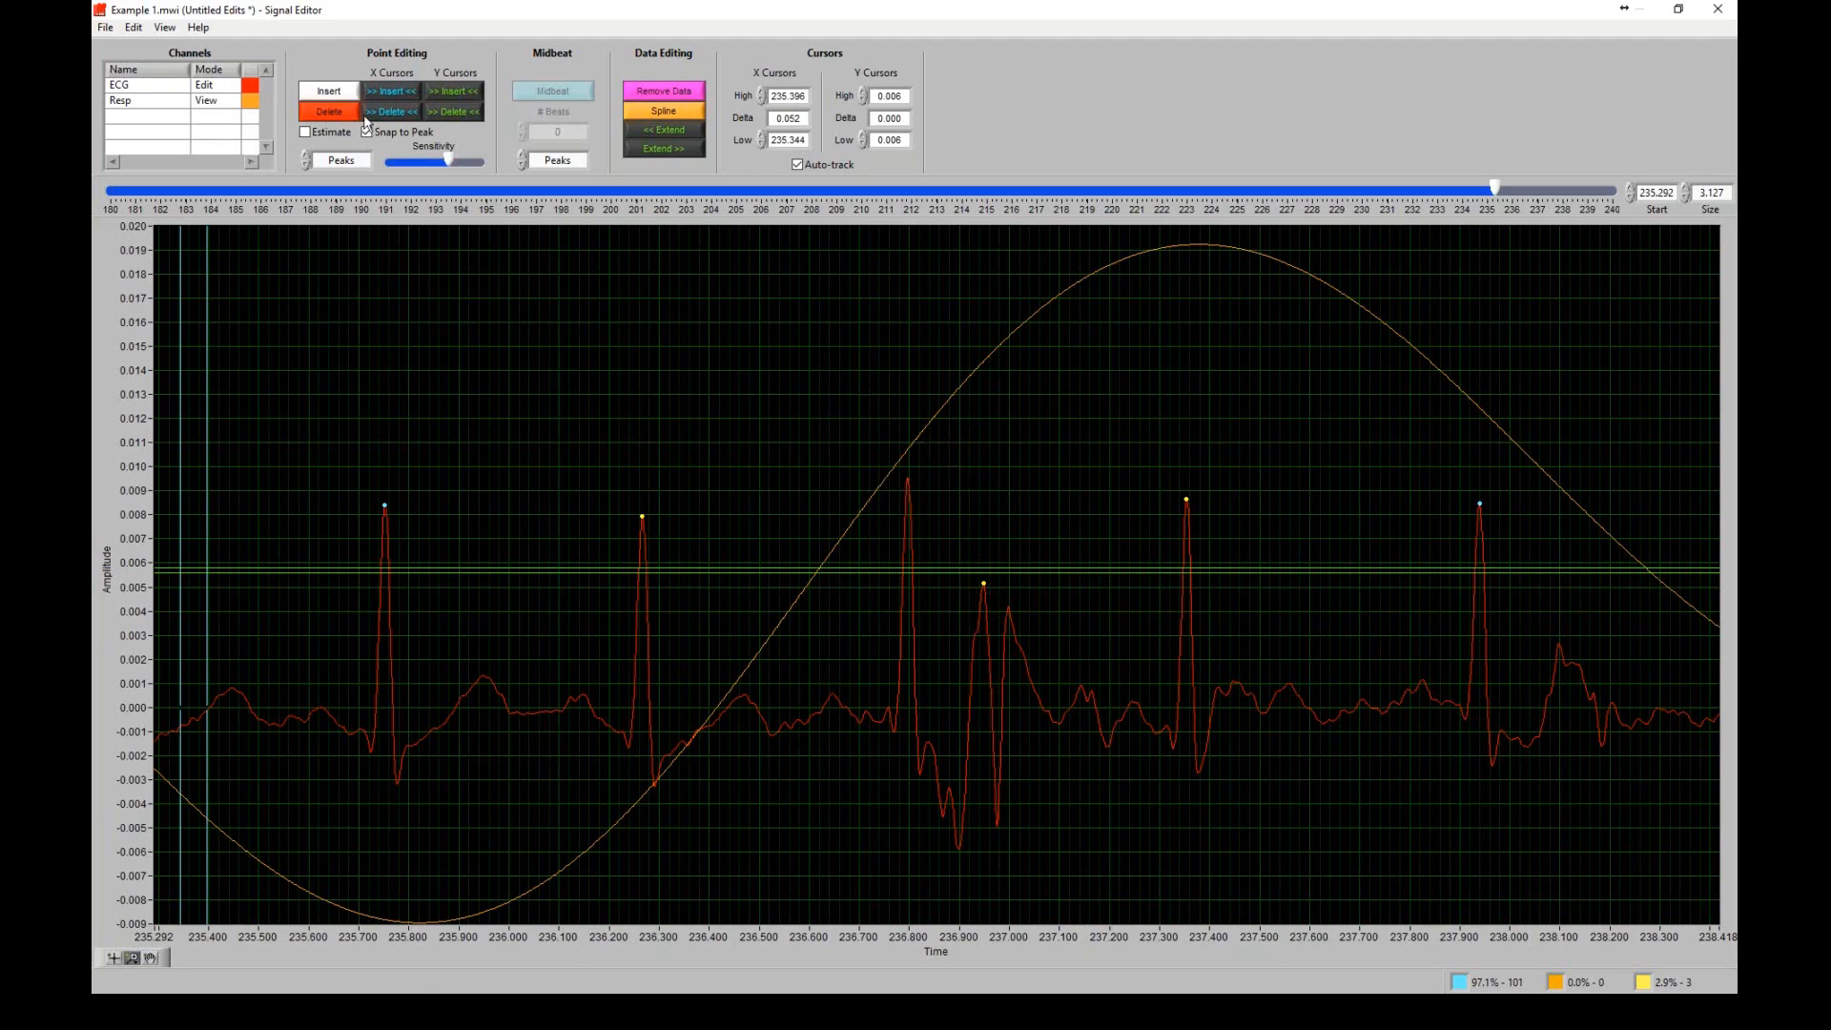
{"action": "left_click", "coordinate": [345, 113]}
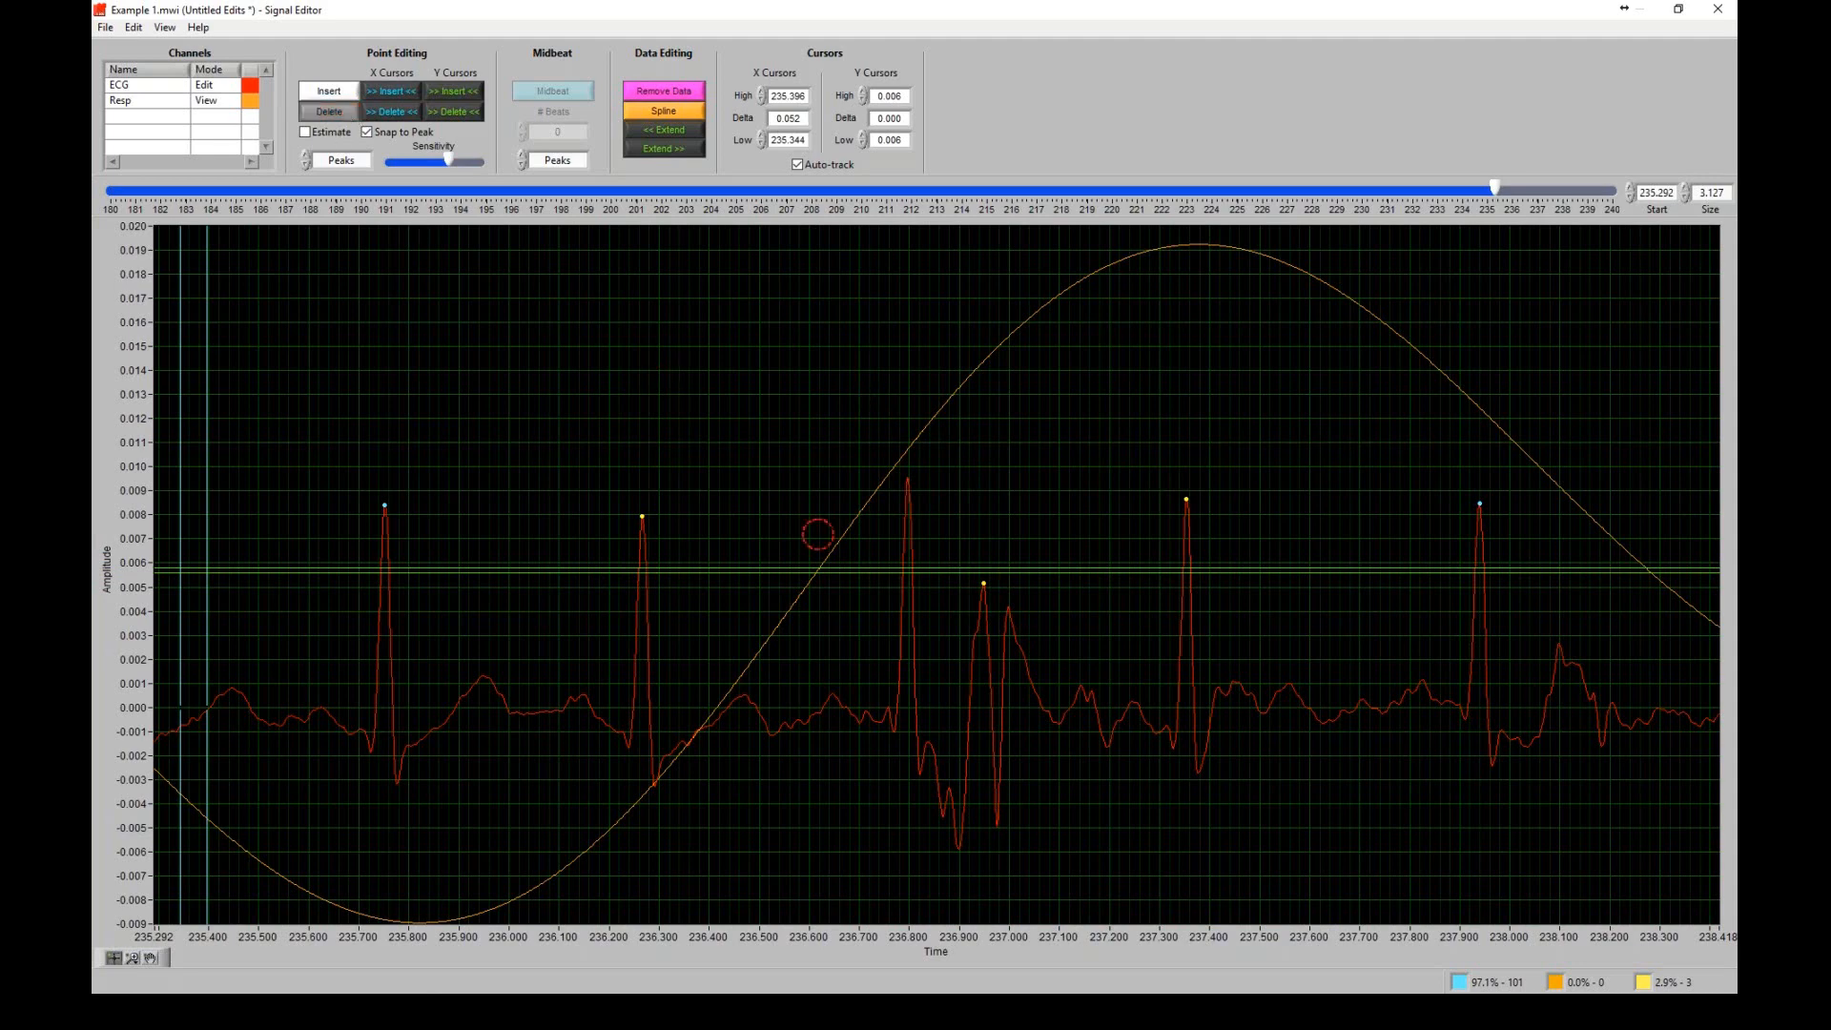
{"action": "left_click", "coordinate": [983, 585]}
{"action": "left_click", "coordinate": [907, 481]}
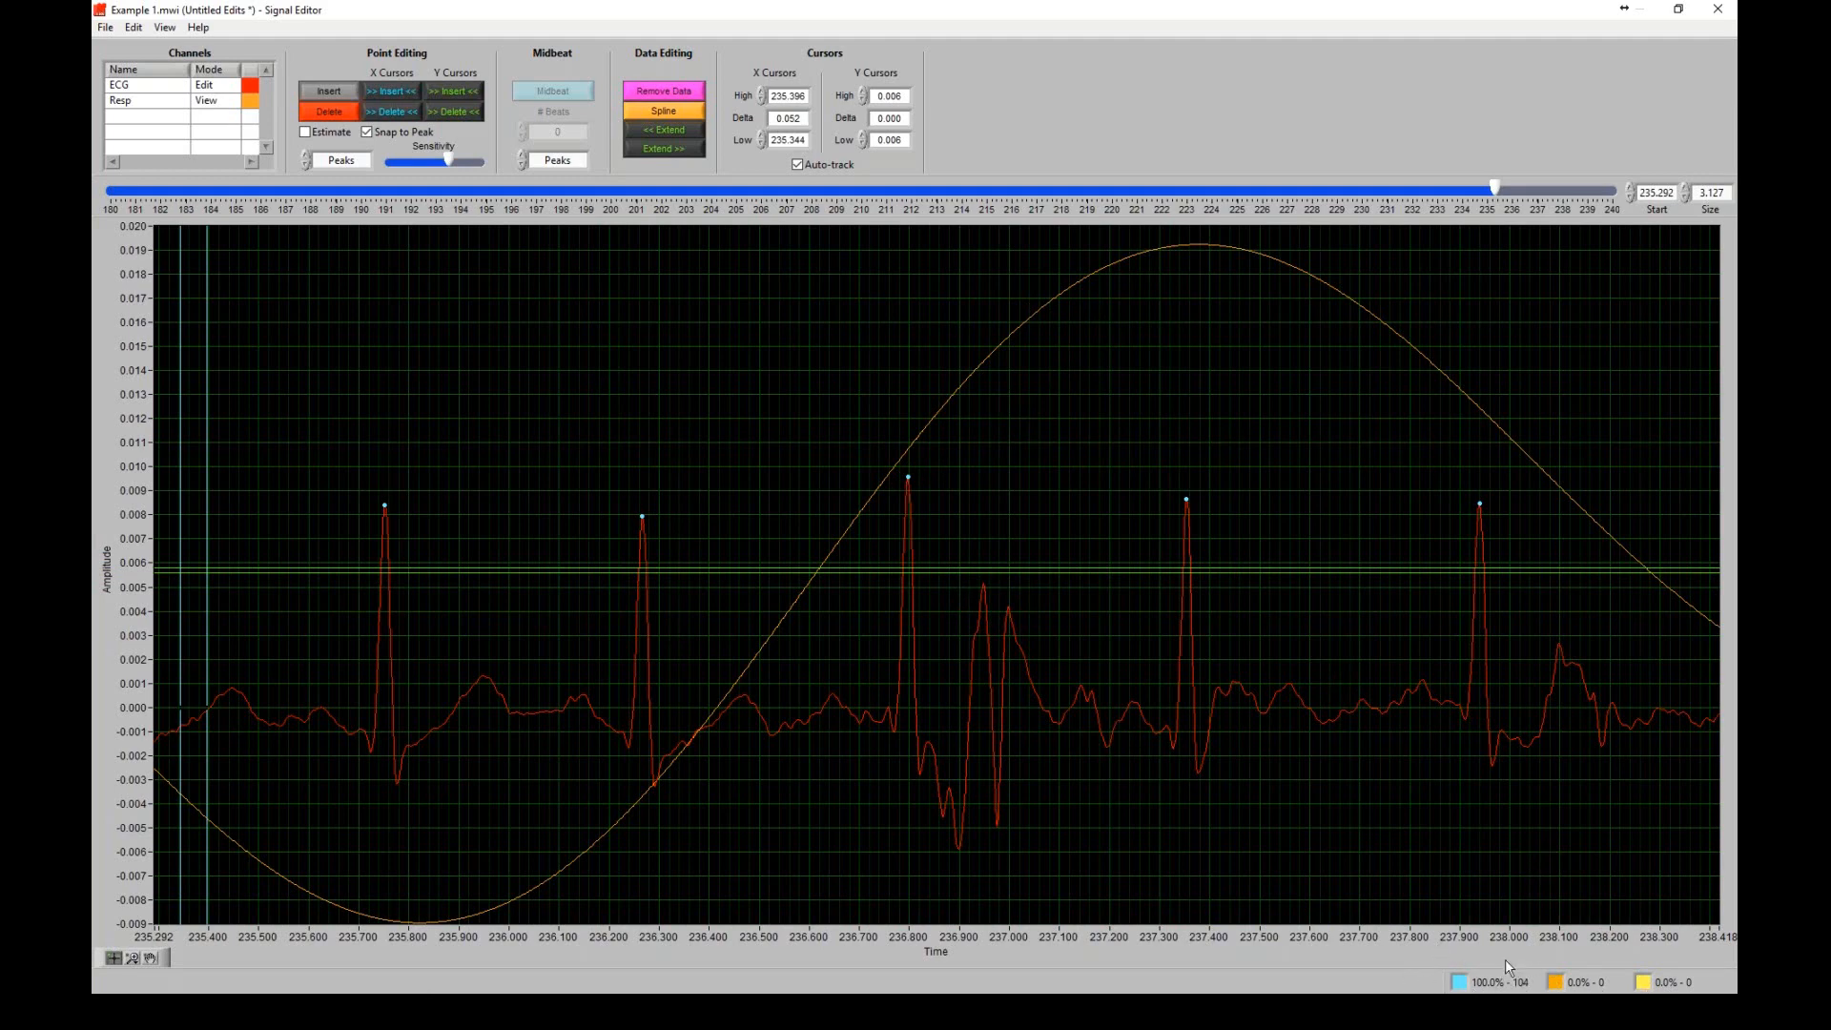
- Close the signal editor with the full segment in view, and save the edits as Example 1.edh2 in the edit data folder
{"action": "left_click", "coordinate": [131, 956]}
{"action": "left_click", "coordinate": [163, 923]}
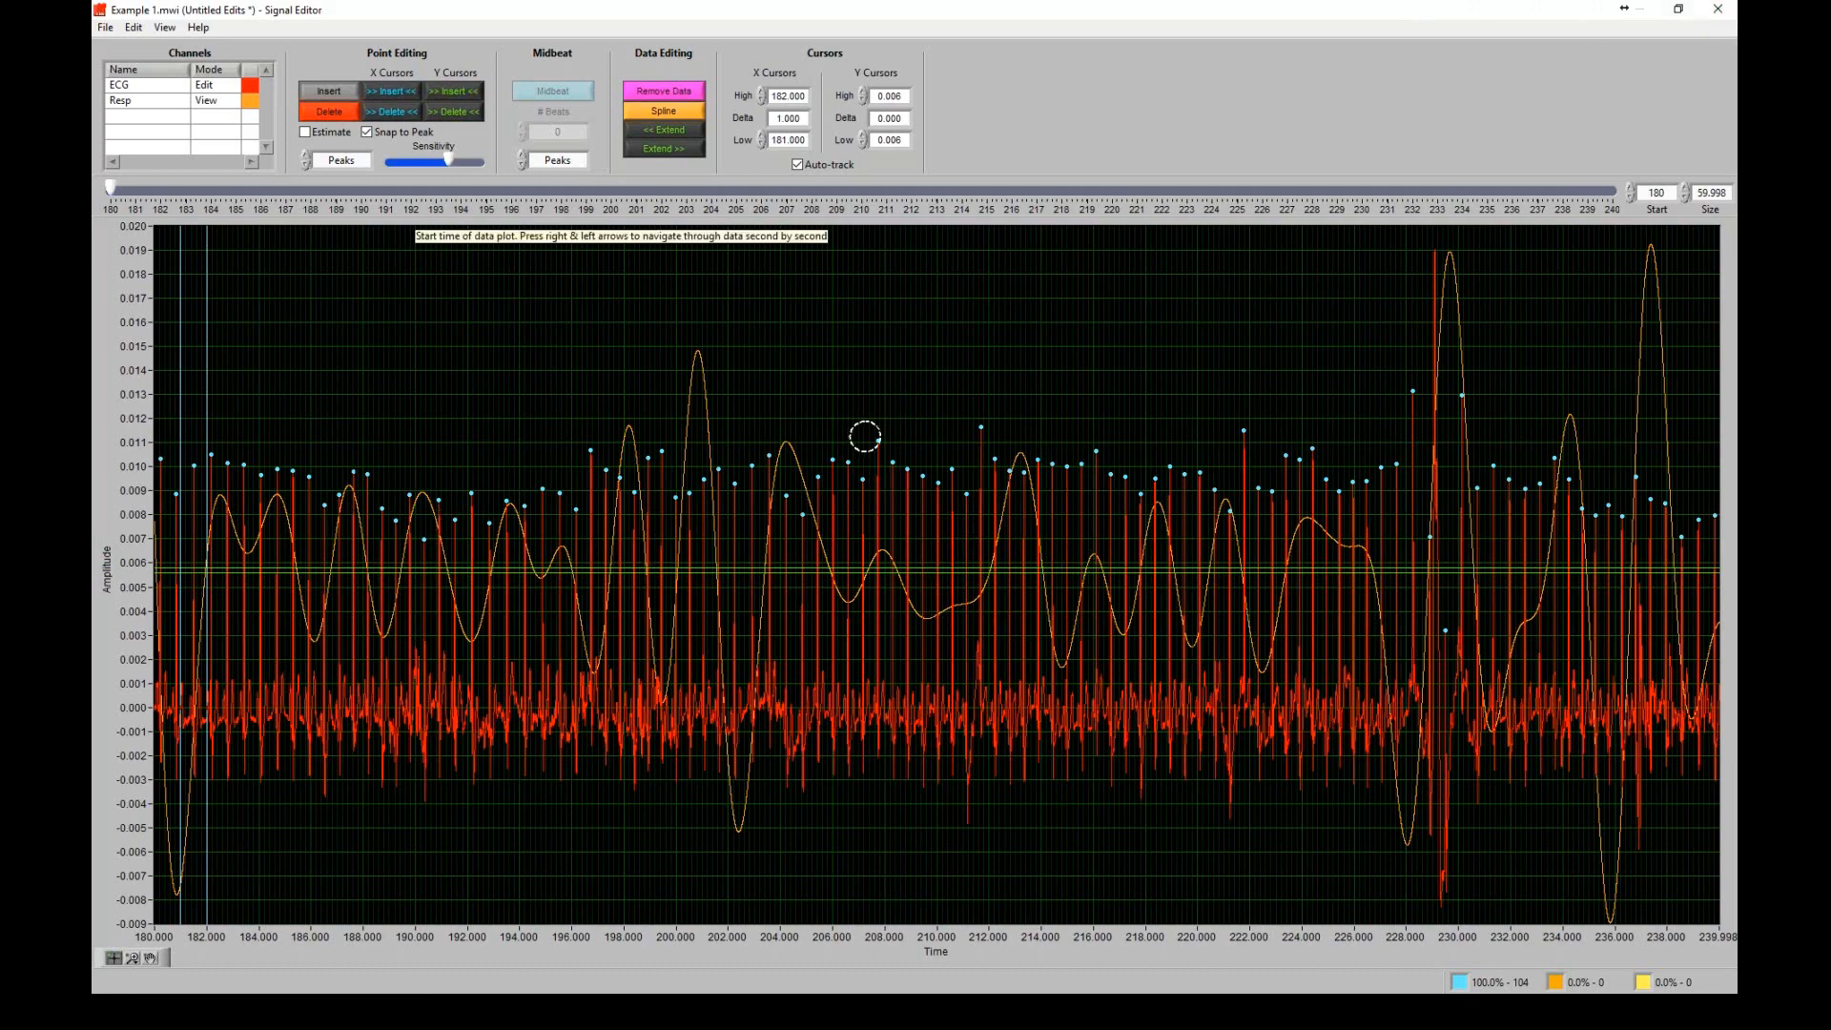
{"action": "left_click", "coordinate": [1718, 10]}
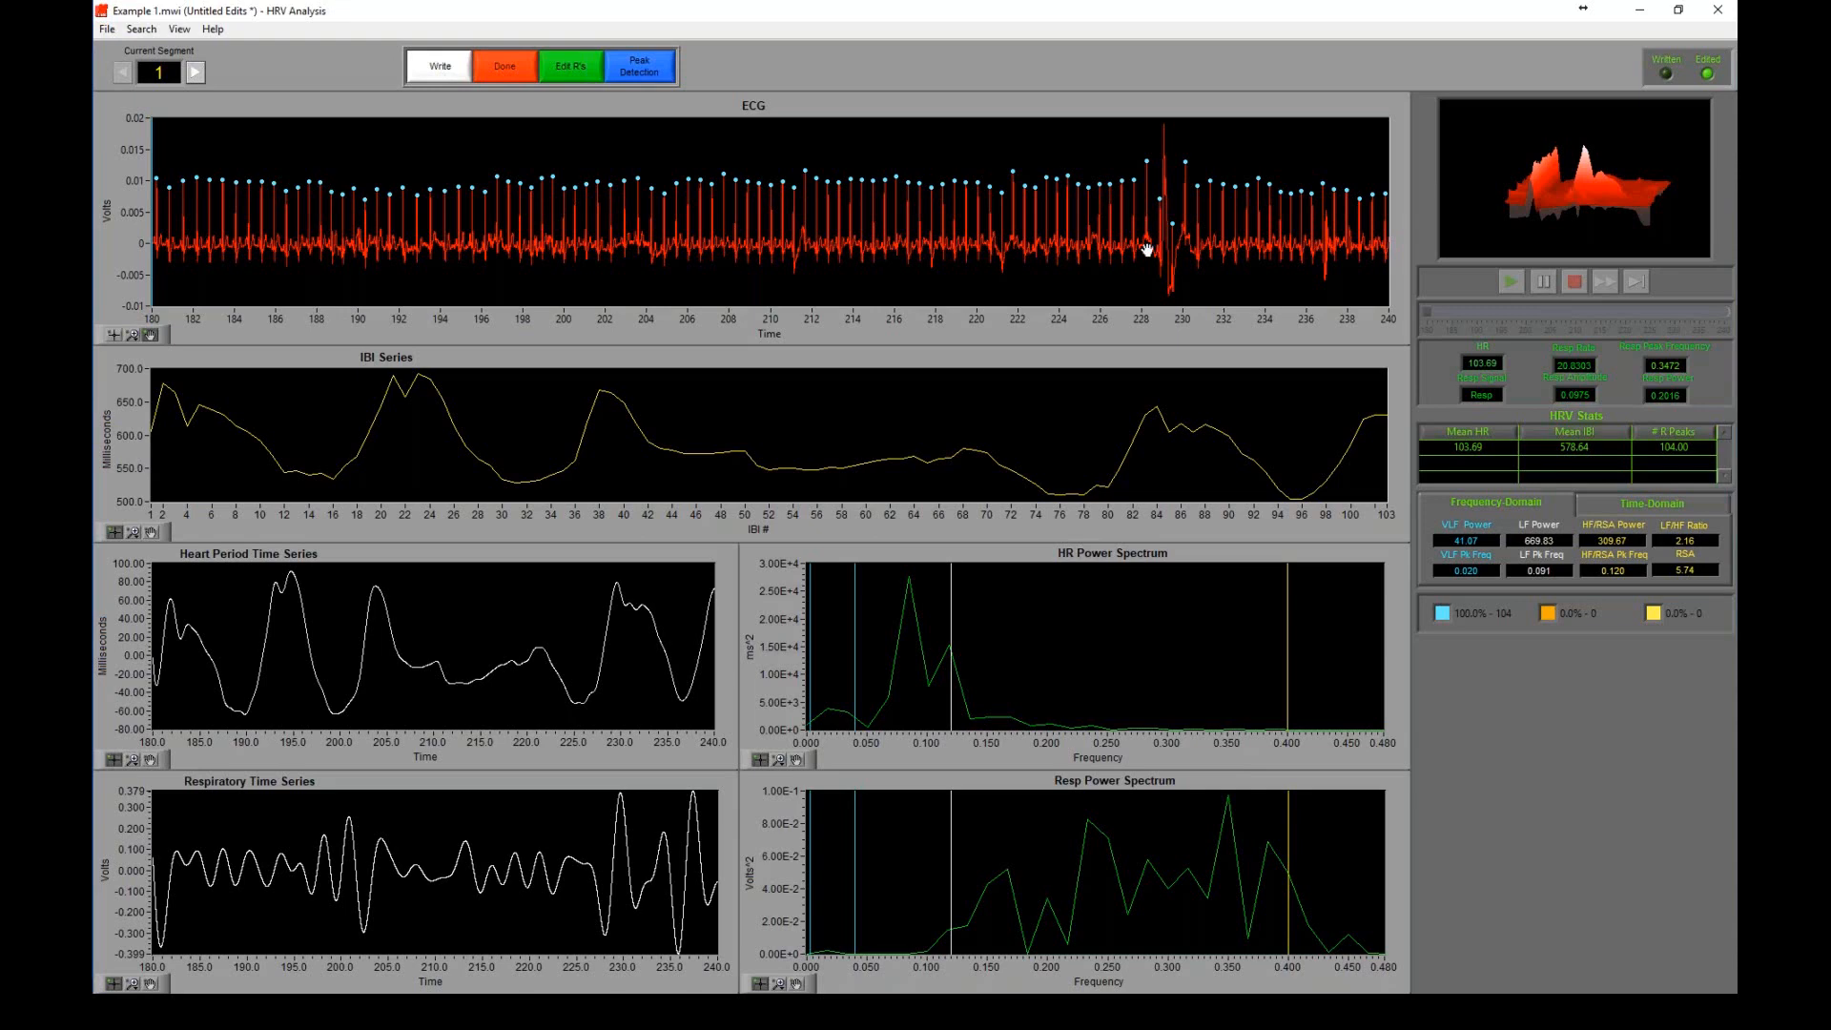
{"action": "key", "text": "ctrl+s"}
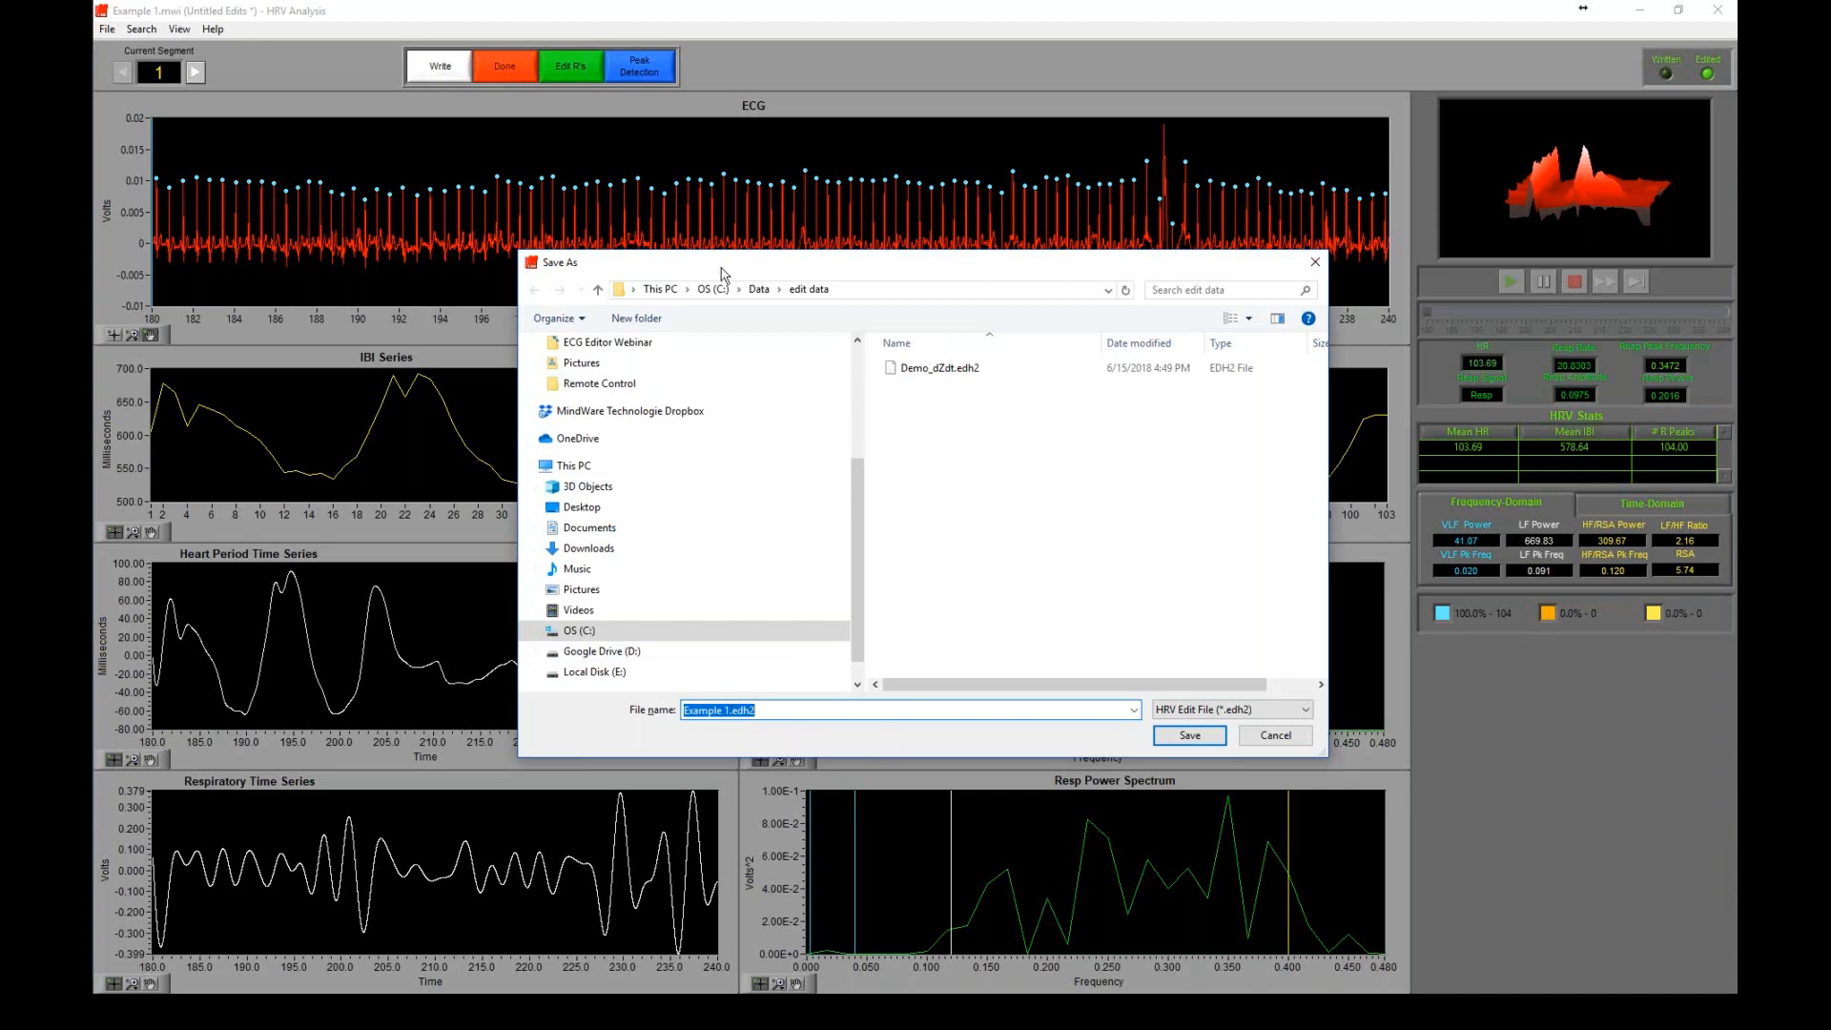
{"action": "scroll", "coordinate": [948, 584], "scroll_direction": "right", "scroll_amount": 3}
{"action": "left_click", "coordinate": [1198, 747]}
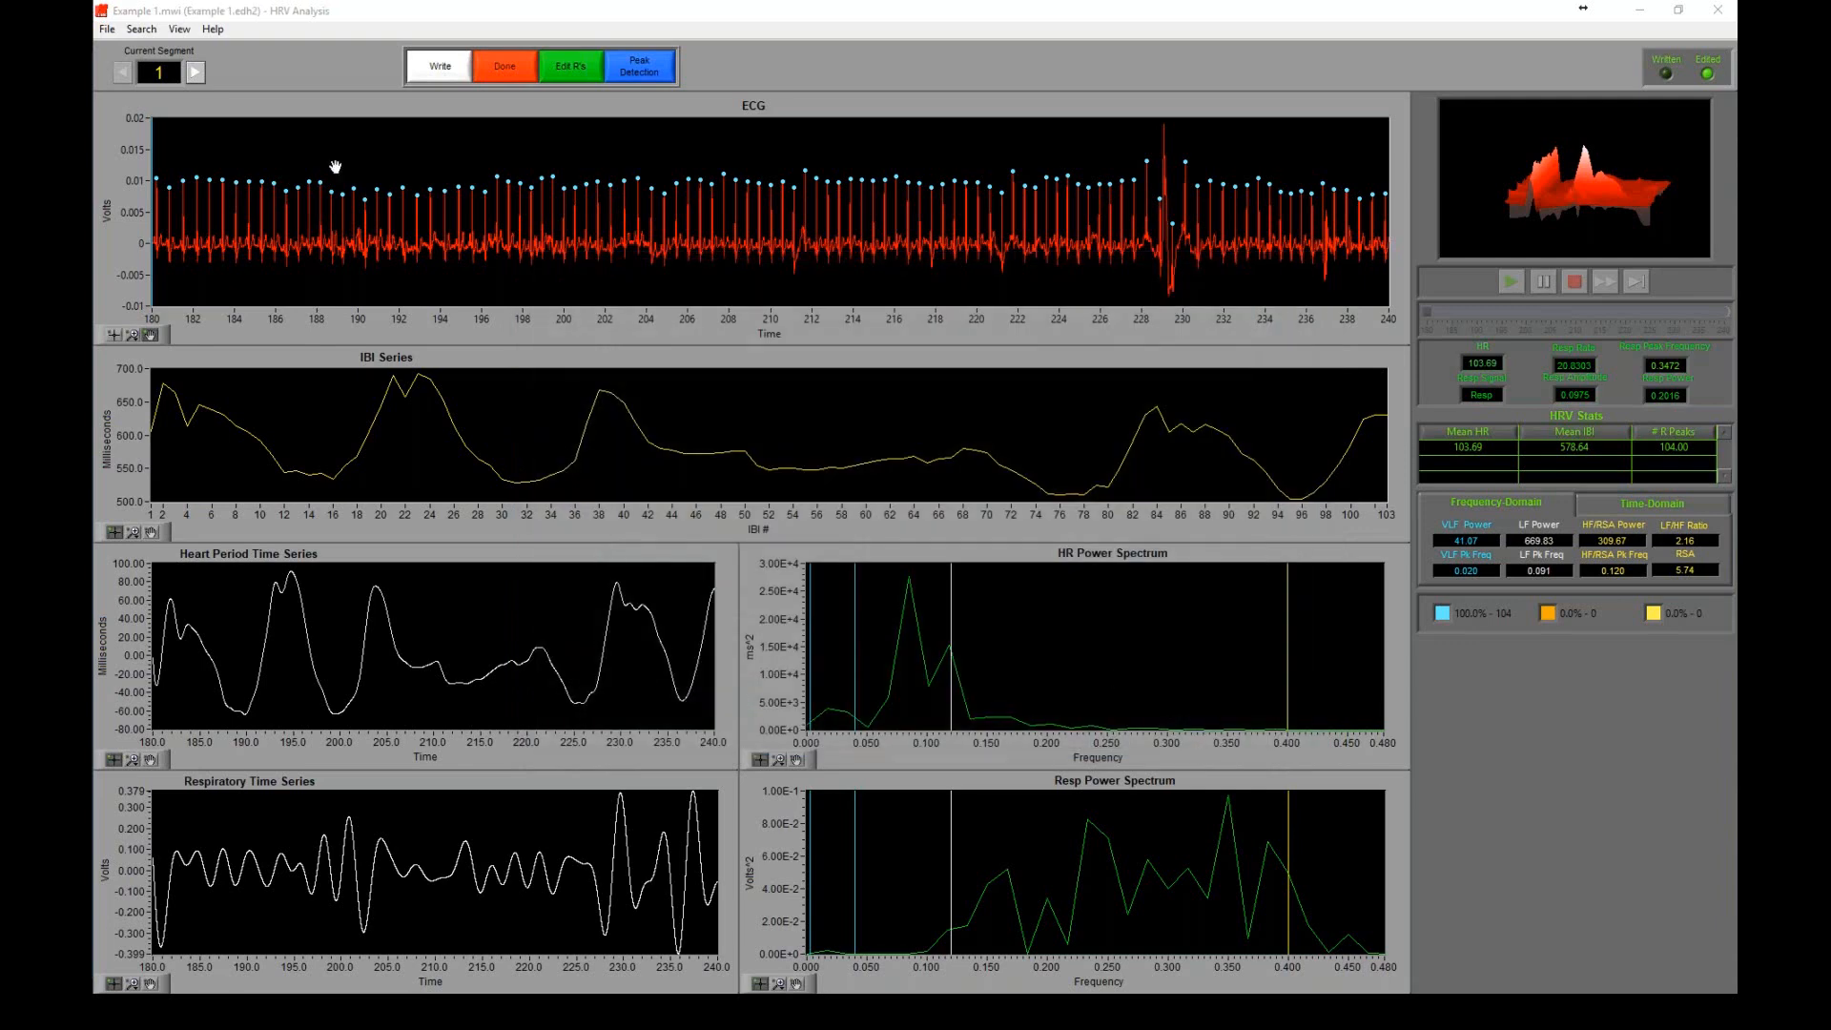
{"action": "left_click", "coordinate": [220, 13]}
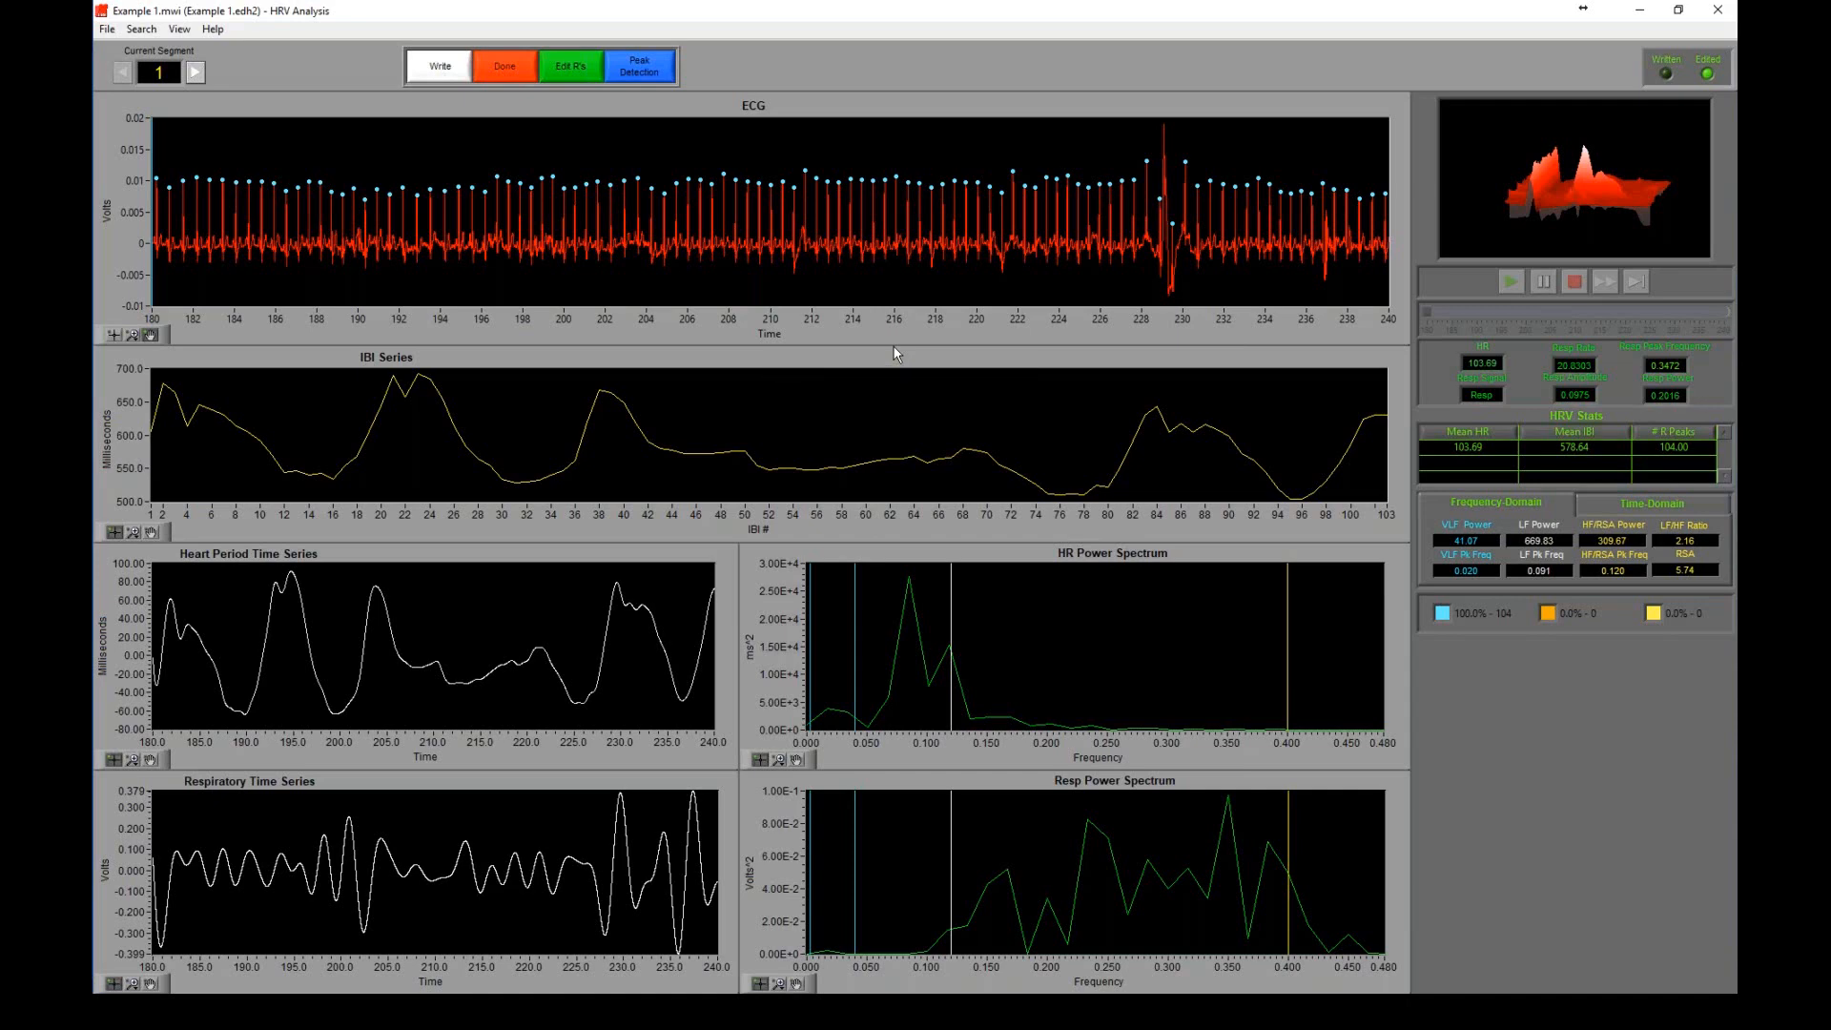
- Go to segment 2 and examine the R peak markers in the ECG graph between about 906.5 and 910.6 s
{"action": "left_click", "coordinate": [195, 71]}
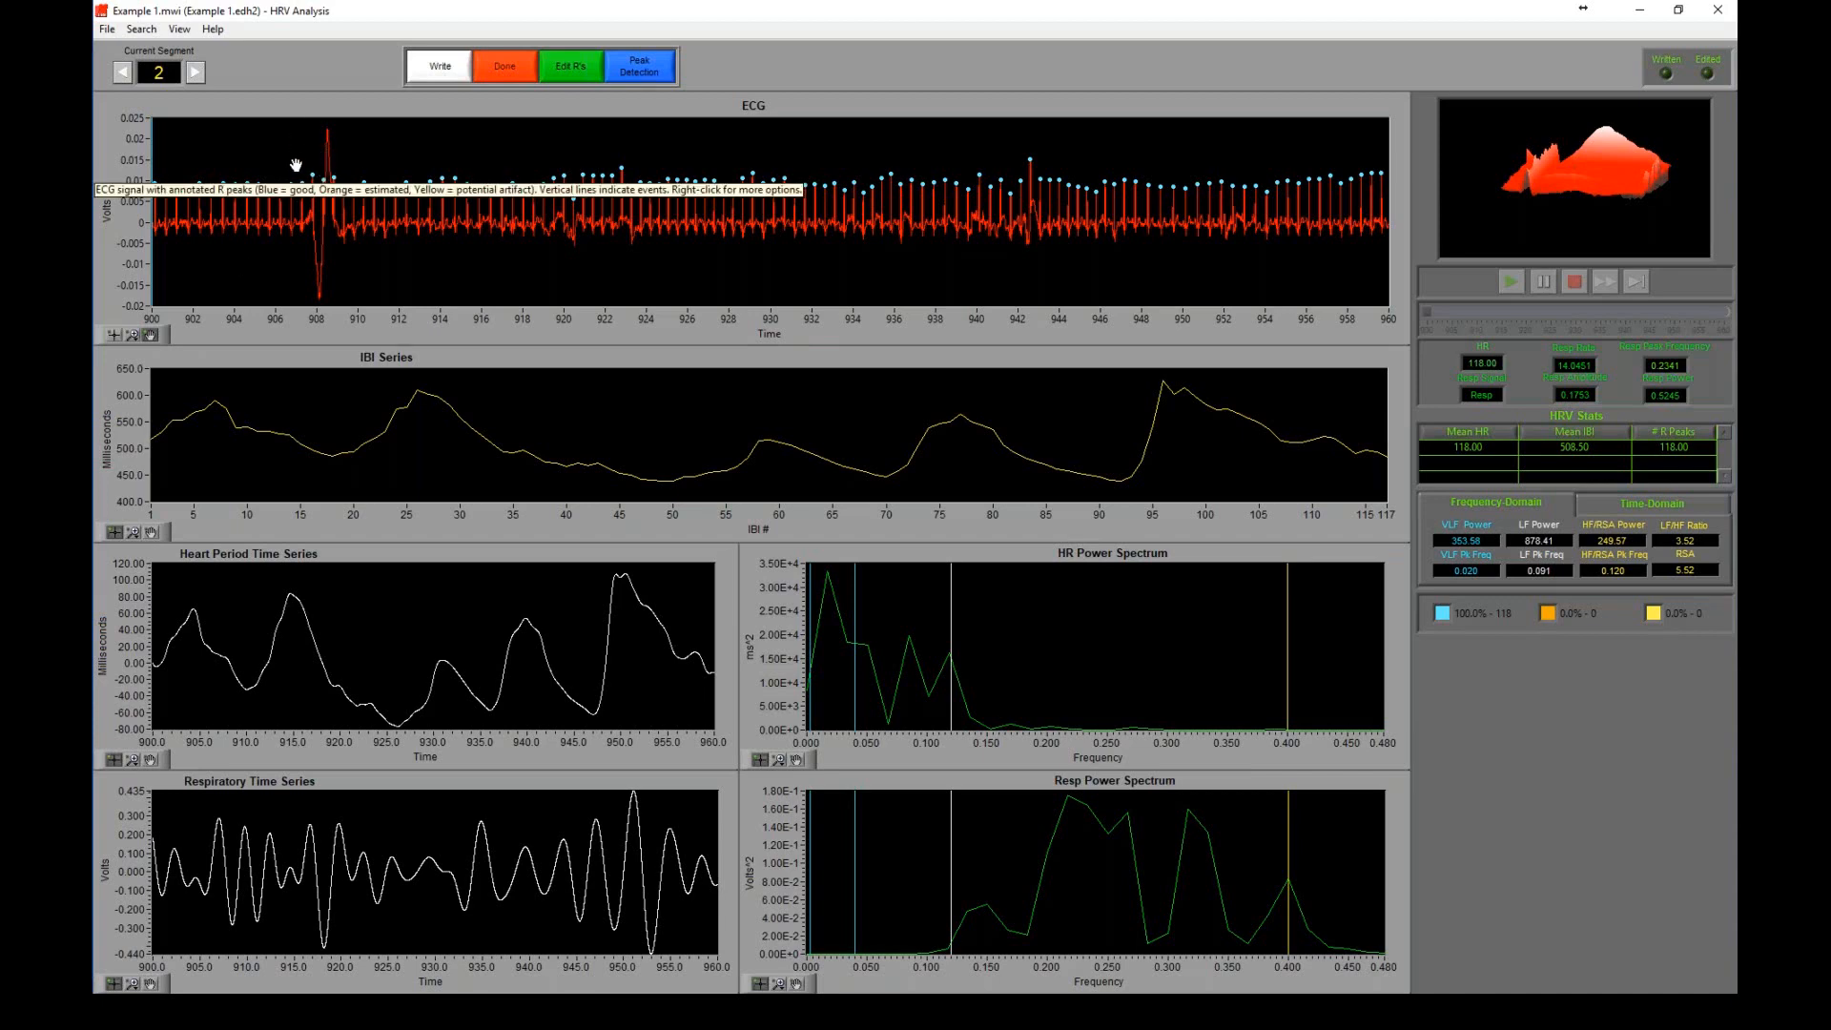
{"action": "left_click", "coordinate": [132, 334]}
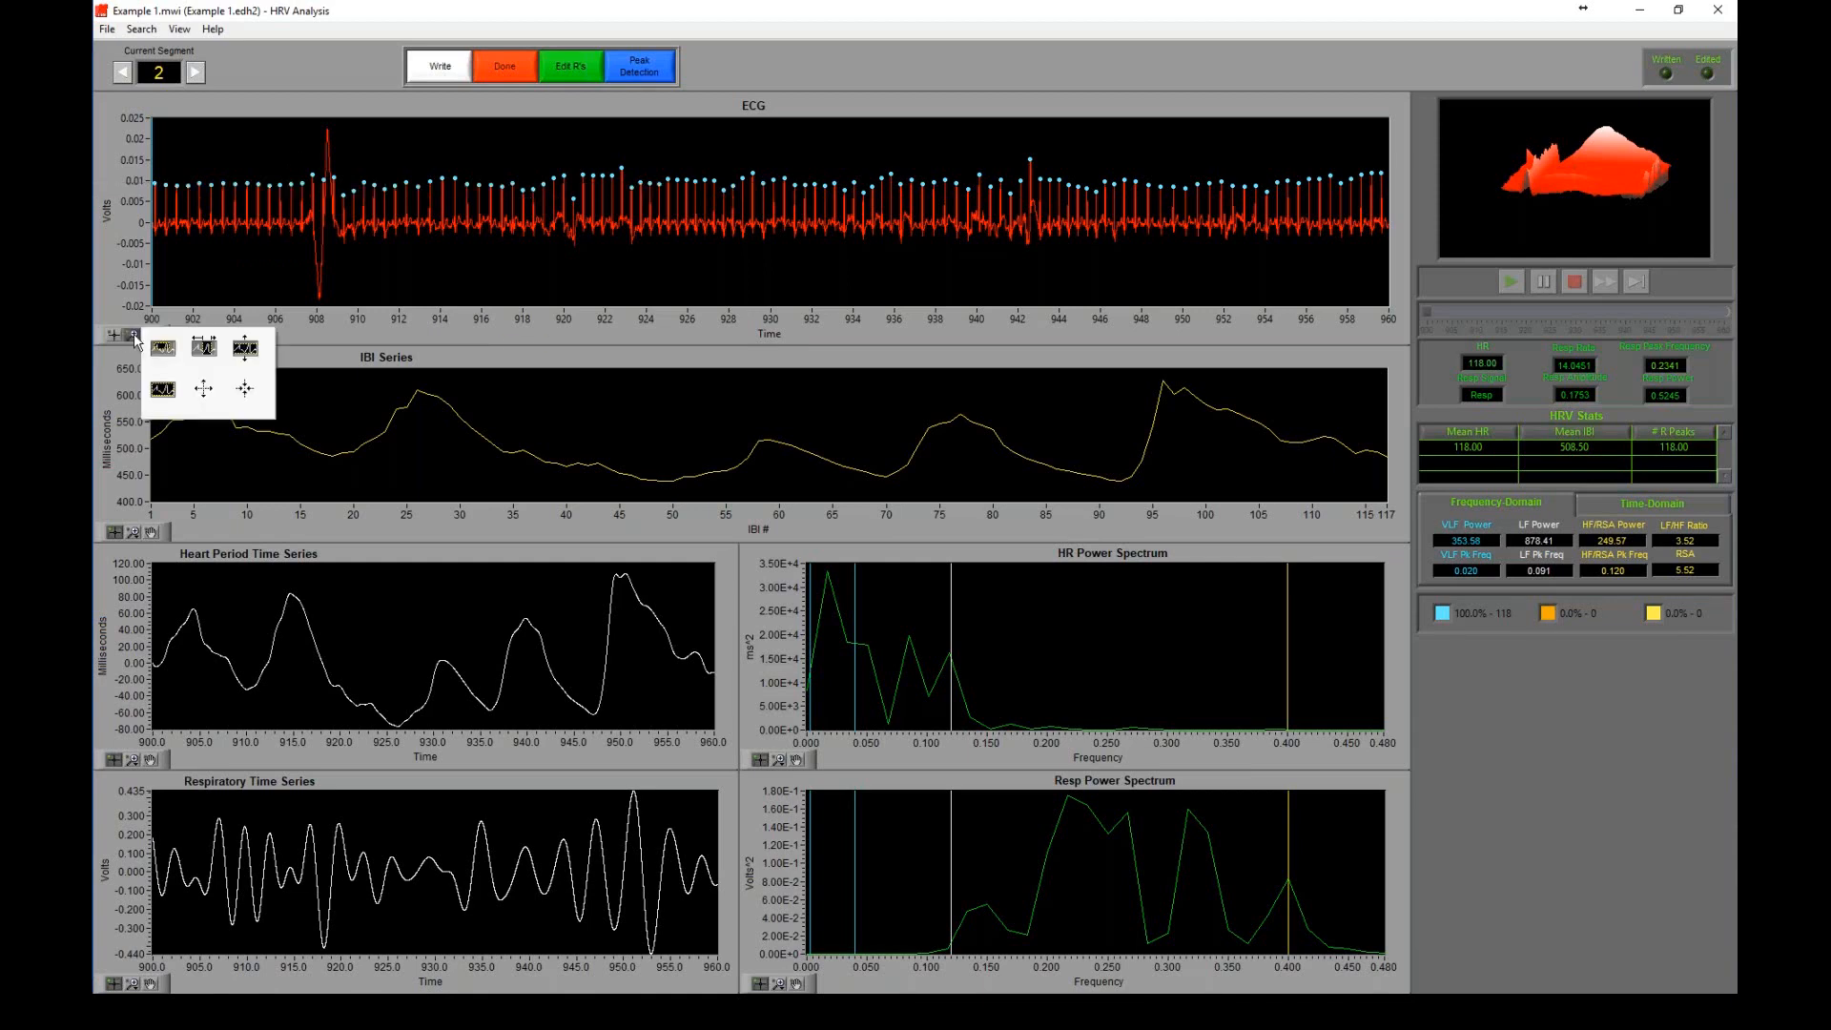
{"action": "left_click", "coordinate": [211, 343]}
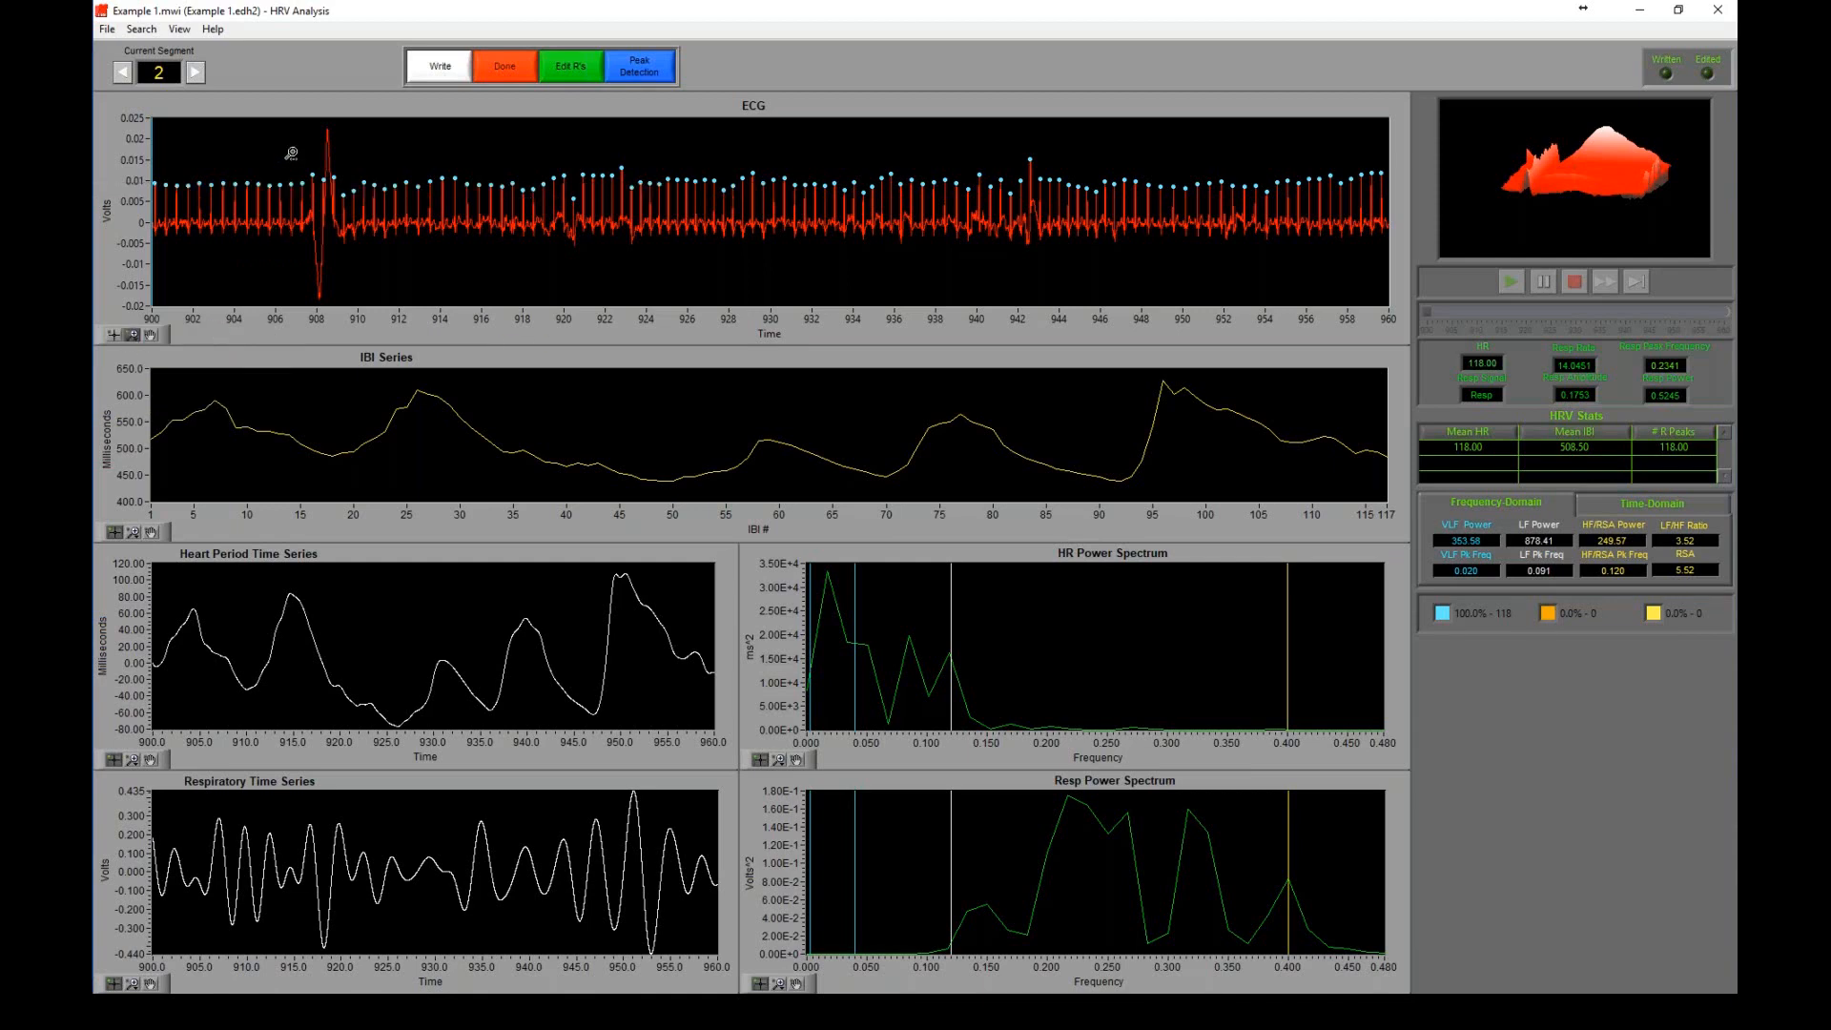
{"action": "left_click_drag", "start_coordinate": [286, 150], "coordinate": [371, 144]}
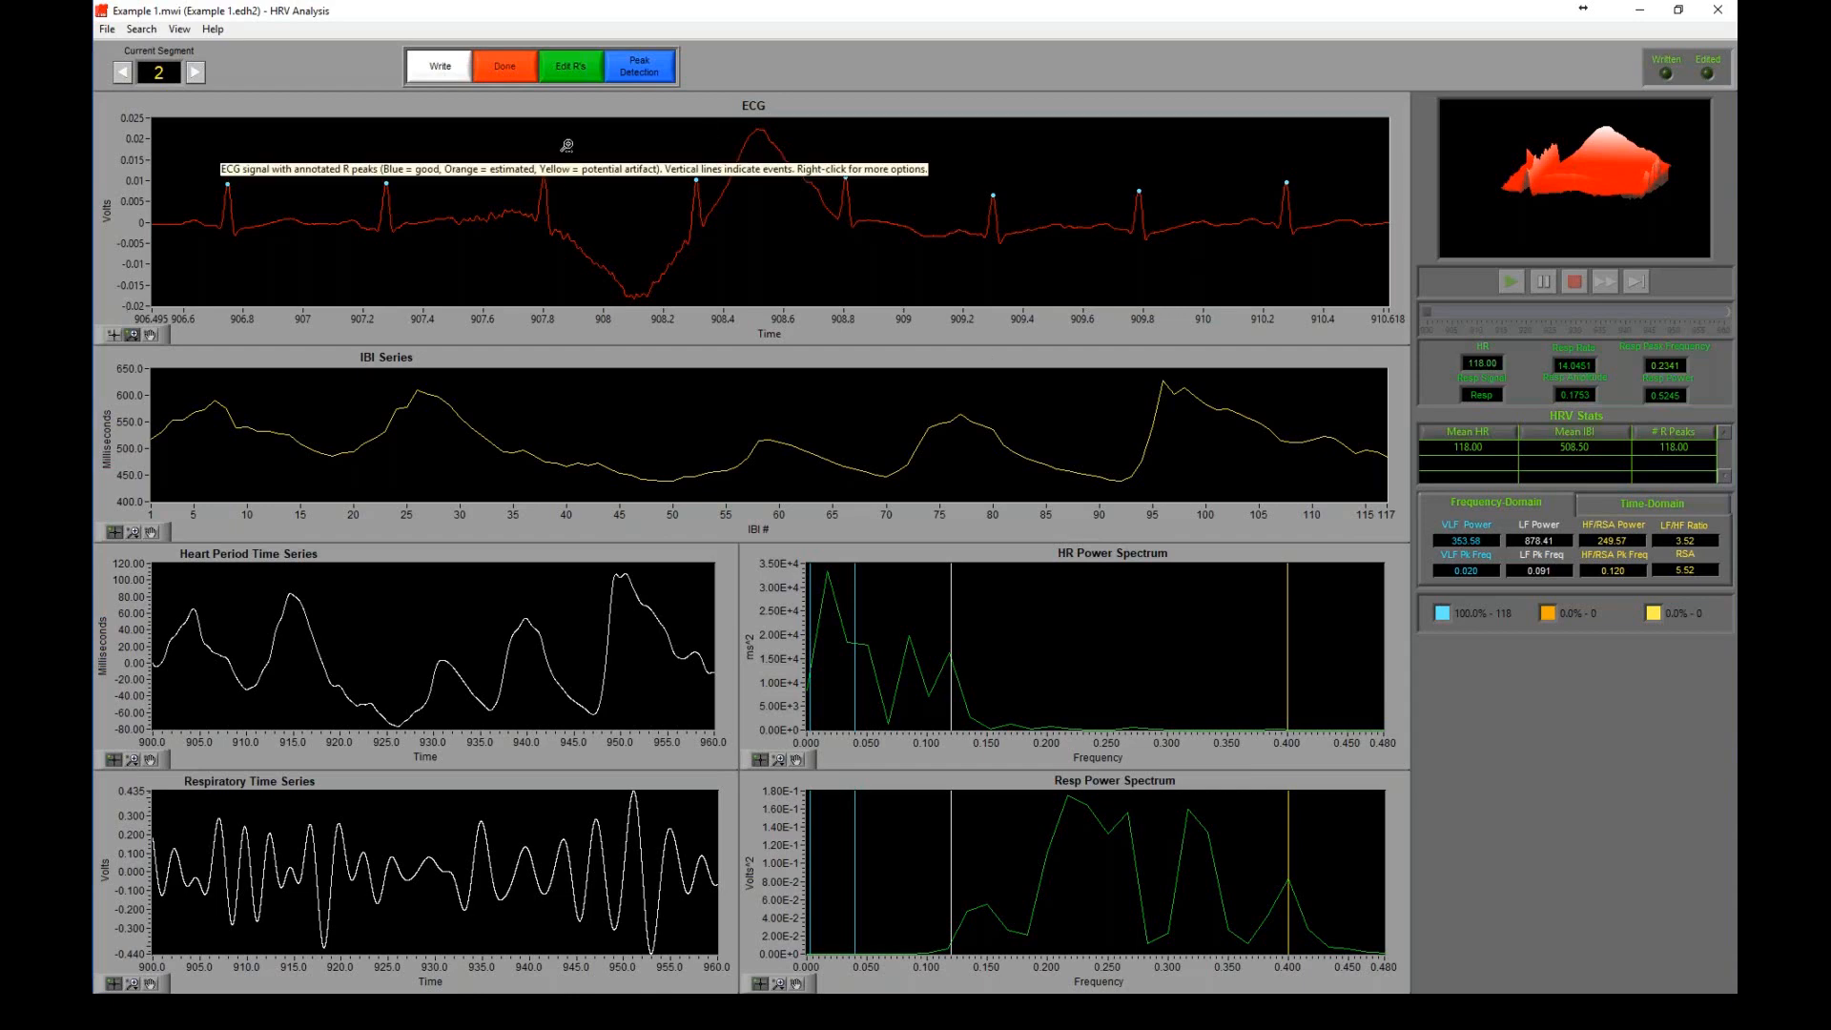
- Go to segment 3, inspect the ECG between about 1156.8 and 1162.9 s, and open its R peaks in a maximized signal editor
{"action": "left_click", "coordinate": [201, 72]}
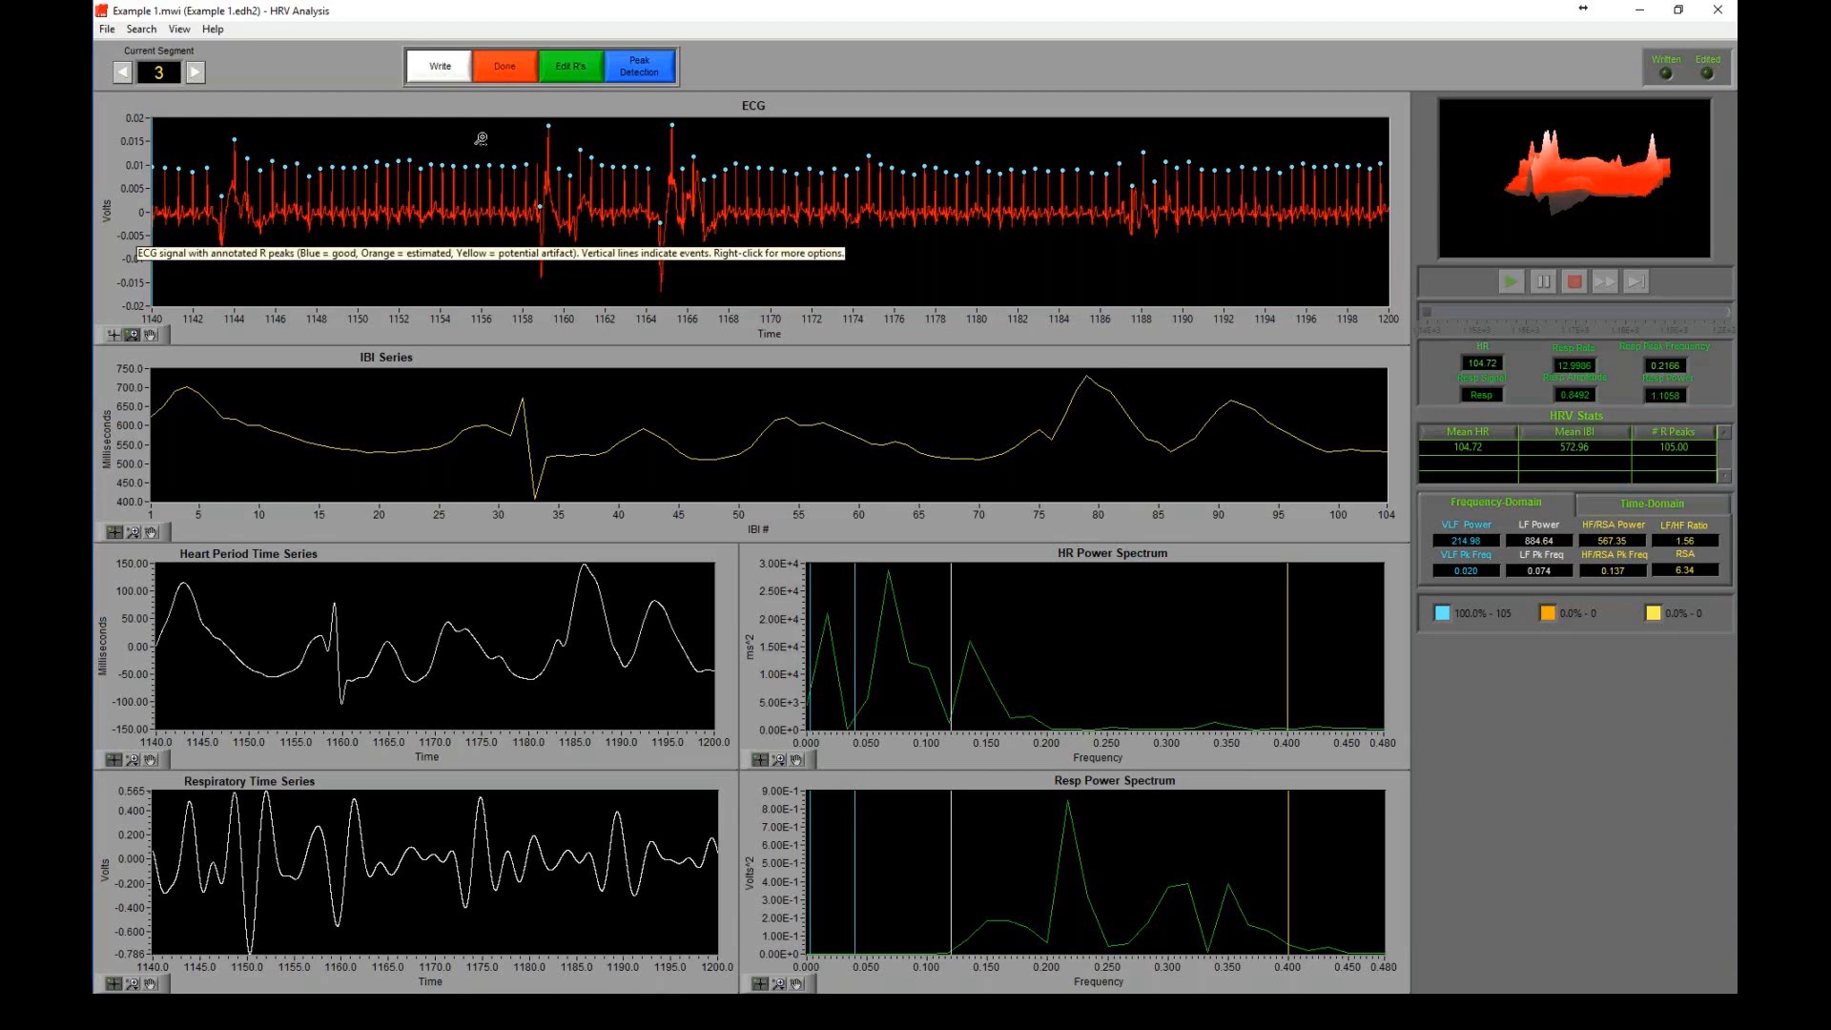
{"action": "left_click_drag", "start_coordinate": [496, 136], "coordinate": [622, 149]}
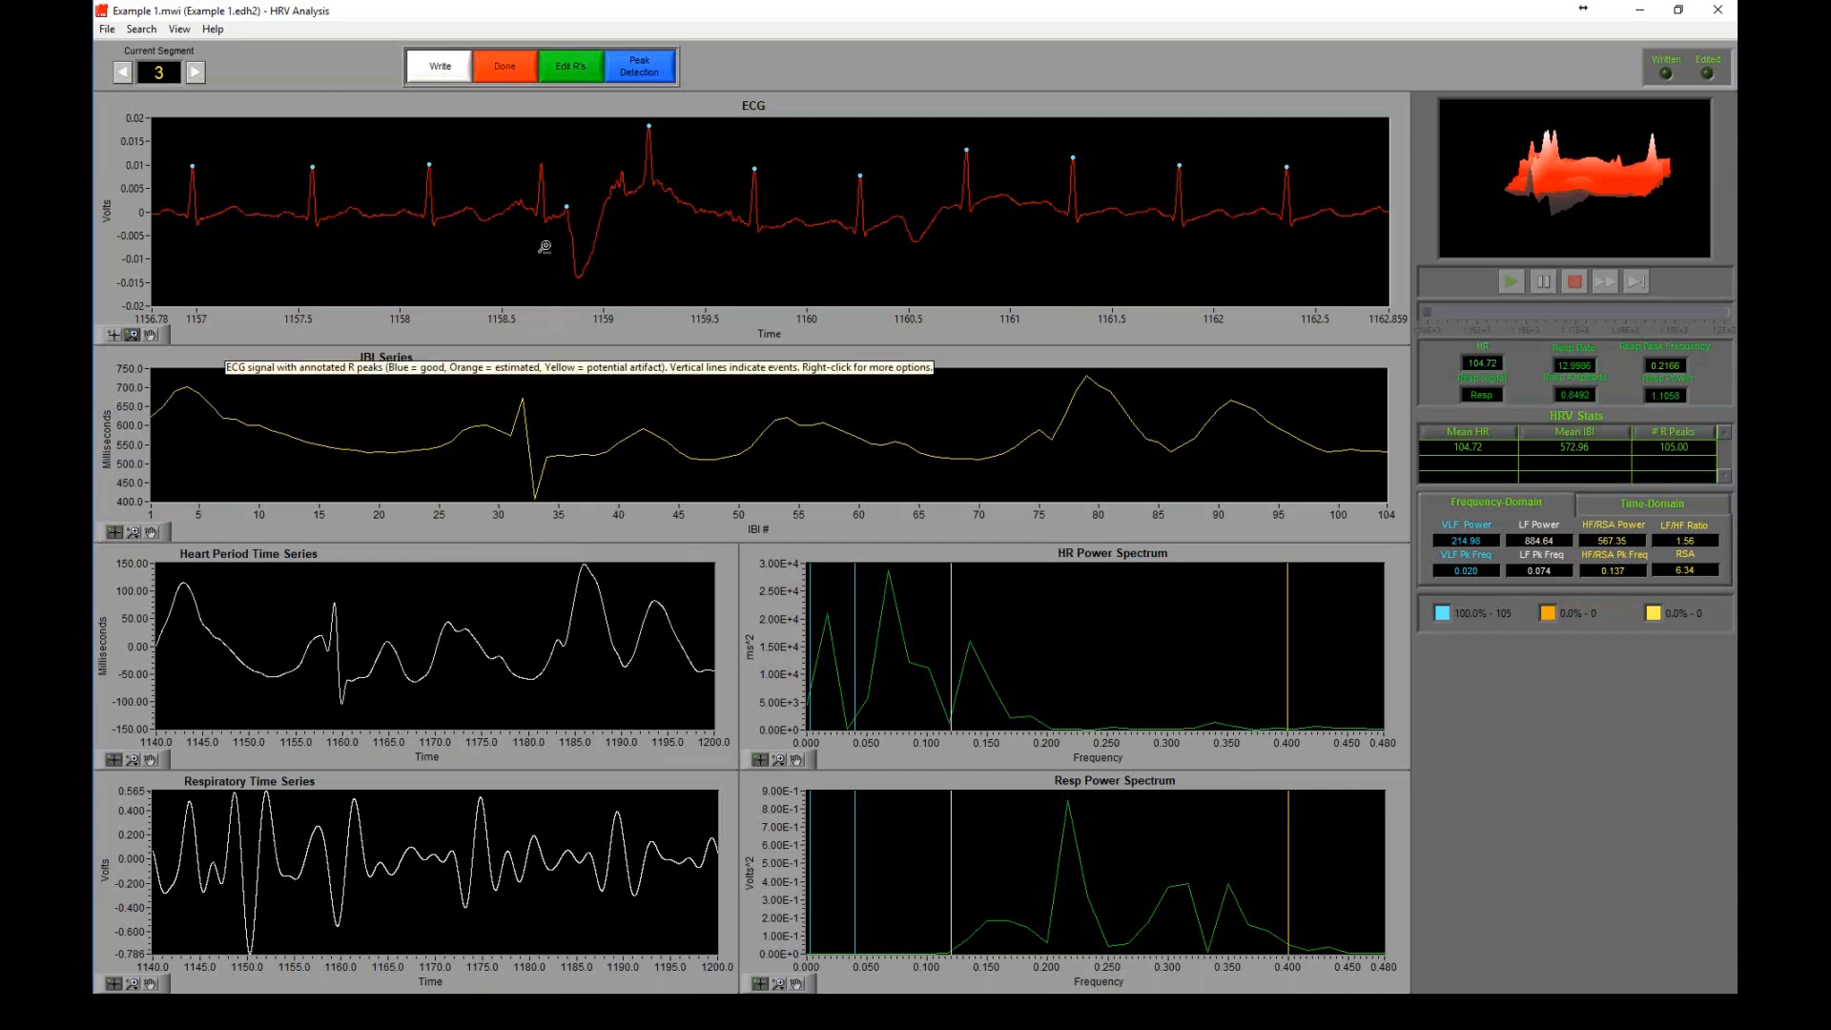
{"action": "left_click", "coordinate": [558, 70]}
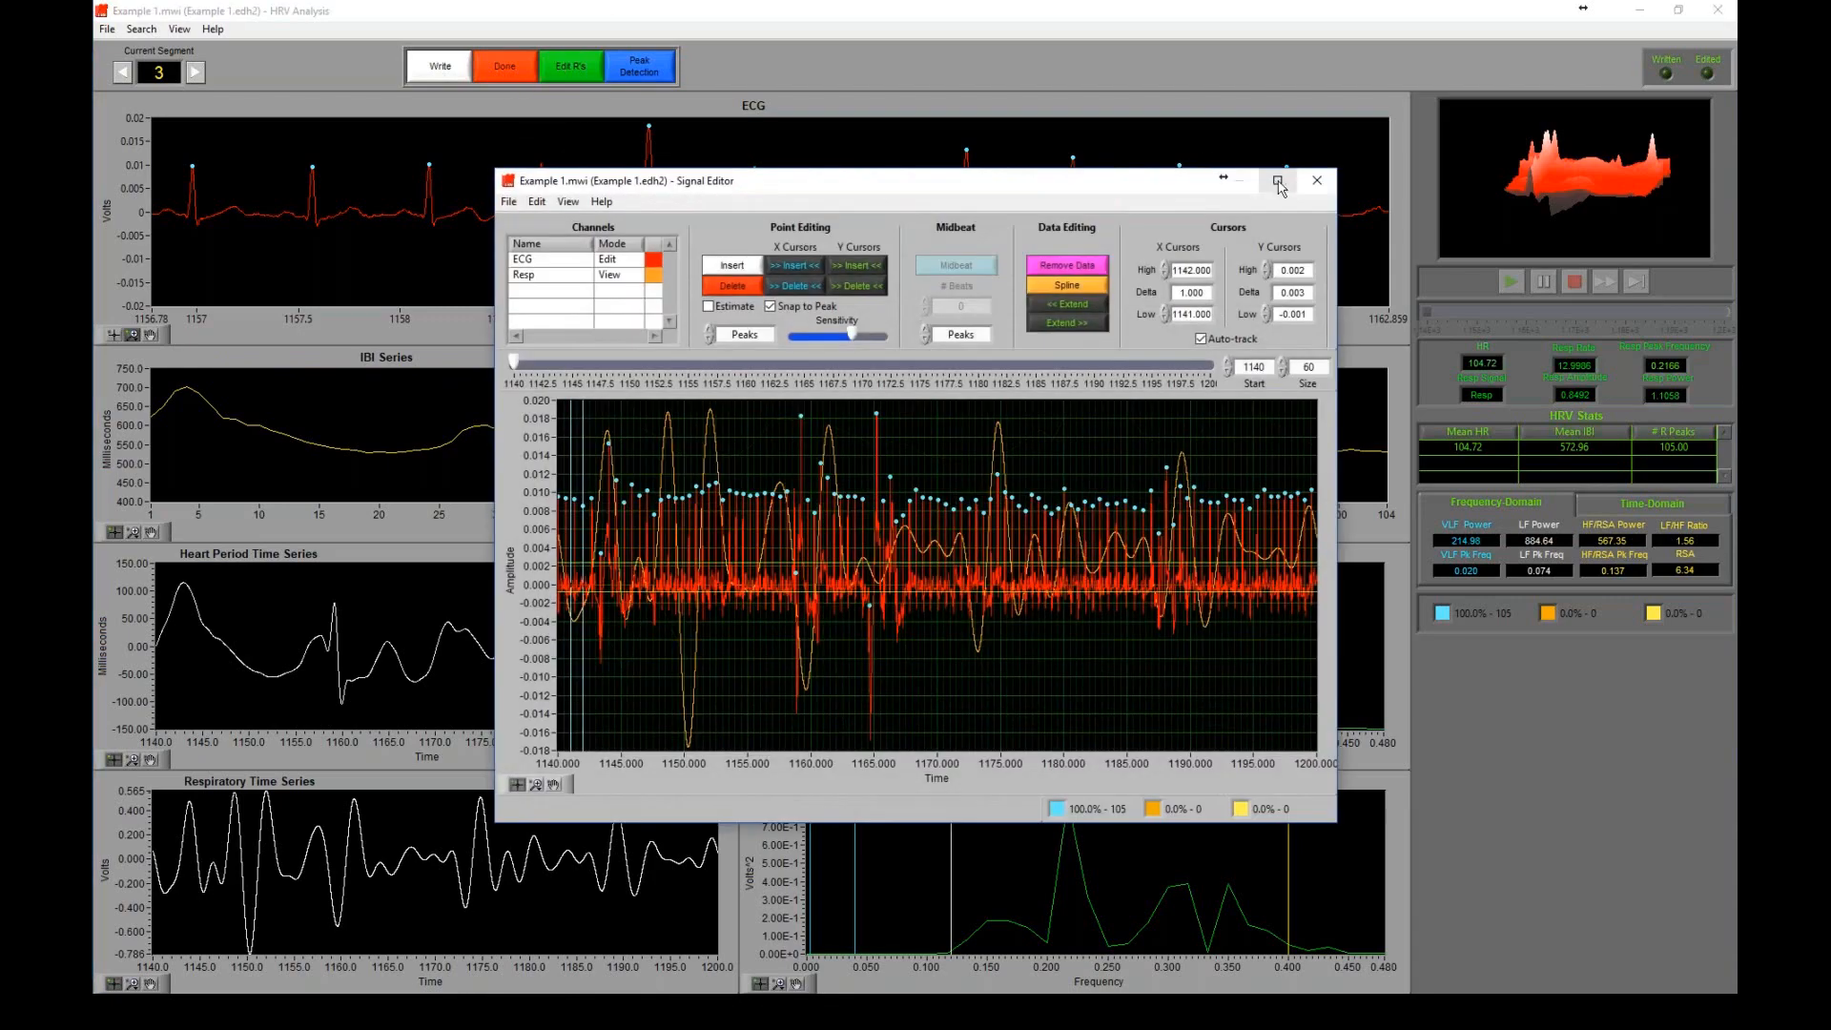
{"action": "left_click", "coordinate": [1277, 179]}
- Delete the false R peak at about 1158.8 s, insert the missed one at about 1158.7 s, and close the editor
{"action": "left_click", "coordinate": [131, 957]}
{"action": "left_click", "coordinate": [204, 887]}
{"action": "left_click_drag", "start_coordinate": [584, 555], "coordinate": [719, 553]}
{"action": "left_click", "coordinate": [347, 112]}
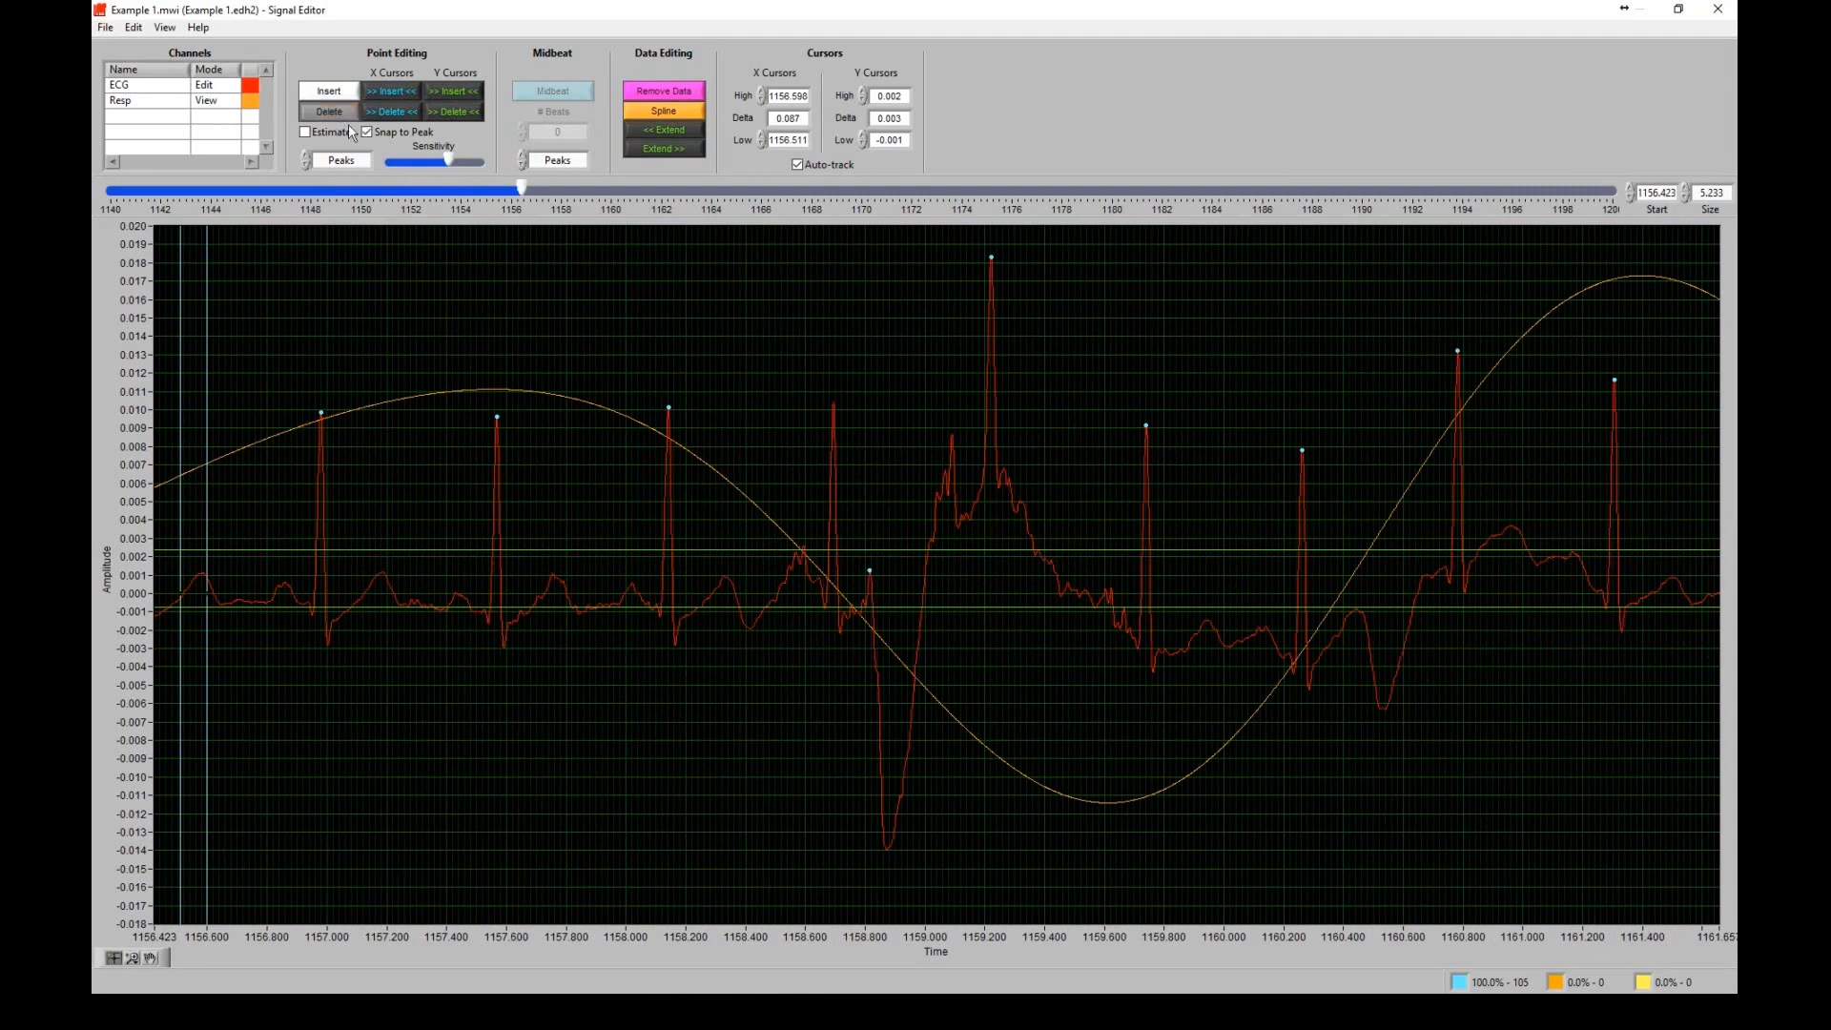
{"action": "left_click", "coordinate": [869, 570]}
{"action": "left_click", "coordinate": [329, 95]}
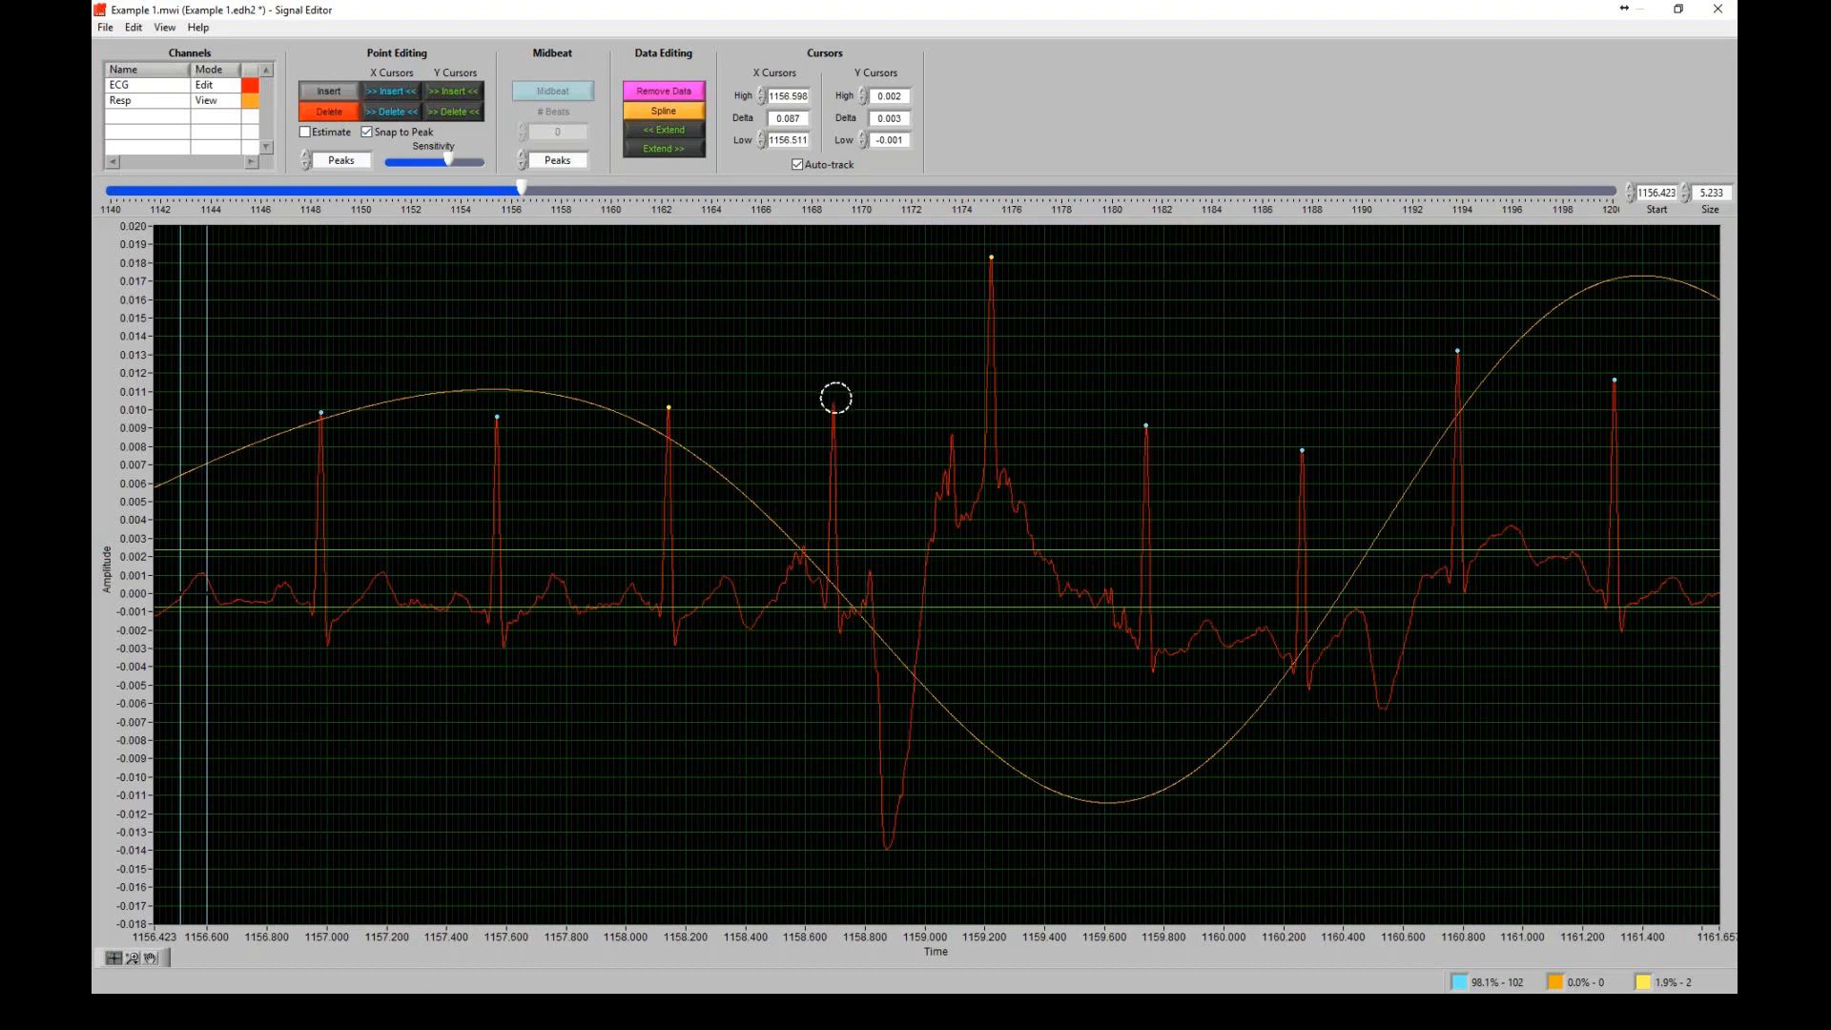
{"action": "left_click", "coordinate": [835, 395]}
{"action": "left_click", "coordinate": [1716, 10]}
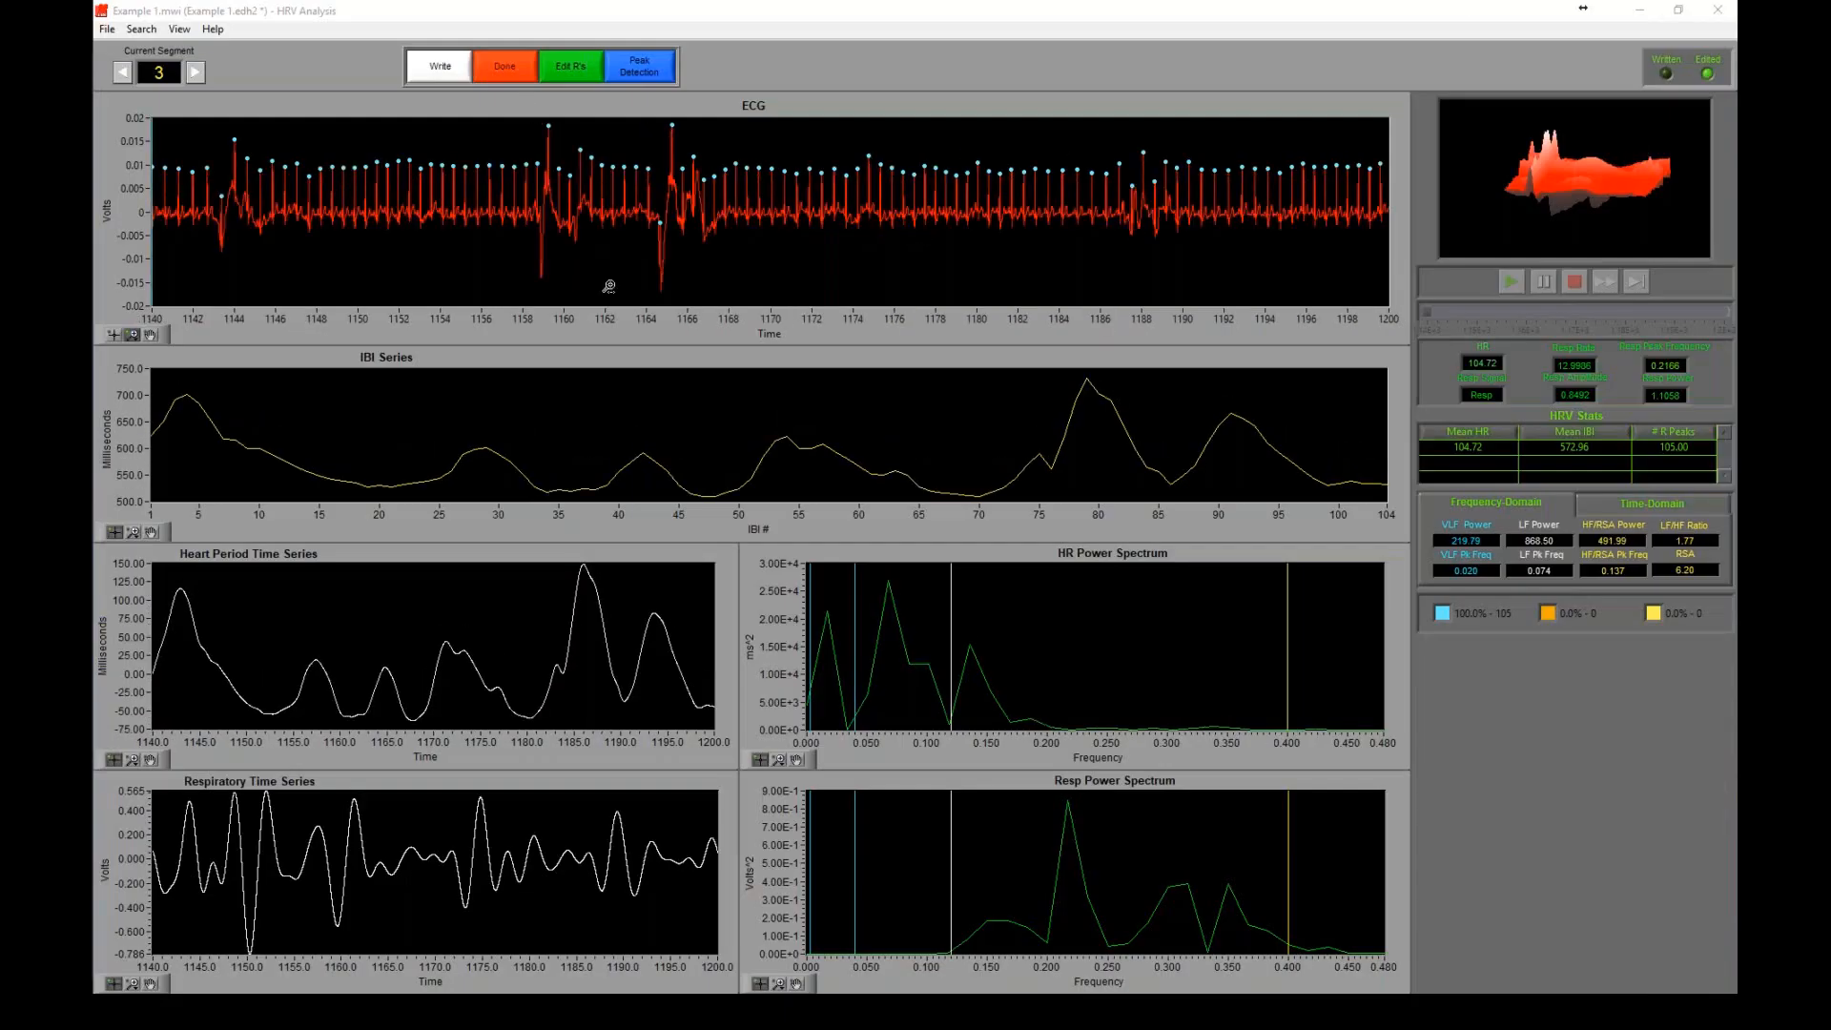
- Examine the R peak markers in the ECG graph between about 1162.5 and 1167.5 s, and restore the full segment view
{"action": "left_click", "coordinate": [132, 335]}
{"action": "left_click", "coordinate": [202, 349]}
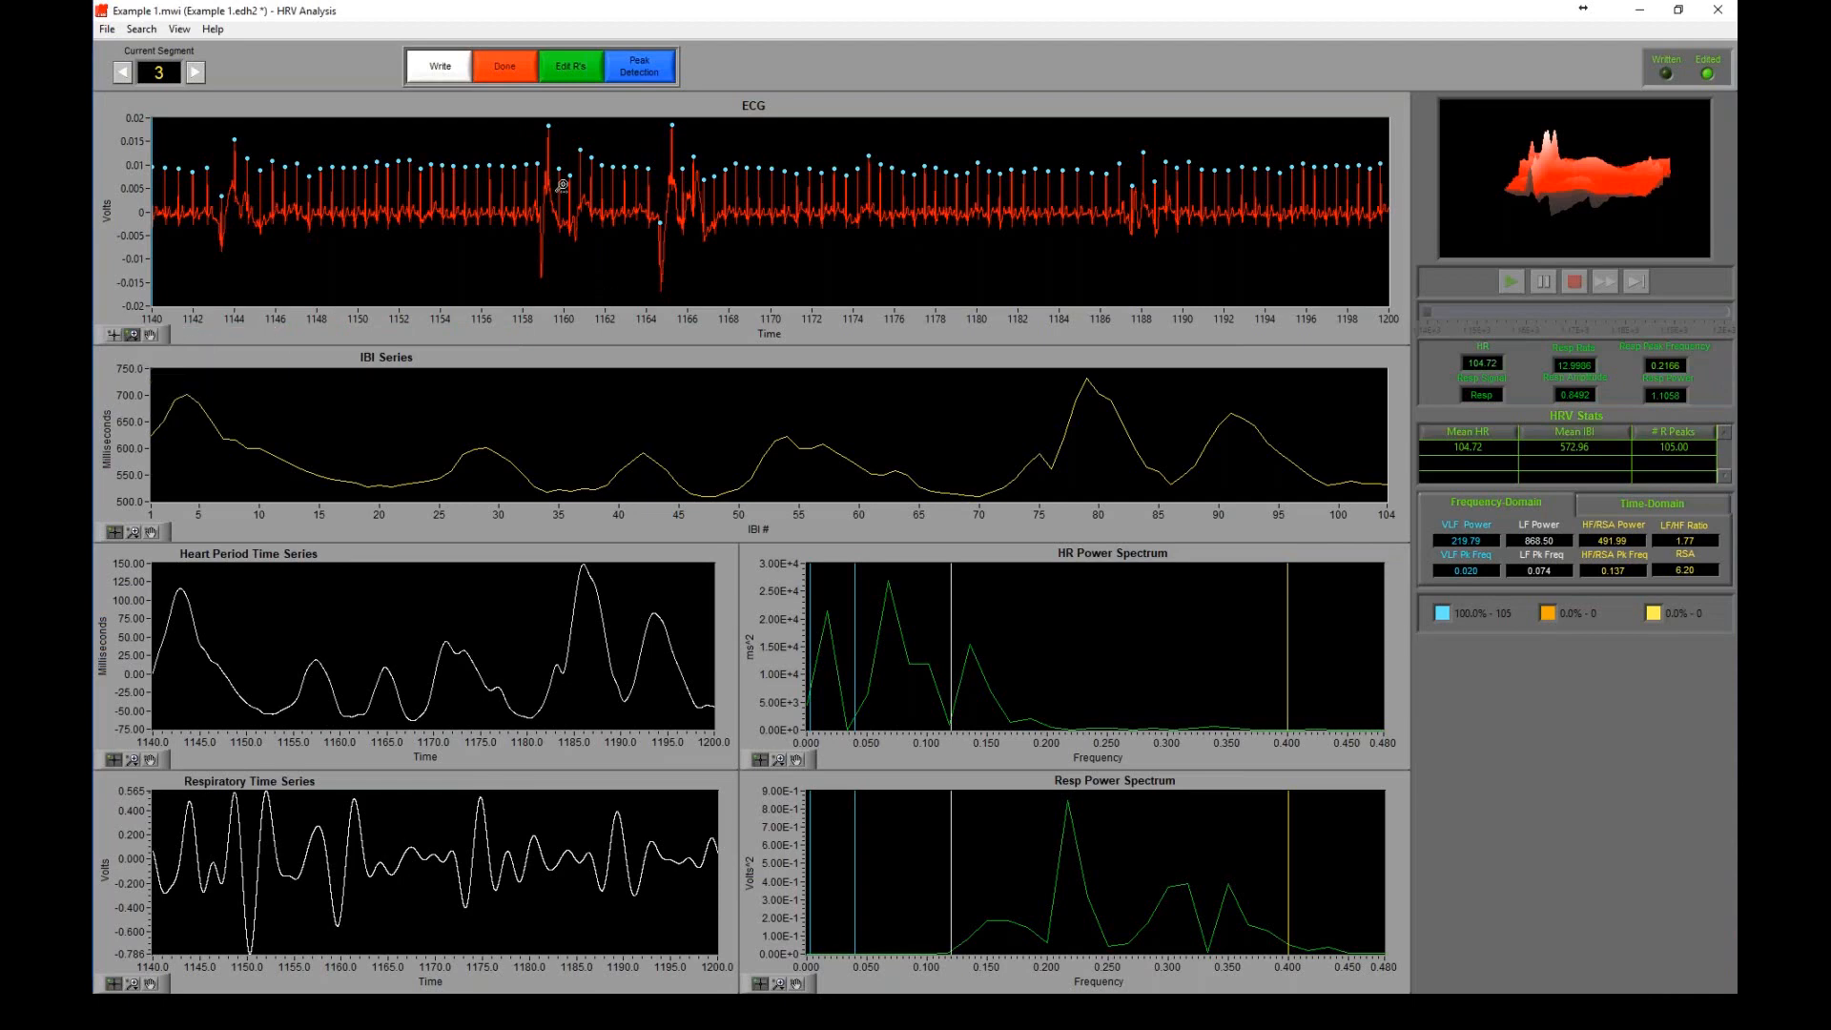
{"action": "left_click_drag", "start_coordinate": [615, 182], "coordinate": [718, 181]}
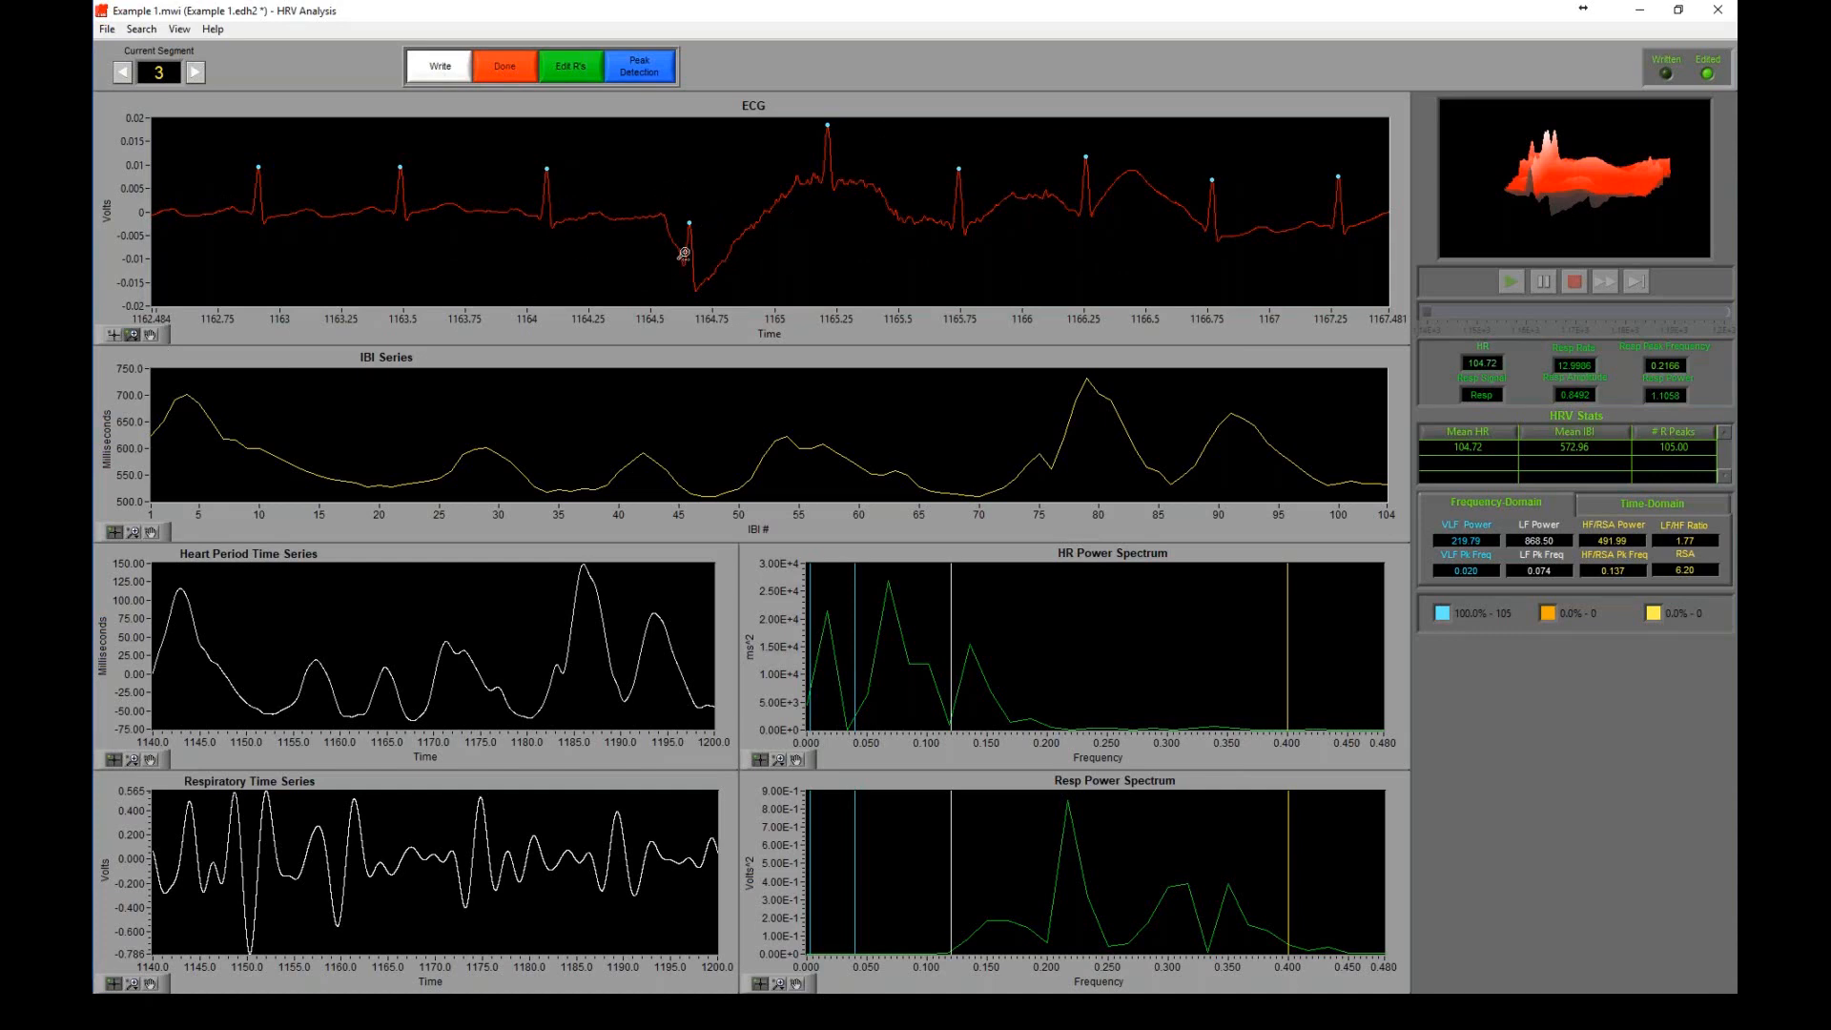
{"action": "left_click", "coordinate": [134, 335]}
{"action": "left_click", "coordinate": [150, 385]}
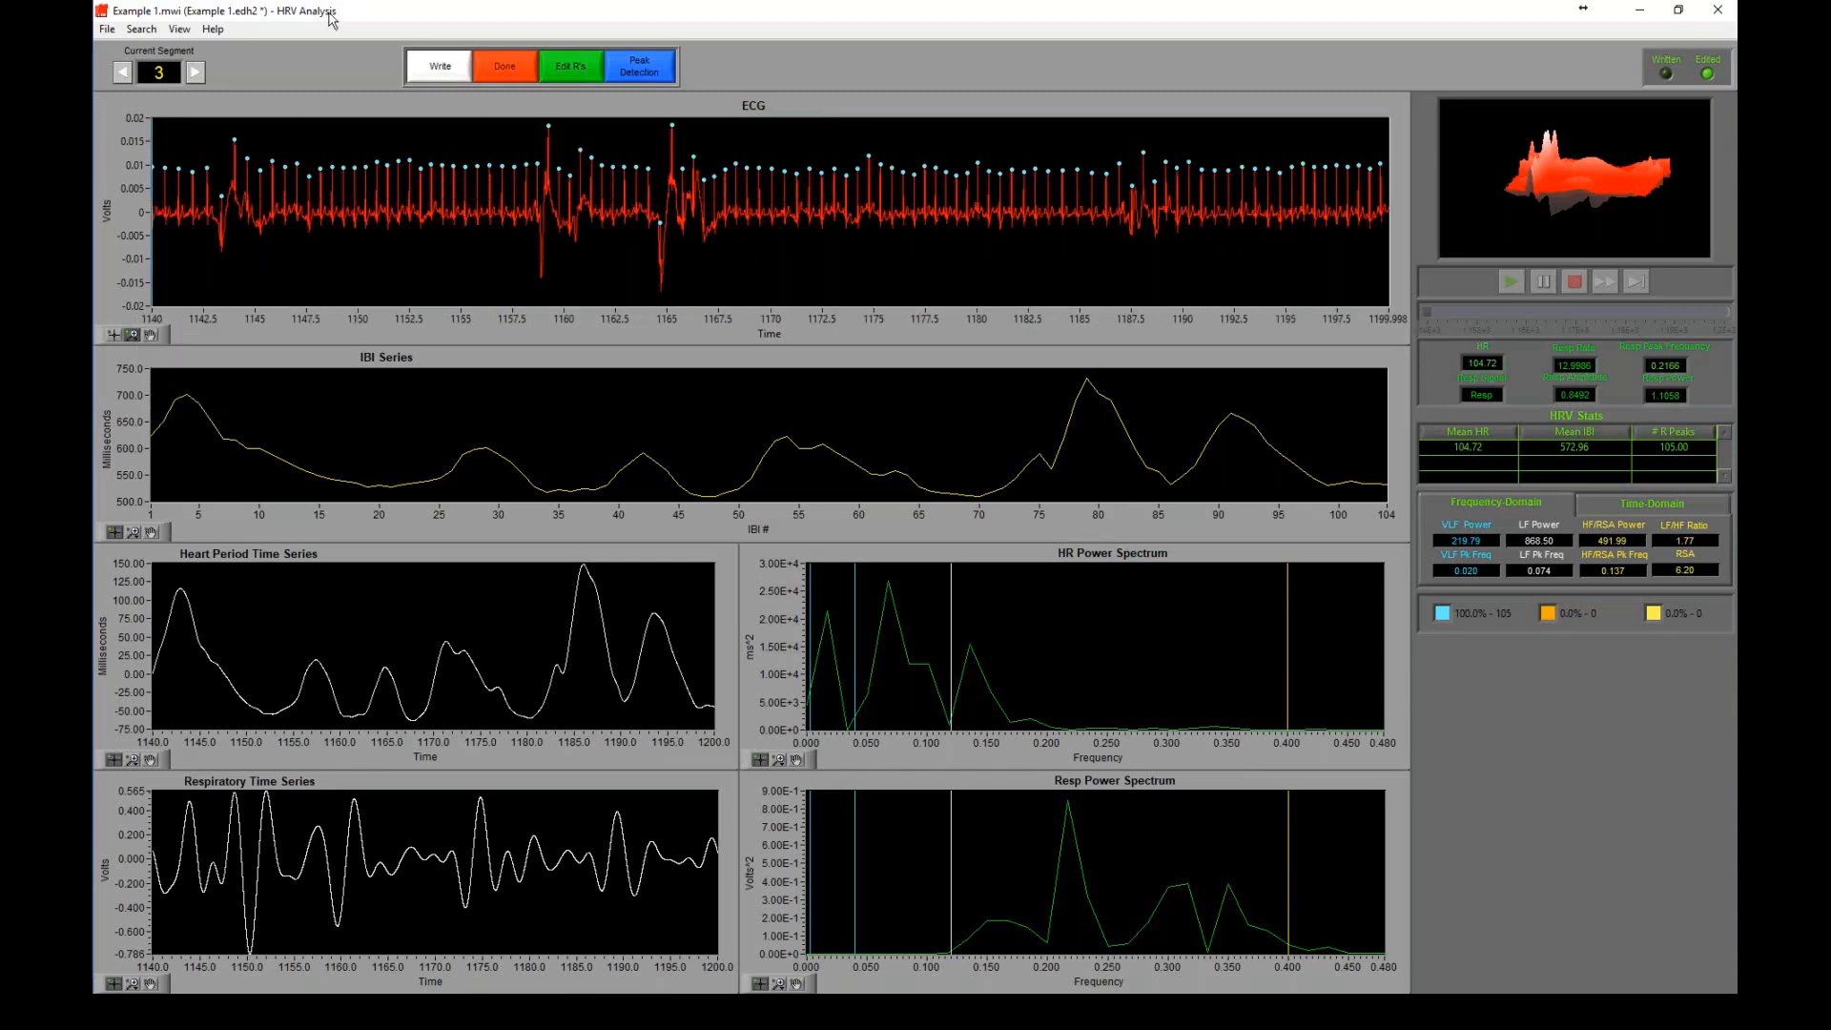
- Save the segment 3 edits to the existing edit file and advance to segment 4
{"action": "key", "text": "ctrl+s"}
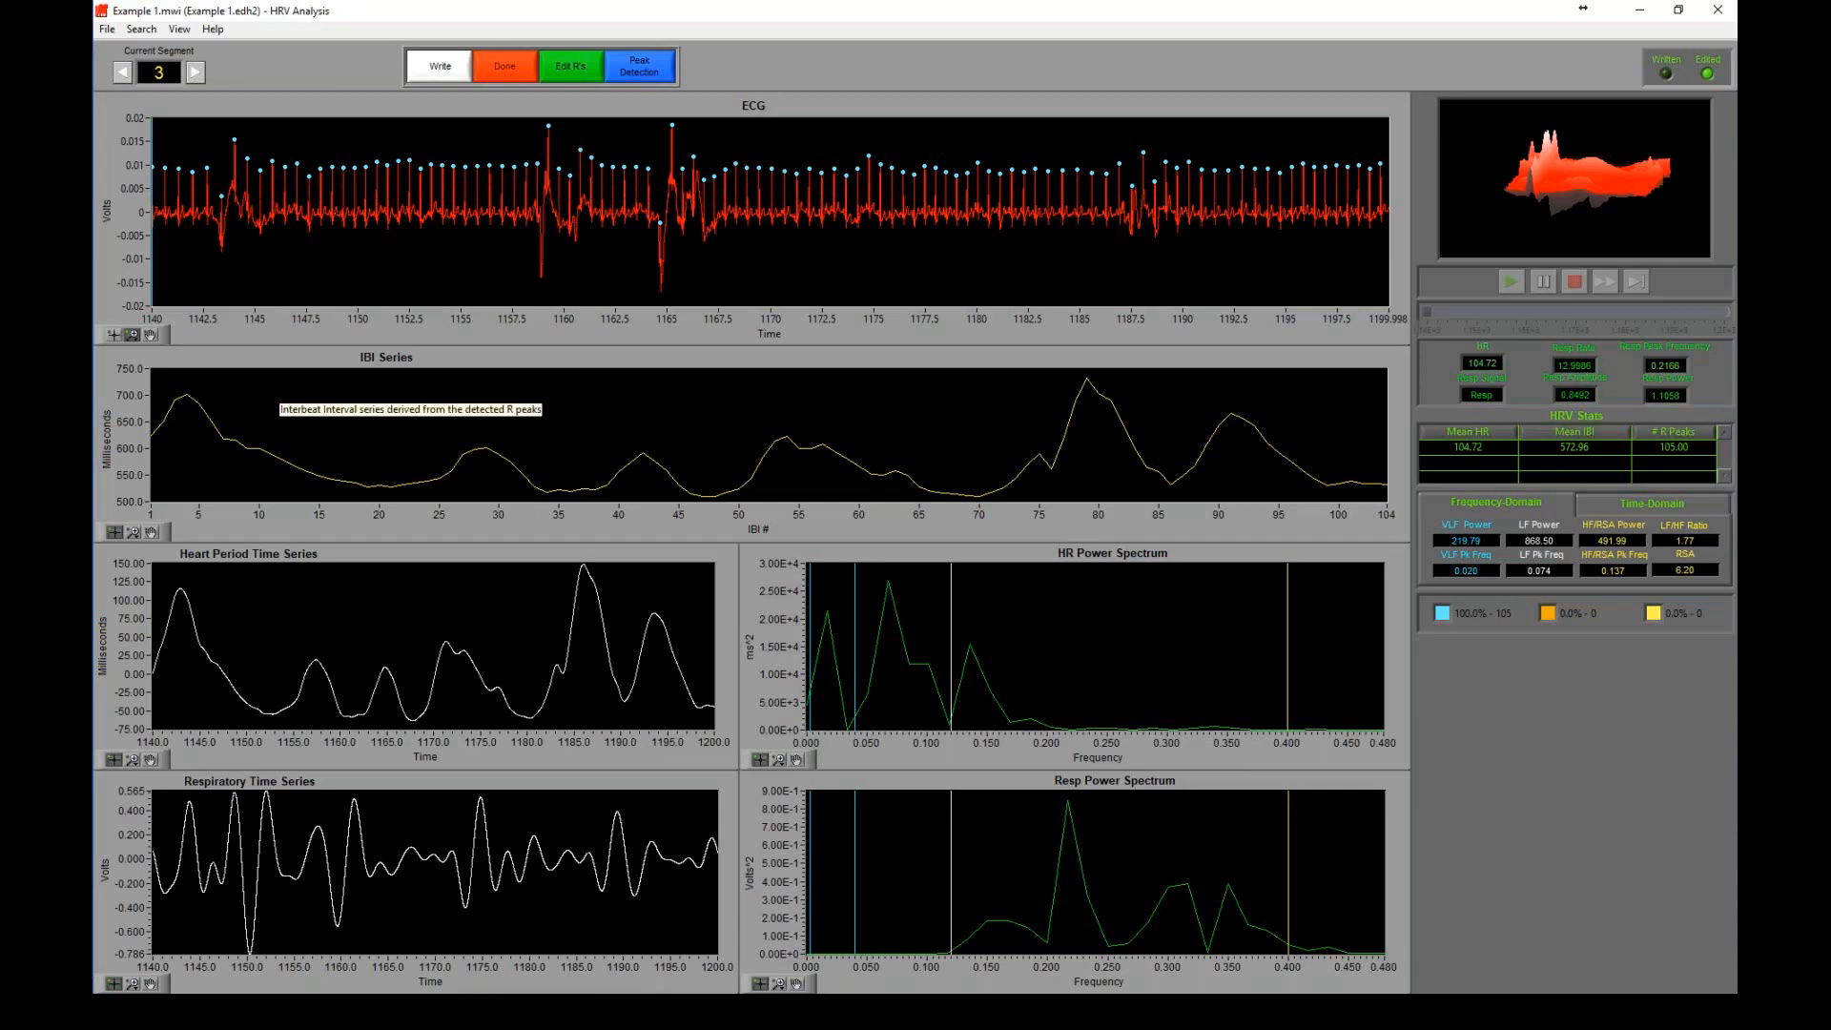
{"action": "left_click", "coordinate": [195, 73]}
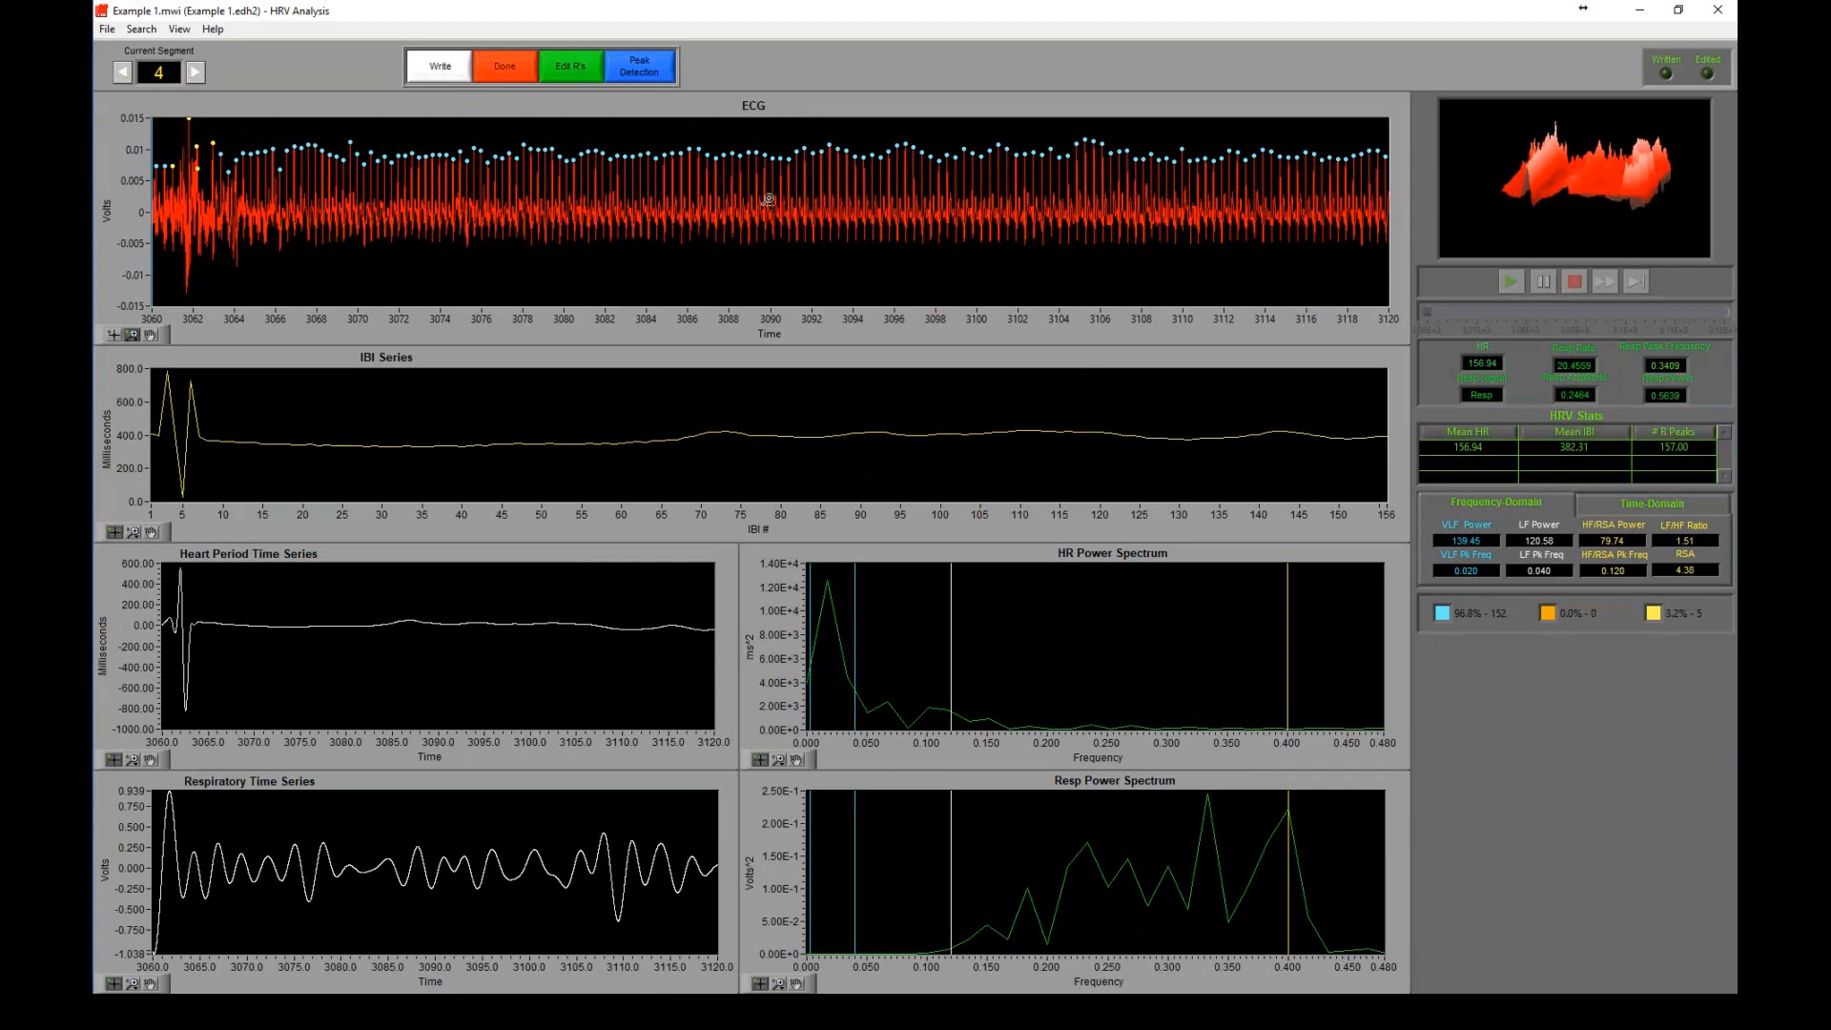
- Open the R peaks of segment 4 in the signal editor and maximize the editor window
{"action": "mouse_move", "coordinate": [140, 202]}
{"action": "mouse_move", "coordinate": [150, 311]}
{"action": "left_click", "coordinate": [580, 68]}
{"action": "left_click", "coordinate": [1284, 179]}
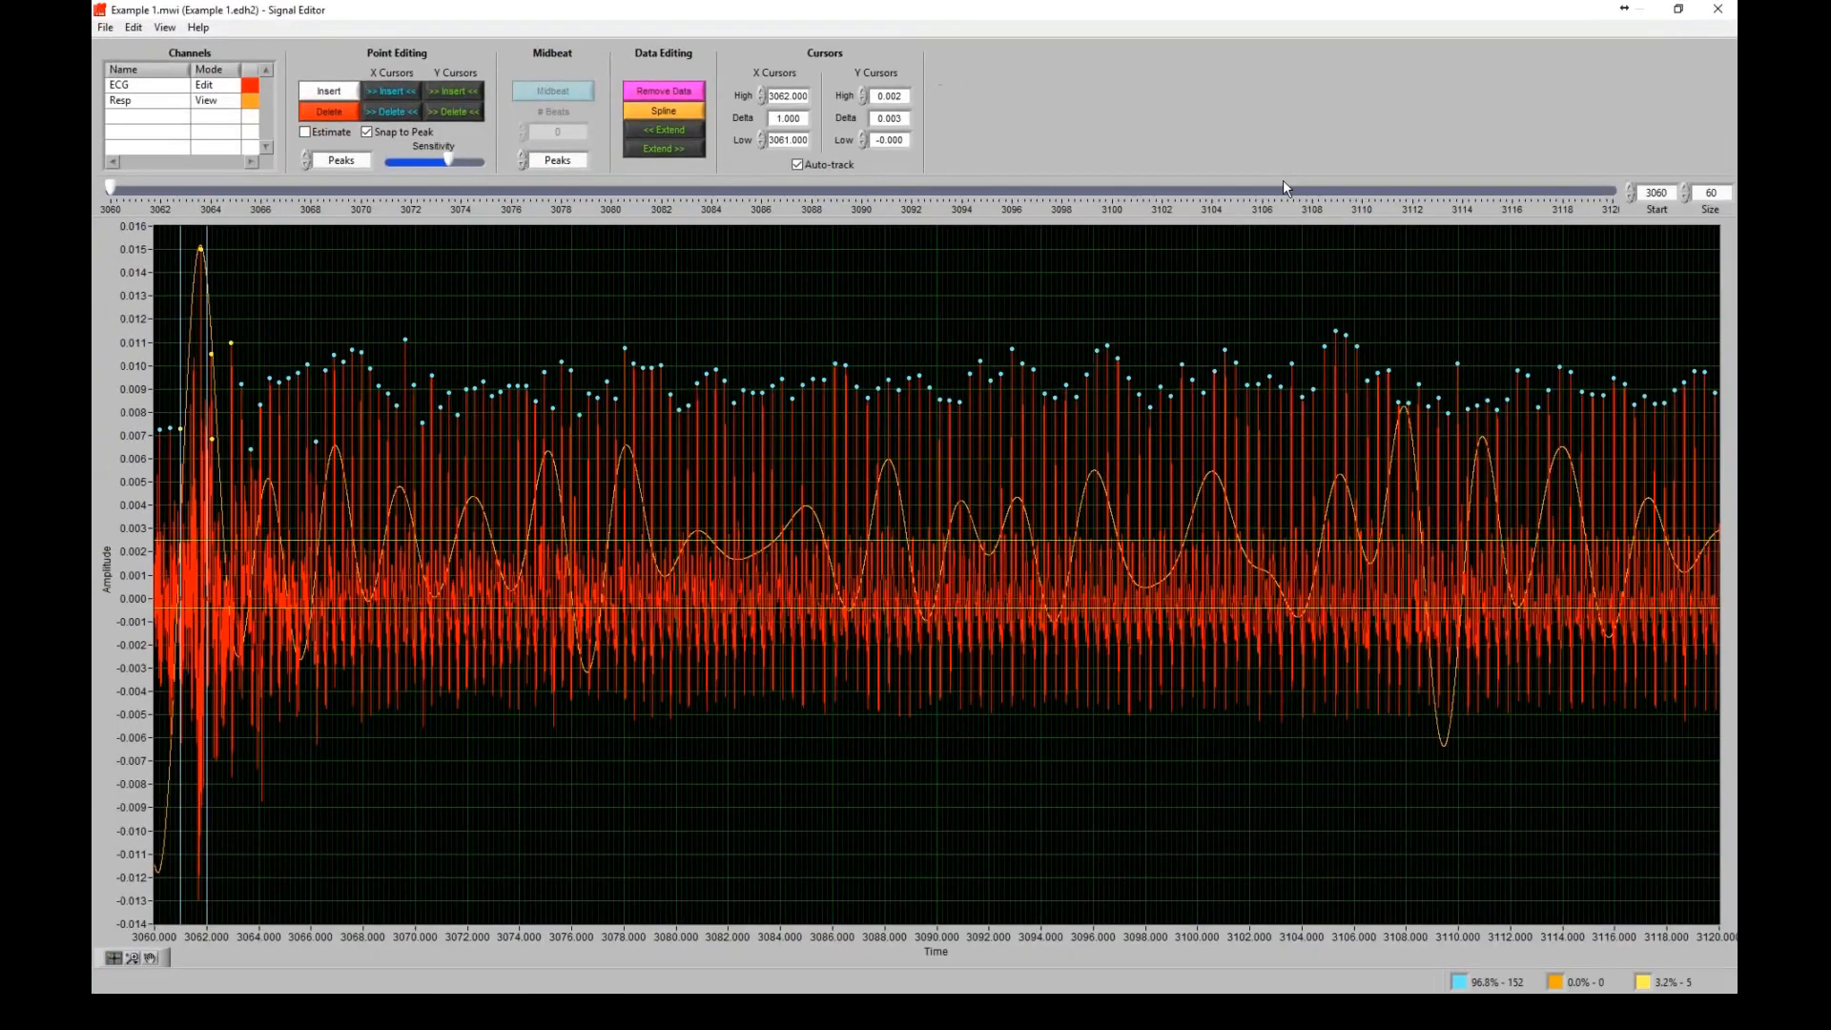
- Place the X cursors around the R peak at about 3062.9 s, with the low cursor at 3062.518 s and the high cursor at 3063.180 s
{"action": "left_click", "coordinate": [133, 959]}
{"action": "left_click", "coordinate": [202, 889]}
{"action": "left_click_drag", "start_coordinate": [263, 307], "coordinate": [146, 292]}
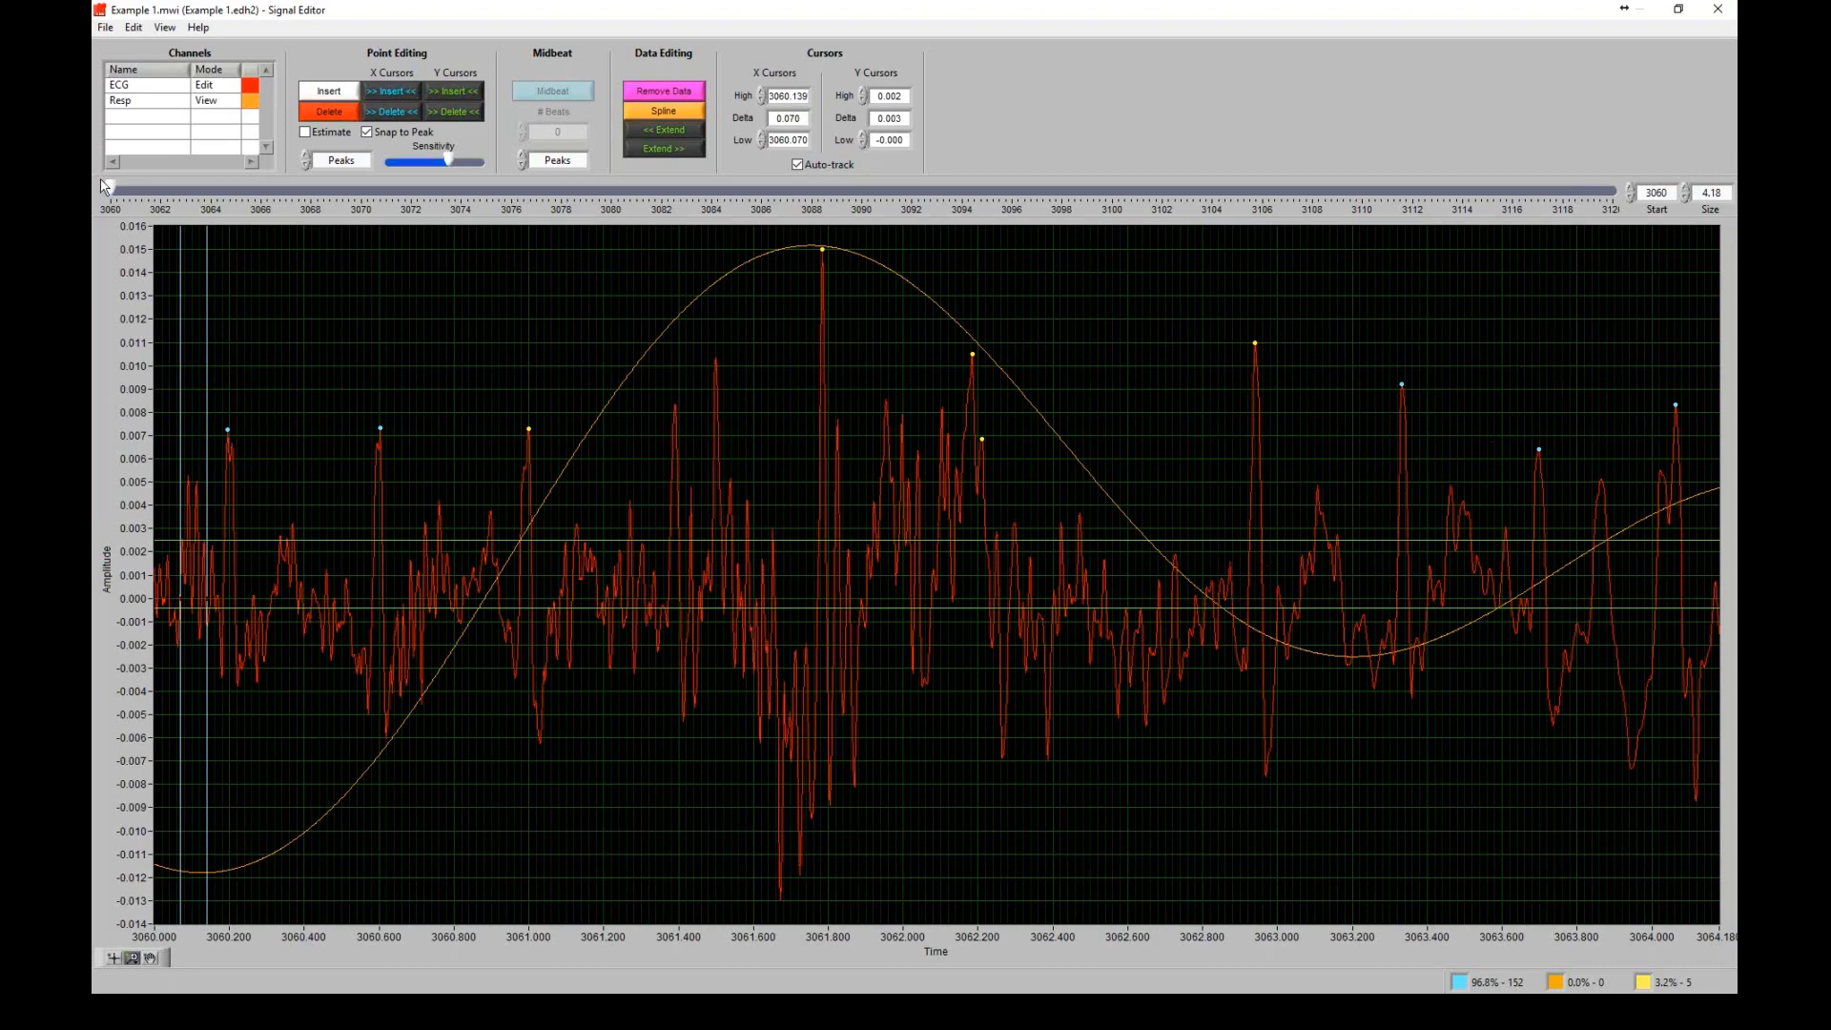
{"action": "mouse_move", "coordinate": [112, 190]}
{"action": "left_mouse_down"}
{"action": "mouse_move", "coordinate": [191, 189]}
{"action": "mouse_move", "coordinate": [115, 190]}
{"action": "mouse_move", "coordinate": [103, 170]}
{"action": "left_mouse_up"}
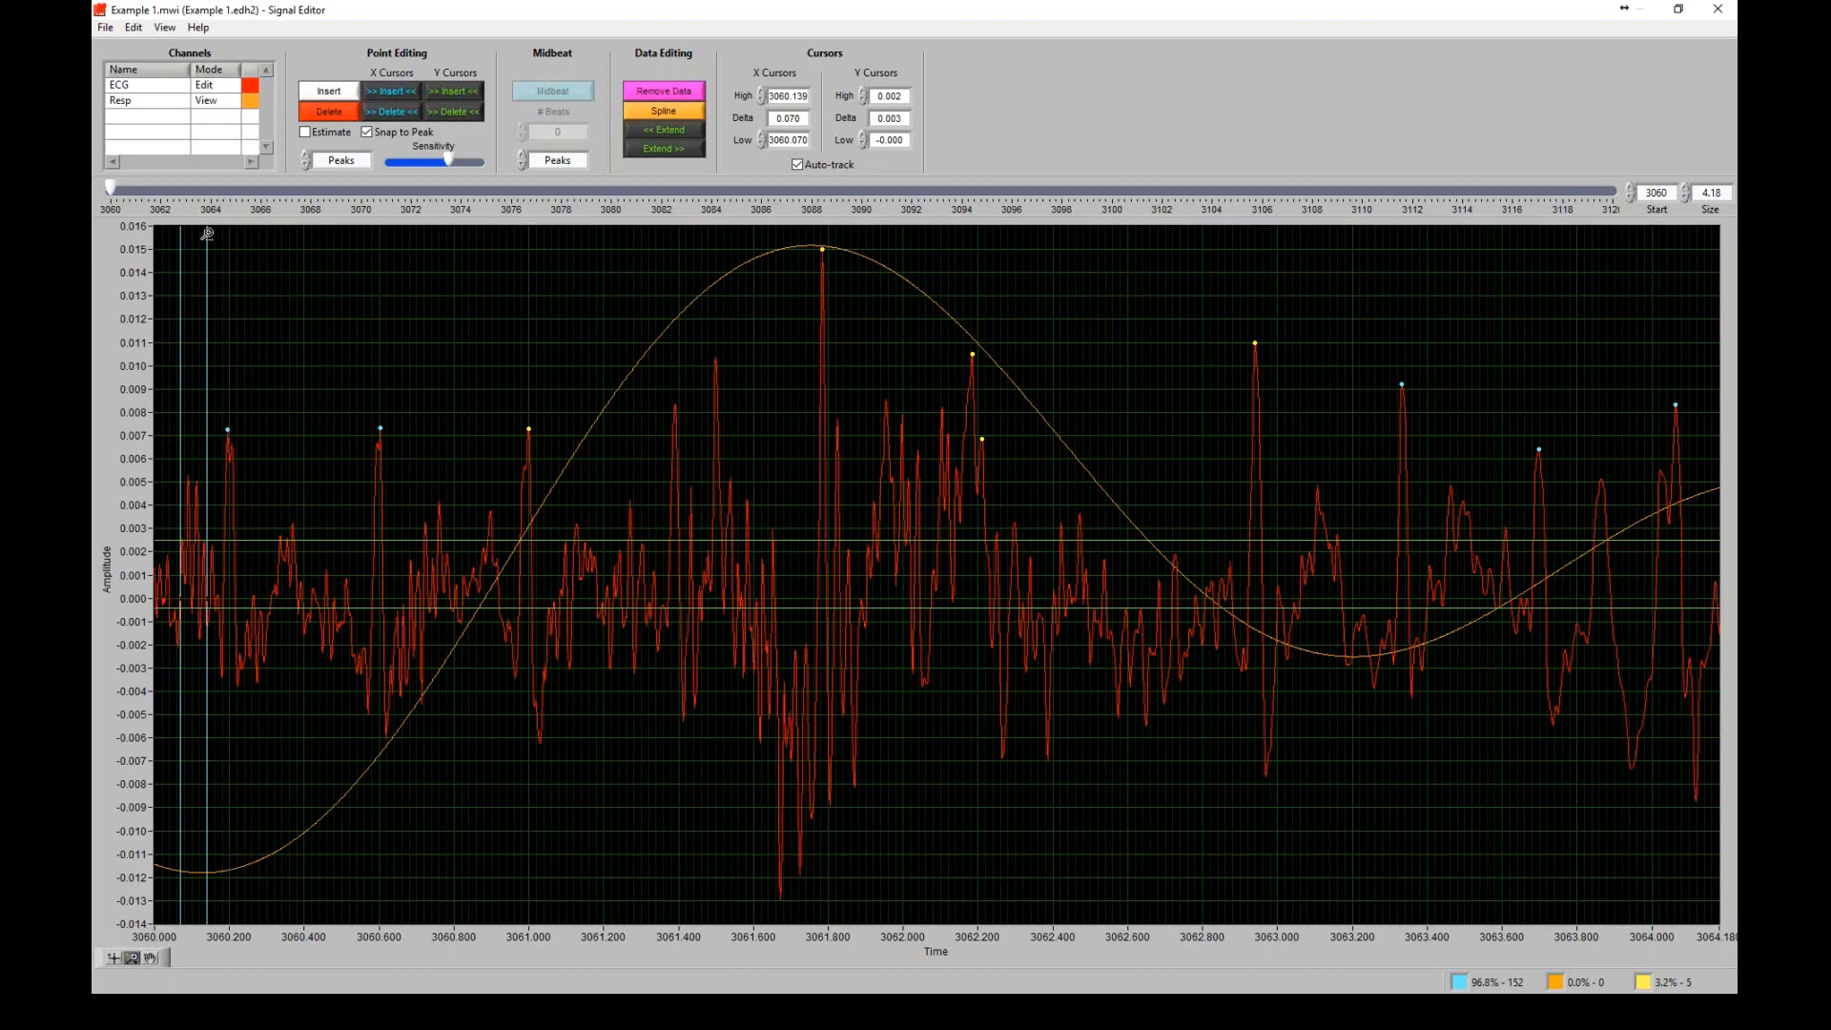
{"action": "left_click", "coordinate": [114, 957]}
{"action": "left_click_drag", "start_coordinate": [219, 287], "coordinate": [1348, 419]}
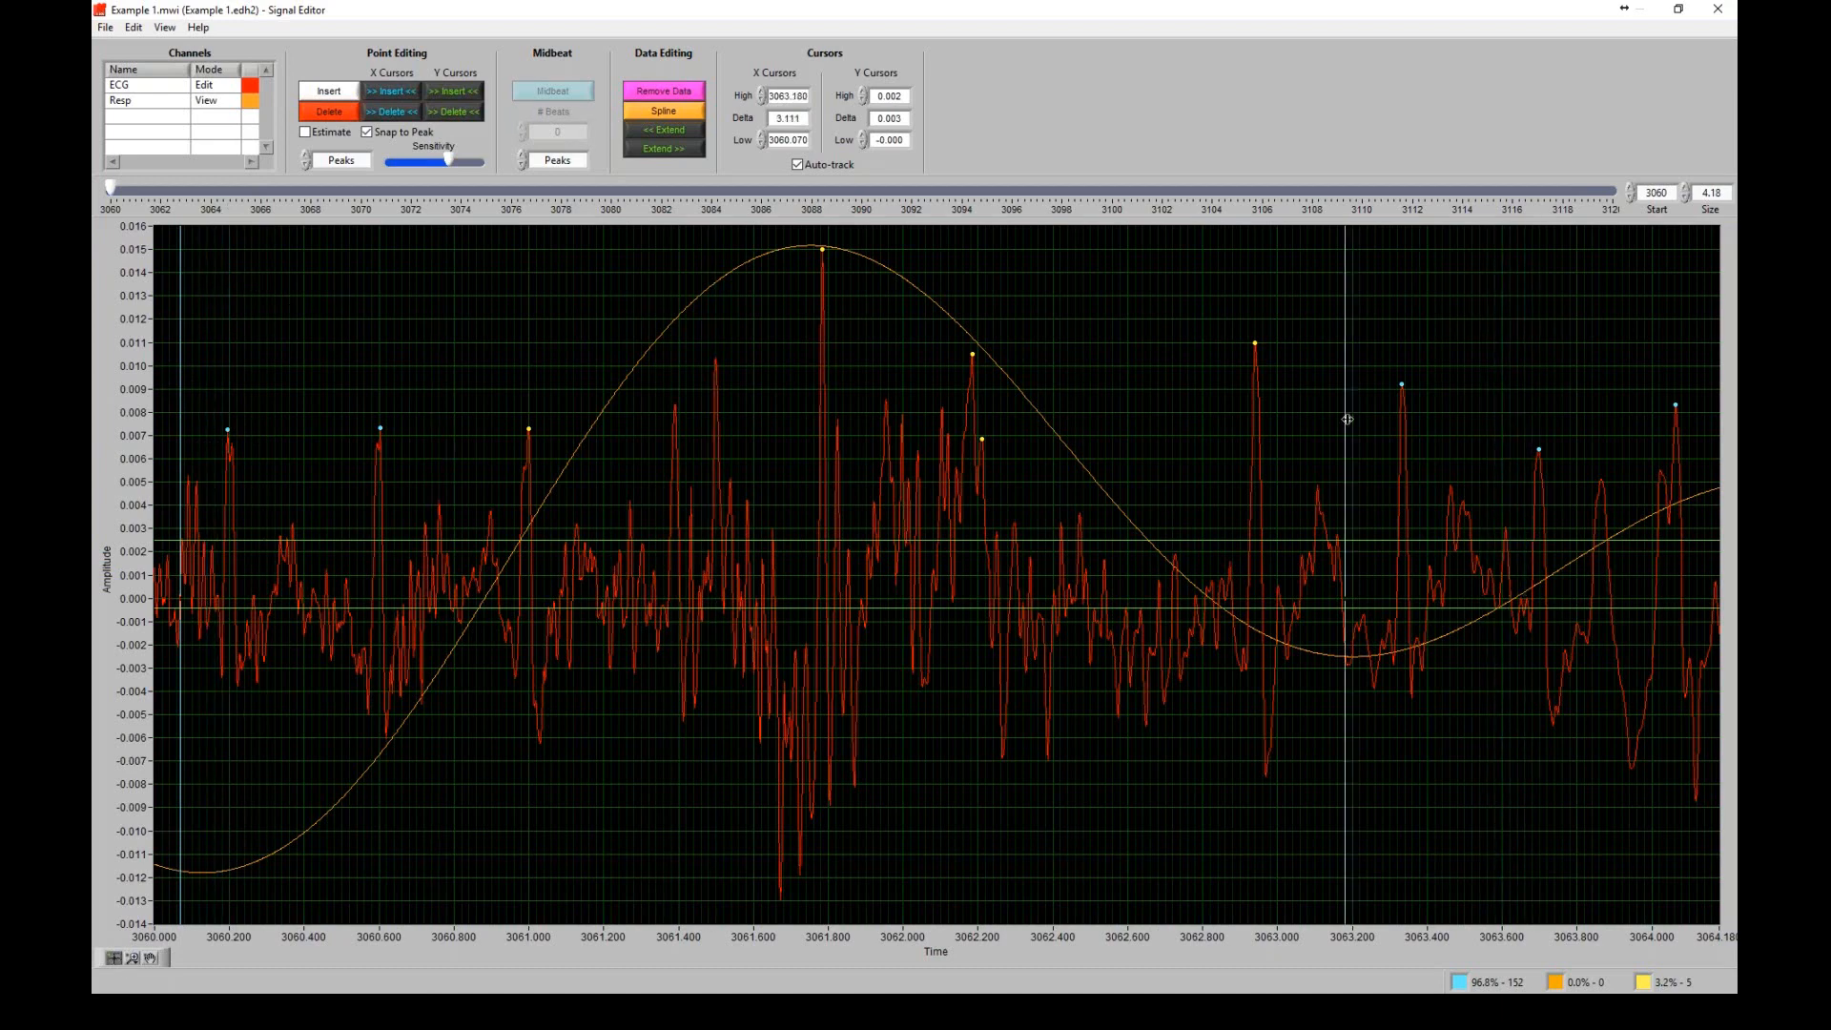
{"action": "left_click_drag", "start_coordinate": [180, 255], "coordinate": [1097, 356]}
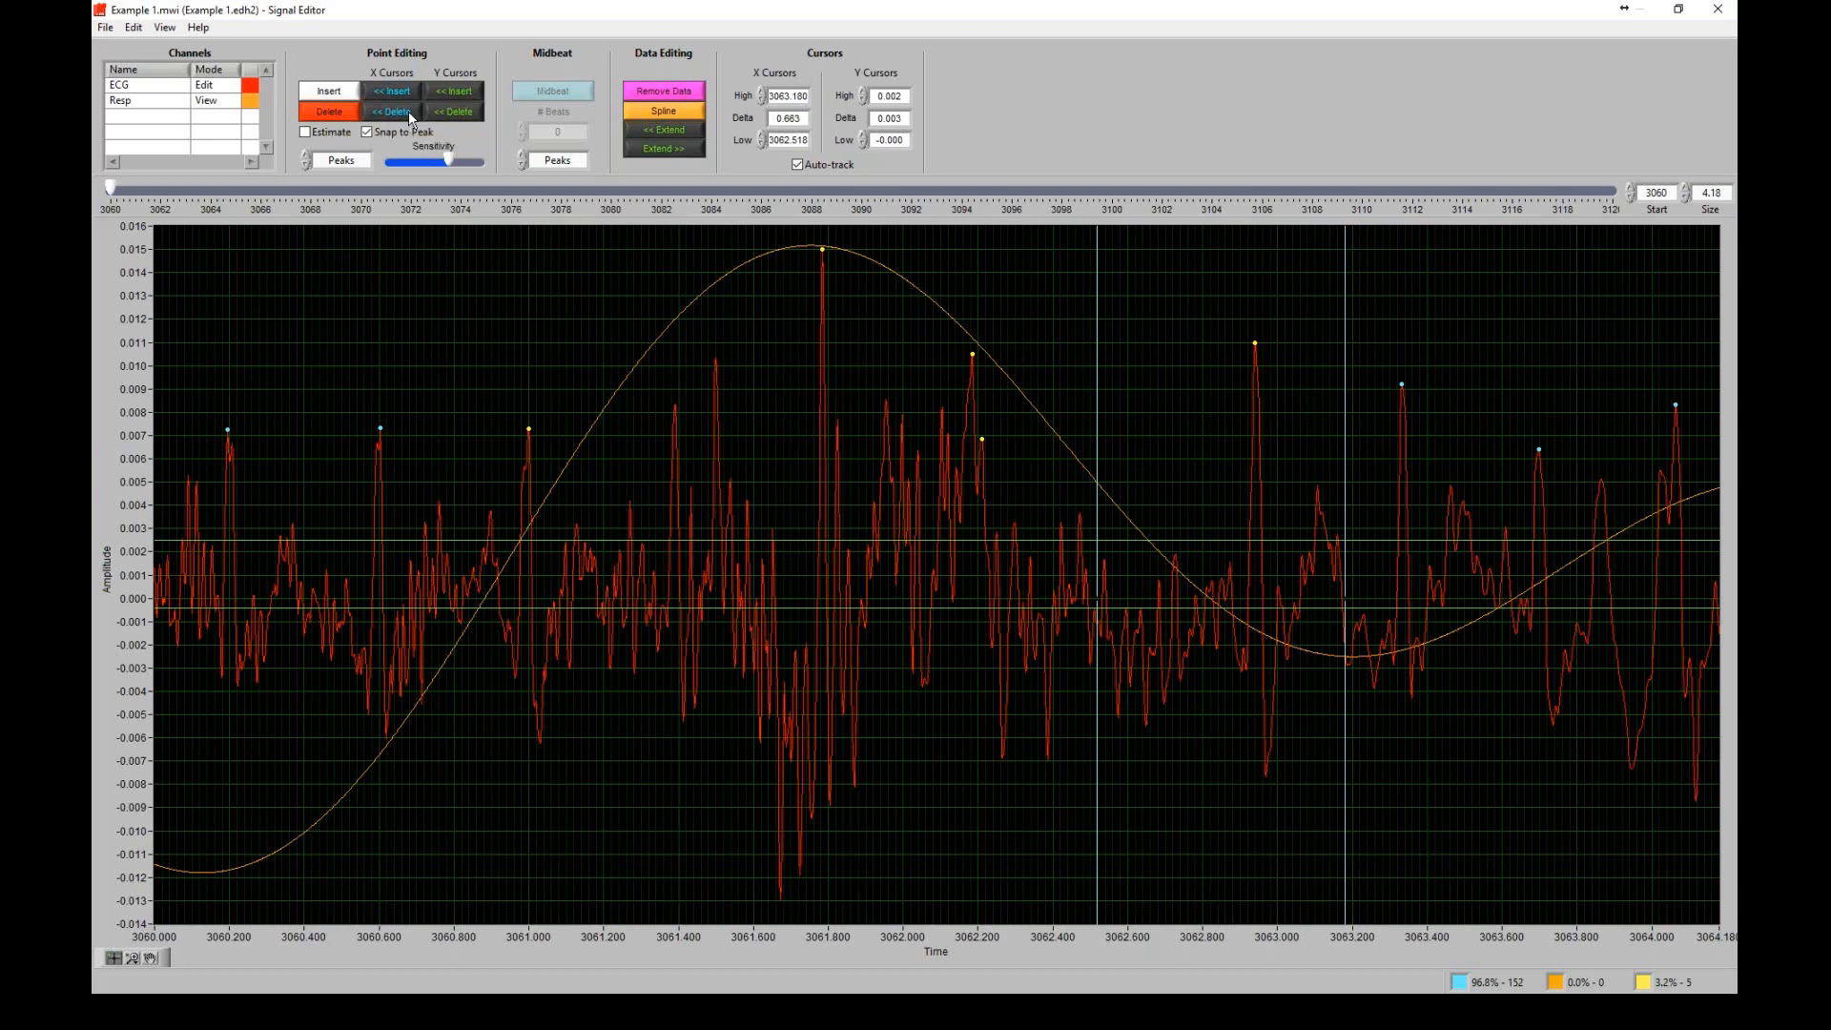
- Delete all R peaks before the low X cursor in the noisy start of segment 4, and restore the full segment view
{"action": "key", "text": "shift"}
{"action": "left_click", "coordinate": [412, 117]}
{"action": "key", "text": "shift"}
{"action": "left_click", "coordinate": [132, 958]}
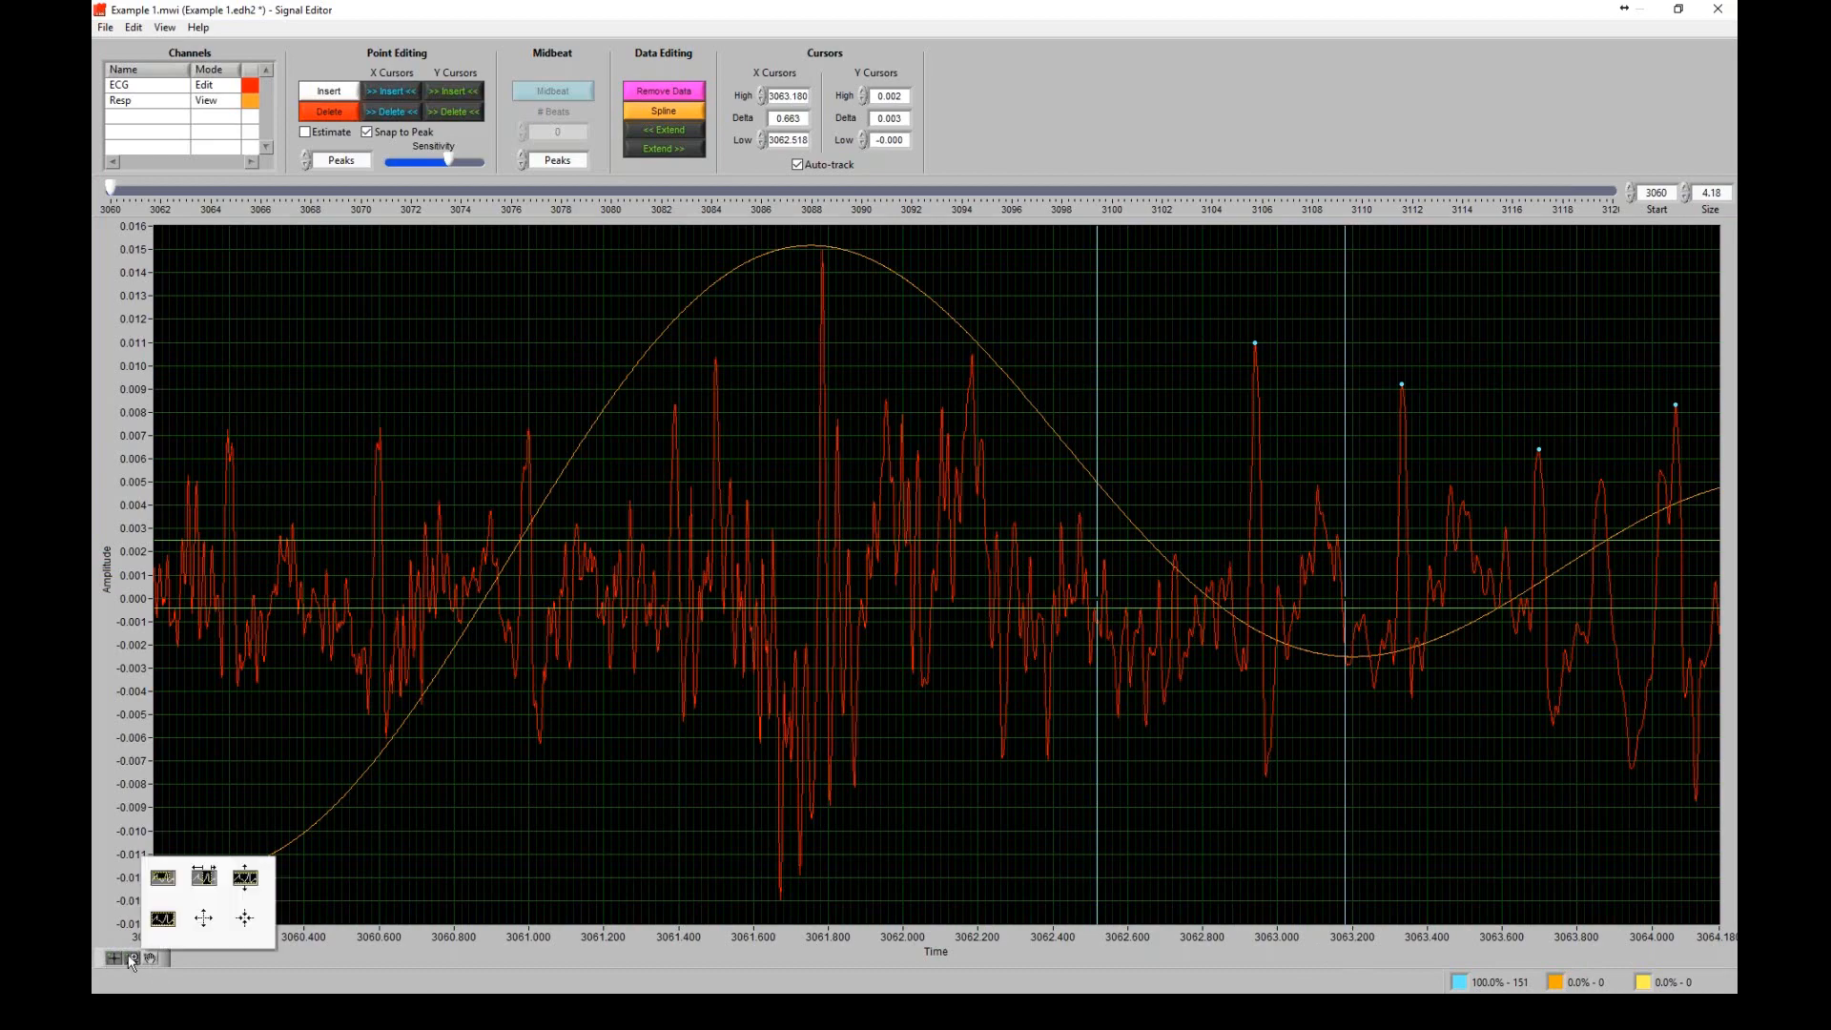
{"action": "left_click", "coordinate": [162, 920]}
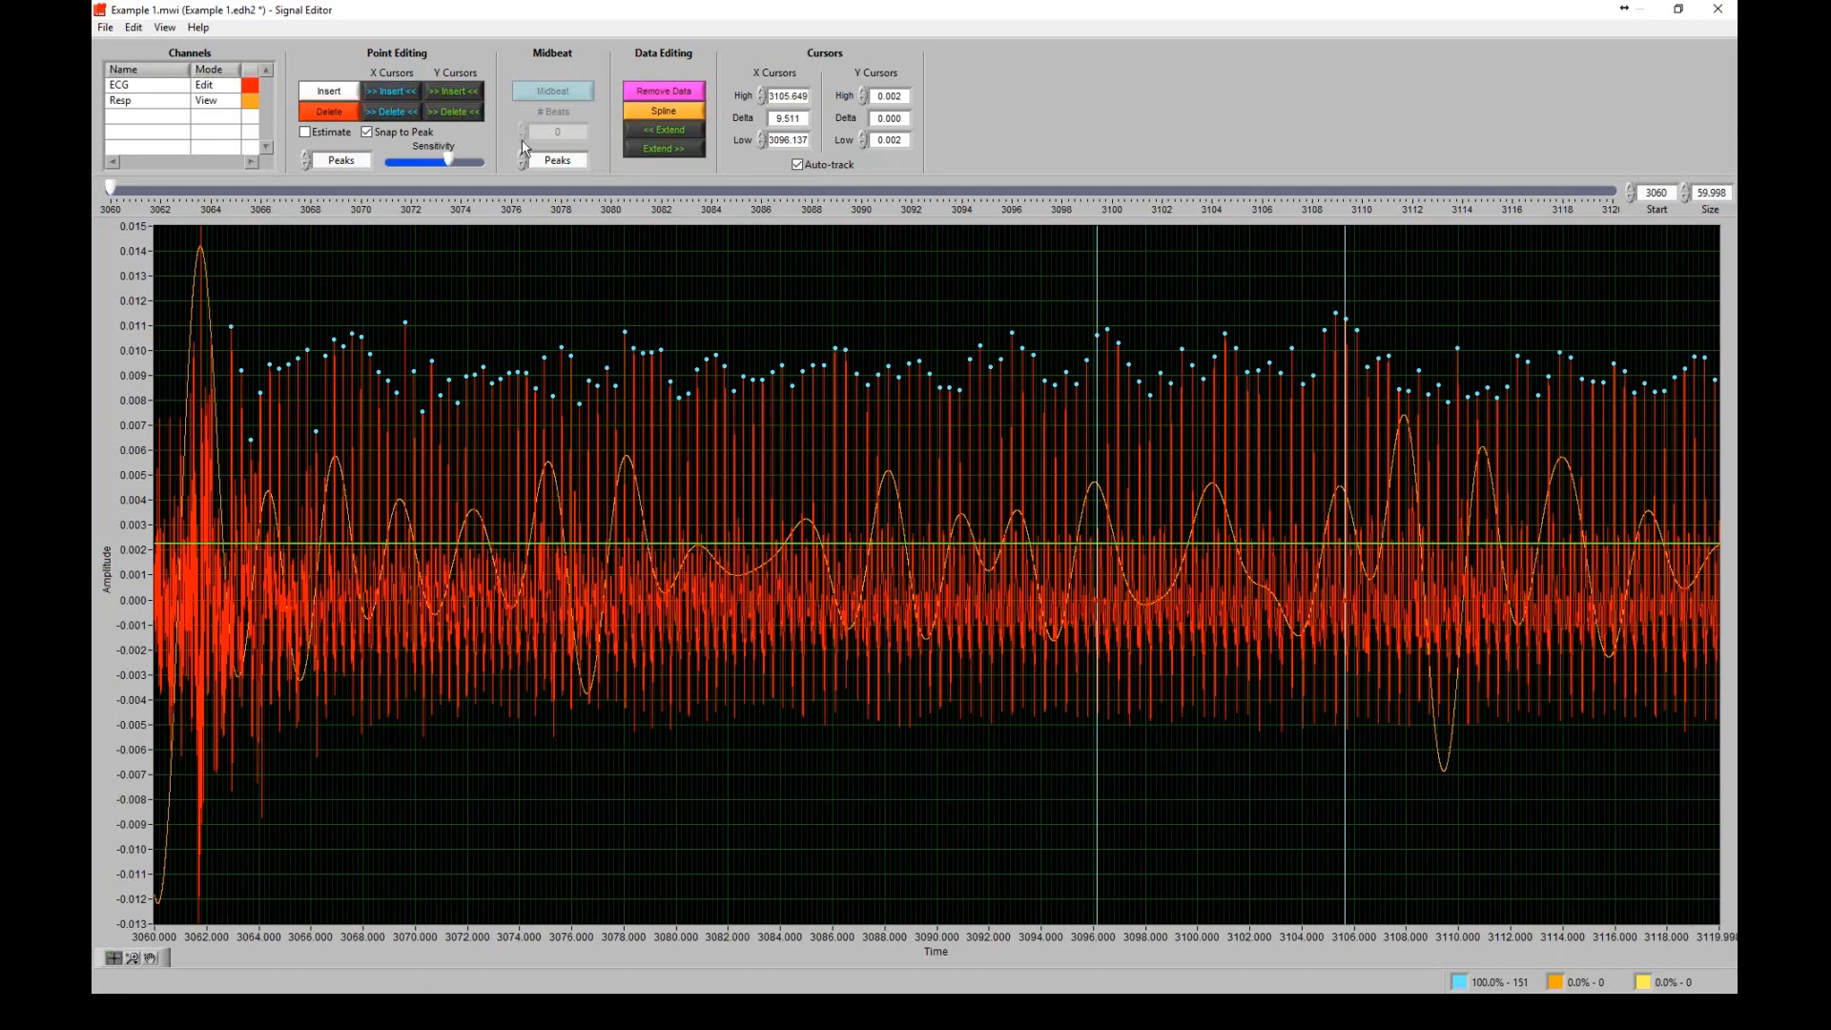
- Close the signal editor and advance to segment 5
{"action": "left_click", "coordinate": [395, 114]}
{"action": "left_click", "coordinate": [1717, 8]}
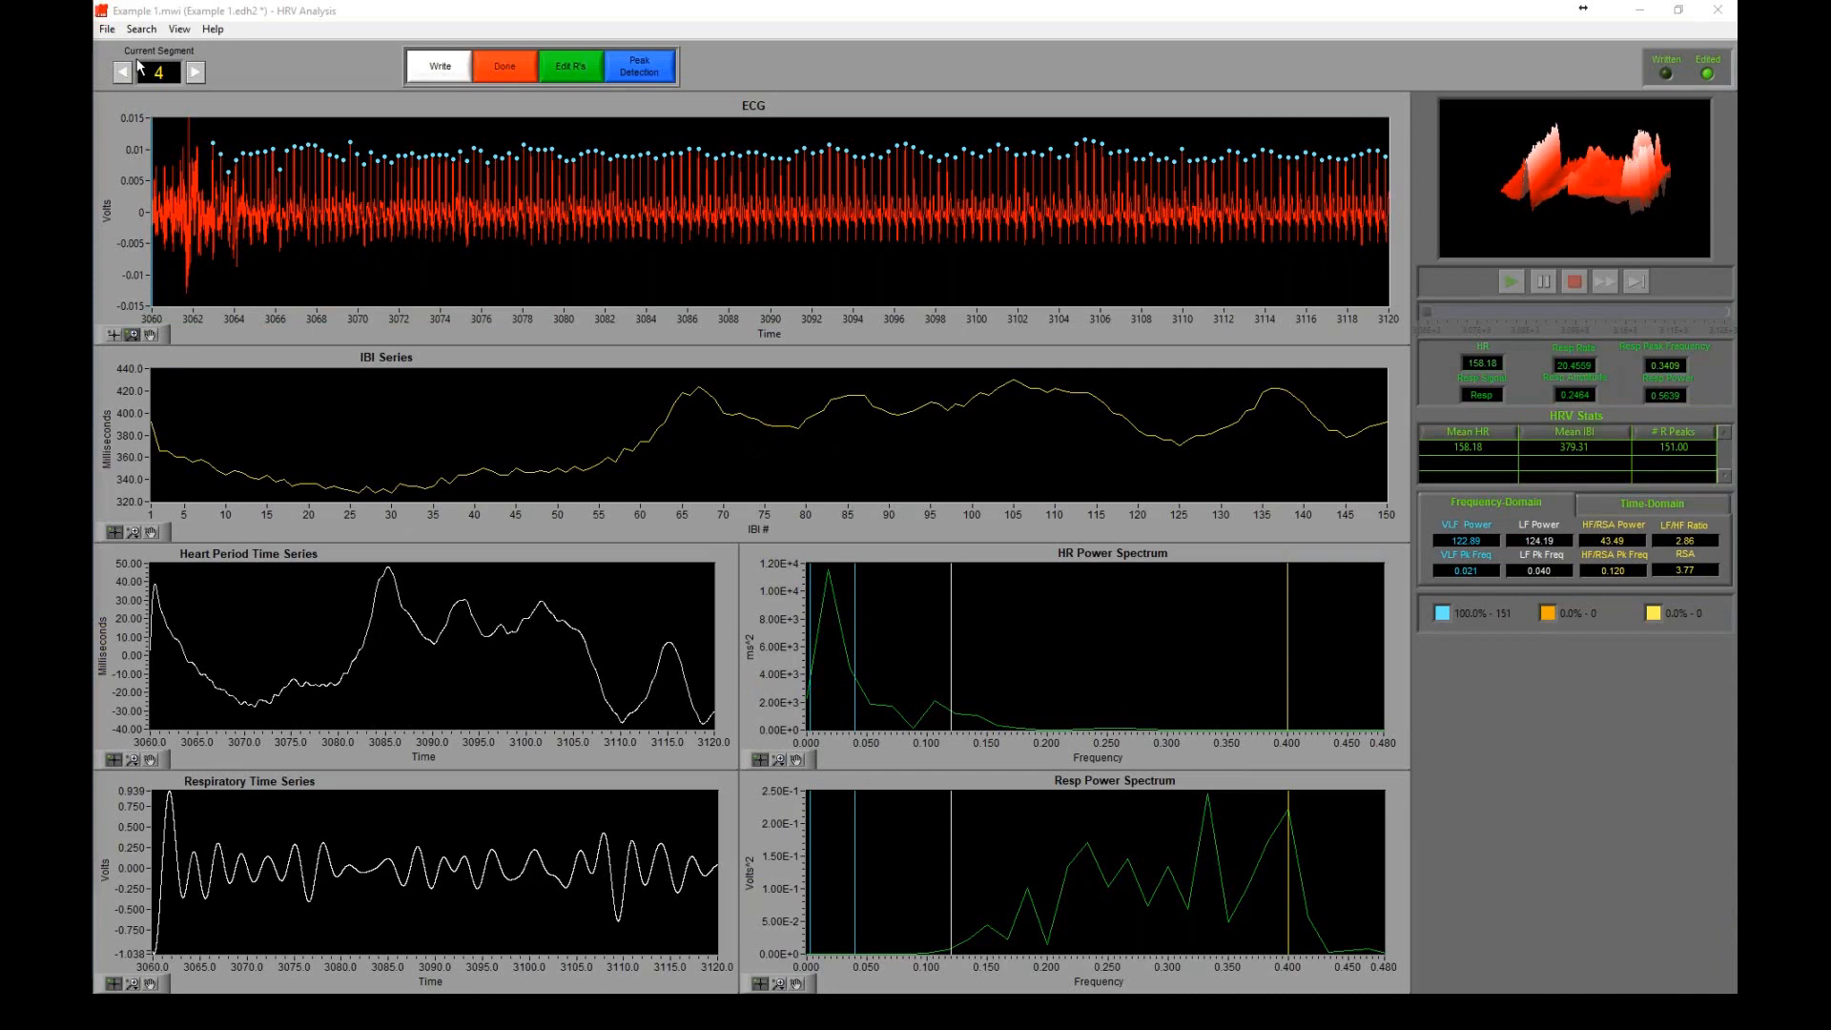
{"action": "left_click", "coordinate": [196, 73]}
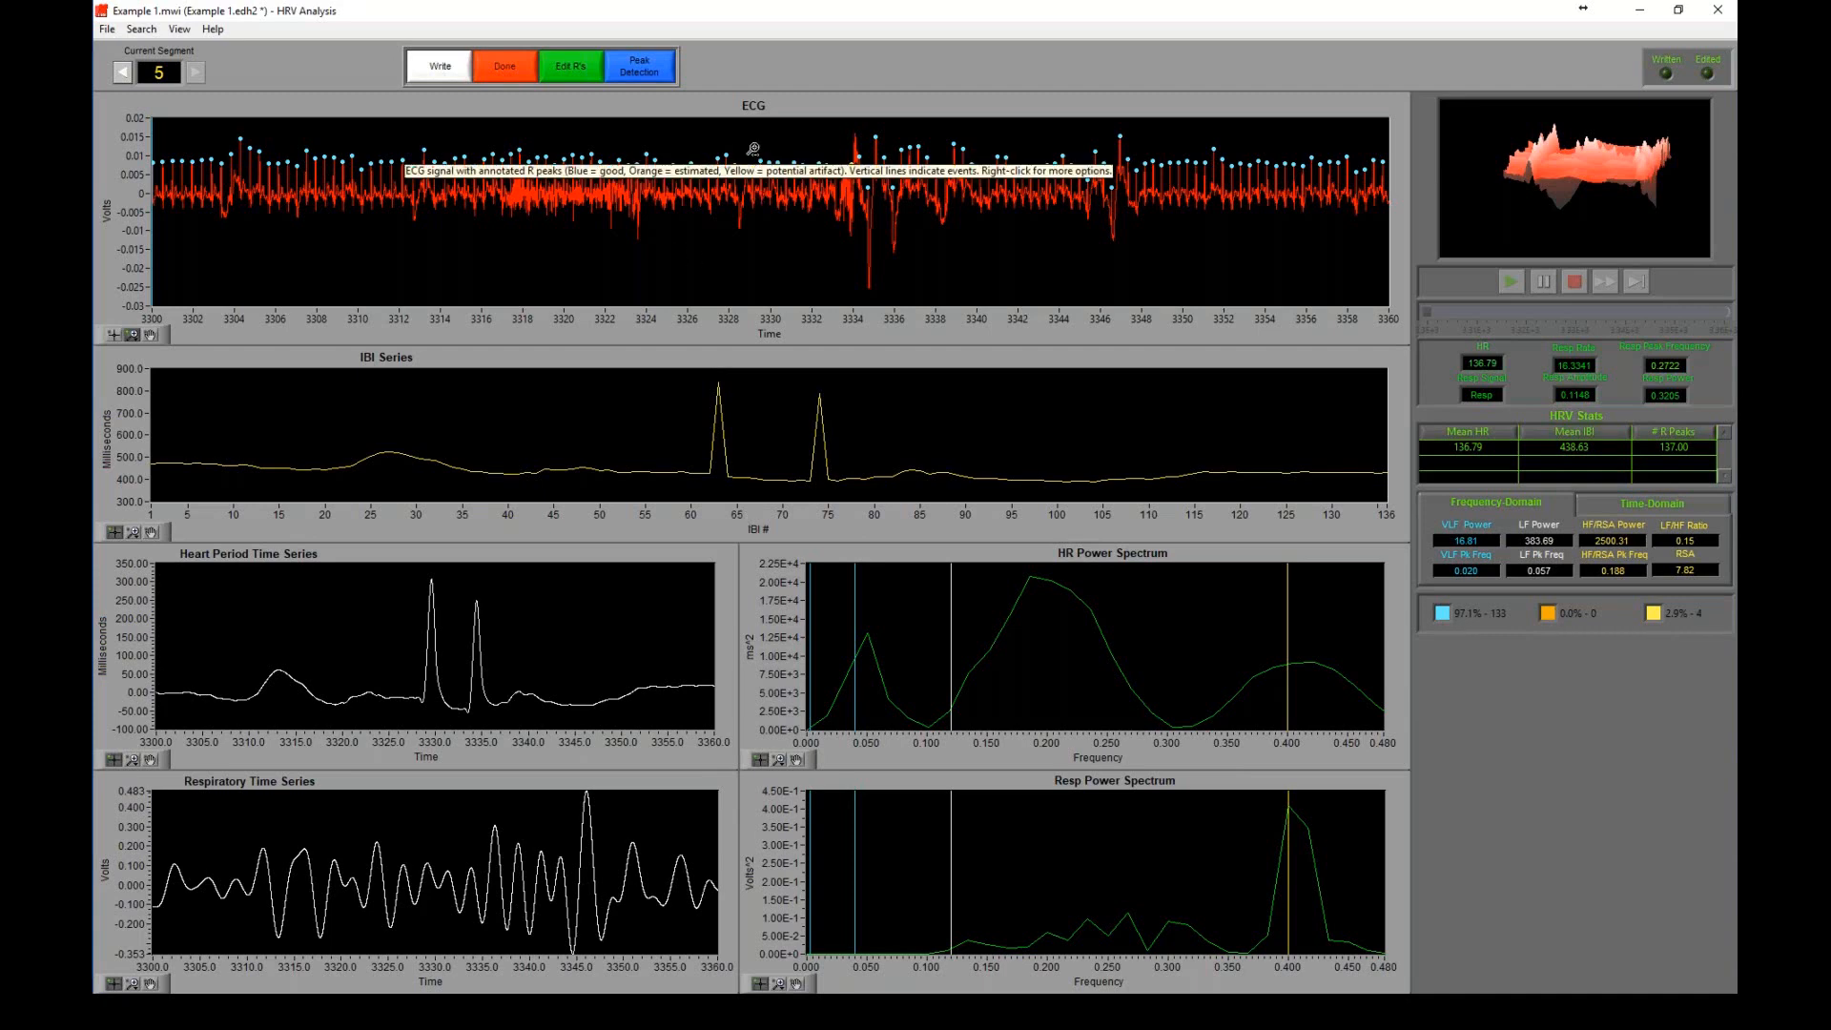
- Open the R peaks of segment 5 in the signal editor and bracket the two flagged peaks with X cursors at 3328.080 s and 3329.333 s
{"action": "left_click", "coordinate": [564, 70]}
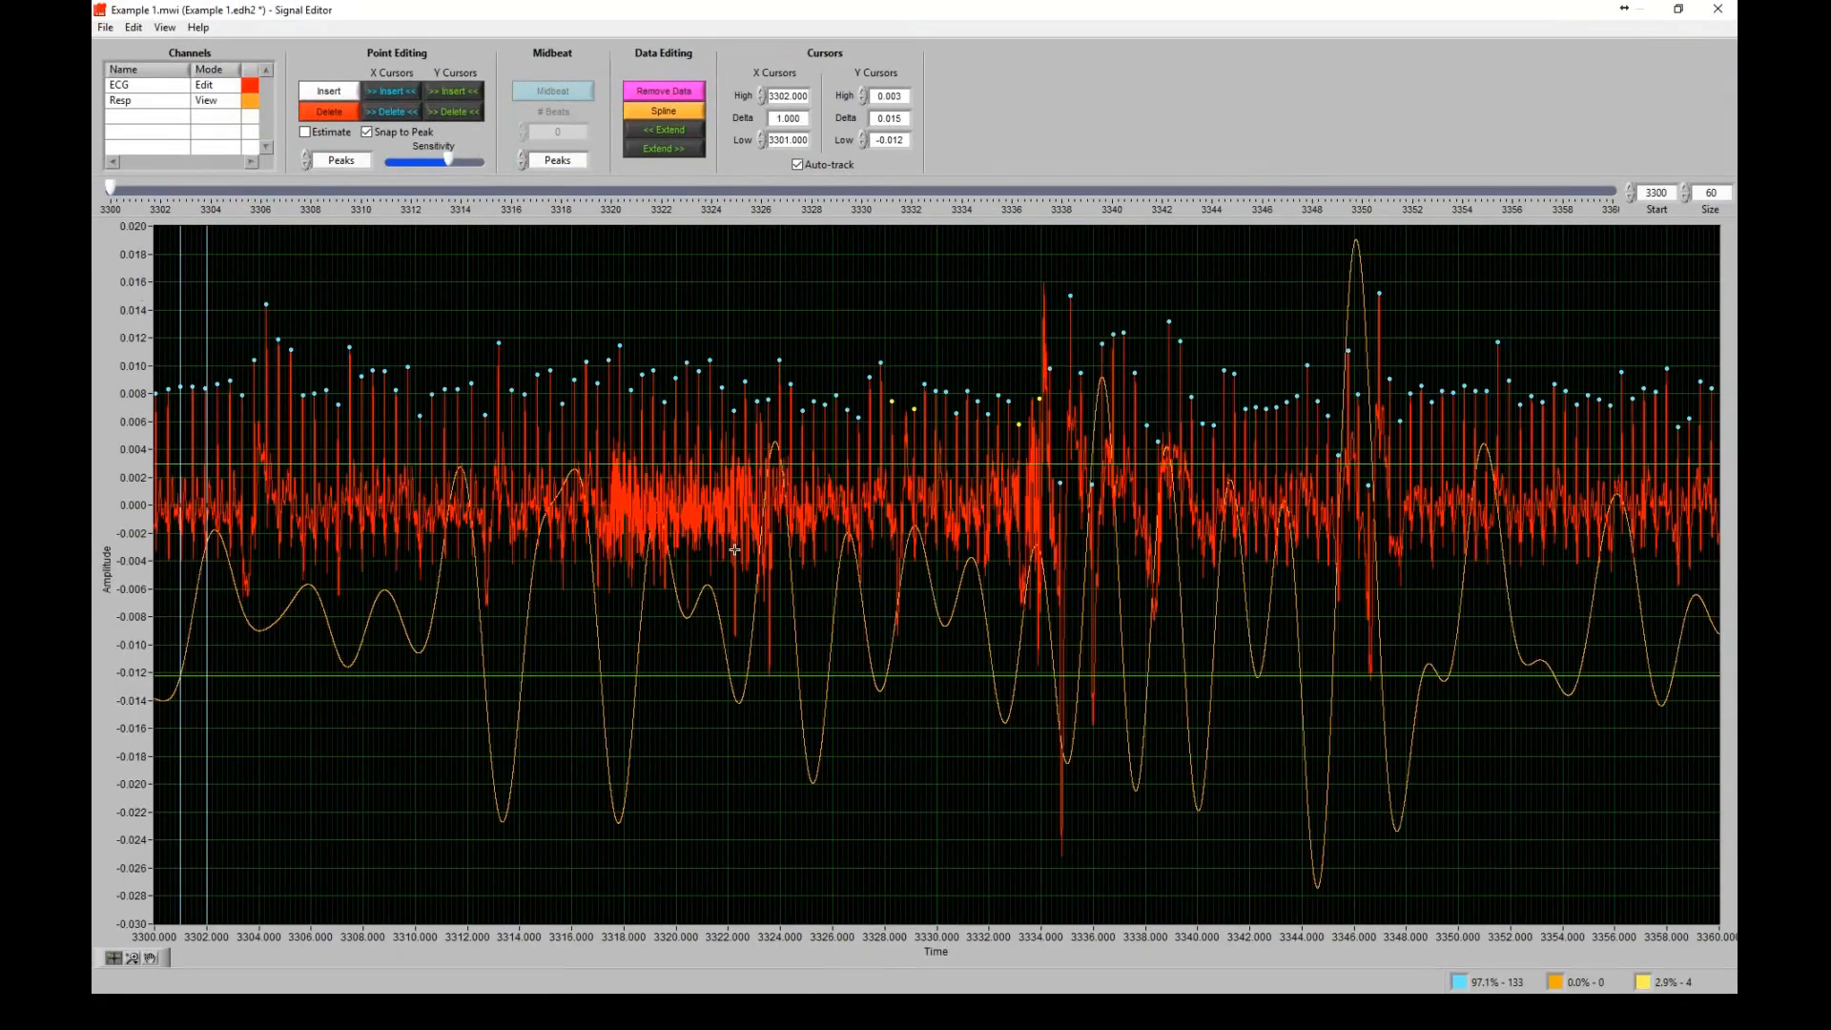
{"action": "left_click", "coordinate": [133, 958]}
{"action": "left_click", "coordinate": [163, 882]}
{"action": "left_click_drag", "start_coordinate": [854, 372], "coordinate": [961, 373]}
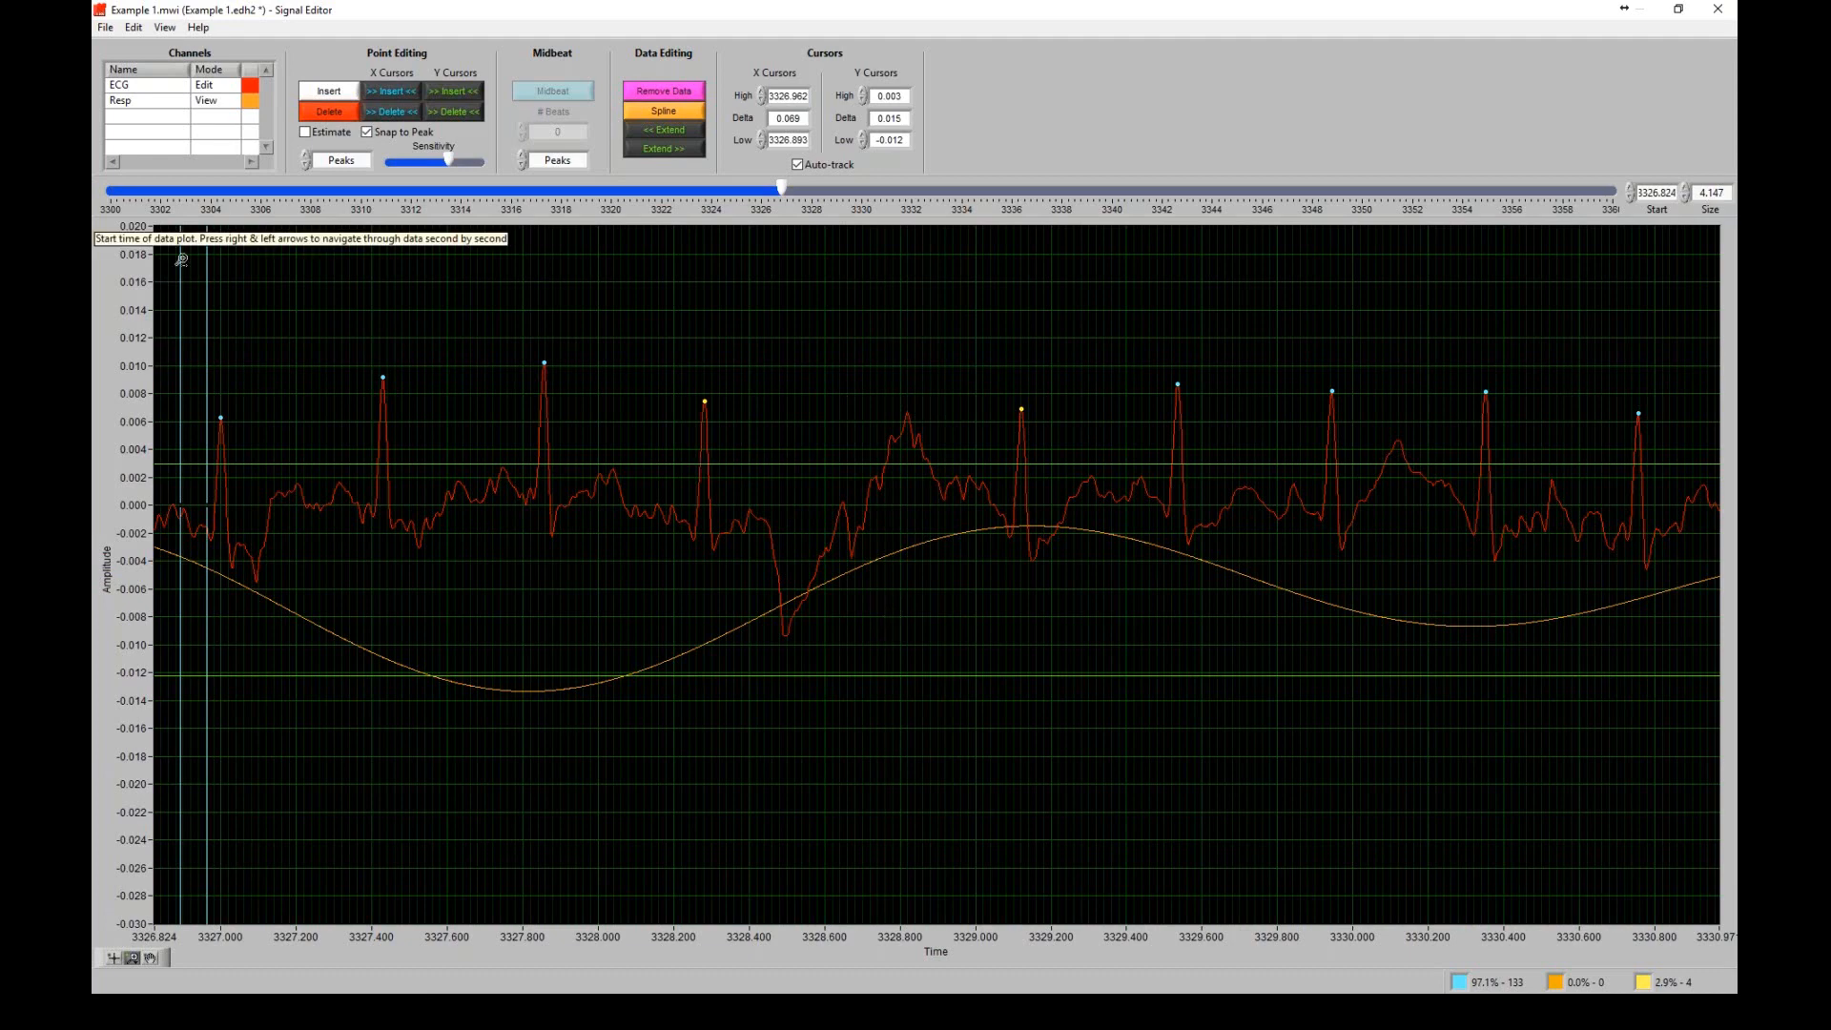
{"action": "left_click", "coordinate": [112, 957]}
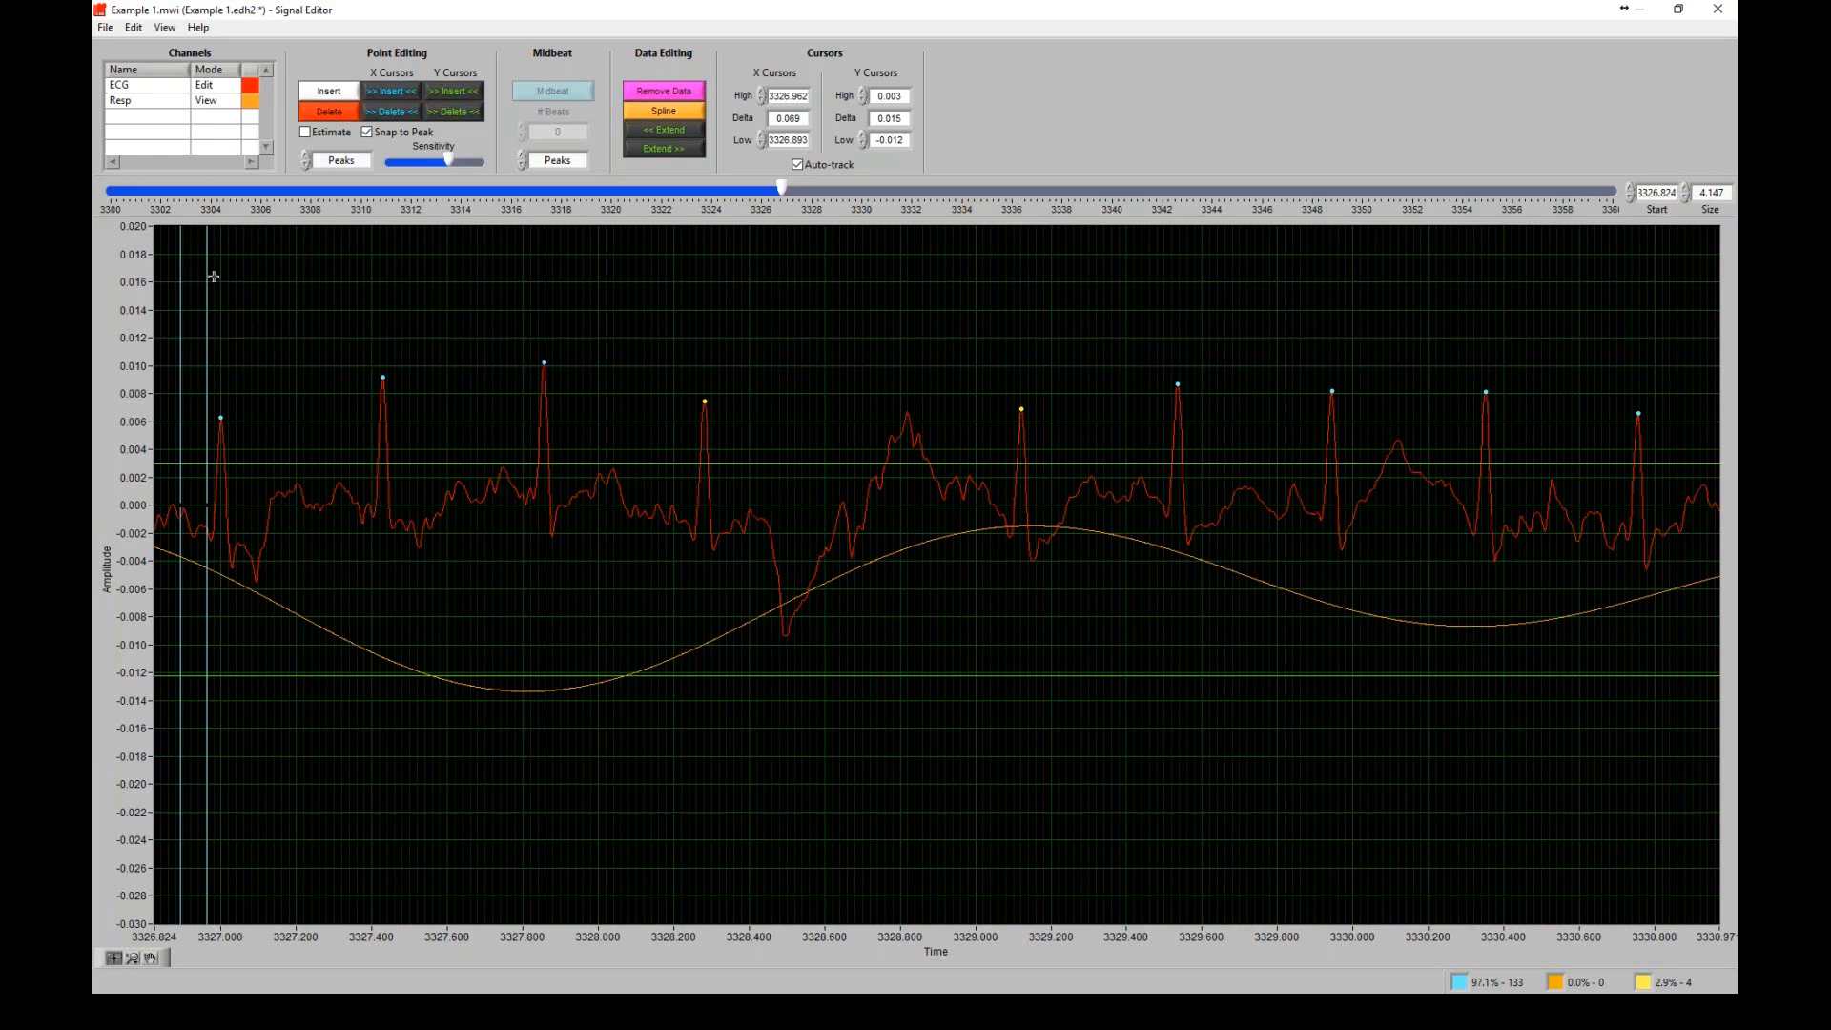
{"action": "left_click_drag", "start_coordinate": [209, 274], "coordinate": [1103, 363]}
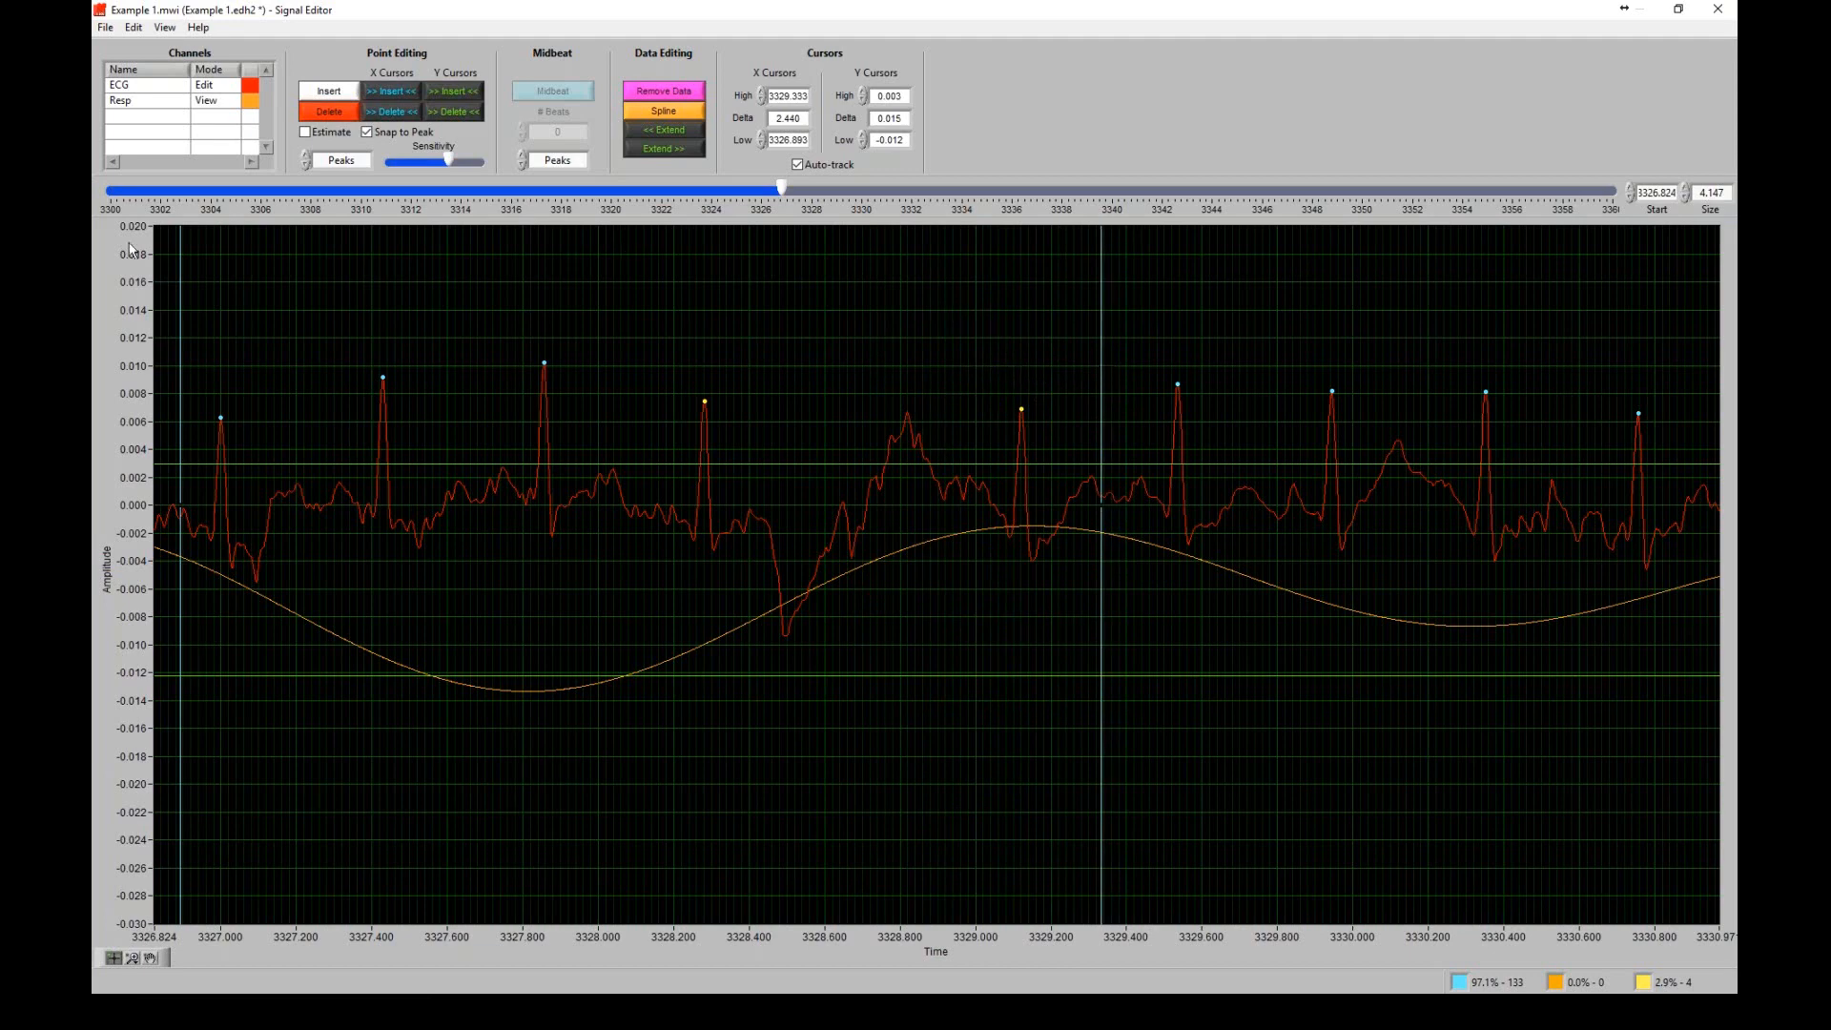
{"action": "left_click_drag", "start_coordinate": [180, 260], "coordinate": [627, 302]}
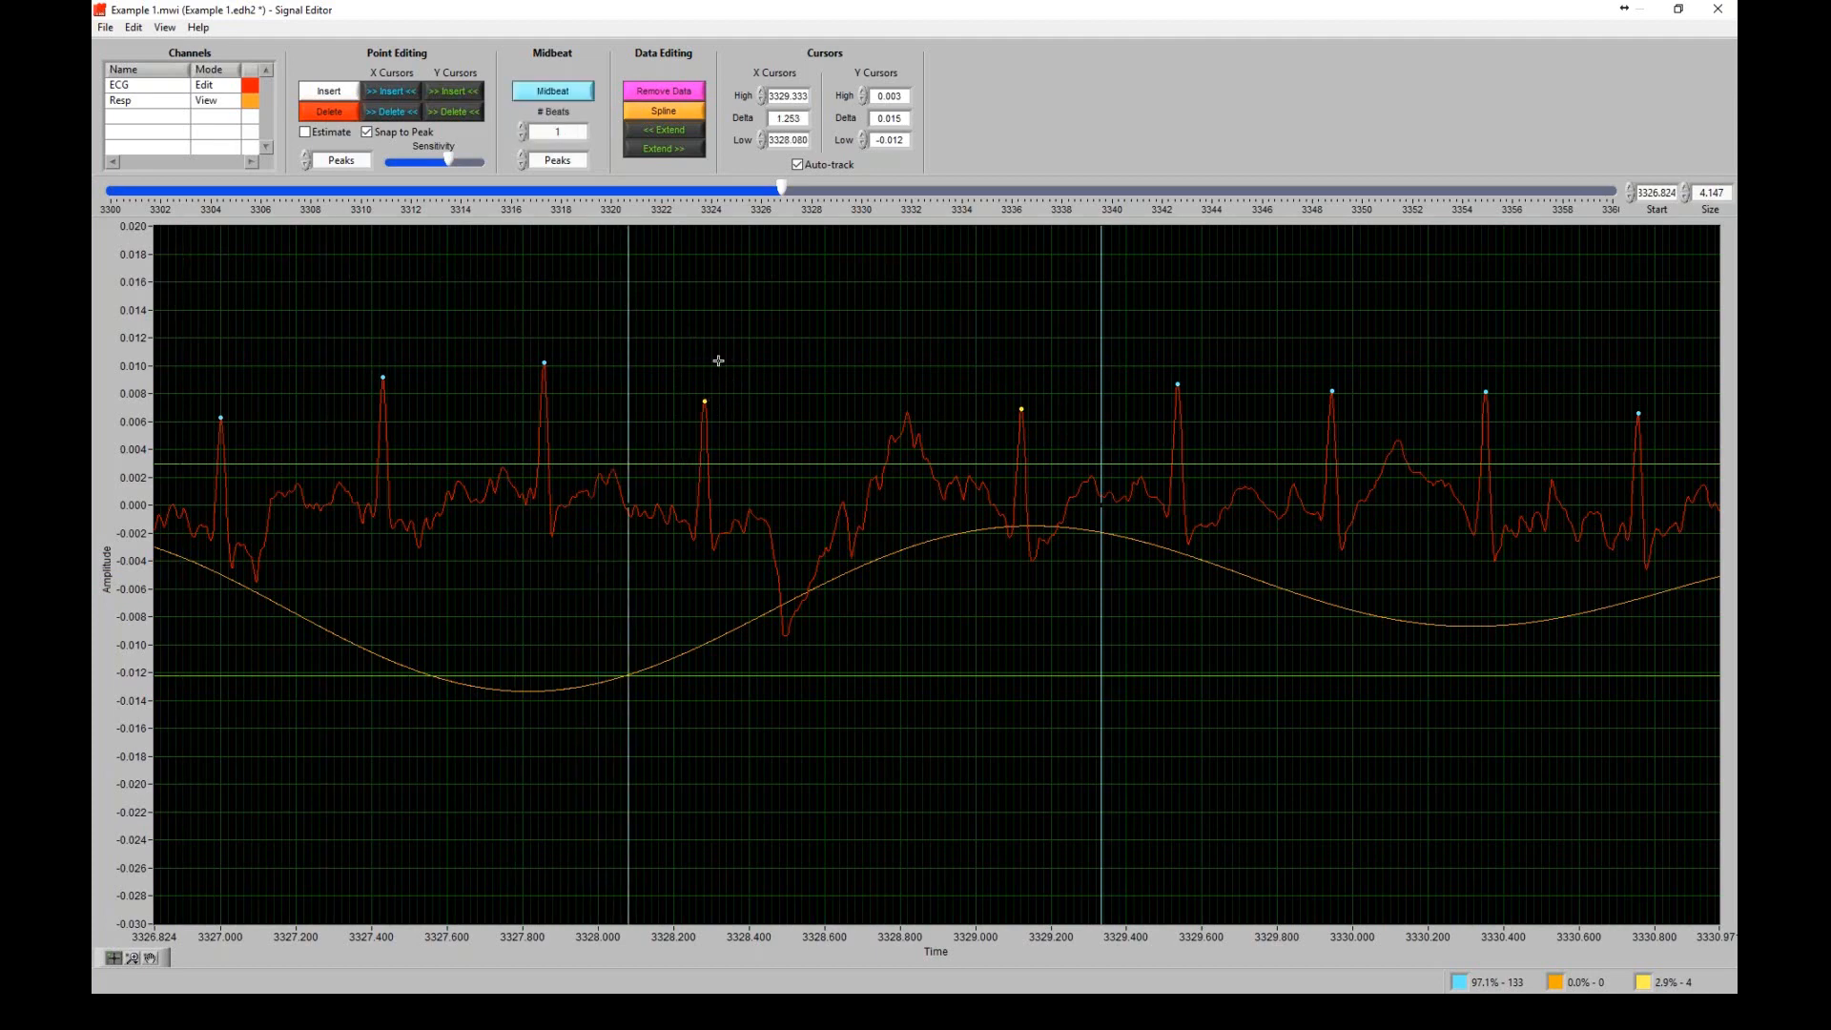
{"action": "mouse_move", "coordinate": [625, 286]}
{"action": "left_mouse_down"}
{"action": "mouse_move", "coordinate": [581, 295]}
{"action": "mouse_move", "coordinate": [703, 302]}
{"action": "mouse_move", "coordinate": [597, 298]}
{"action": "mouse_move", "coordinate": [625, 303]}
{"action": "left_mouse_up"}
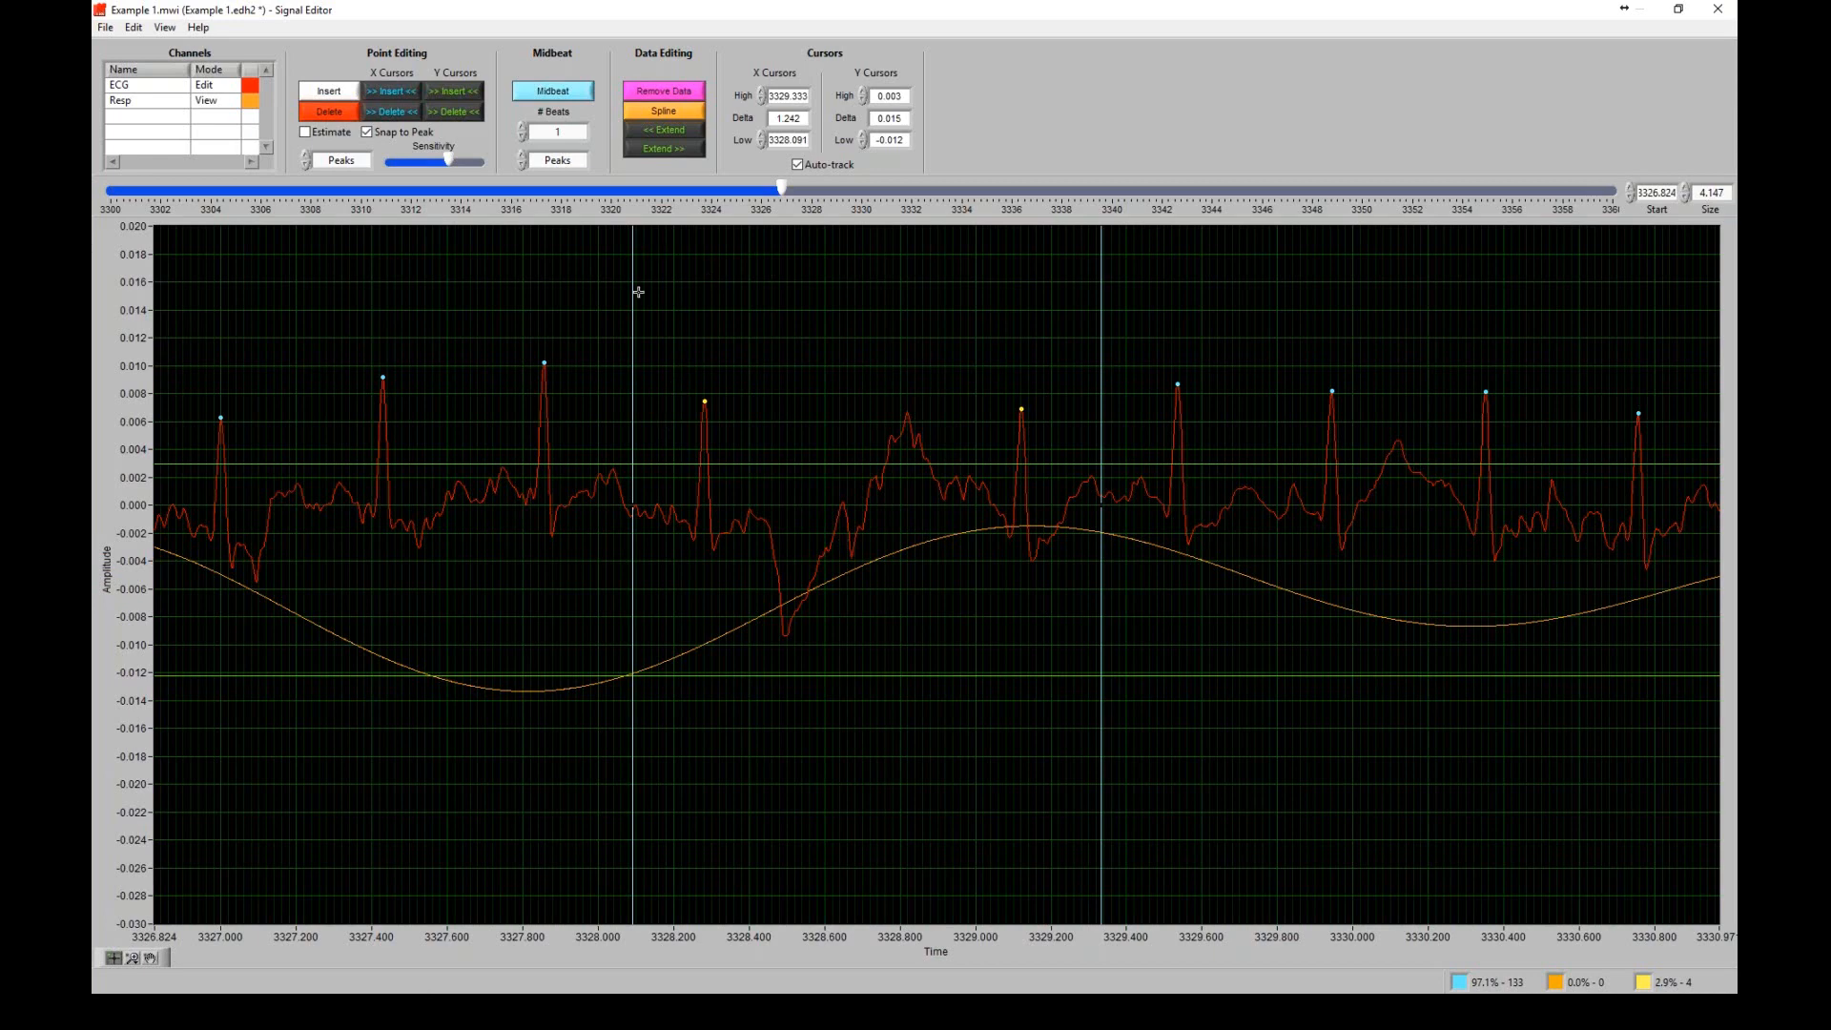
{"action": "mouse_move", "coordinate": [634, 295]}
{"action": "left_mouse_down"}
{"action": "mouse_move", "coordinate": [500, 298]}
{"action": "mouse_move", "coordinate": [626, 295]}
{"action": "mouse_move", "coordinate": [467, 258]}
{"action": "mouse_move", "coordinate": [628, 279]}
{"action": "left_mouse_up"}
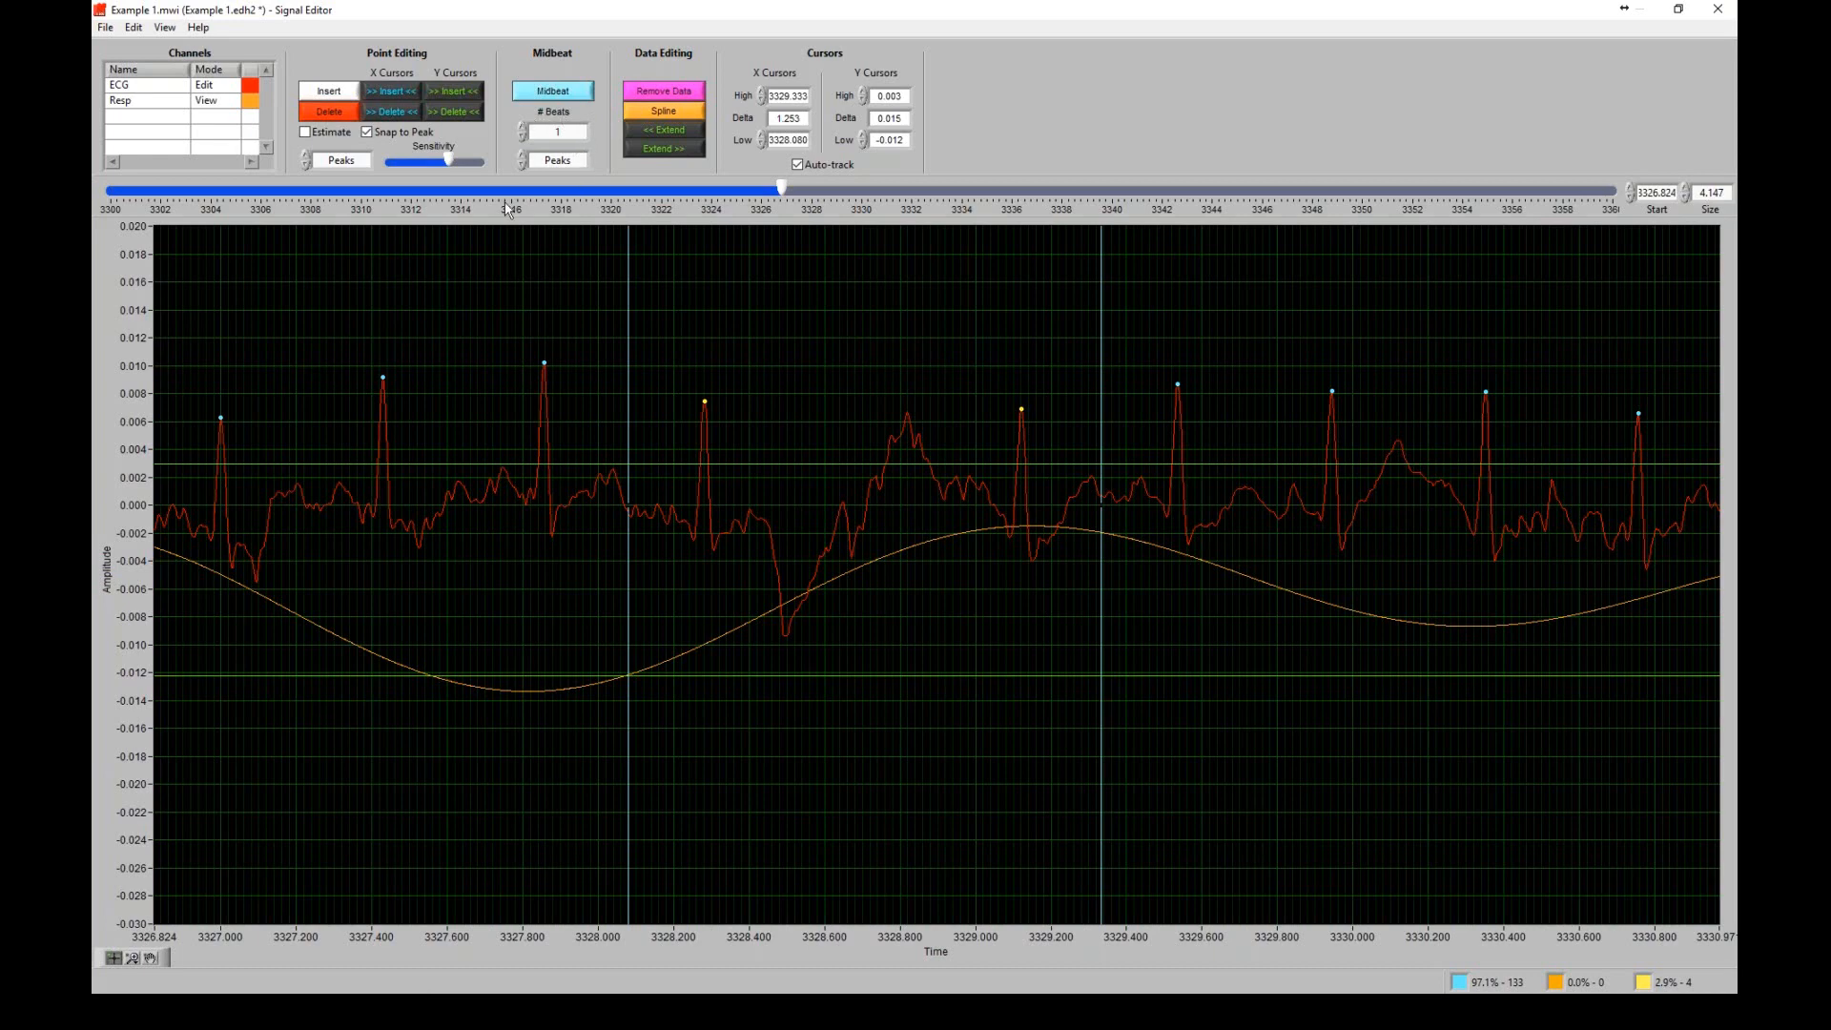
- Try a one-beat midbeat insertion between the X cursors and undo it
{"action": "left_click", "coordinate": [569, 98]}
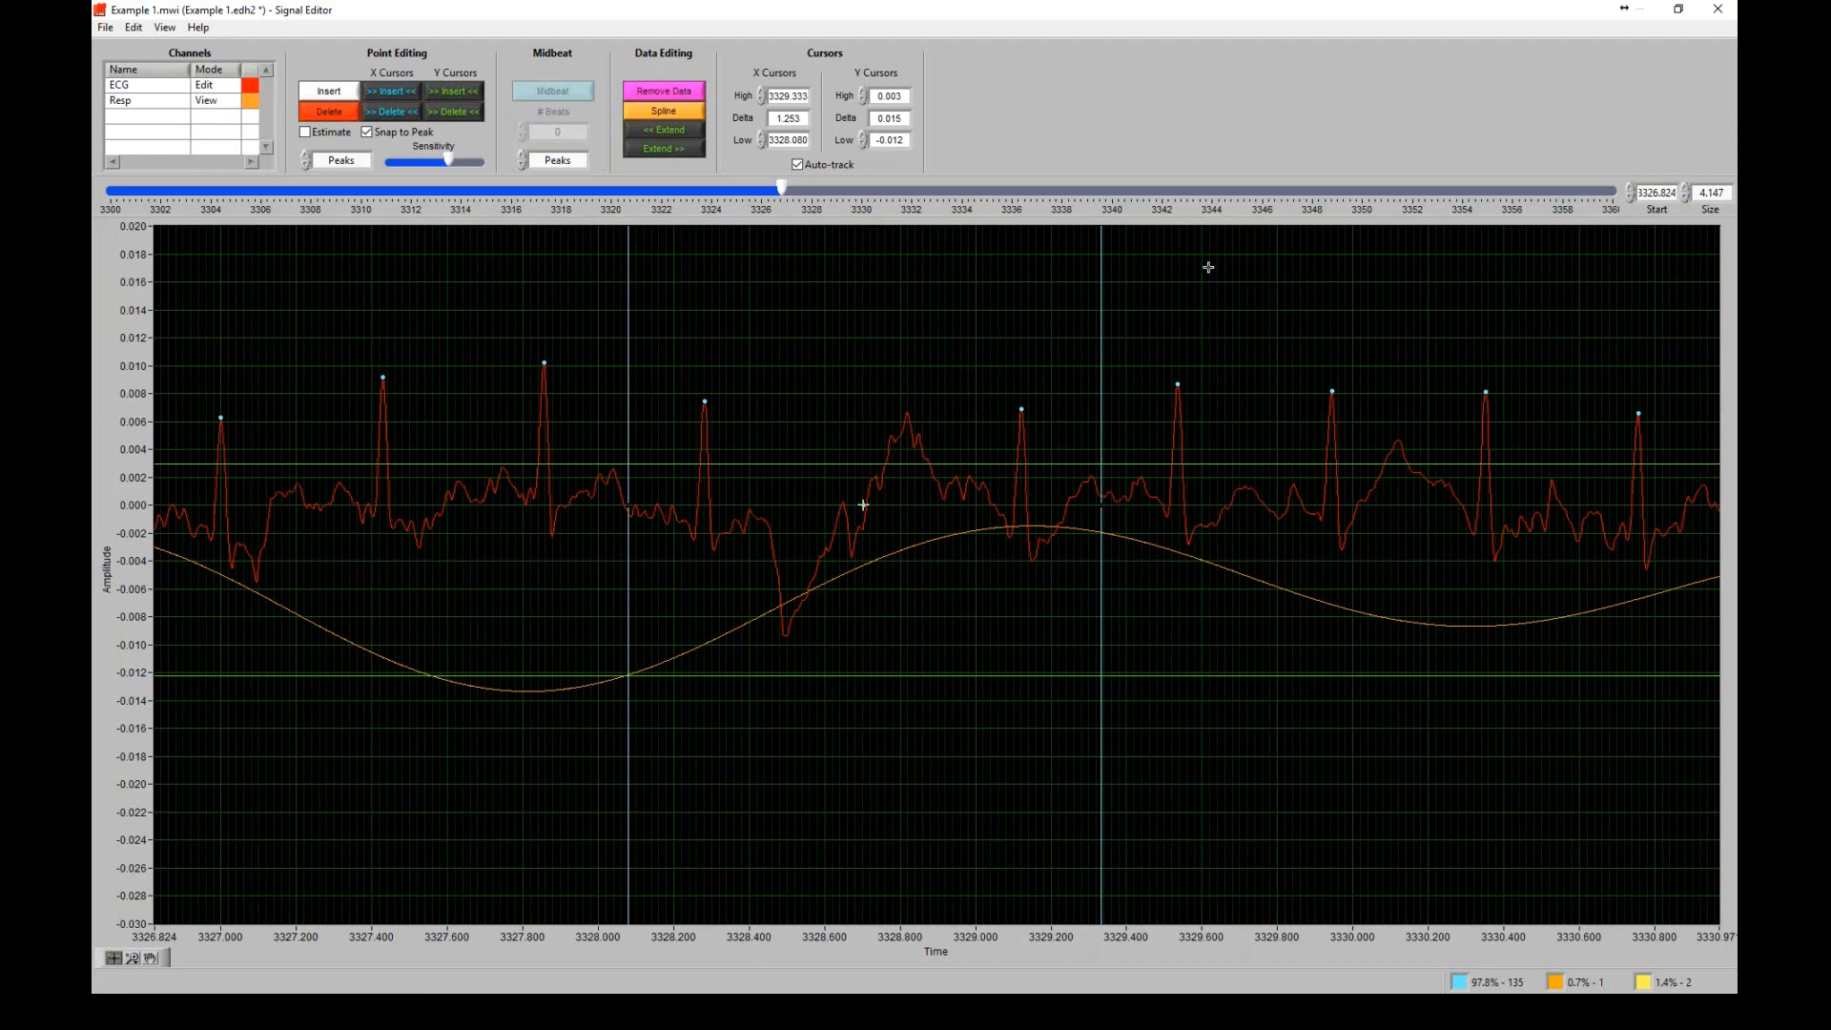
{"action": "left_click", "coordinate": [966, 339]}
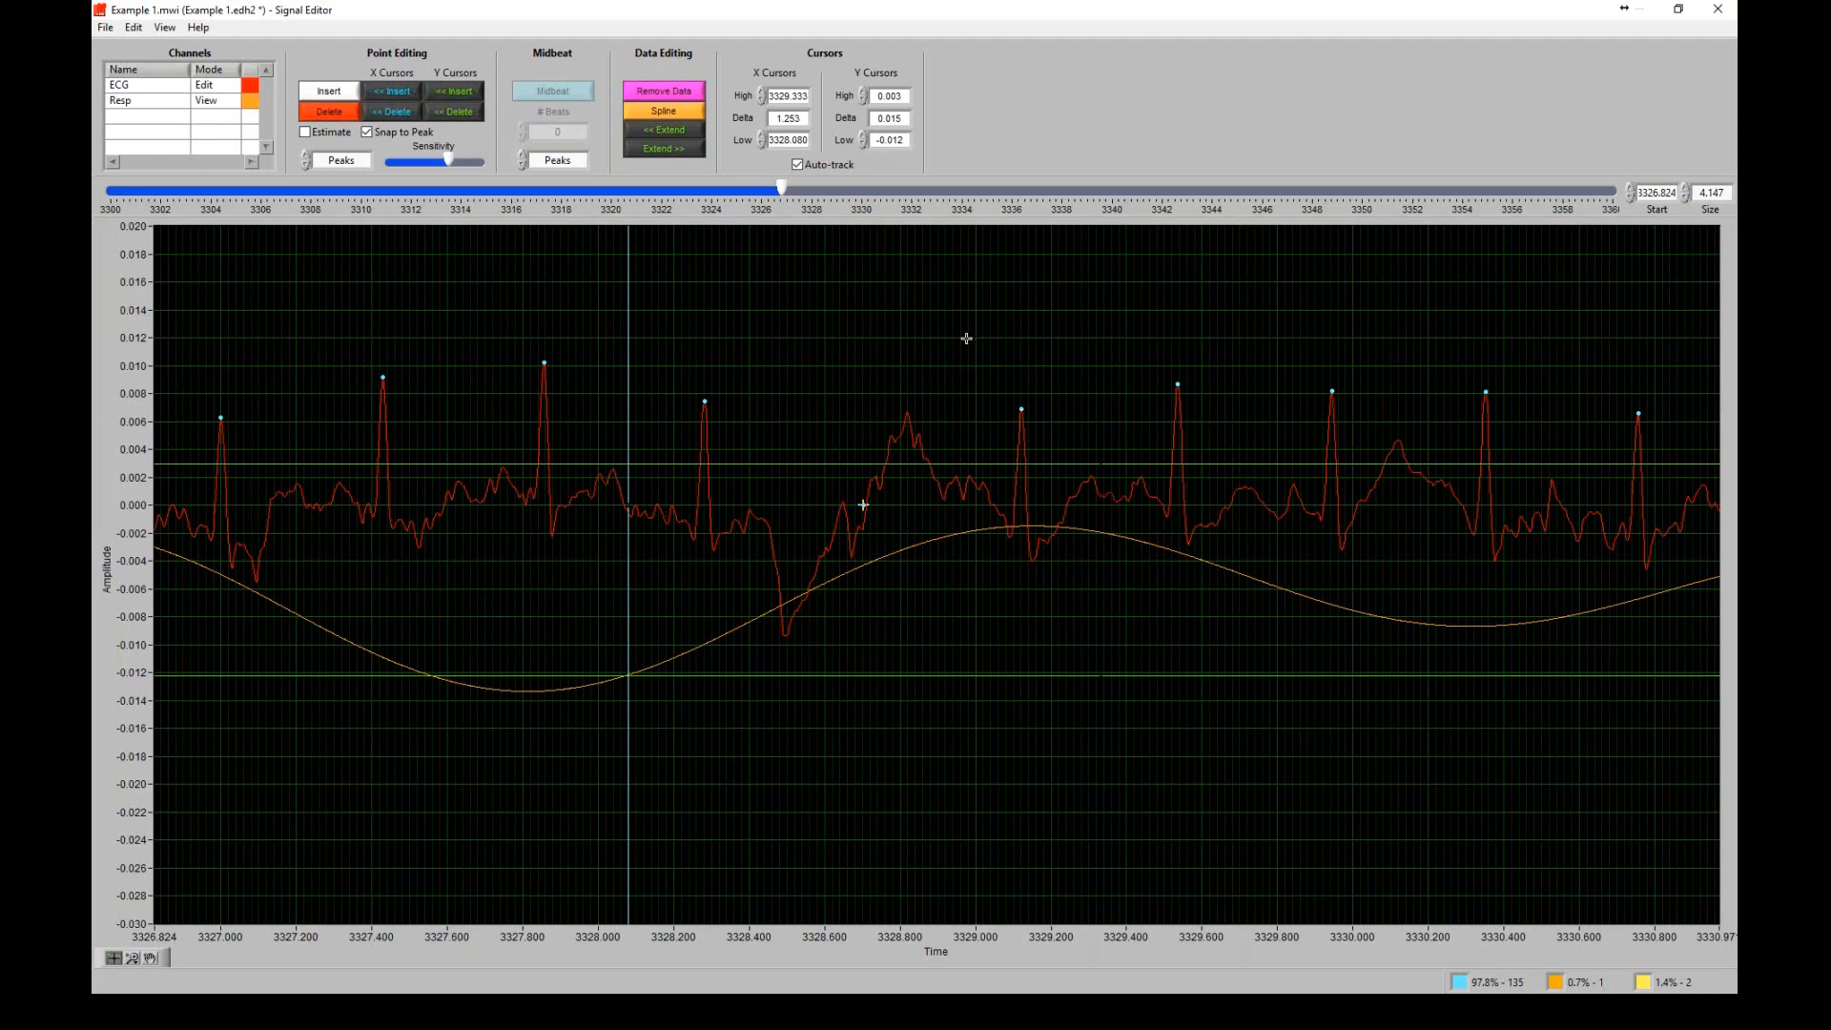
- Check the point-checking results for the flagged R peak at 3328.28 s
{"action": "left_click", "coordinate": [705, 402]}
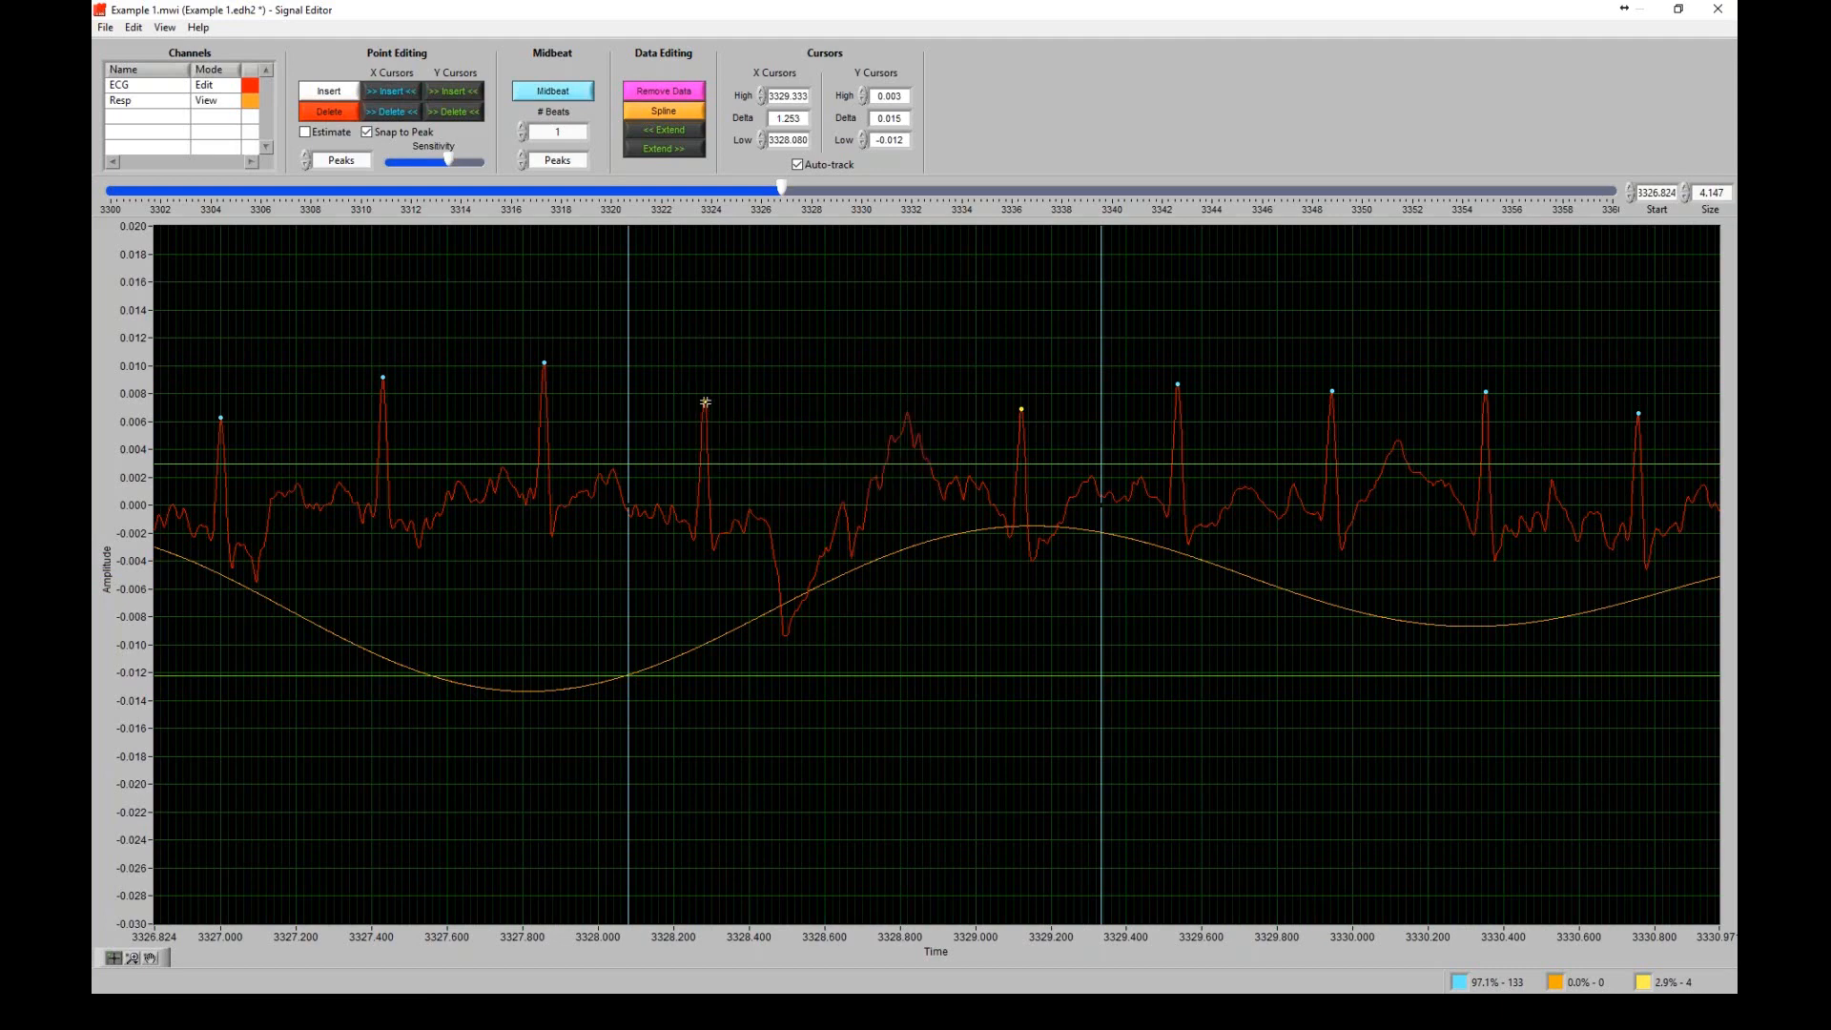
{"action": "mouse_move", "coordinate": [704, 401]}
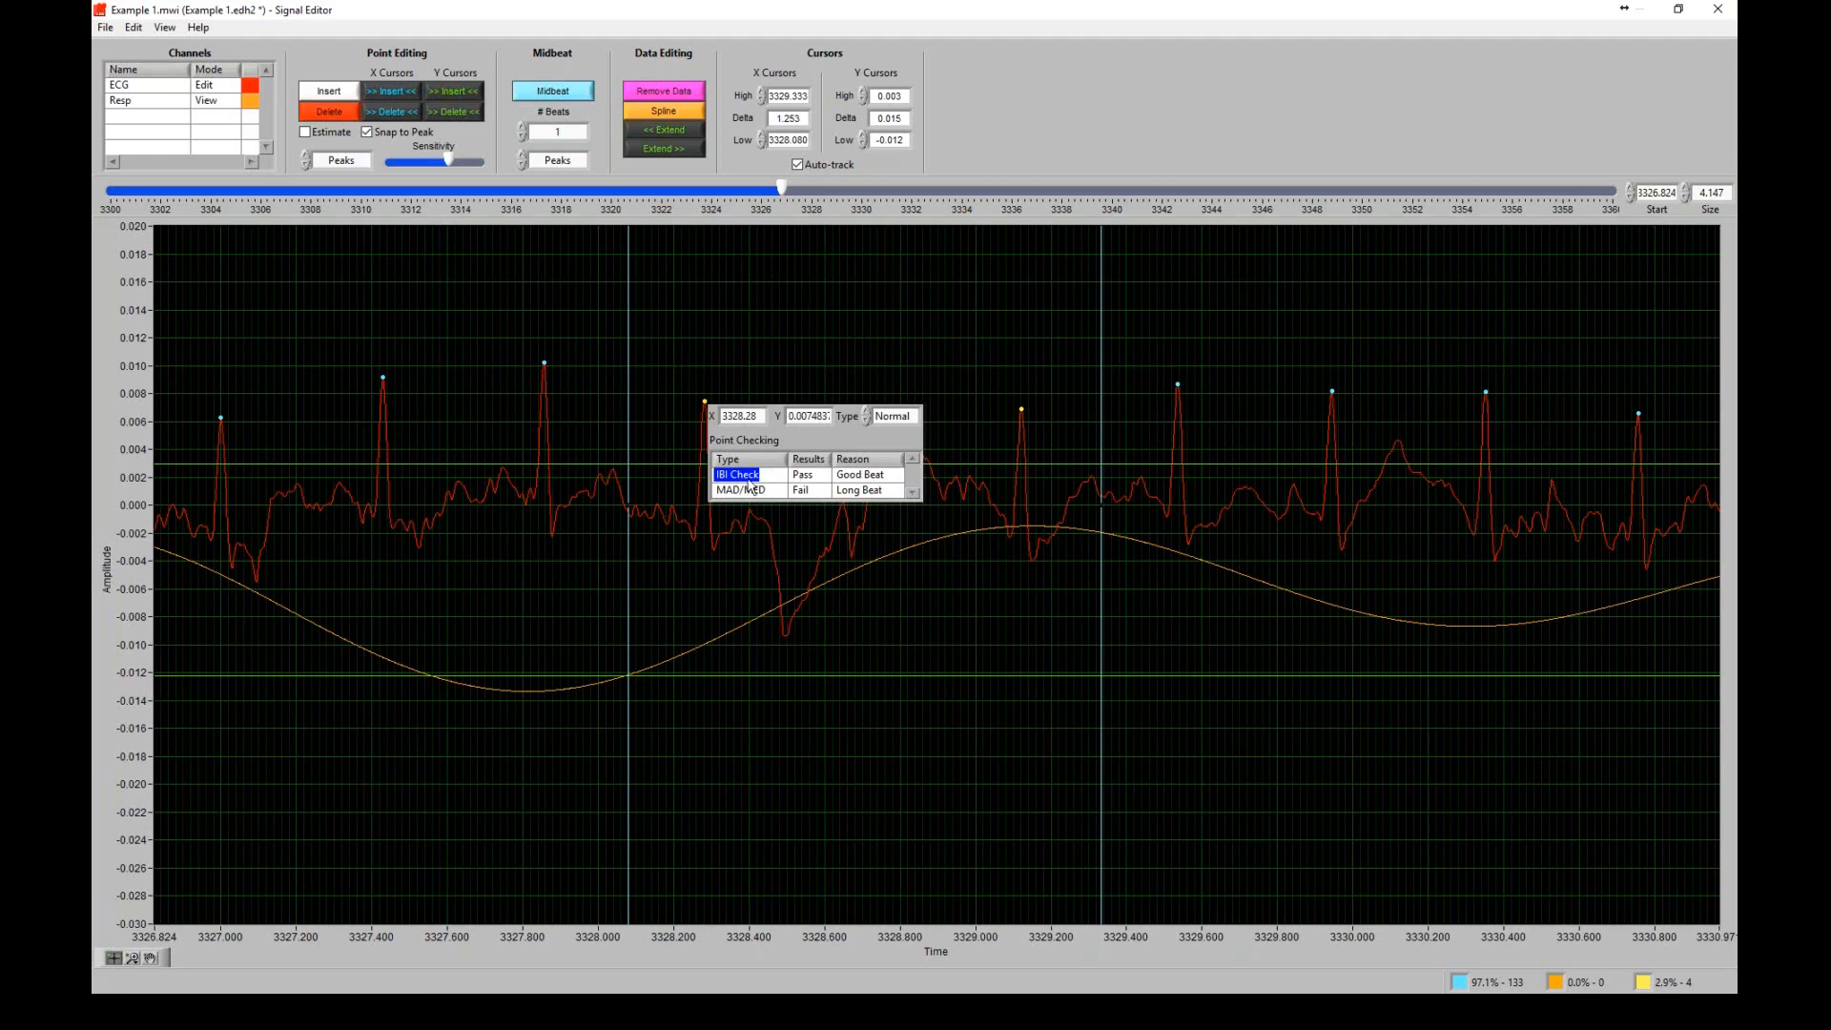
{"action": "left_click", "coordinate": [798, 372]}
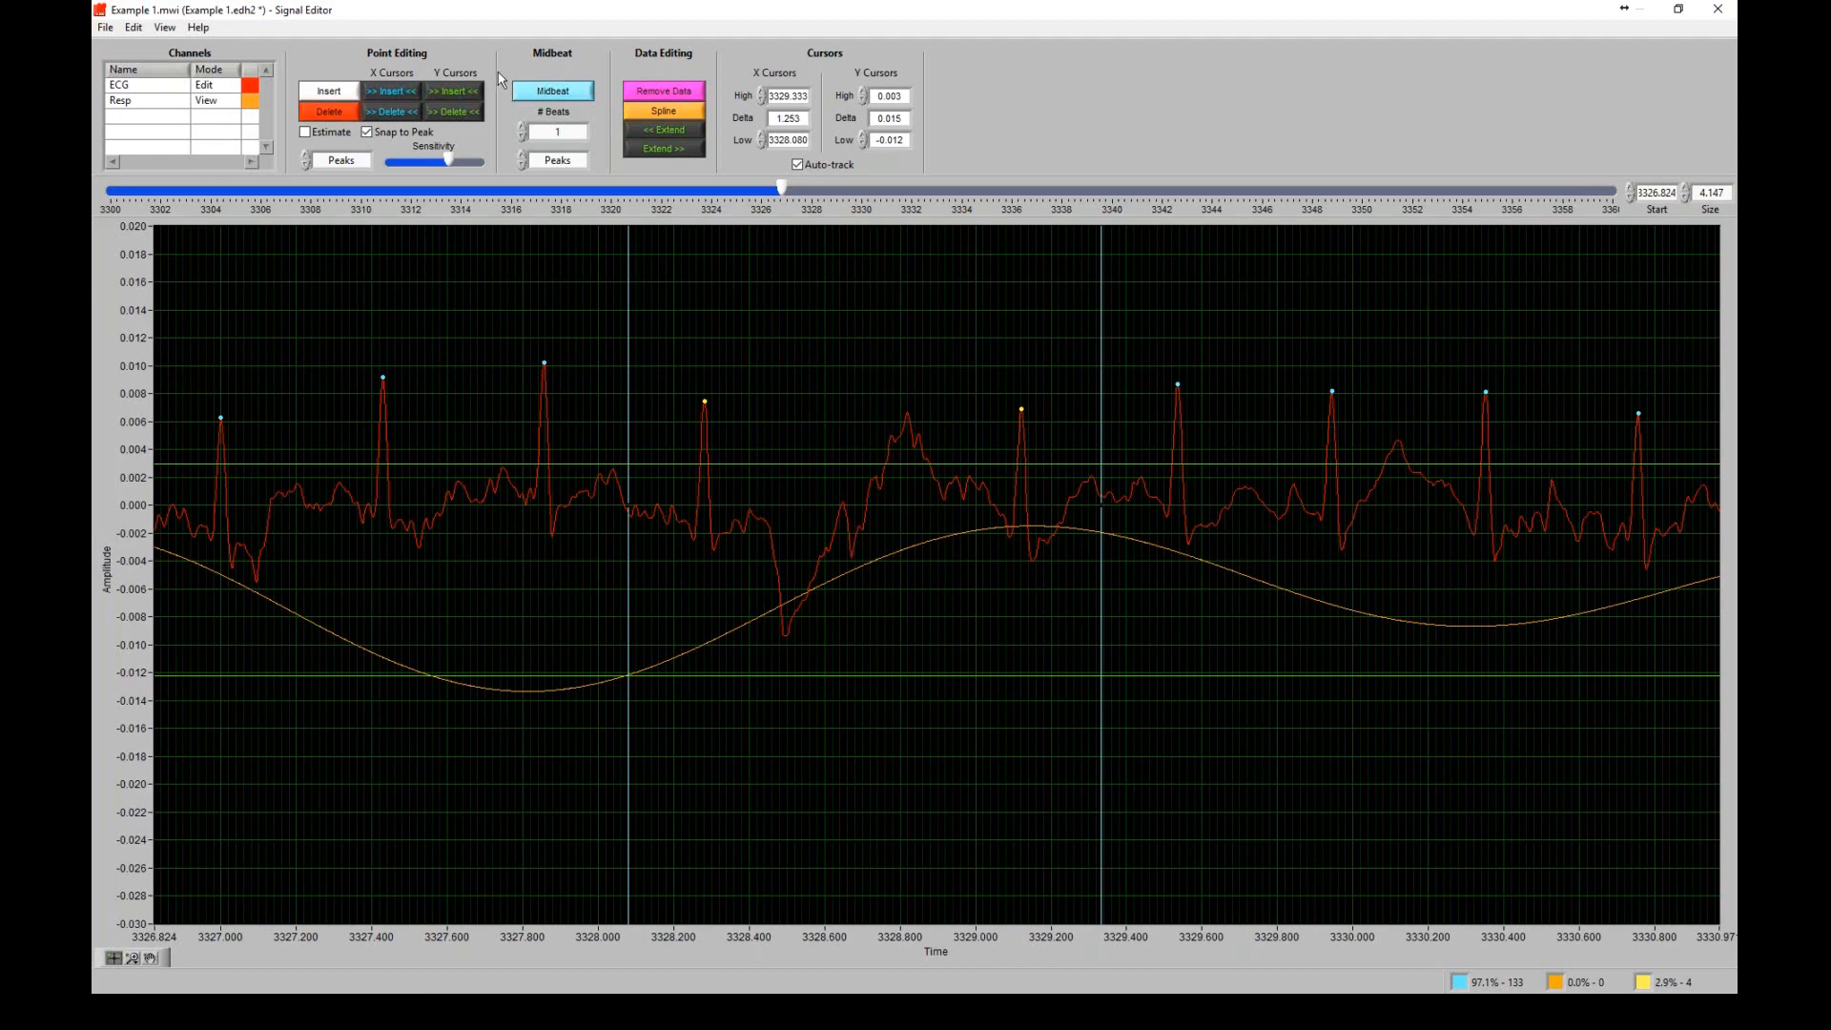
- Insert one midbeat between the X cursors at 3328.080 s and 3329.333 s, and restore the full segment view
{"action": "left_click", "coordinate": [566, 91]}
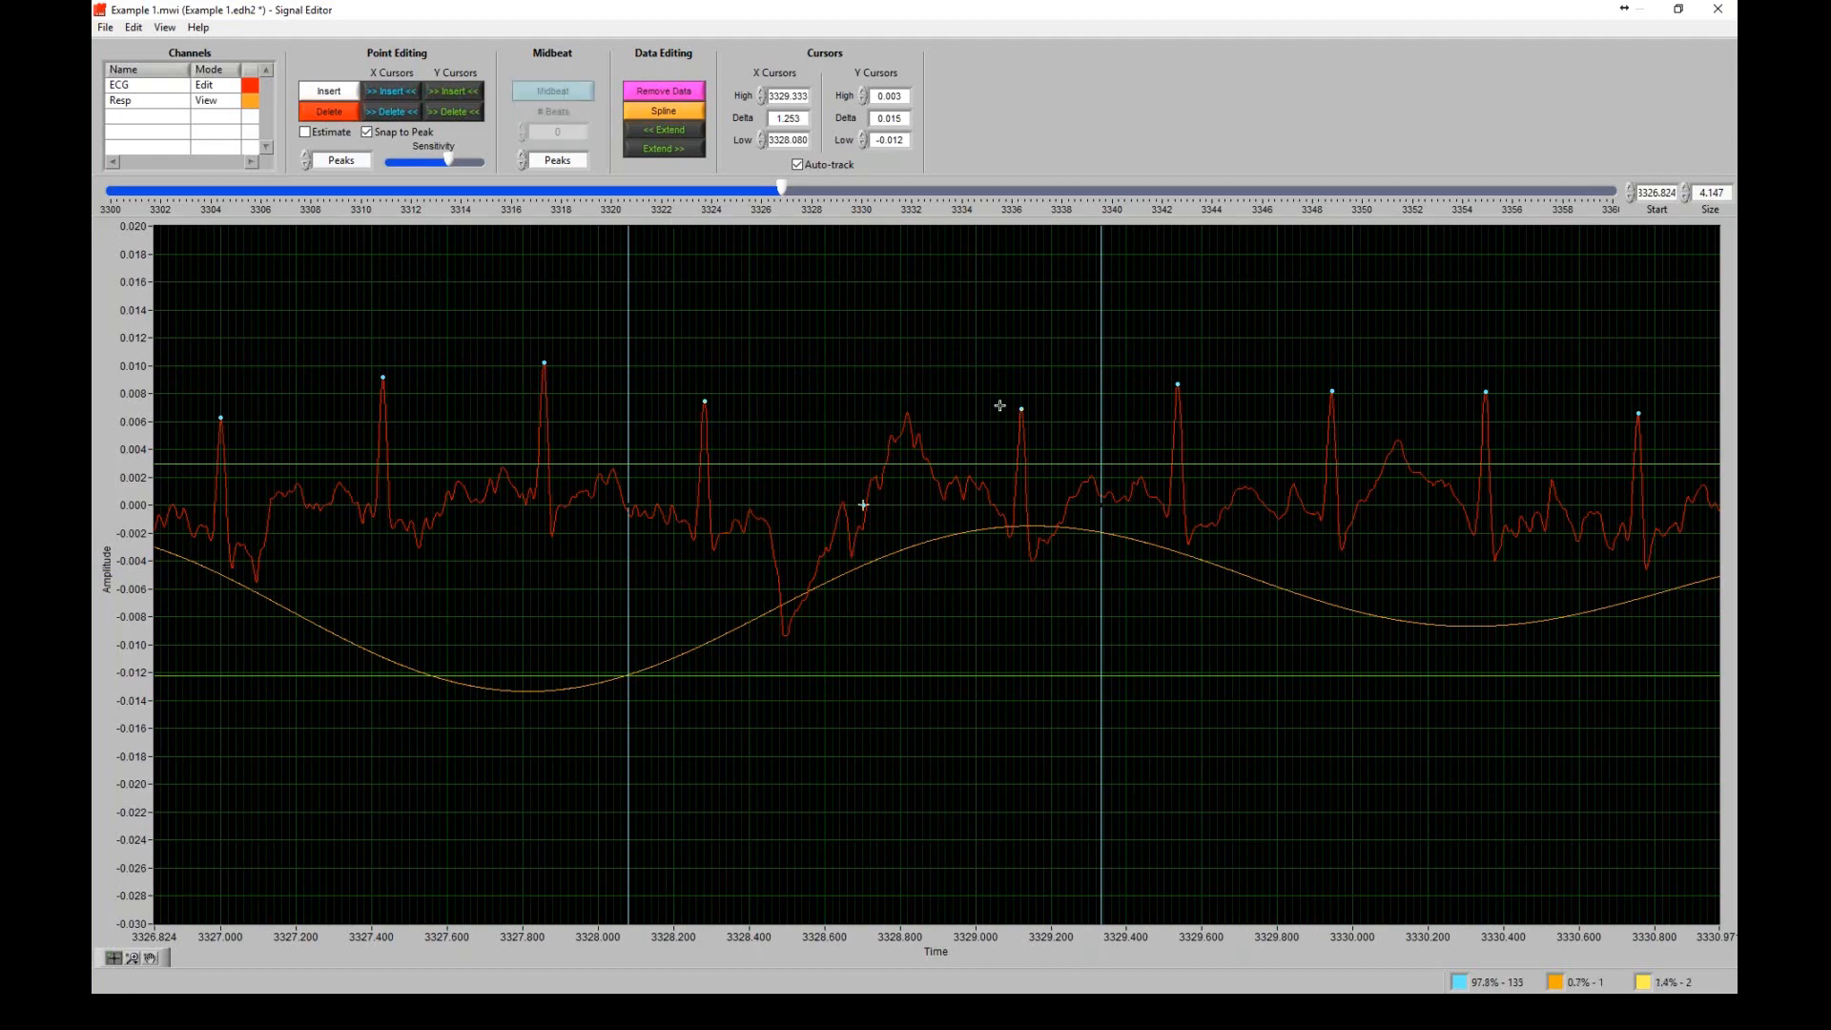
{"action": "left_click", "coordinate": [130, 956]}
{"action": "left_click", "coordinate": [163, 918]}
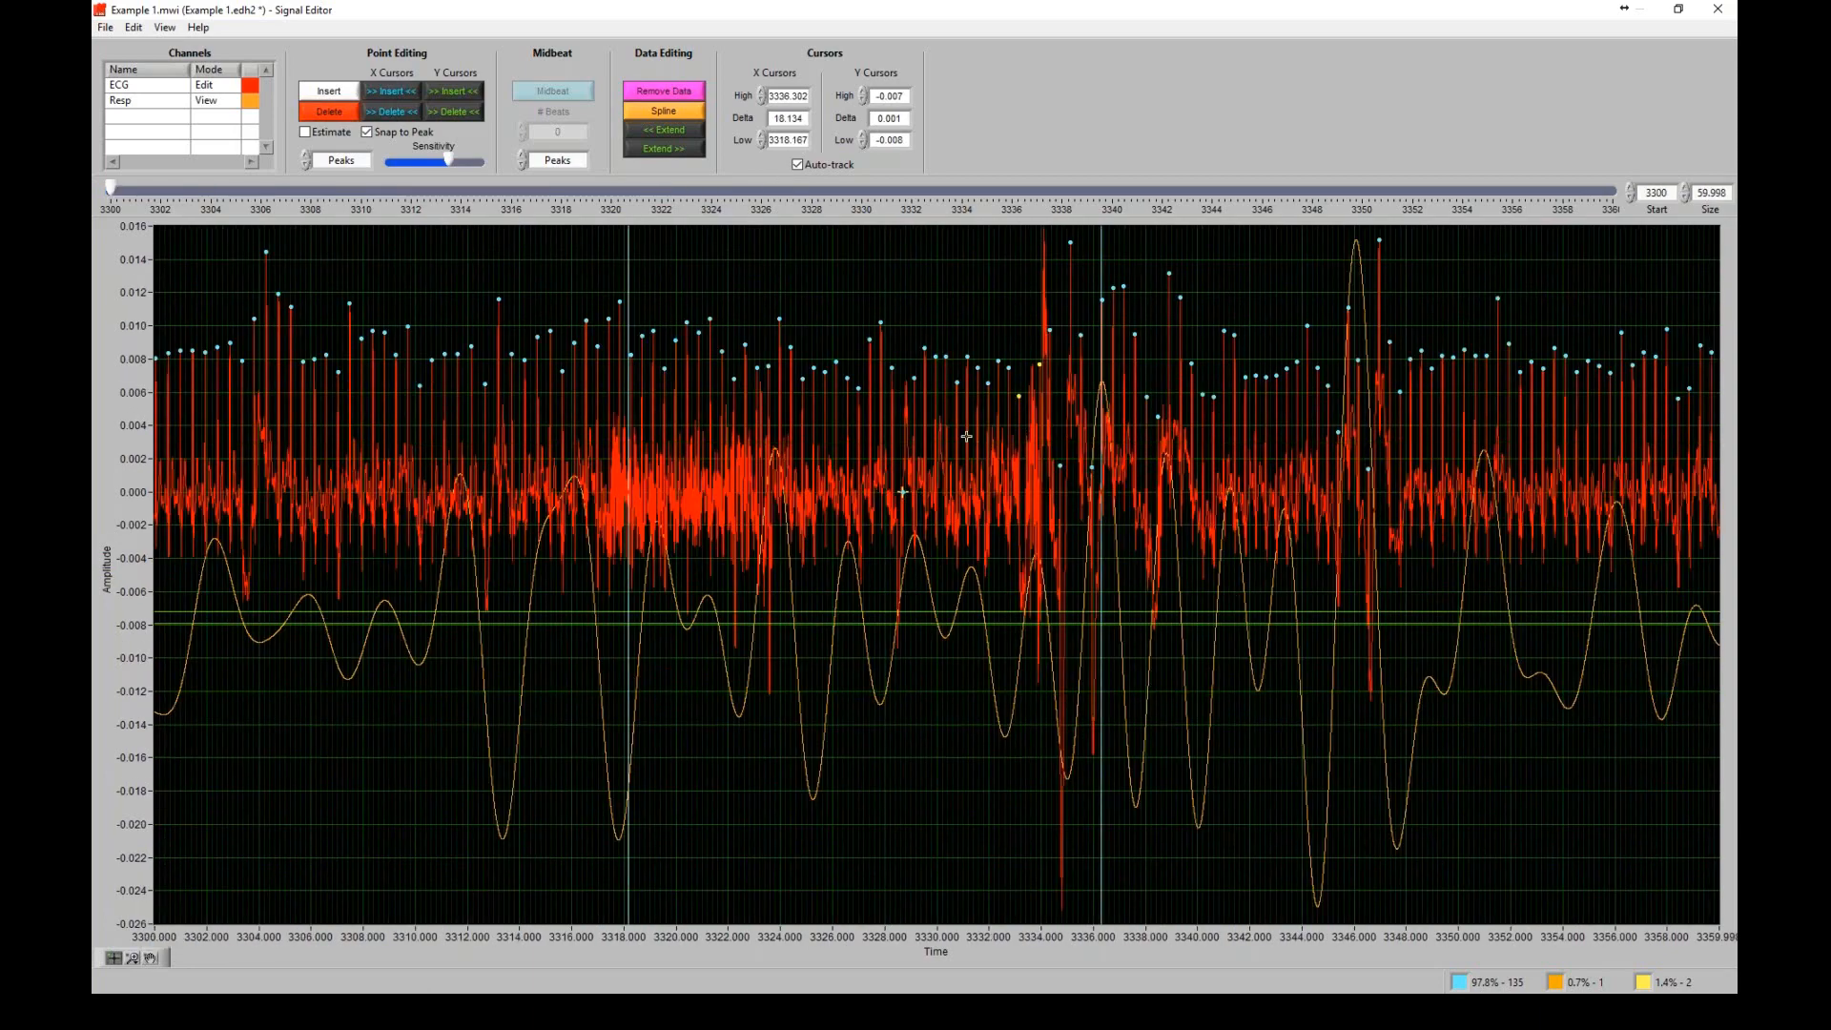
- Insert one midbeat between the next pair of flagged peaks, with the X cursors at 3333.068 s and 3333.973 s
{"action": "left_click", "coordinate": [132, 957]}
{"action": "left_click", "coordinate": [211, 884]}
{"action": "left_click_drag", "start_coordinate": [983, 334], "coordinate": [1076, 336]}
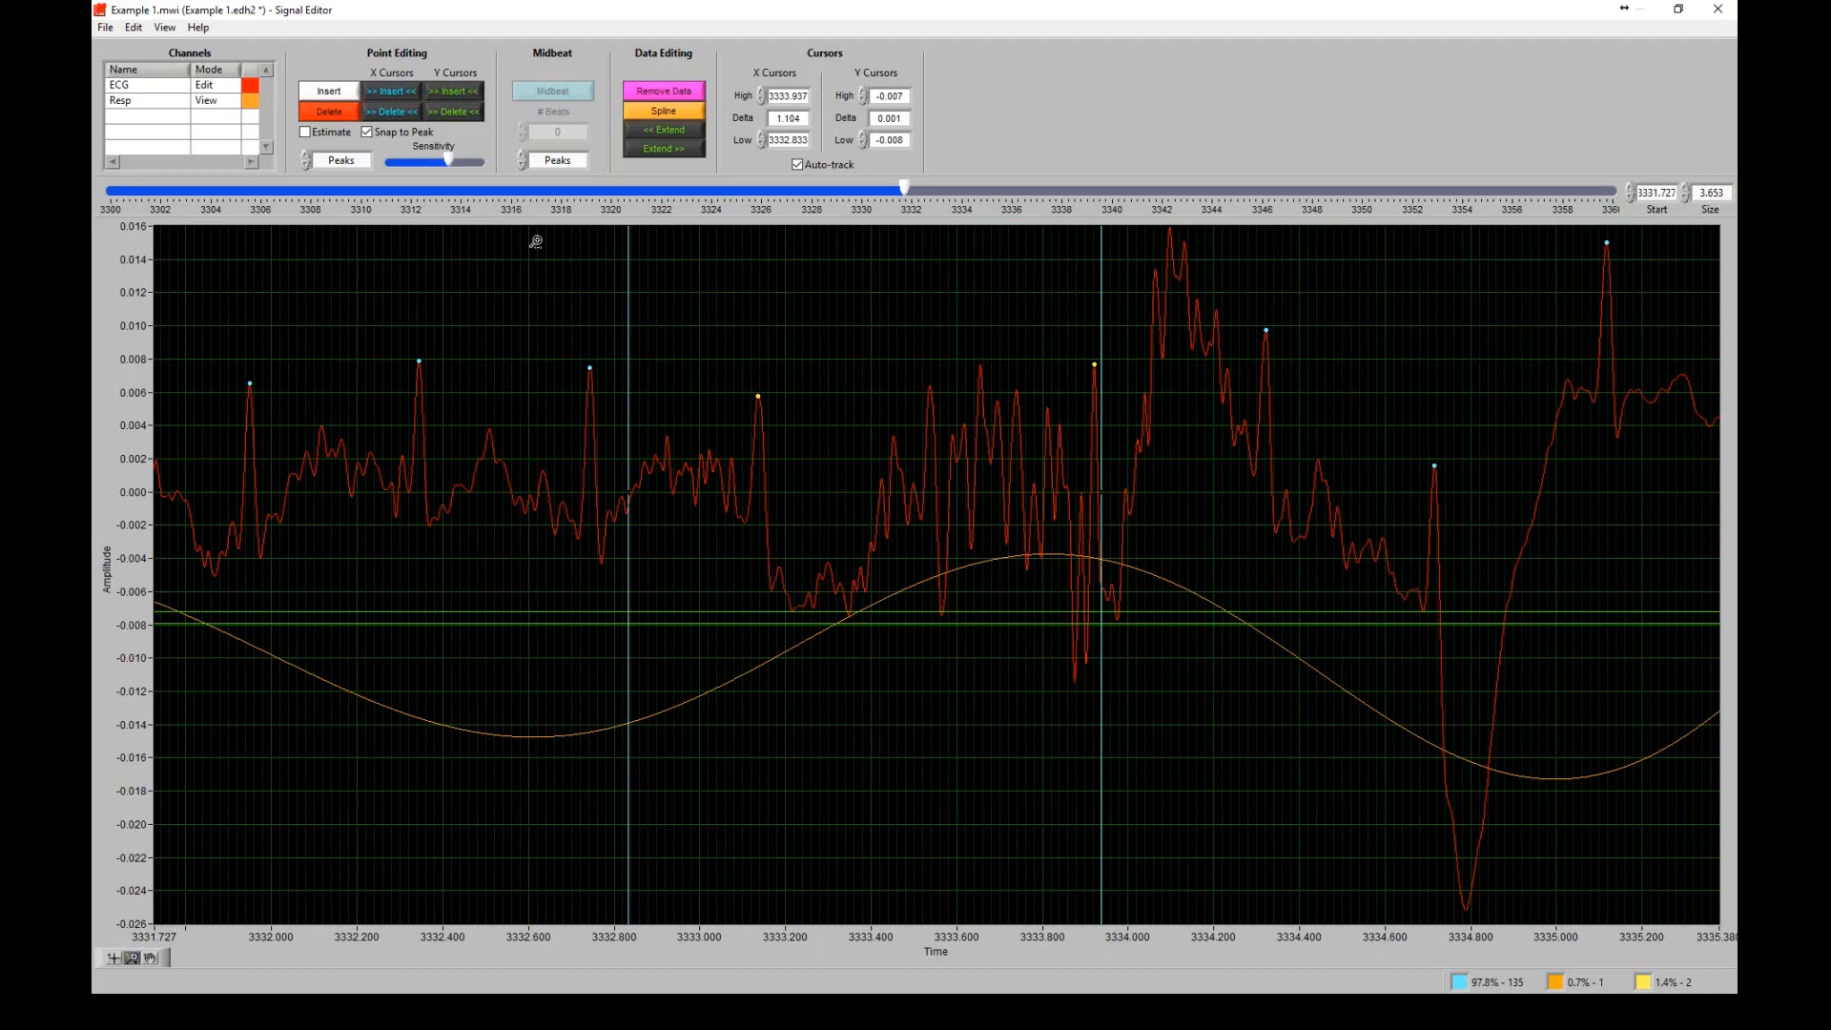
{"action": "left_click", "coordinate": [116, 957]}
{"action": "left_click_drag", "start_coordinate": [1101, 278], "coordinate": [1117, 278]}
{"action": "left_click_drag", "start_coordinate": [628, 266], "coordinate": [728, 280]}
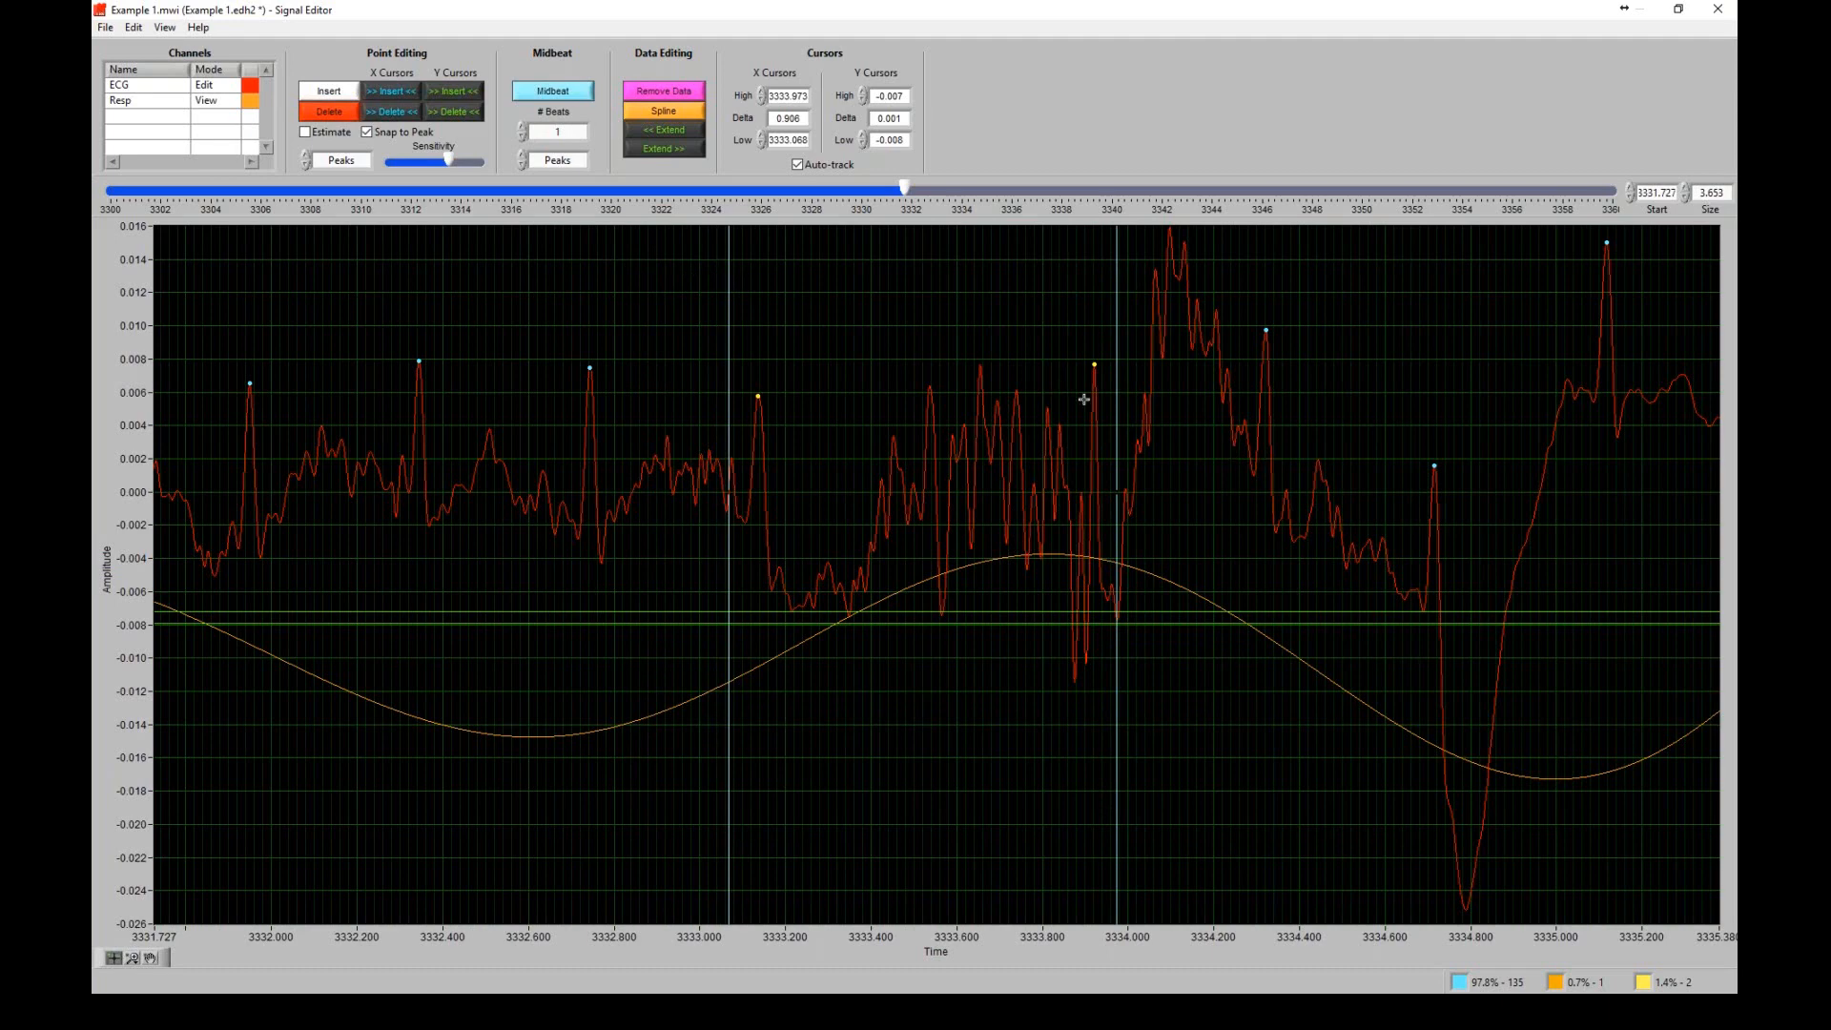
{"action": "left_click", "coordinate": [570, 95]}
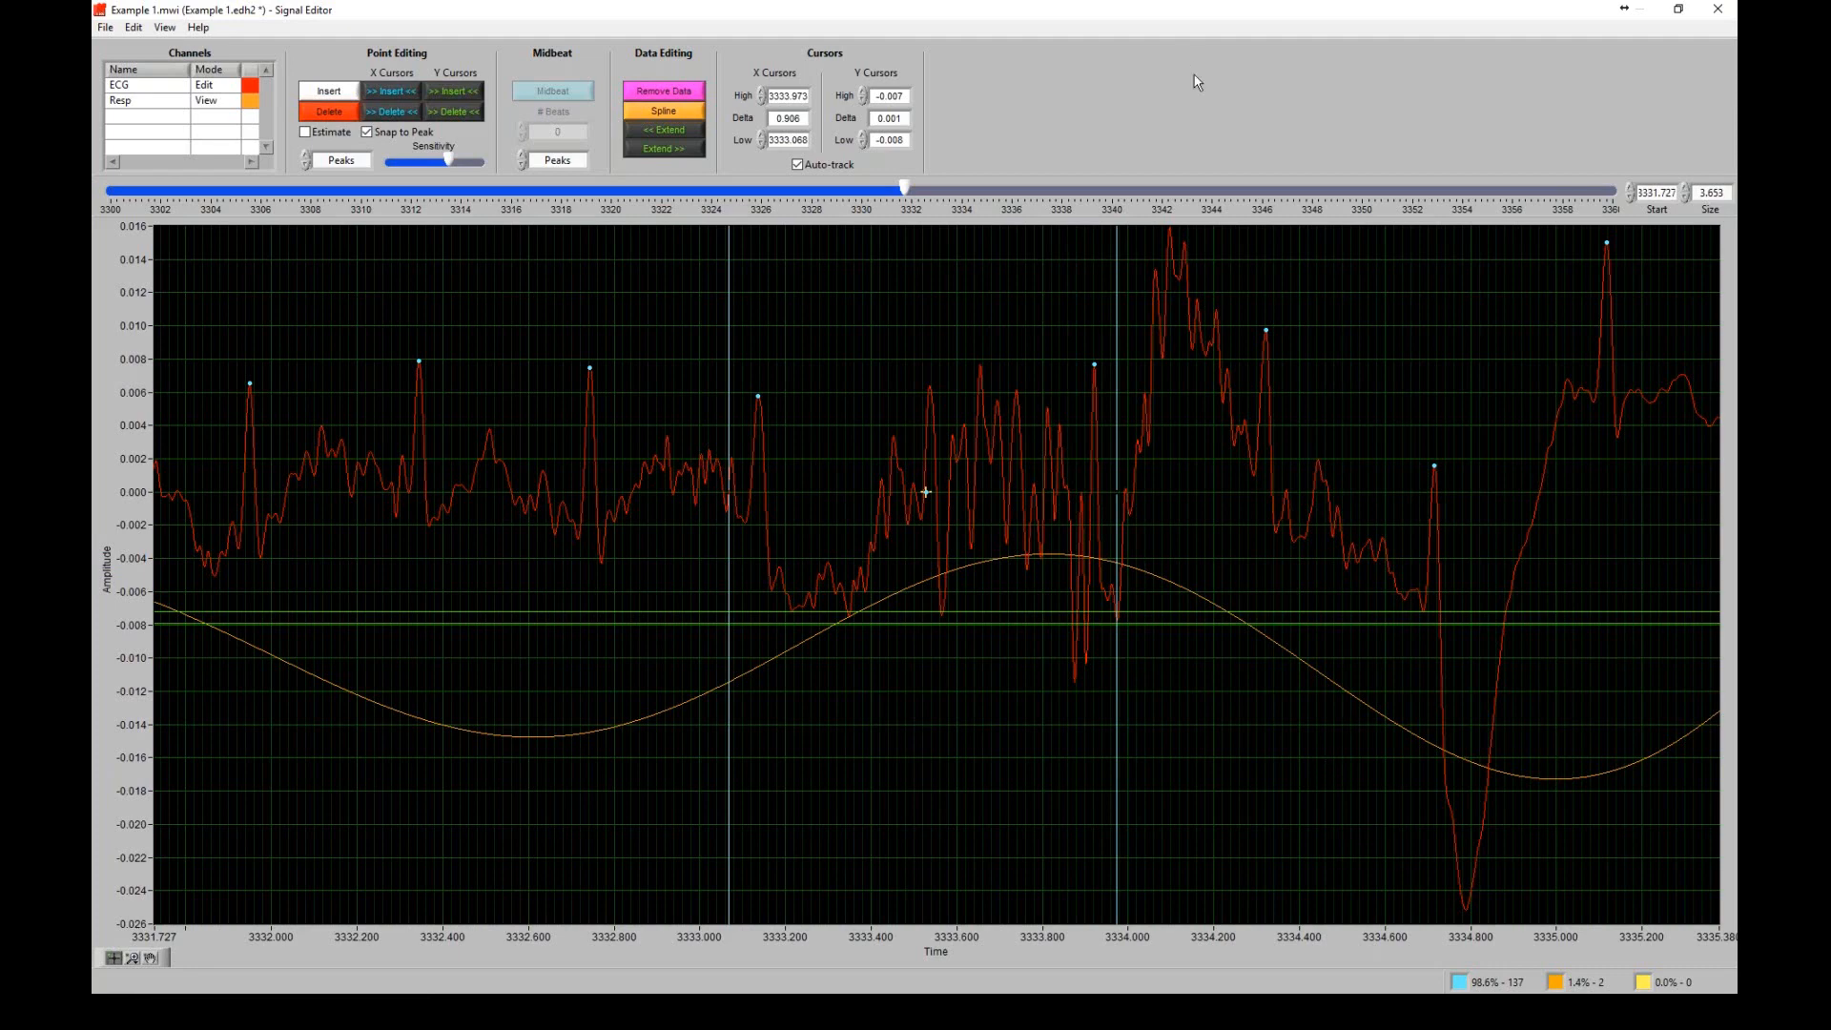
- Save the R peak edits of Example 1 and close the editor to return to the setup
{"action": "key", "text": "ctrl+s"}
{"action": "left_click", "coordinate": [1732, 12]}
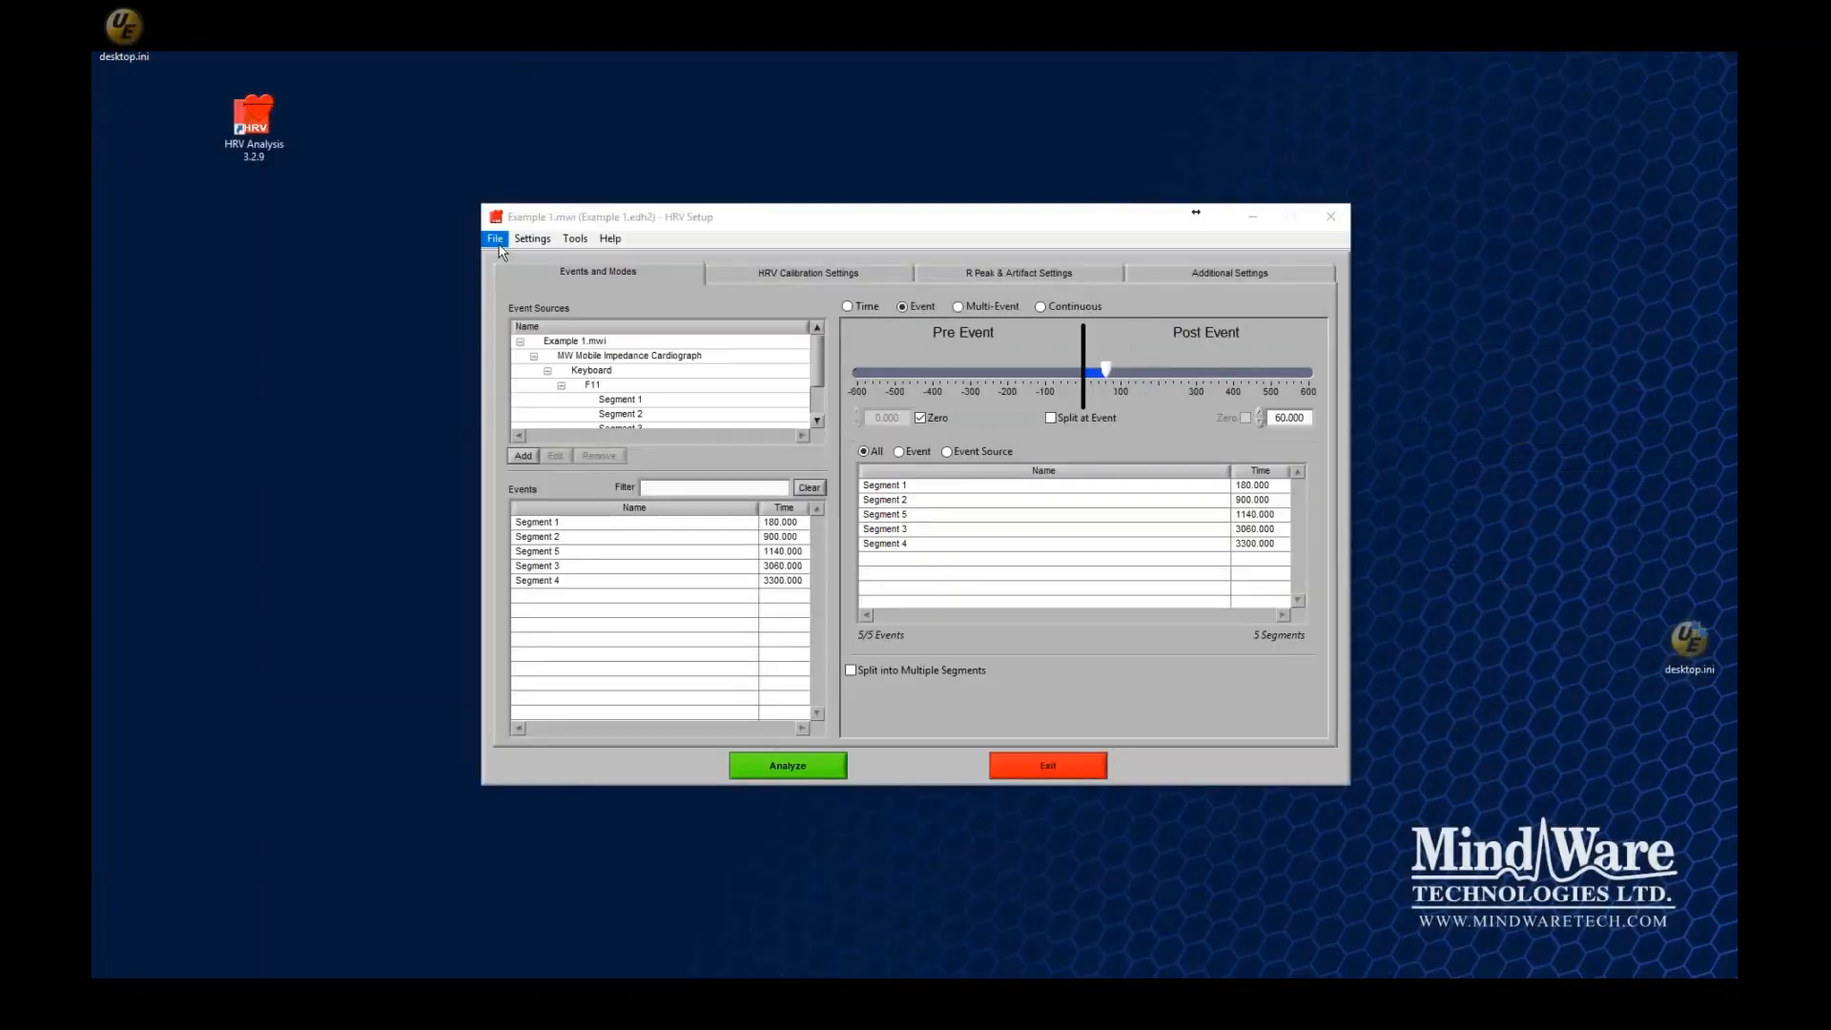
- Open Example 2.mwi with a new edit file and map its ECG channel to MOBILE04_ECG -S1
{"action": "left_click", "coordinate": [495, 238]}
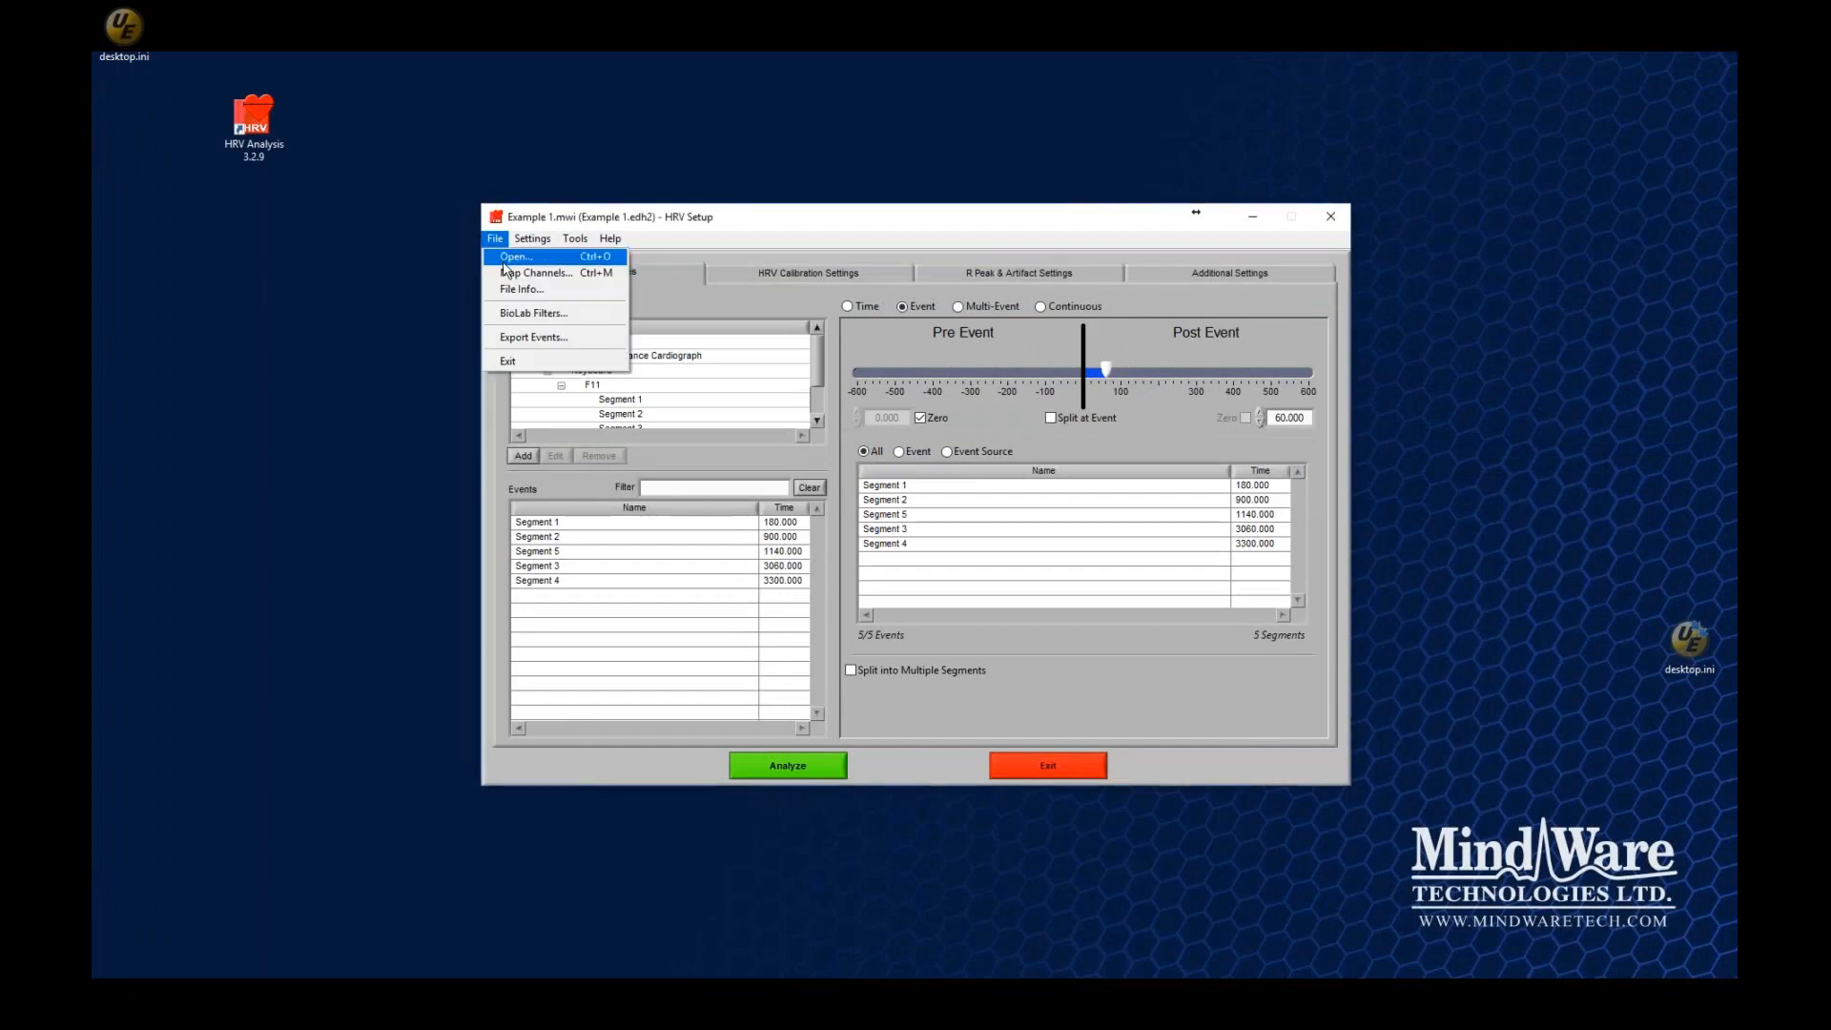
{"action": "key", "text": "Escape"}
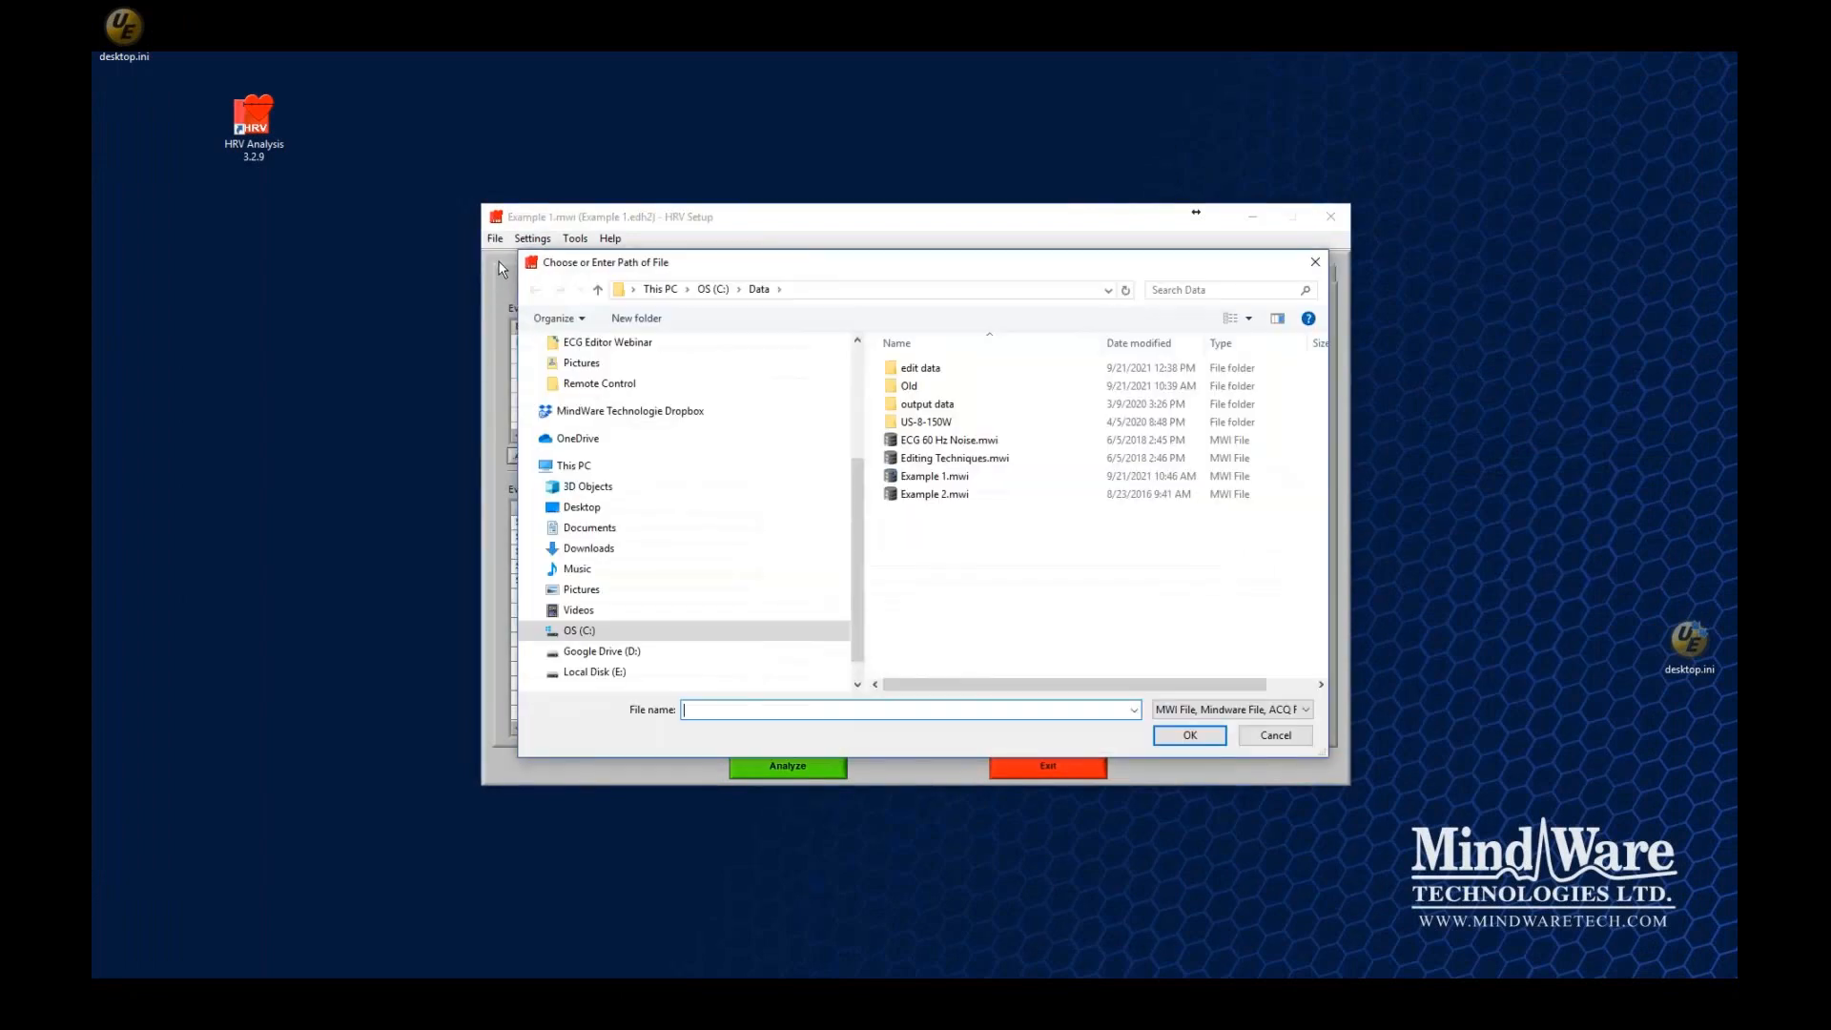
{"action": "double_click", "coordinate": [950, 494]}
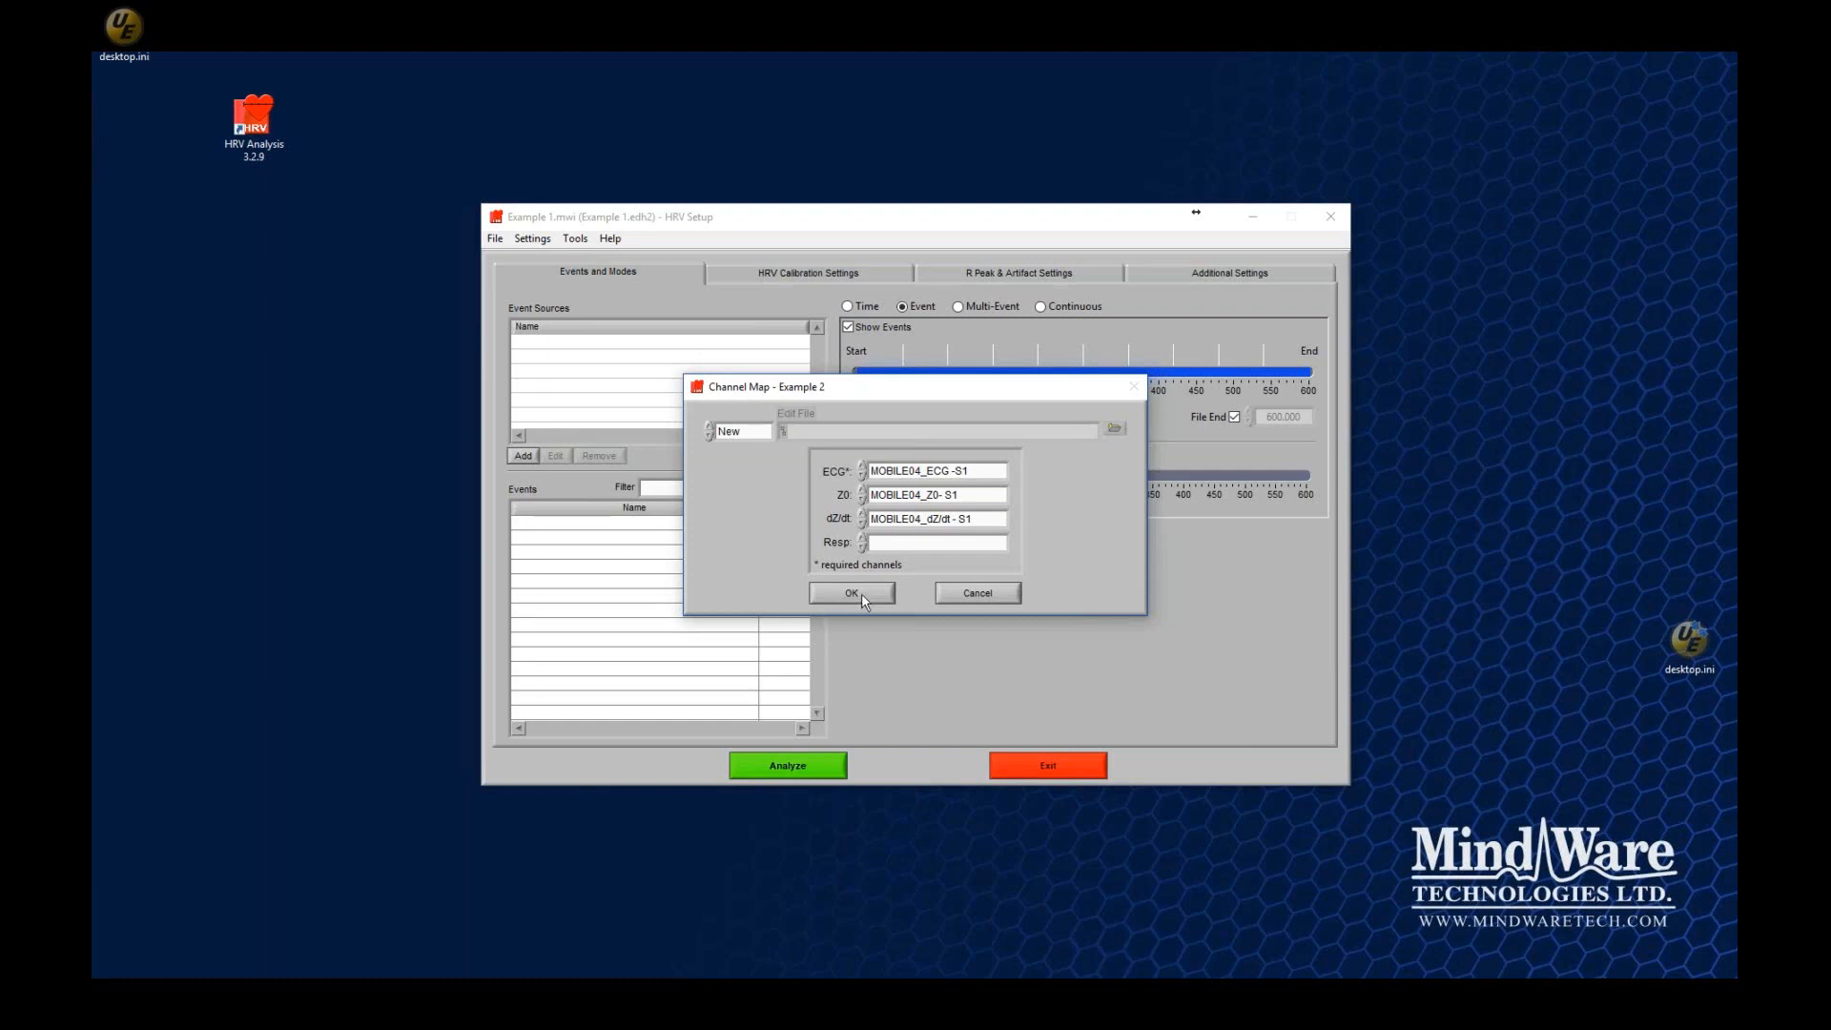
{"action": "left_click", "coordinate": [972, 471]}
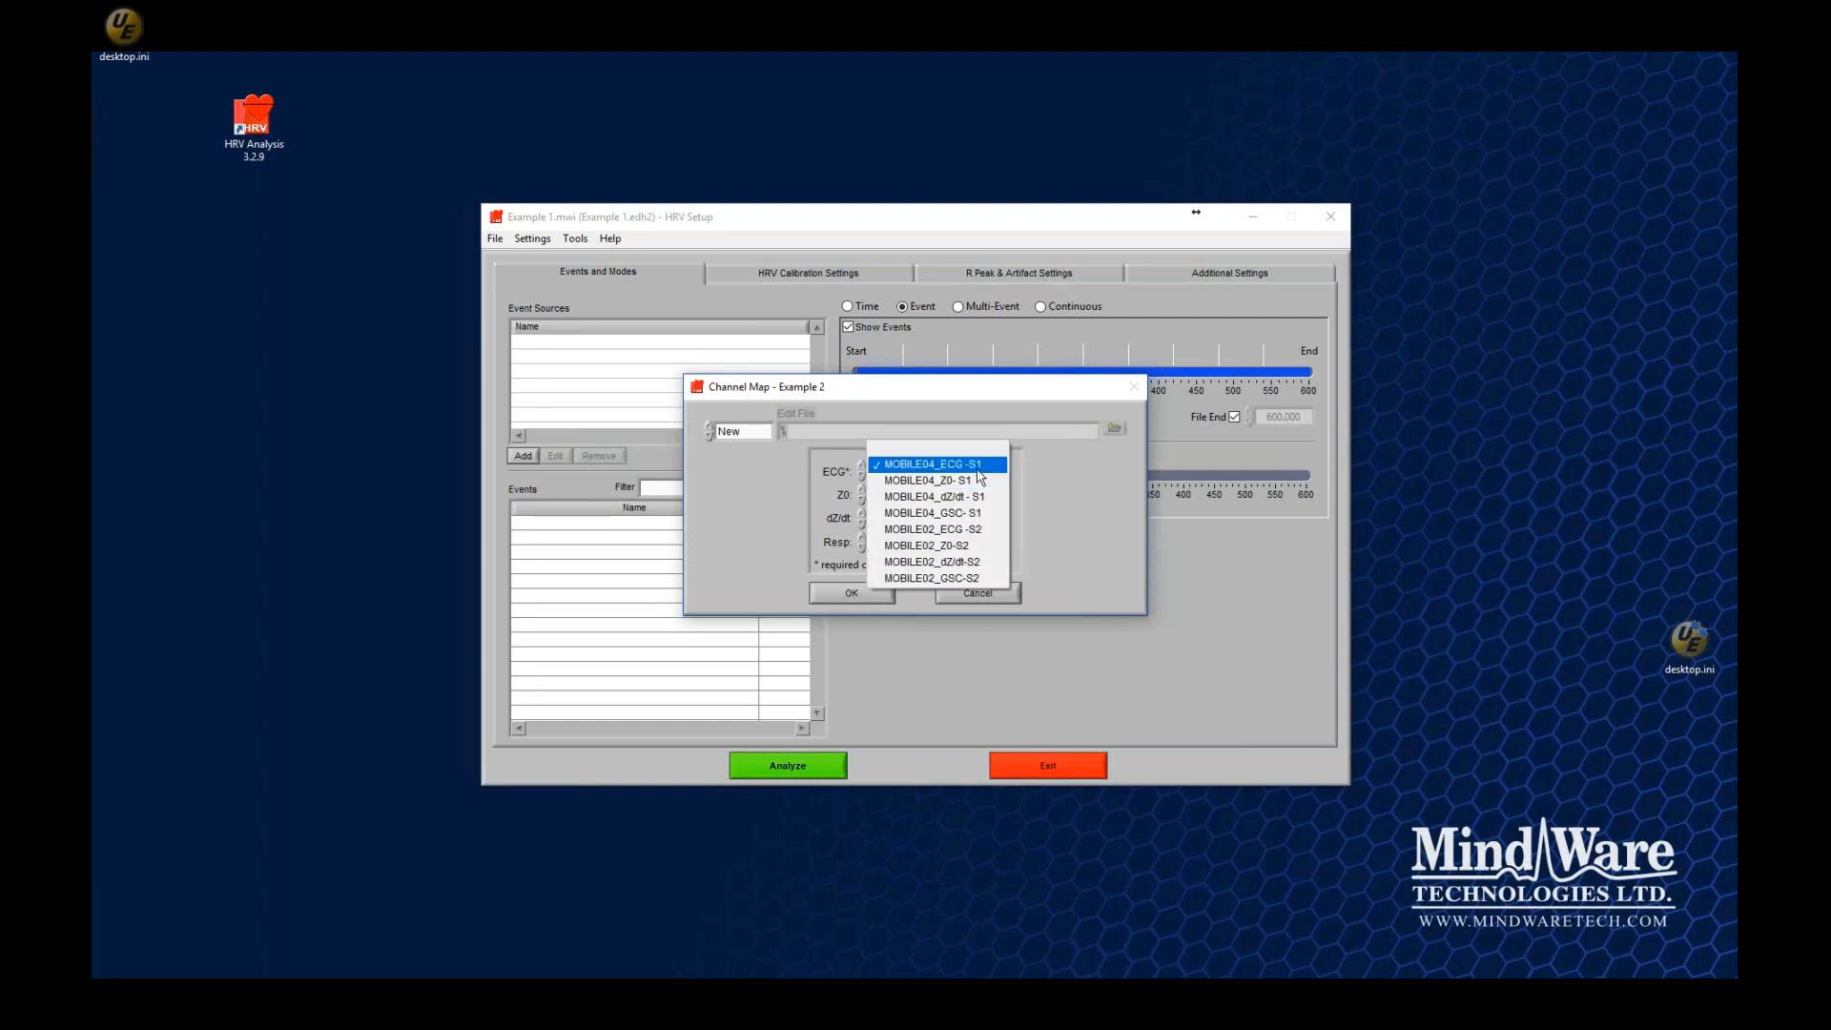
{"action": "left_click", "coordinate": [973, 464]}
{"action": "left_click", "coordinate": [830, 592]}
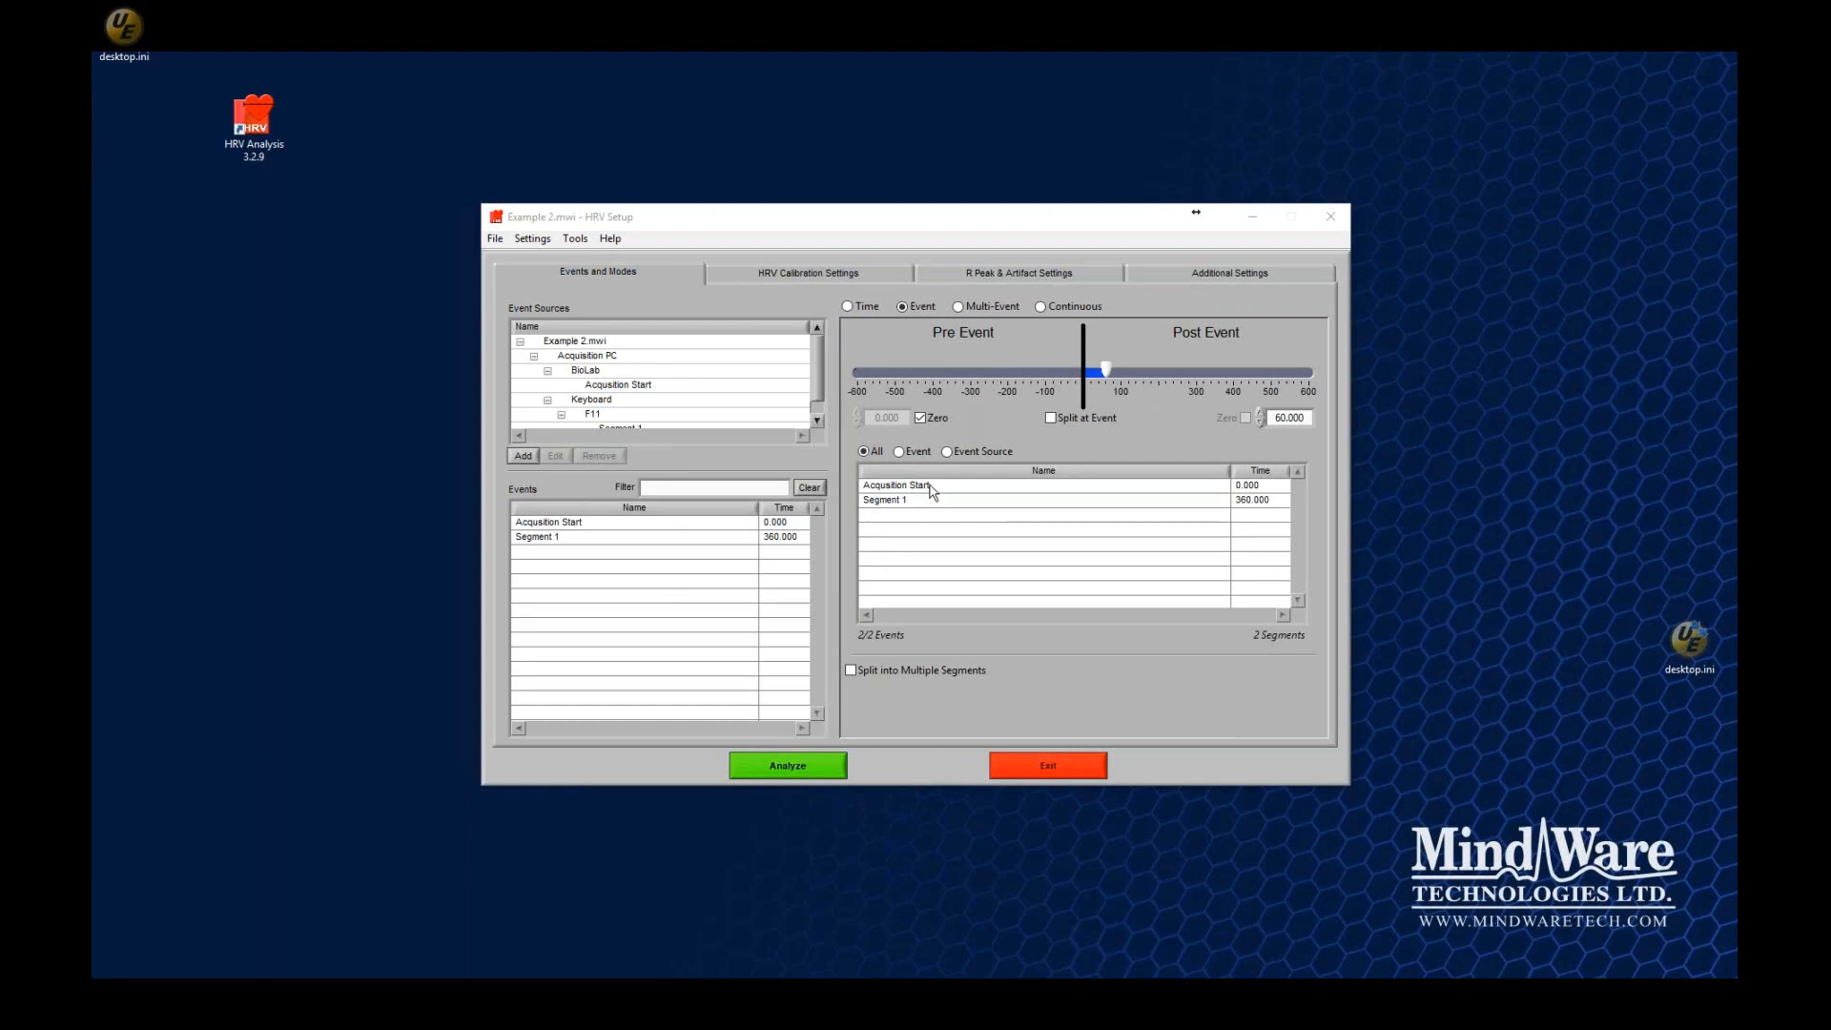
- Restrict the analysis to the Segment 1 event by removing Acquisition Start, and run it in a maximized analysis window
{"action": "left_click", "coordinate": [900, 452]}
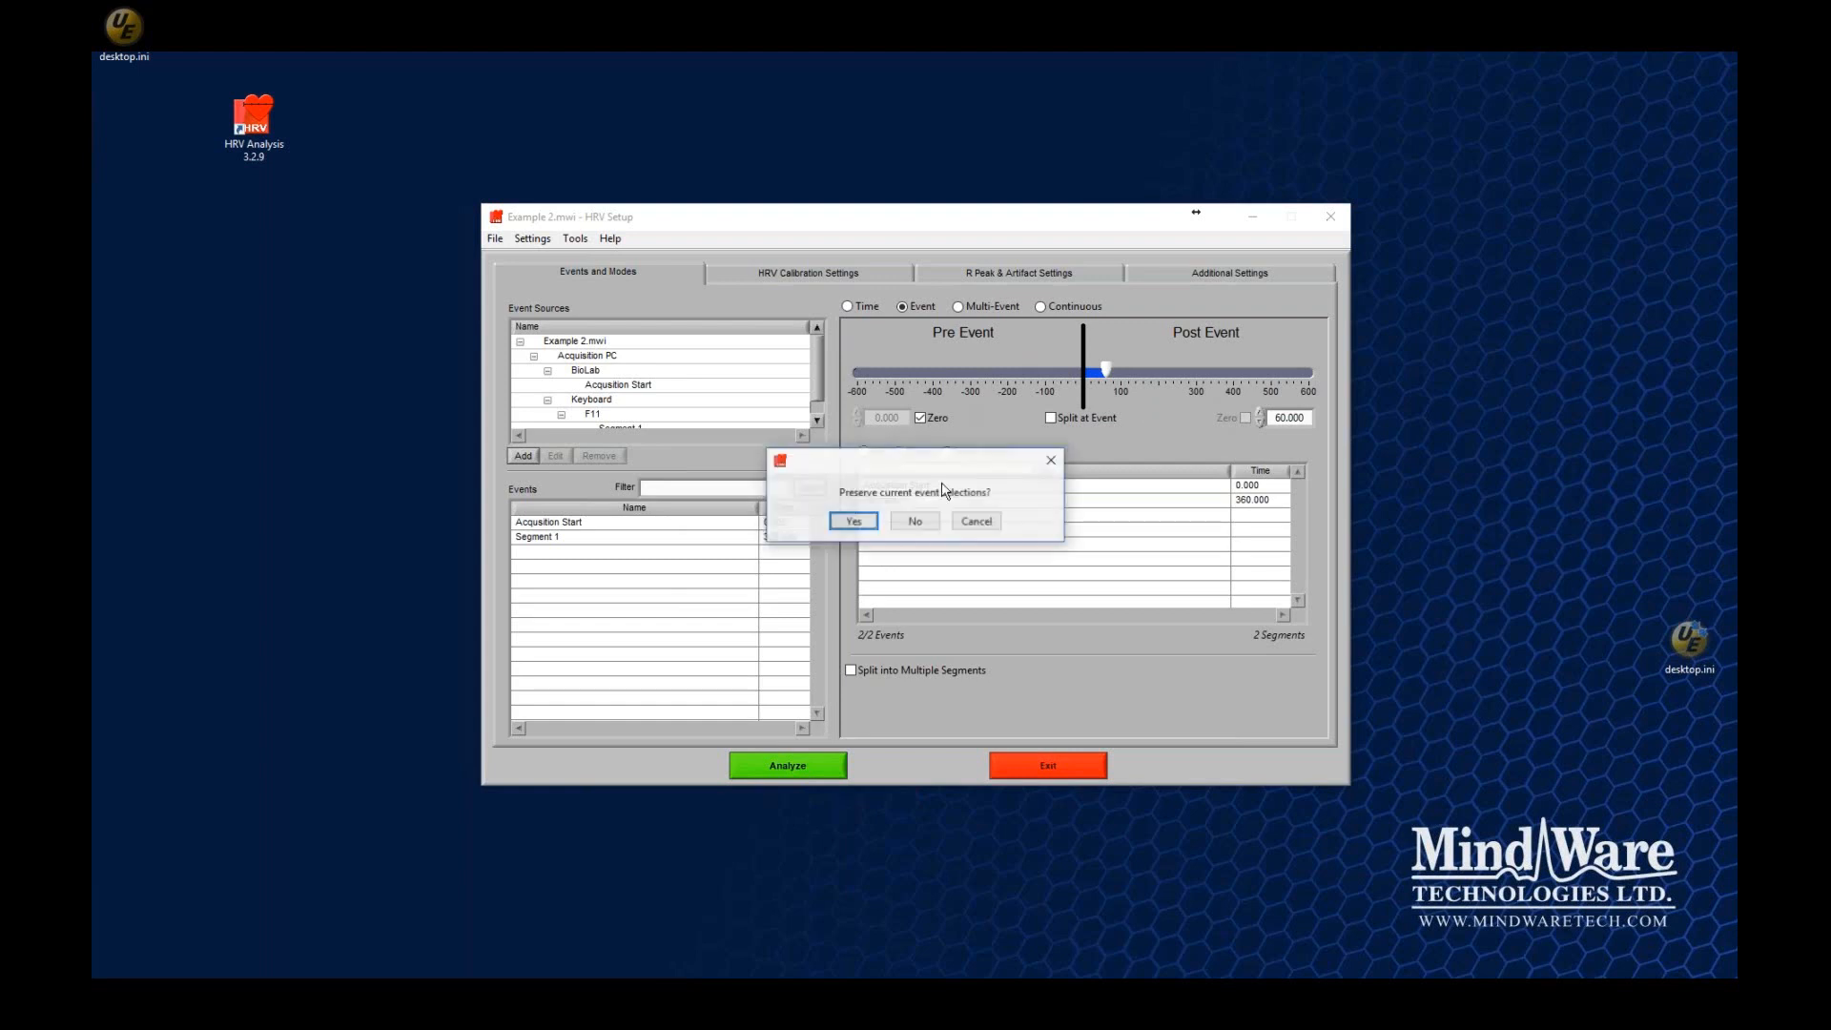
{"action": "left_click", "coordinate": [864, 524]}
{"action": "double_click", "coordinate": [937, 486]}
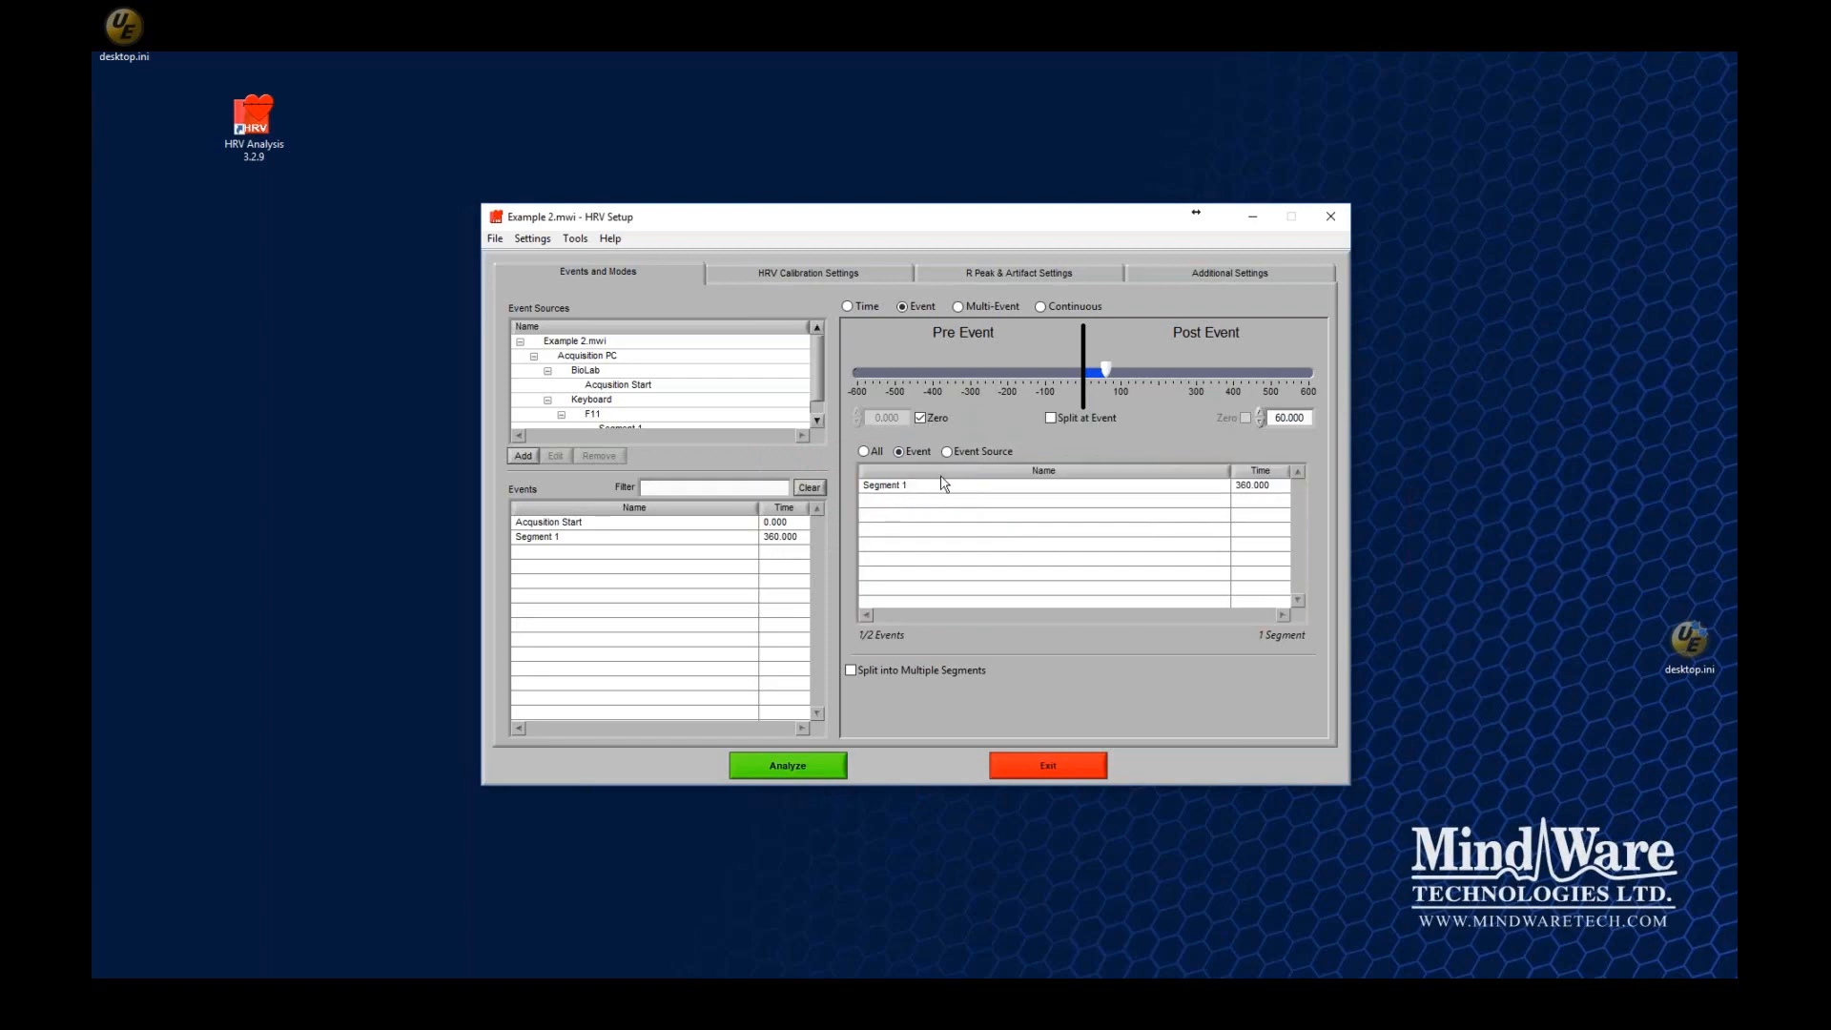
{"action": "left_click", "coordinate": [880, 488]}
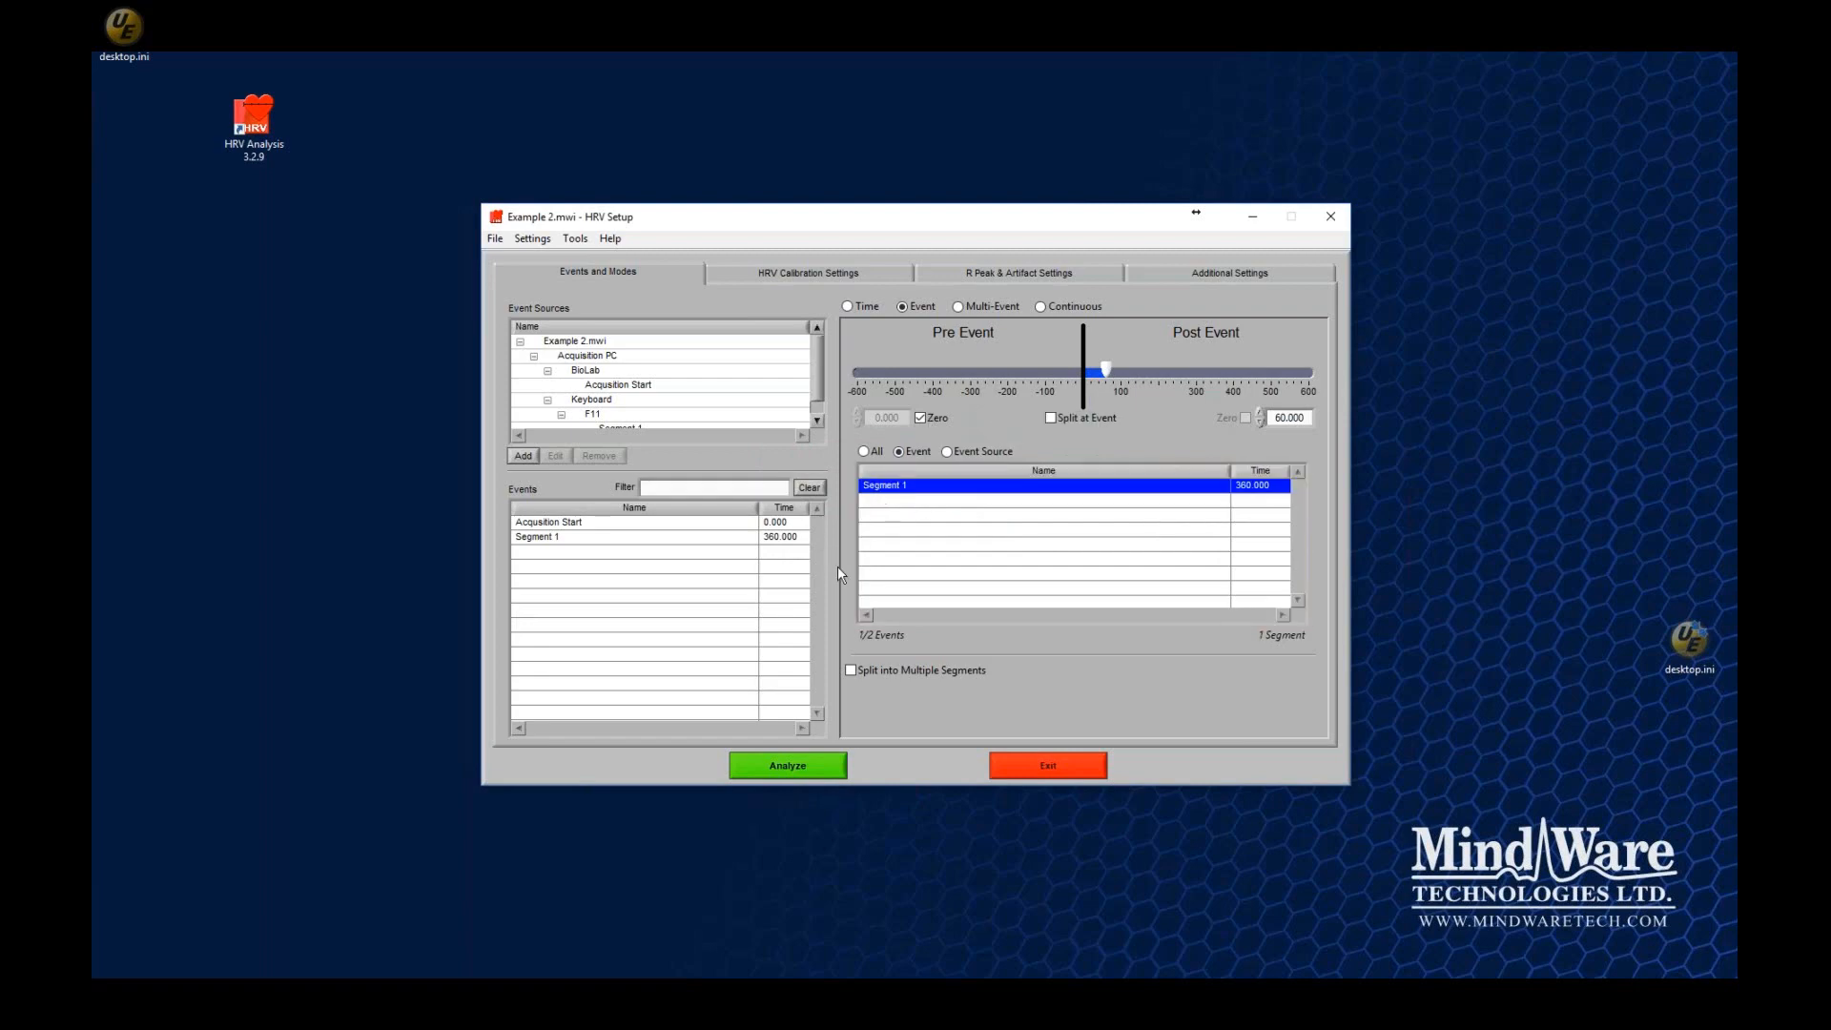
{"action": "left_click", "coordinate": [803, 763]}
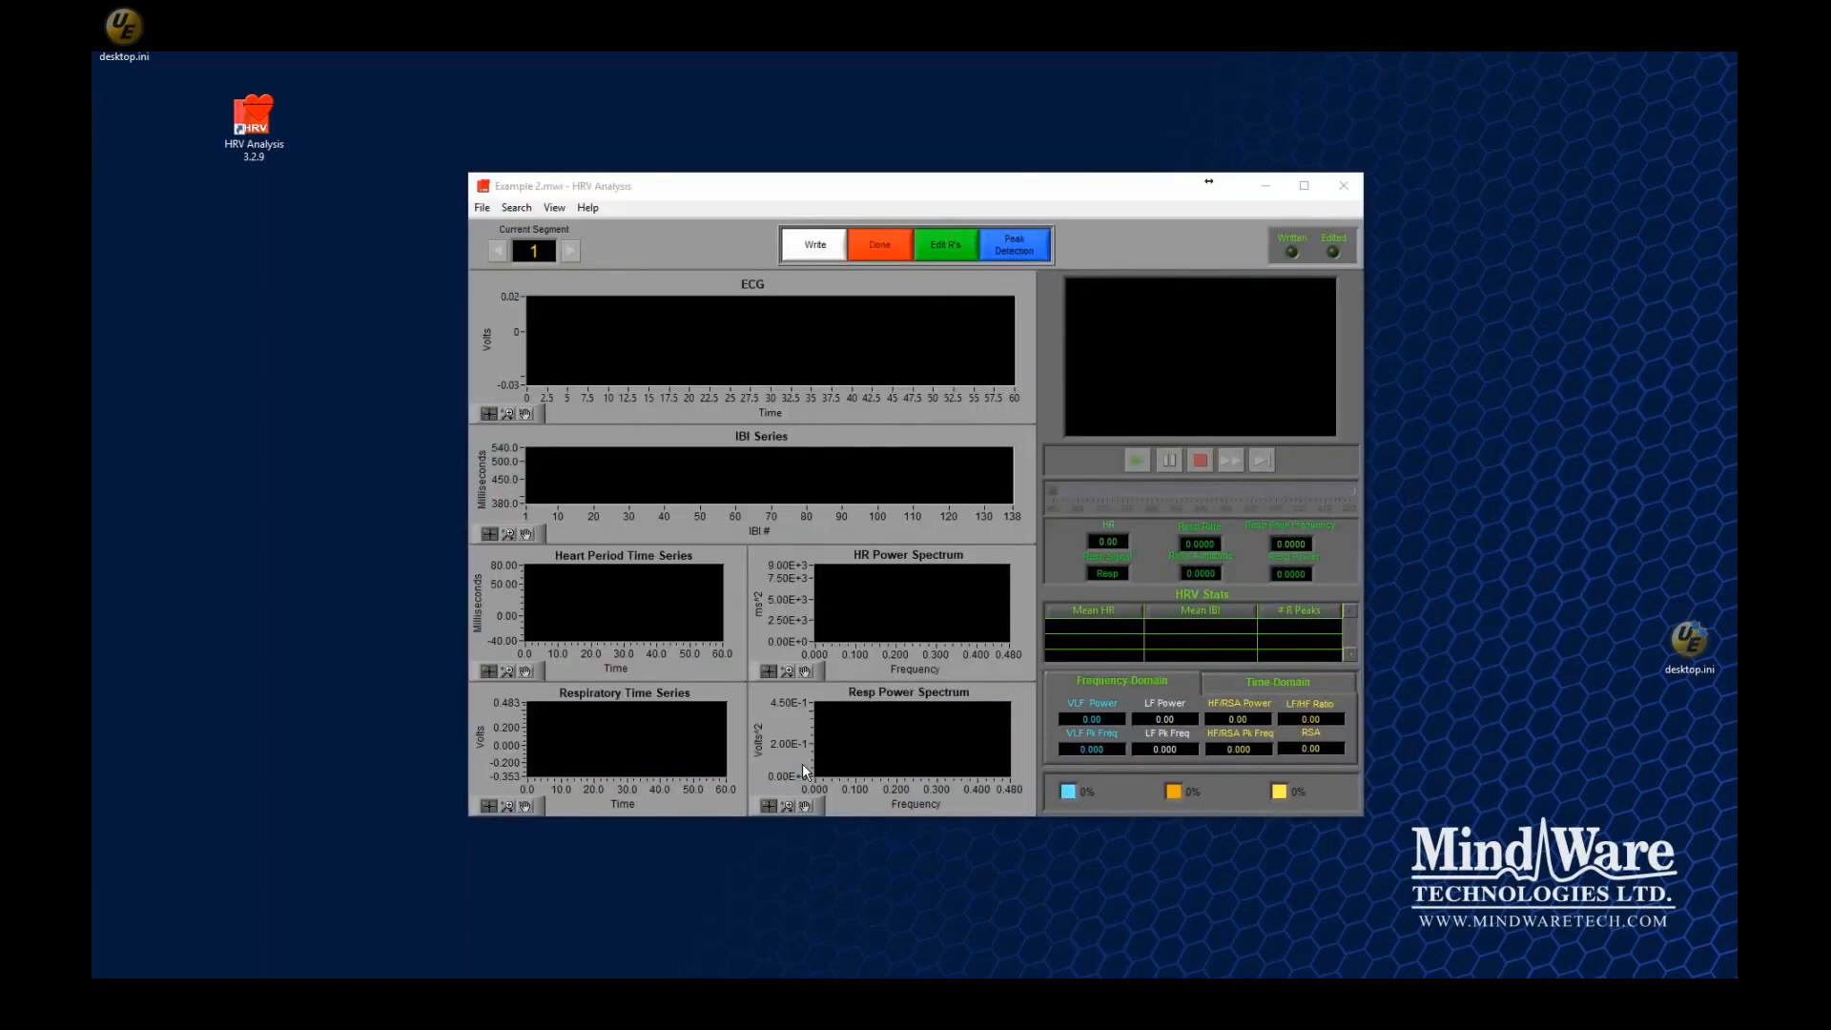
{"action": "left_click", "coordinate": [1304, 185]}
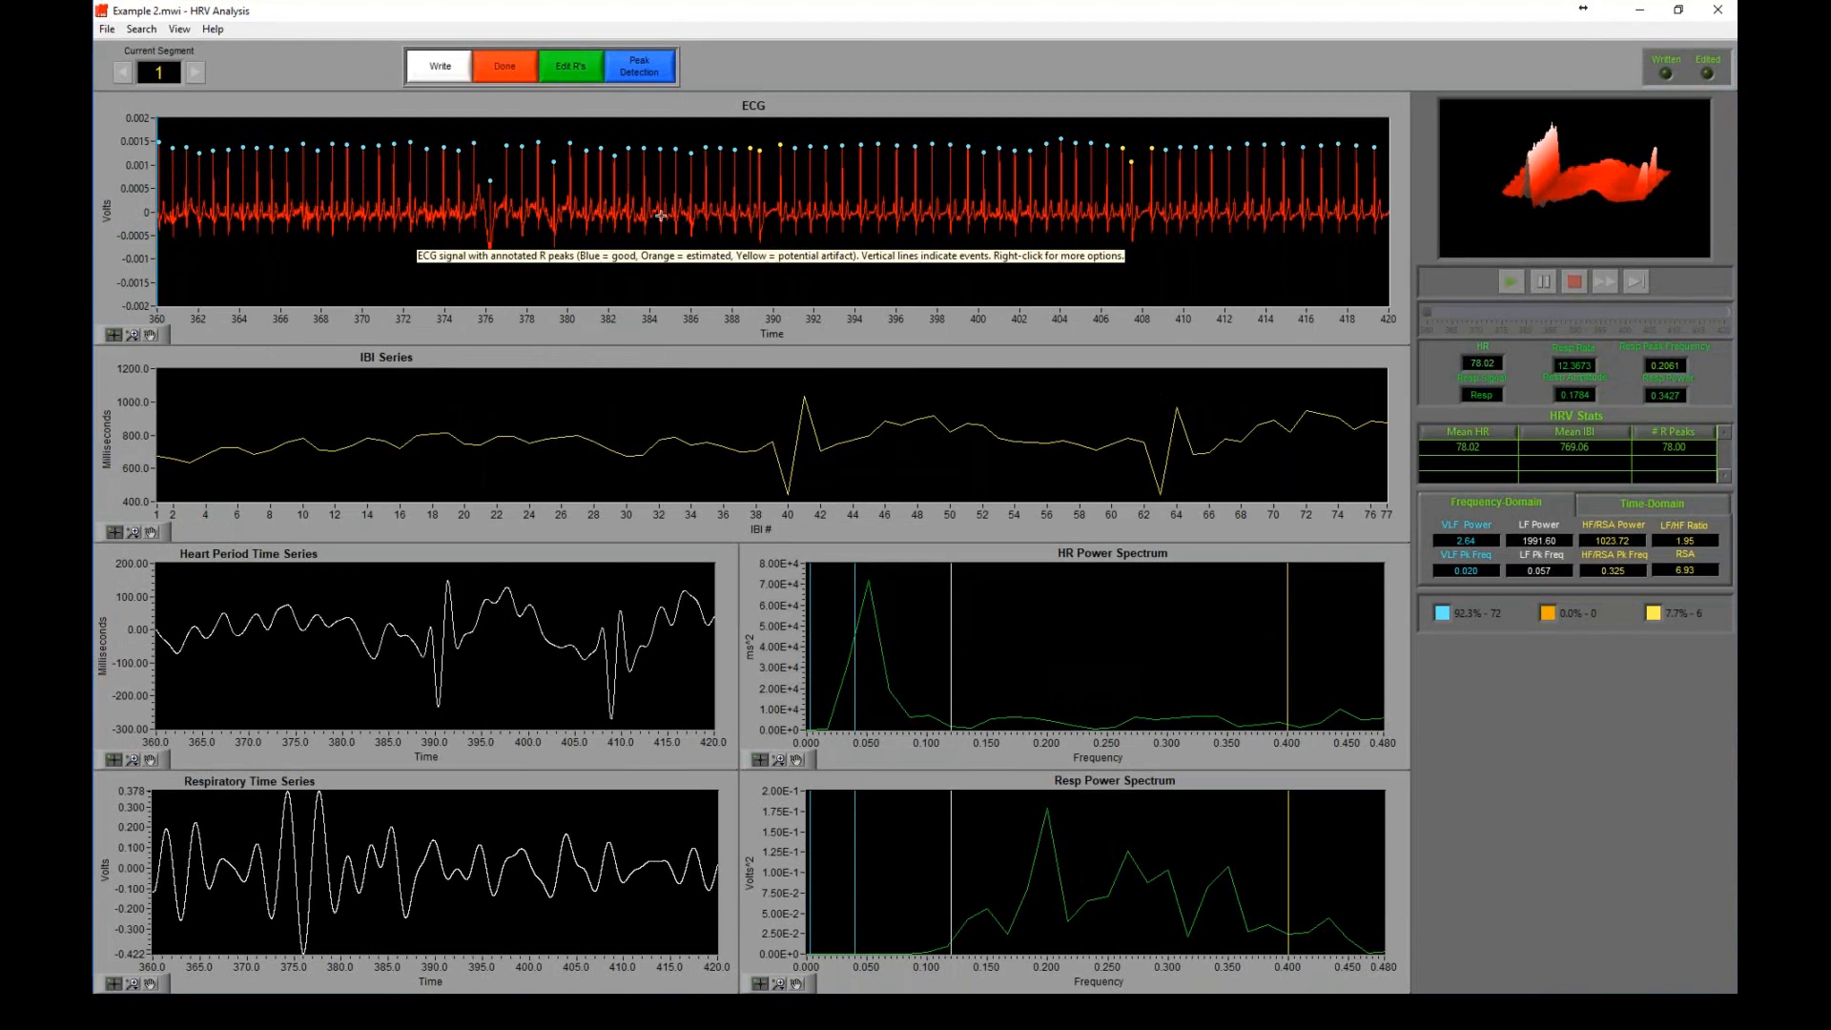
- Examine the ECG beats around 373 to 379 s and the flagged R peaks around 386 to 392 s
{"action": "left_click", "coordinate": [131, 335]}
{"action": "left_click", "coordinate": [196, 351]}
{"action": "left_click_drag", "start_coordinate": [427, 188], "coordinate": [554, 191]}
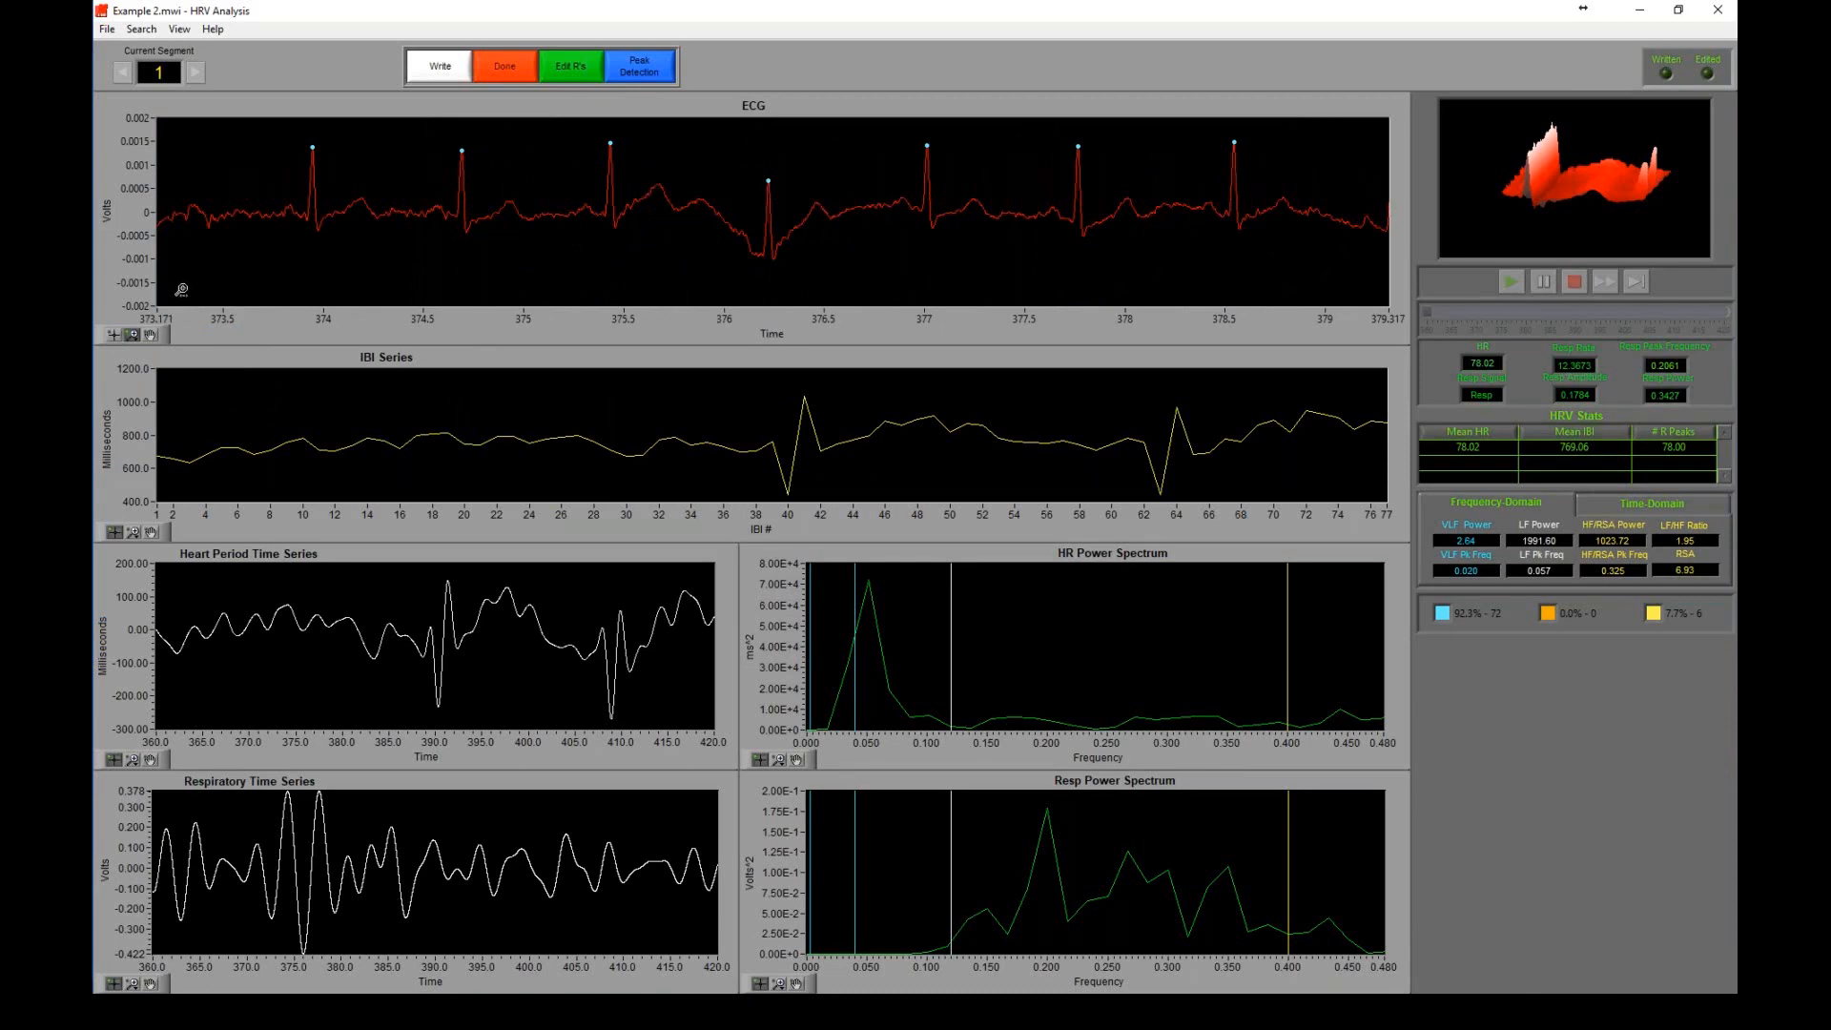
{"action": "left_click", "coordinate": [134, 334]}
{"action": "left_click", "coordinate": [164, 390]}
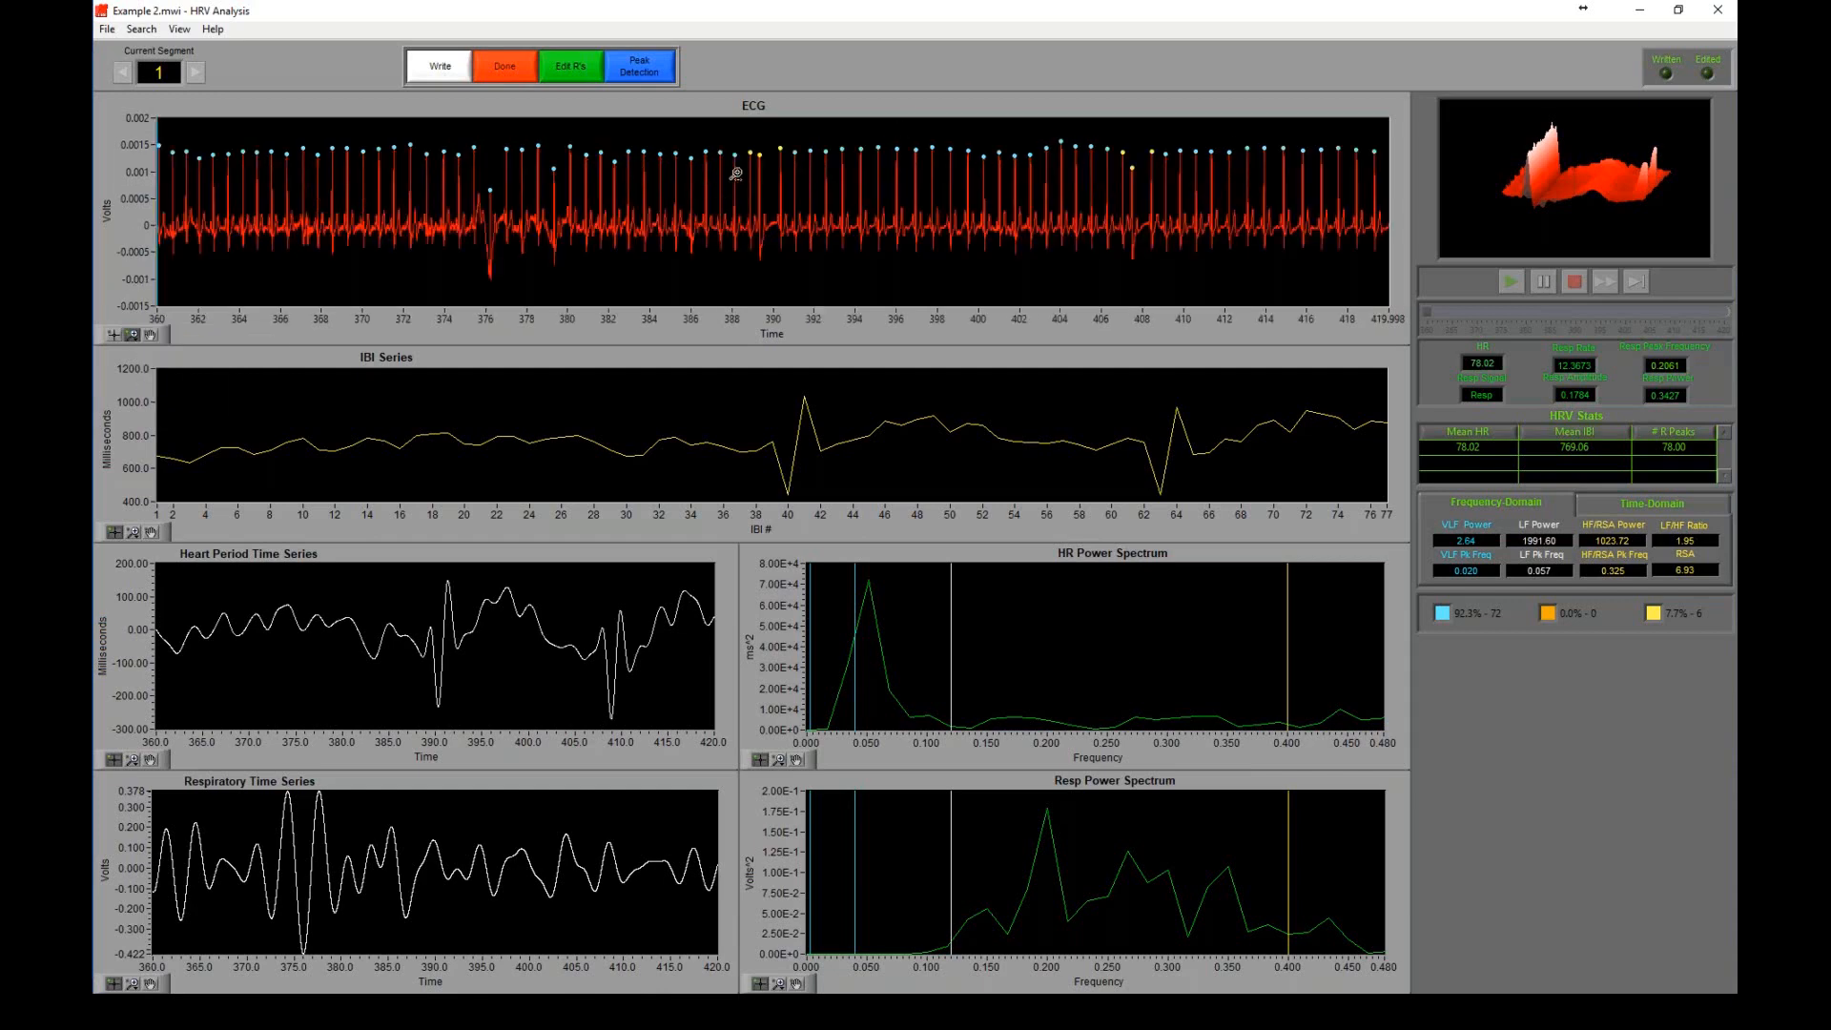
{"action": "left_click_drag", "start_coordinate": [699, 186], "coordinate": [820, 184]}
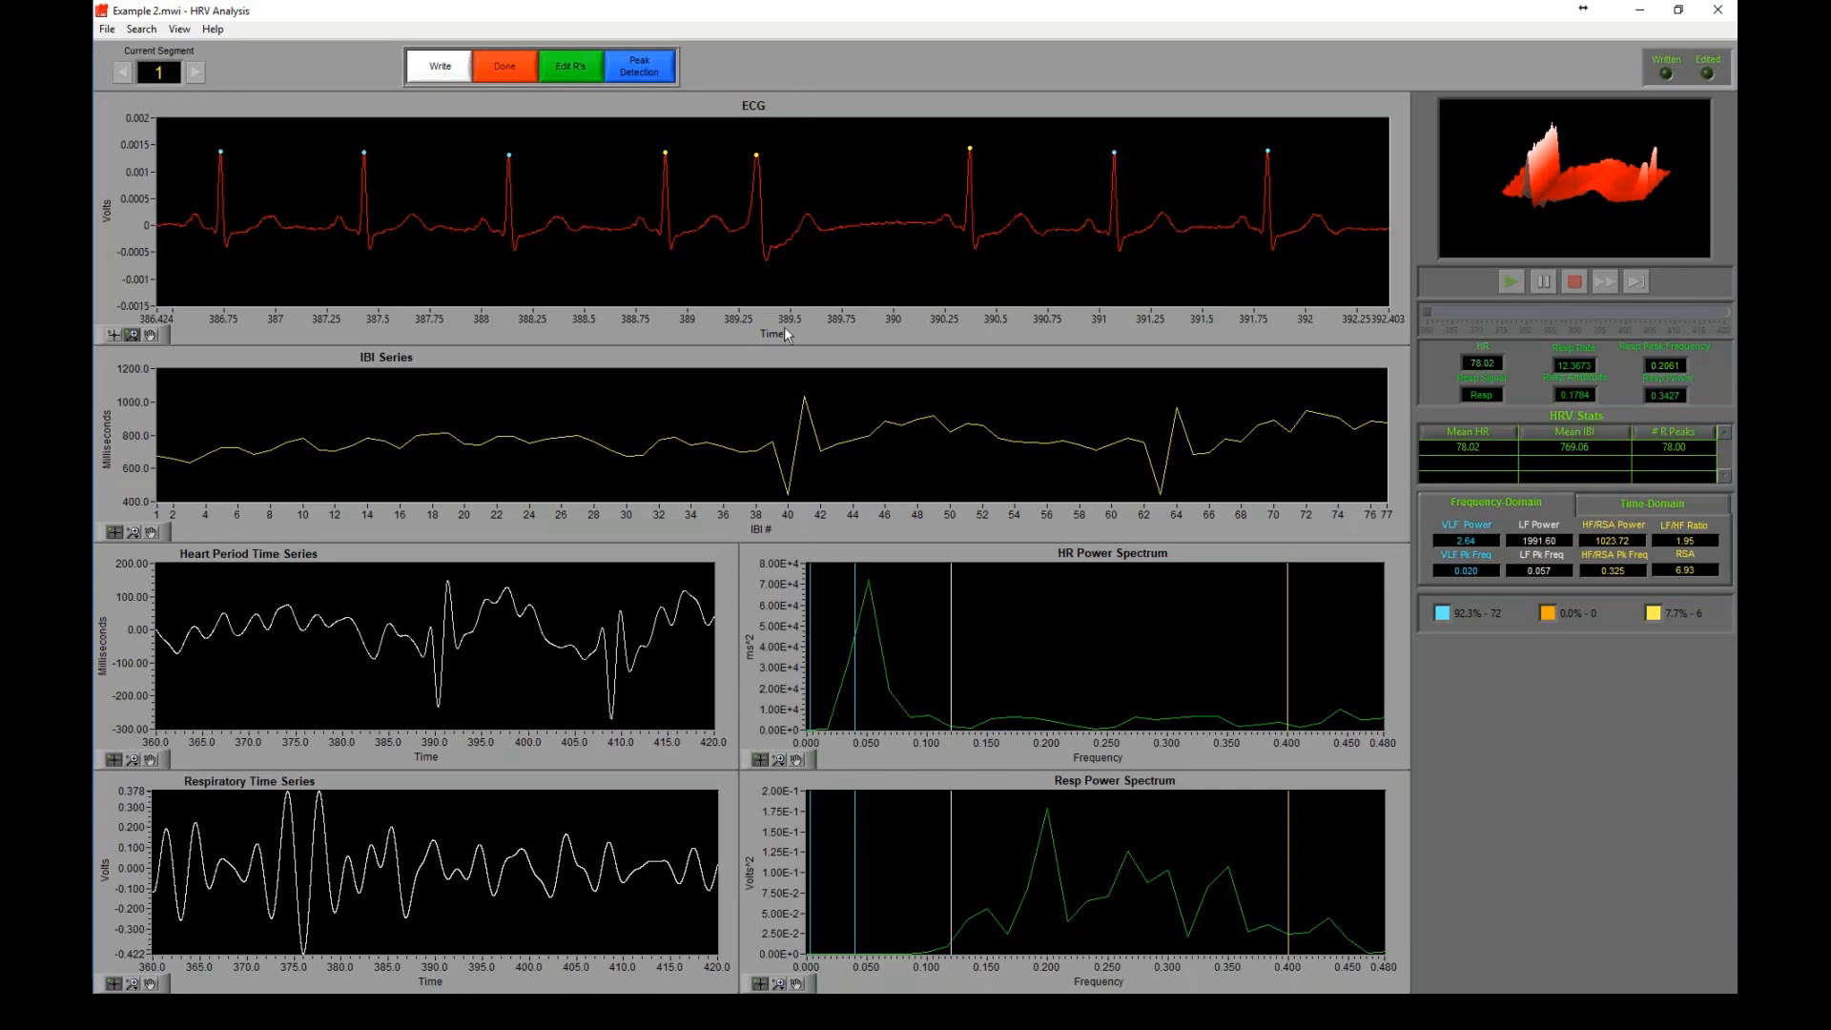
{"action": "mouse_move", "coordinate": [785, 328]}
- Open the R peaks of segment 1 in the signal editor and maximize the editor window
{"action": "left_click", "coordinate": [589, 74]}
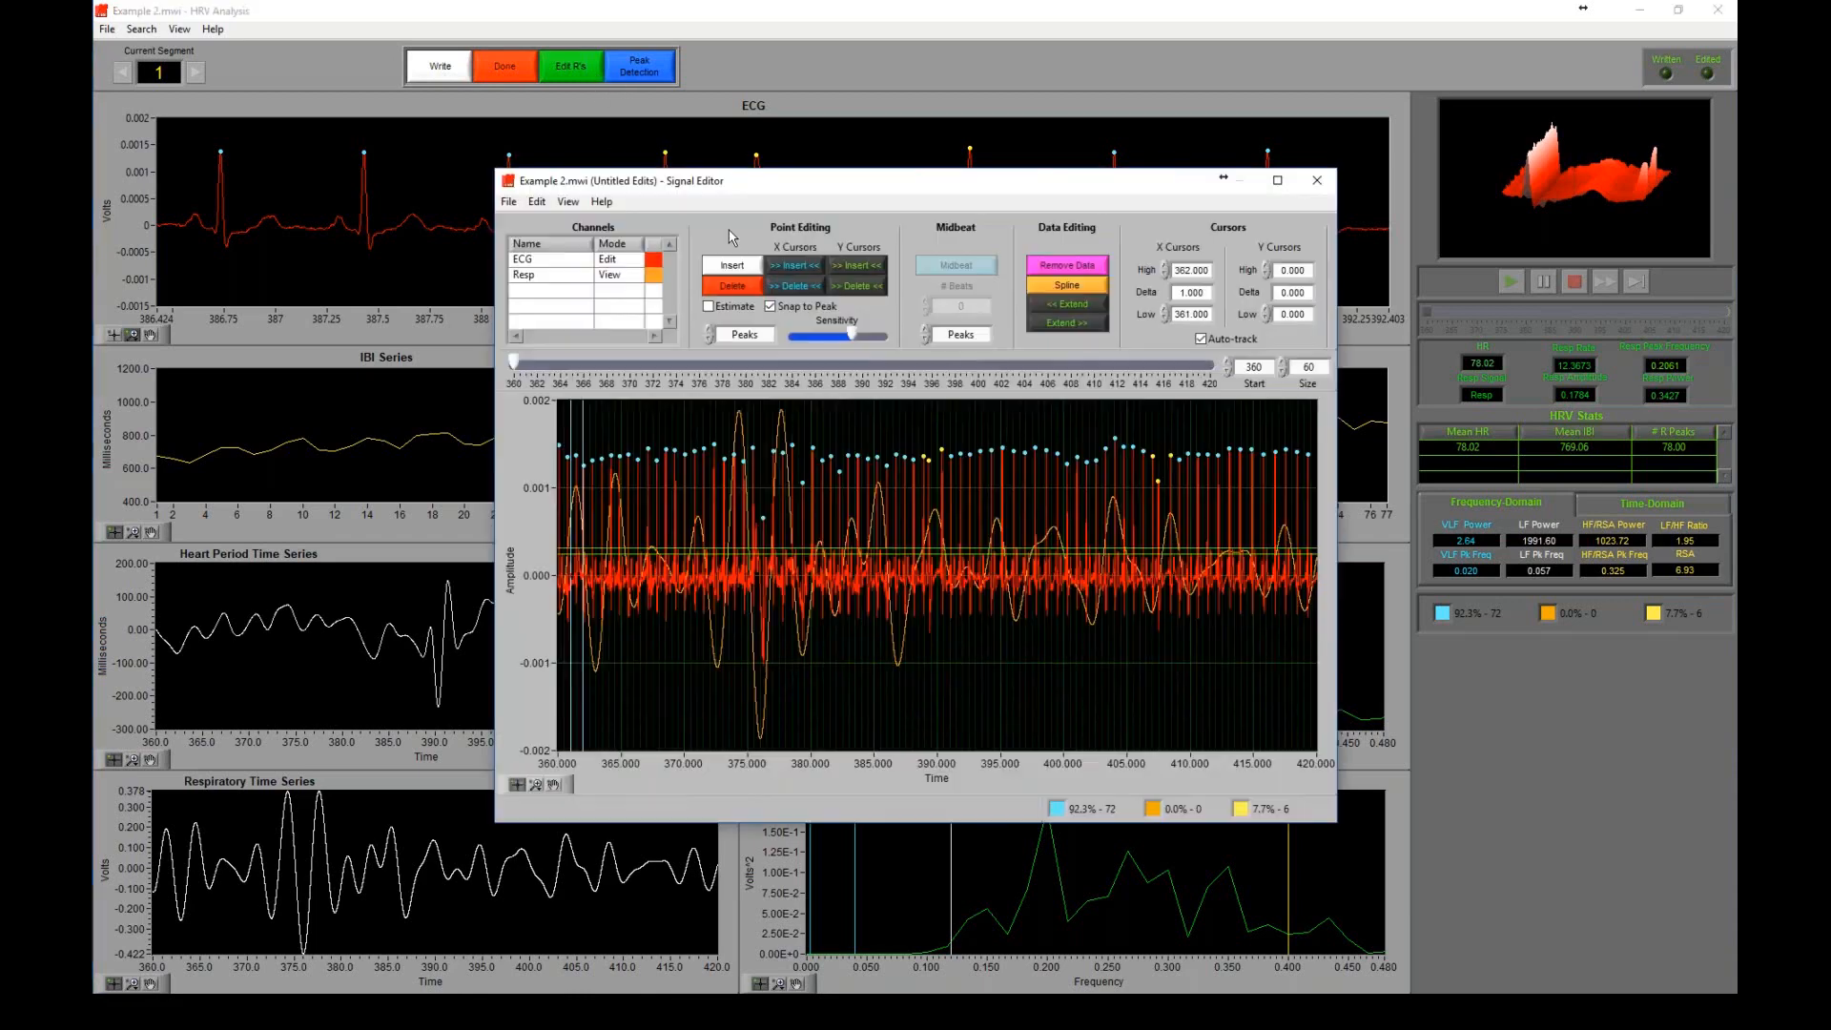
{"action": "left_click", "coordinate": [1289, 181]}
{"action": "left_click", "coordinate": [132, 957]}
{"action": "left_click", "coordinate": [203, 874]}
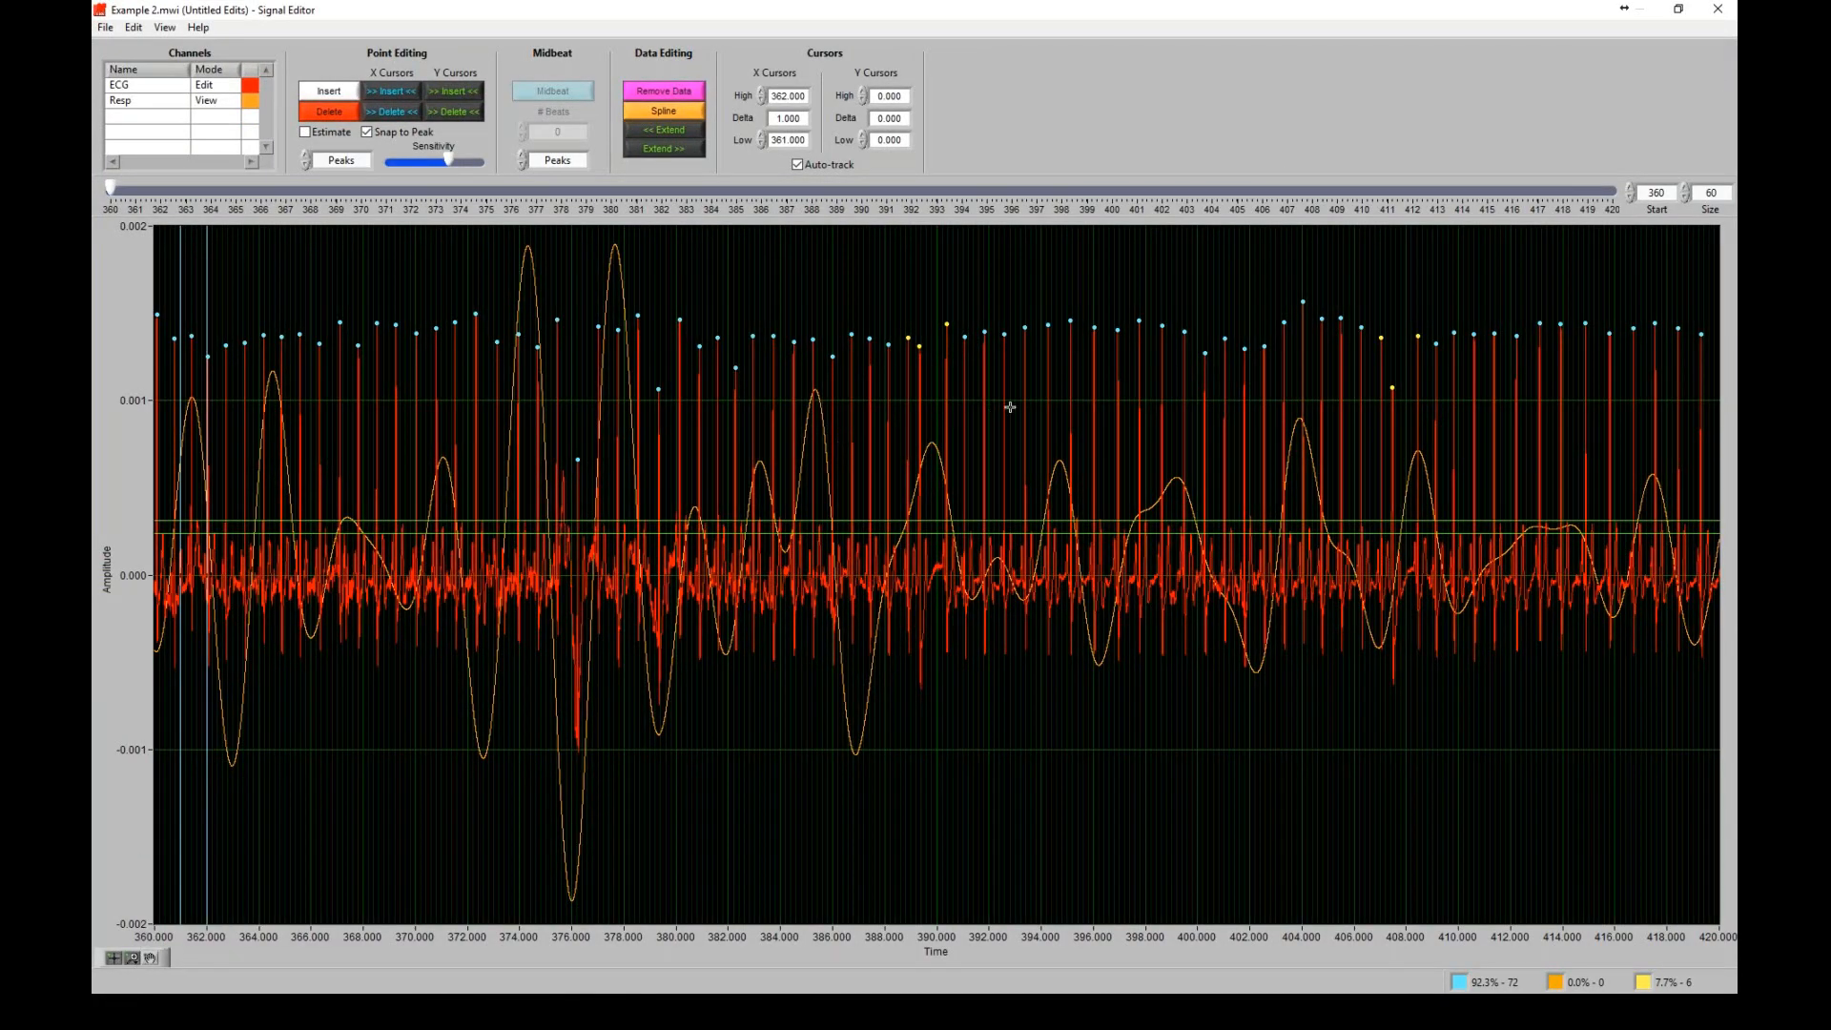
- Delete the R peak of the early beat at about 389.3 s
{"action": "left_click", "coordinate": [133, 958]}
{"action": "left_click", "coordinate": [204, 875]}
{"action": "left_click_drag", "start_coordinate": [876, 417], "coordinate": [994, 420]}
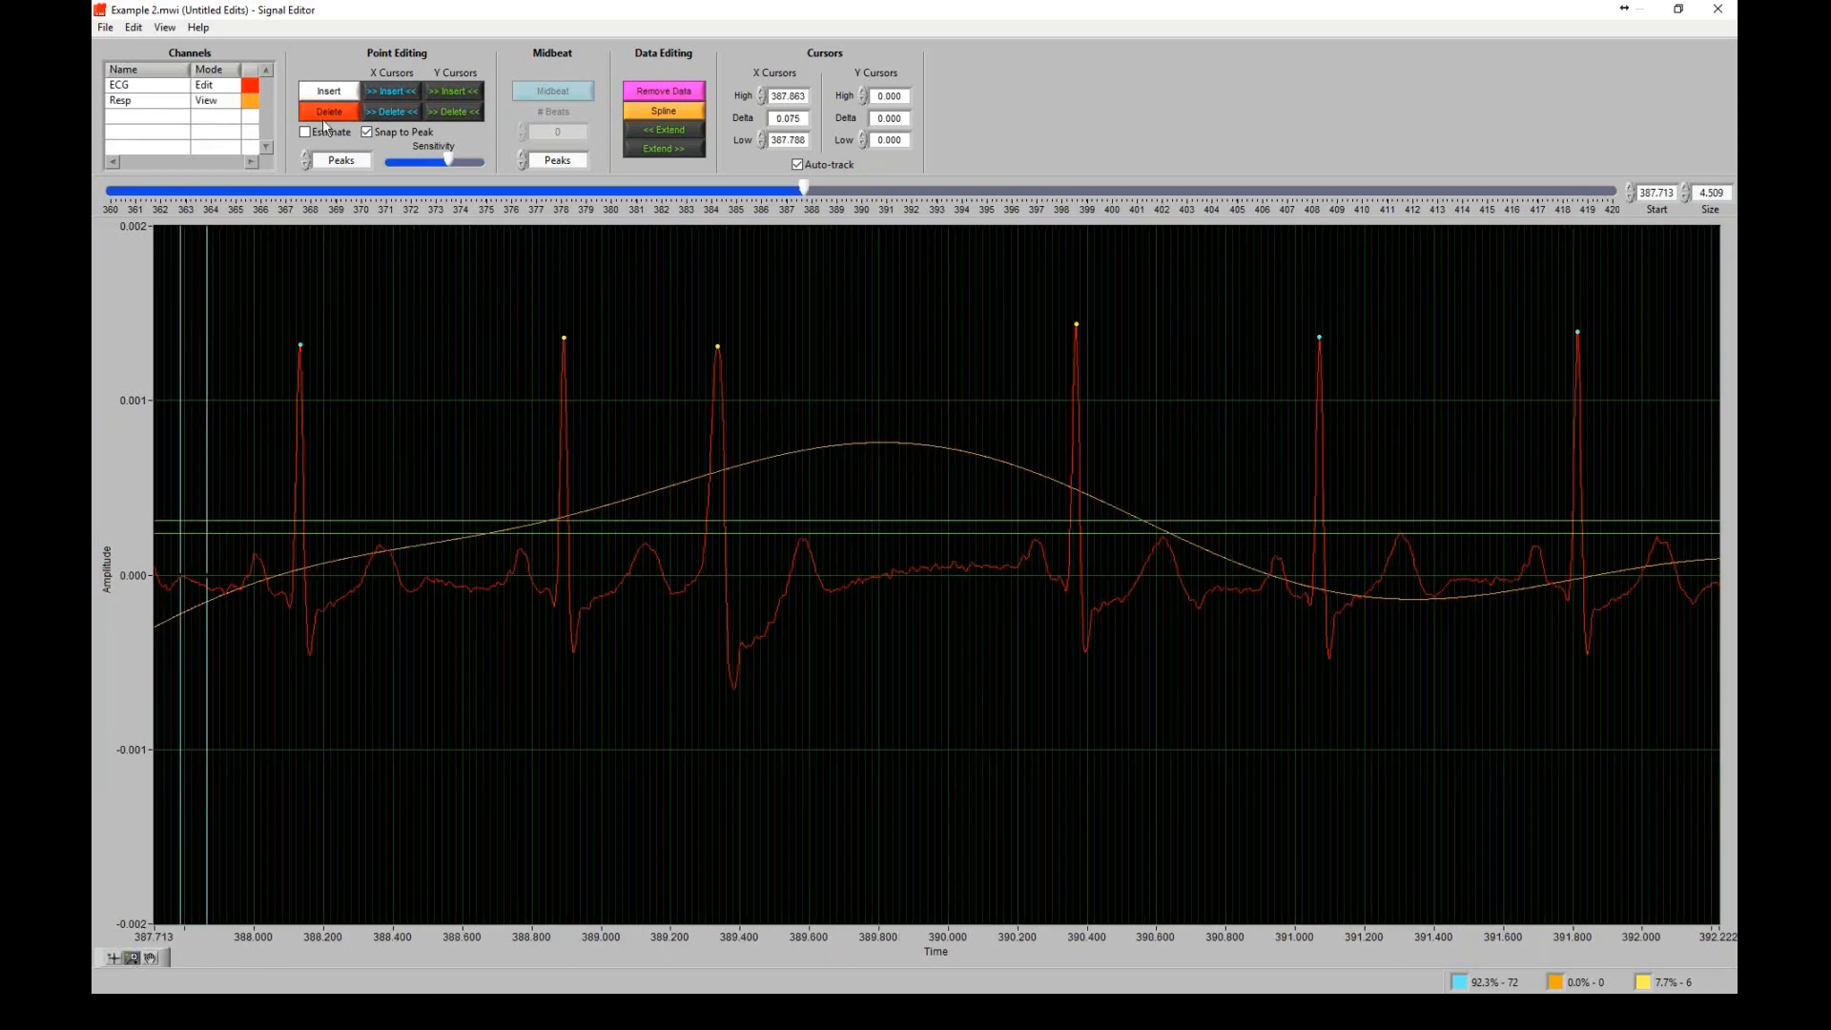
{"action": "key", "text": "Escape"}
{"action": "left_click", "coordinate": [722, 346]}
- Insert one midbeat between the flagged R peaks at about 388.9 s and 390.4 s
{"action": "left_click_drag", "start_coordinate": [208, 259], "coordinate": [1174, 396]}
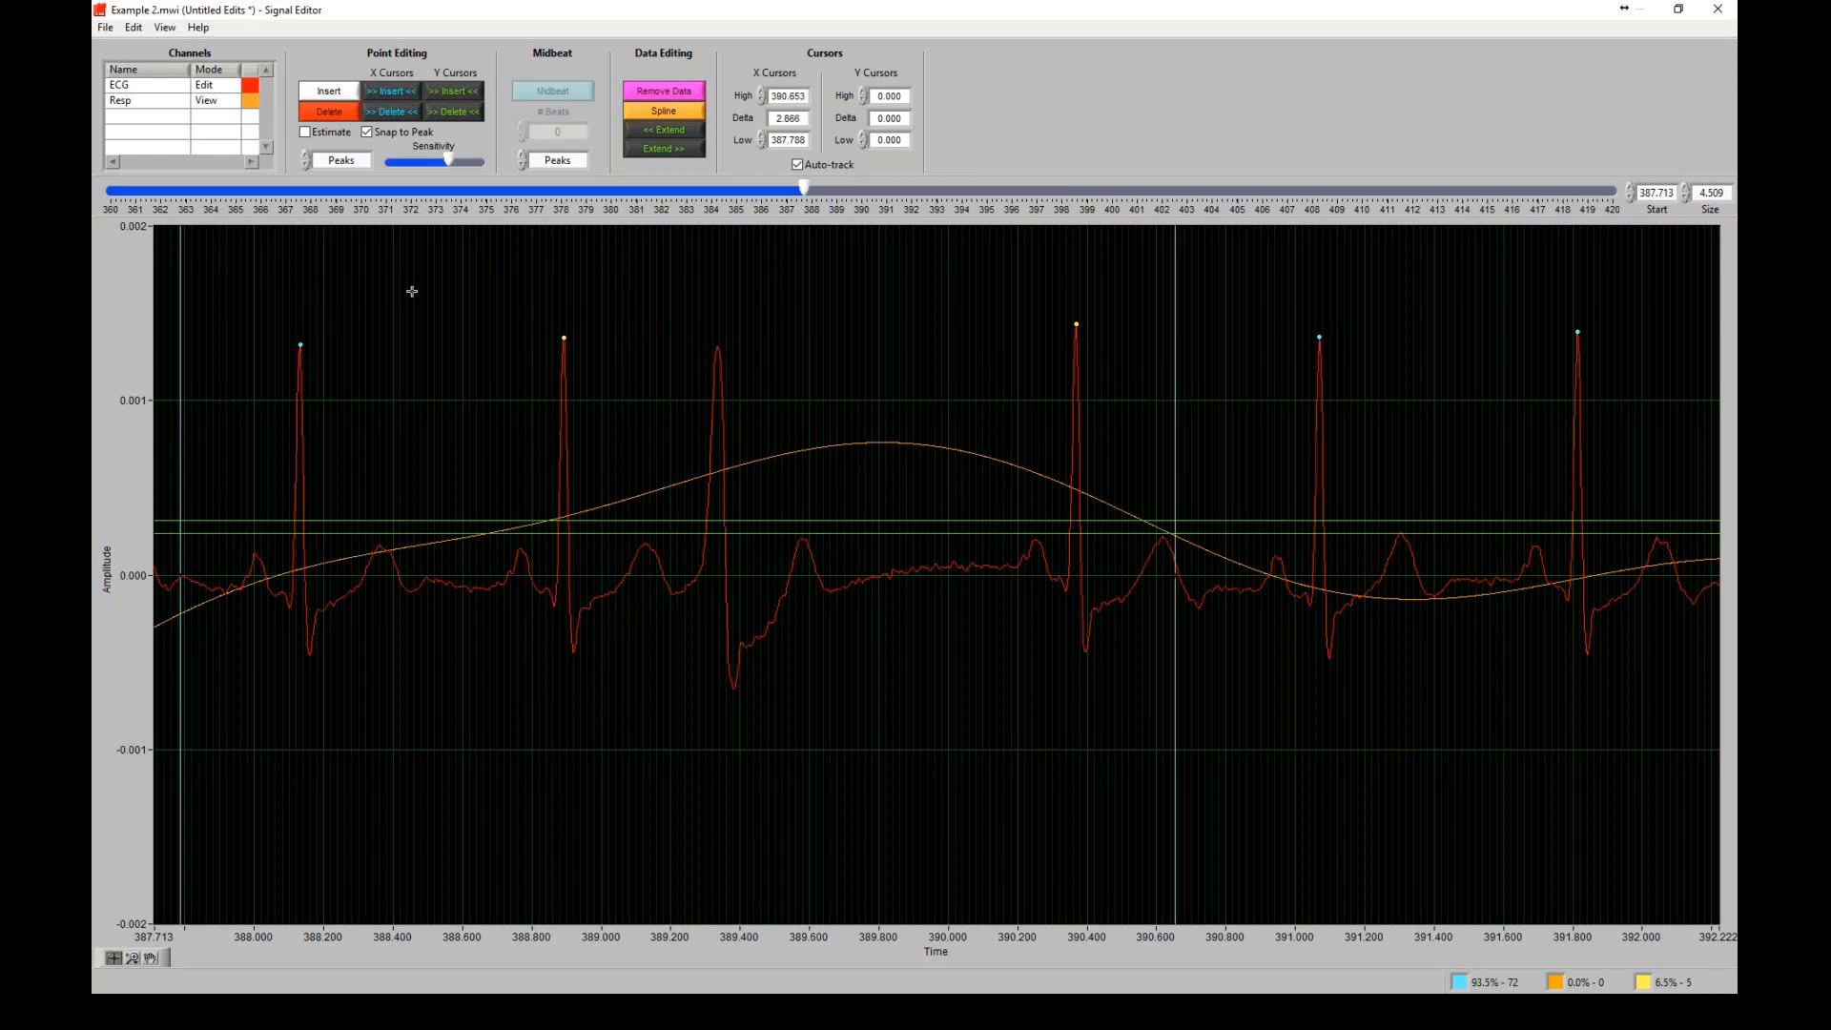
{"action": "left_click_drag", "start_coordinate": [182, 277], "coordinate": [487, 292]}
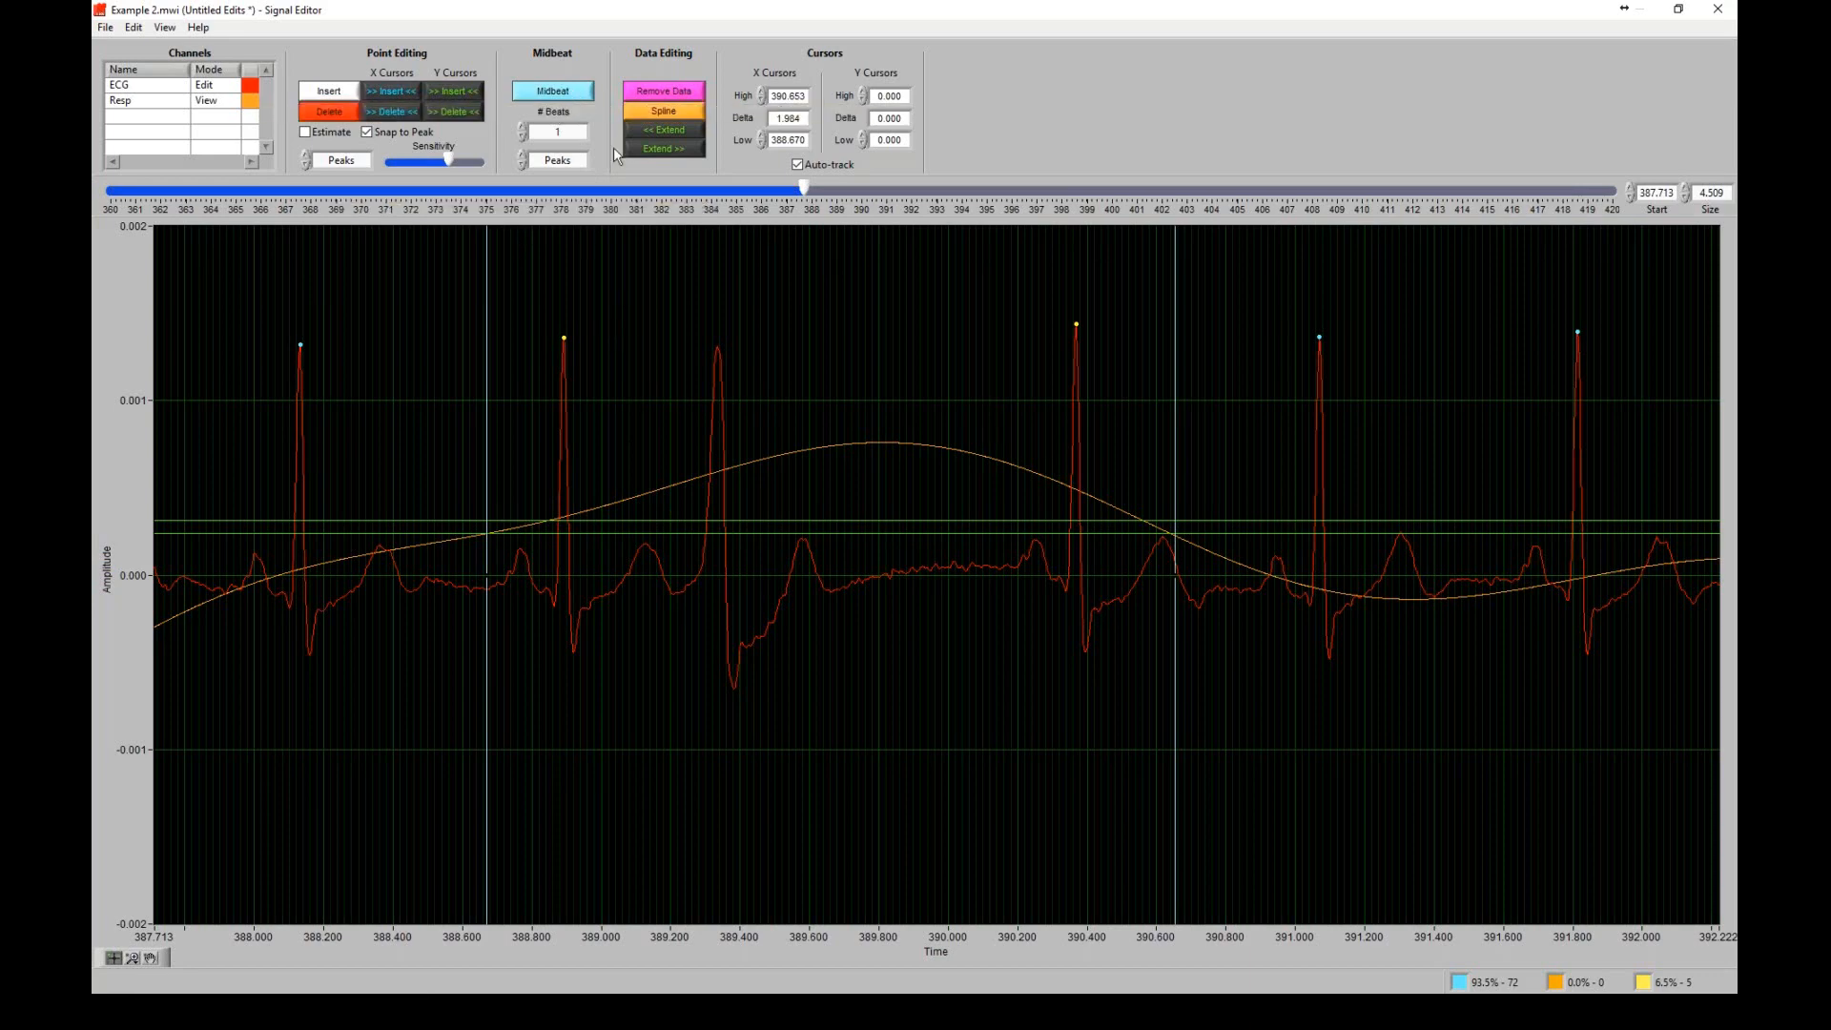
{"action": "left_click", "coordinate": [577, 95]}
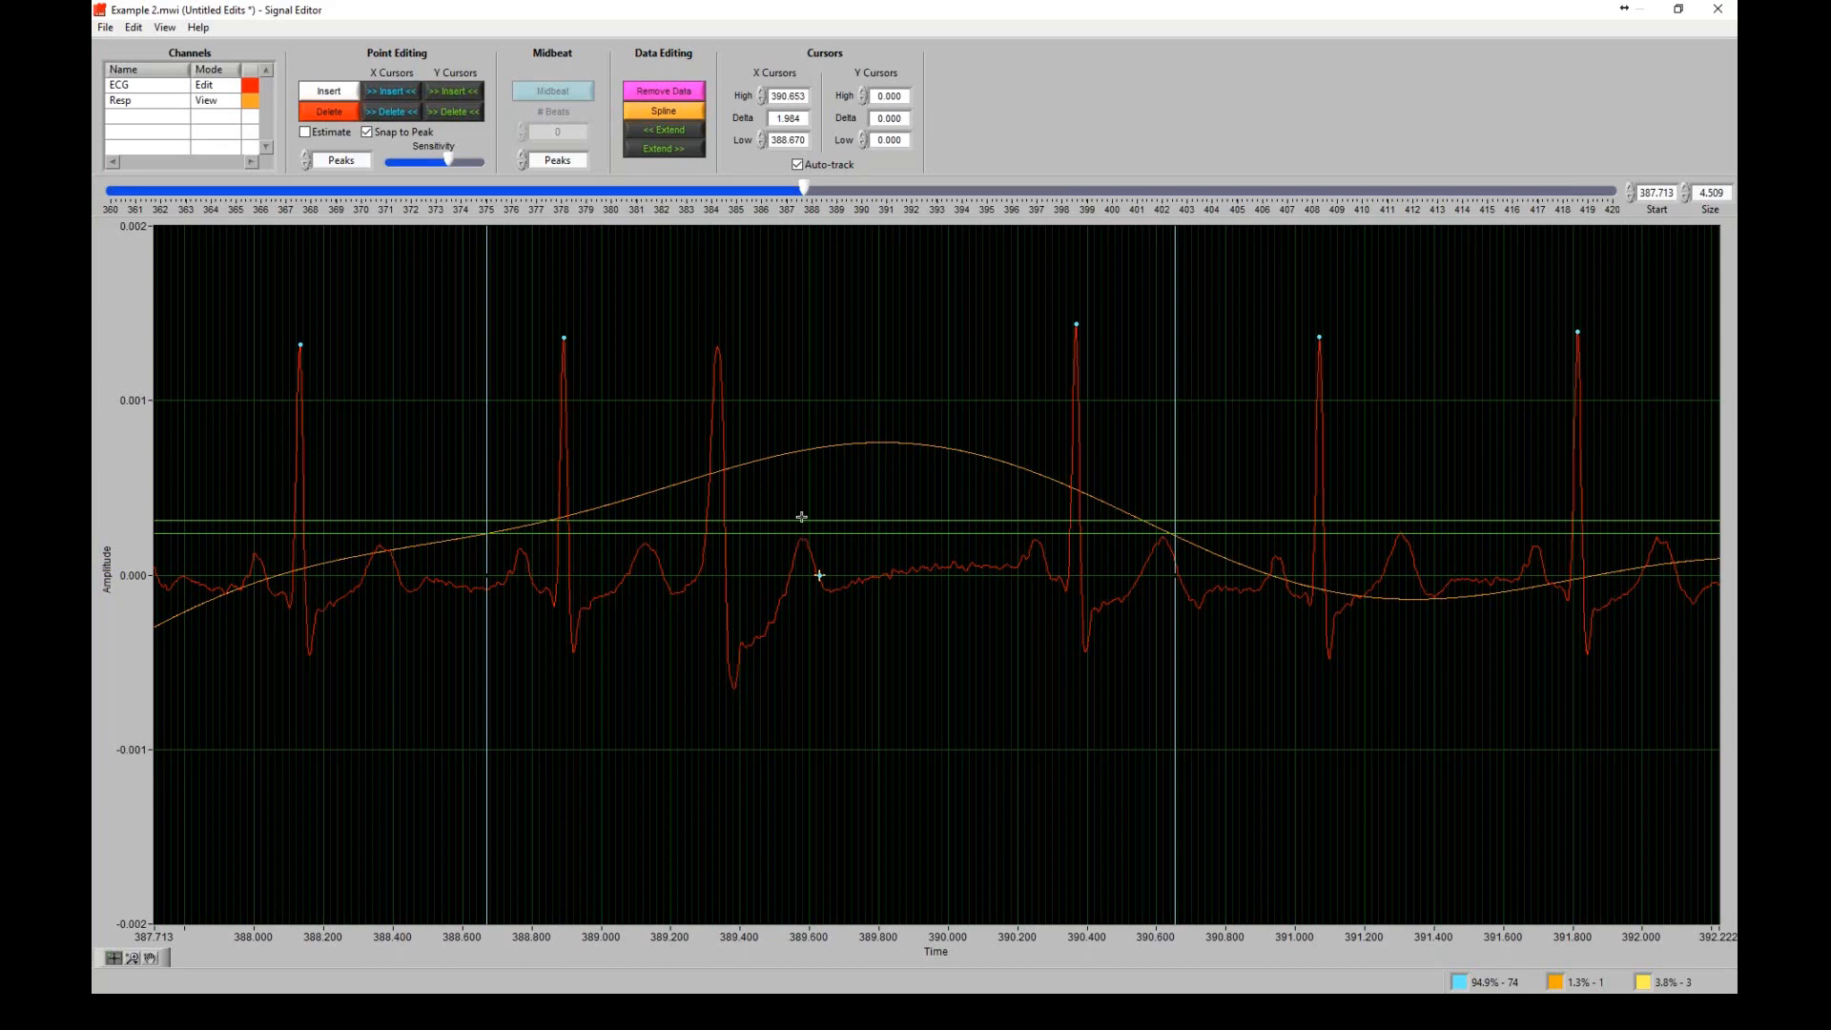
- Delete the early beat's R peak at about 407.5 s and insert one midbeat between the peaks at about 407.0 s and 408.4 s
{"action": "left_click_drag", "start_coordinate": [805, 189], "coordinate": [1260, 200]}
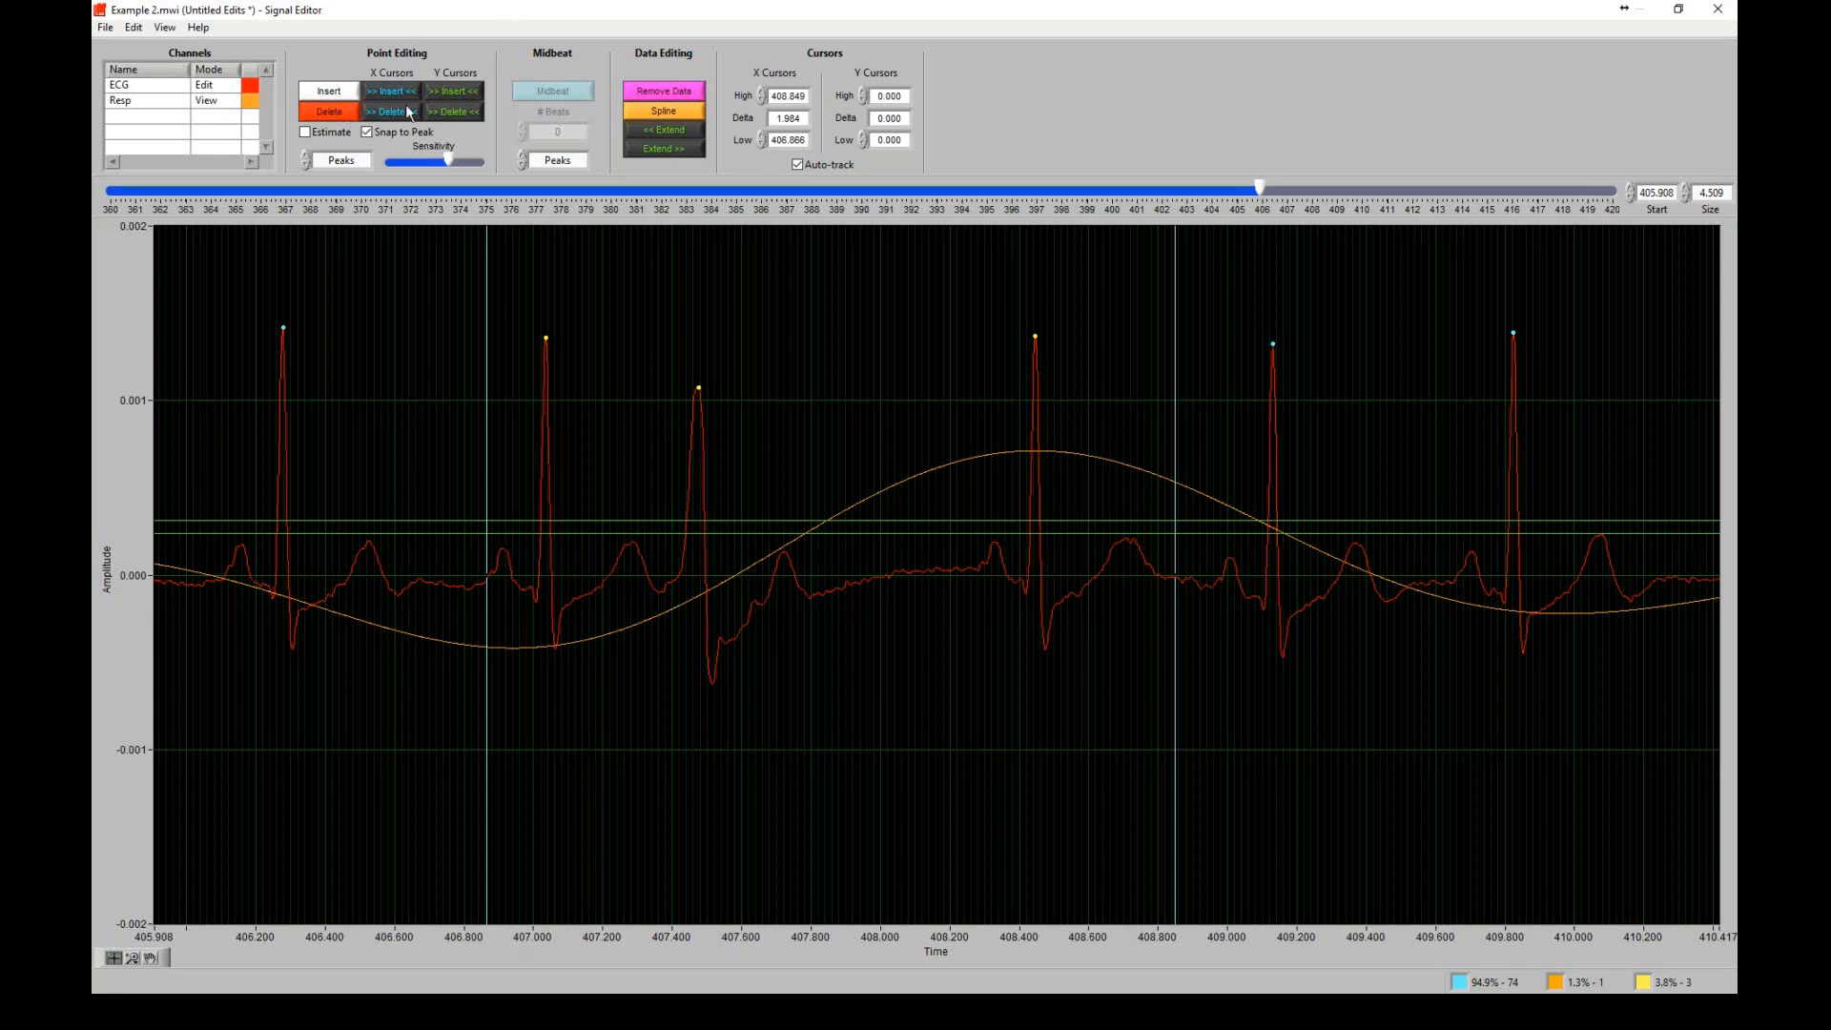
{"action": "left_click", "coordinate": [349, 114]}
{"action": "left_click", "coordinate": [693, 381]}
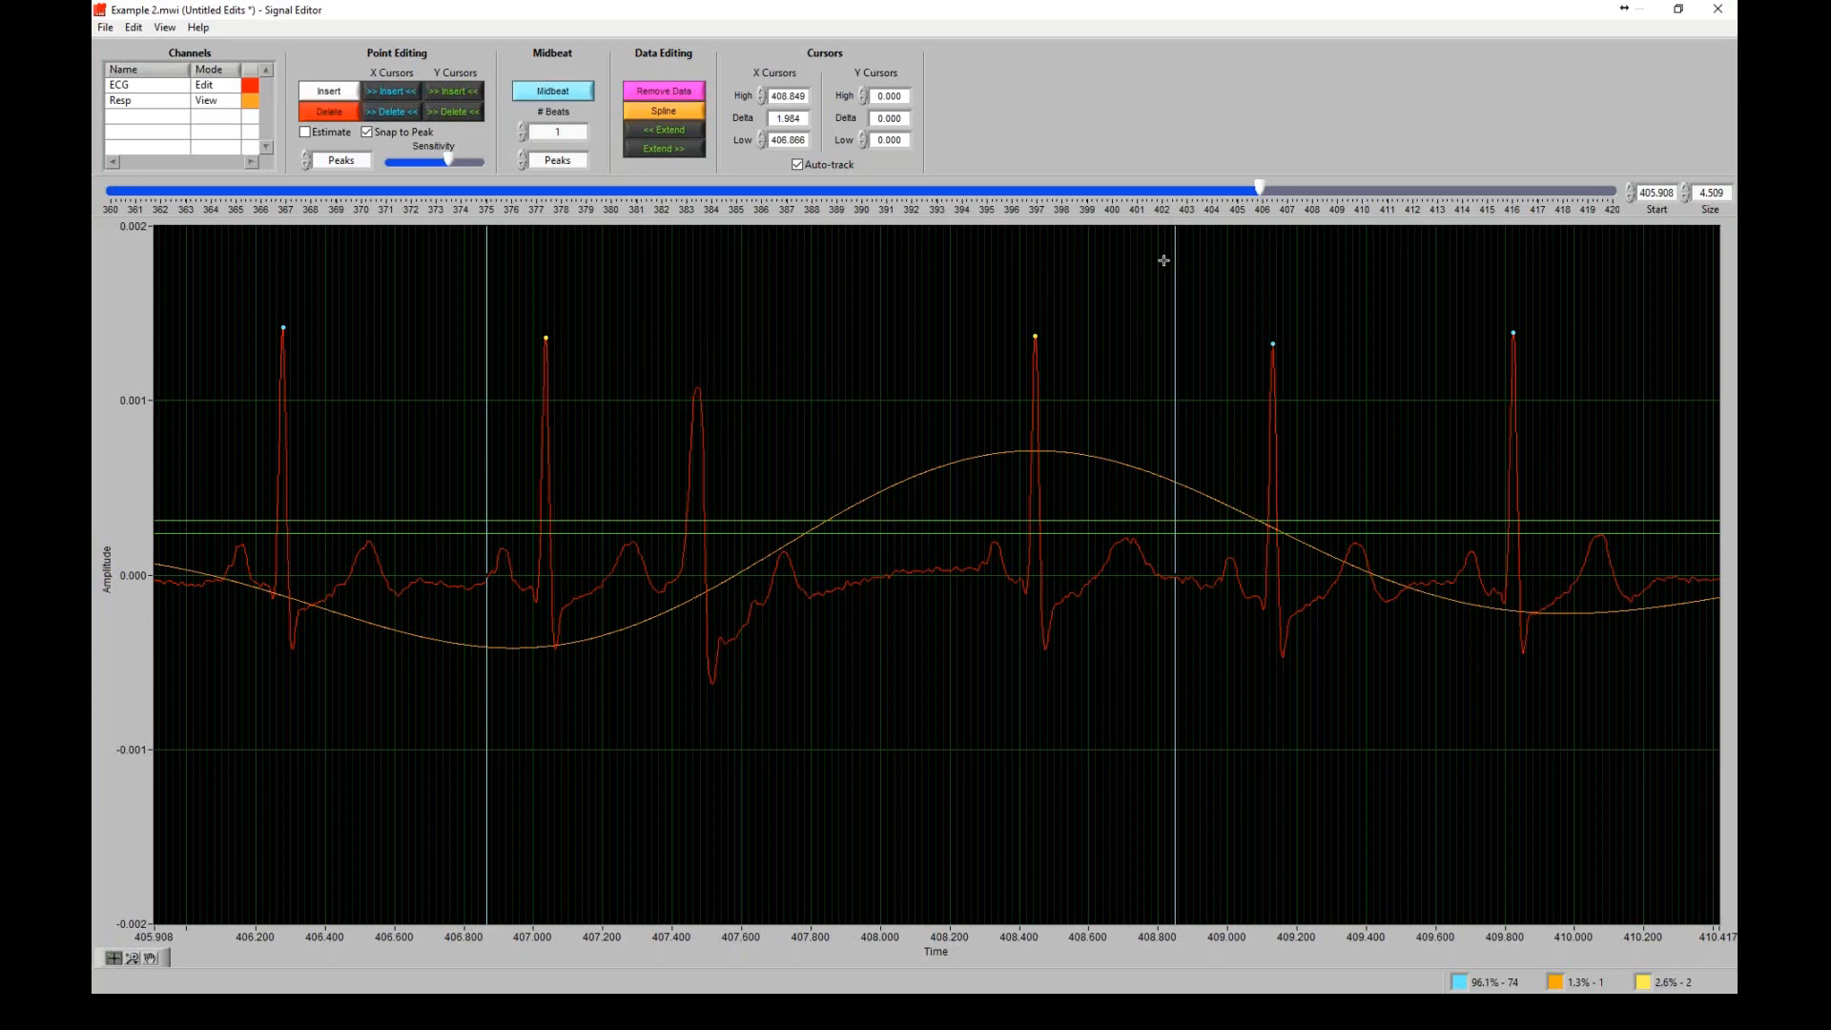
{"action": "left_click_drag", "start_coordinate": [1165, 259], "coordinate": [1114, 260]}
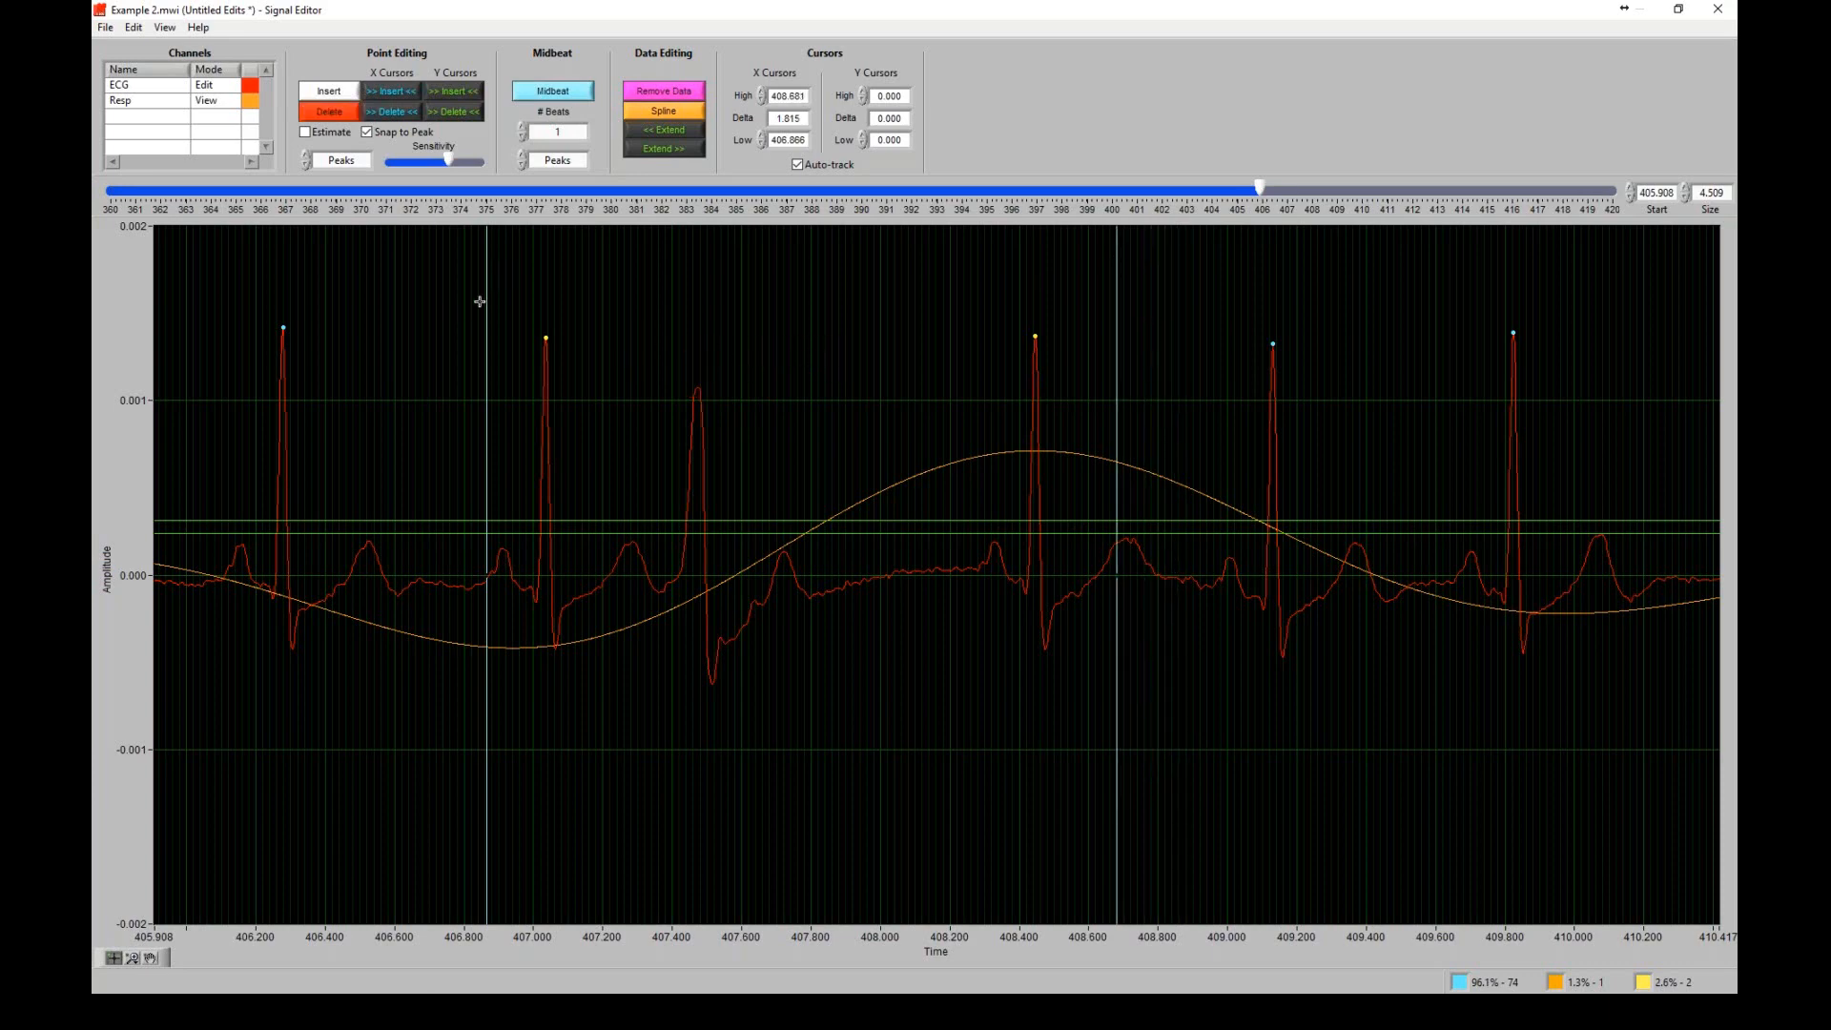
{"action": "left_click", "coordinate": [553, 92]}
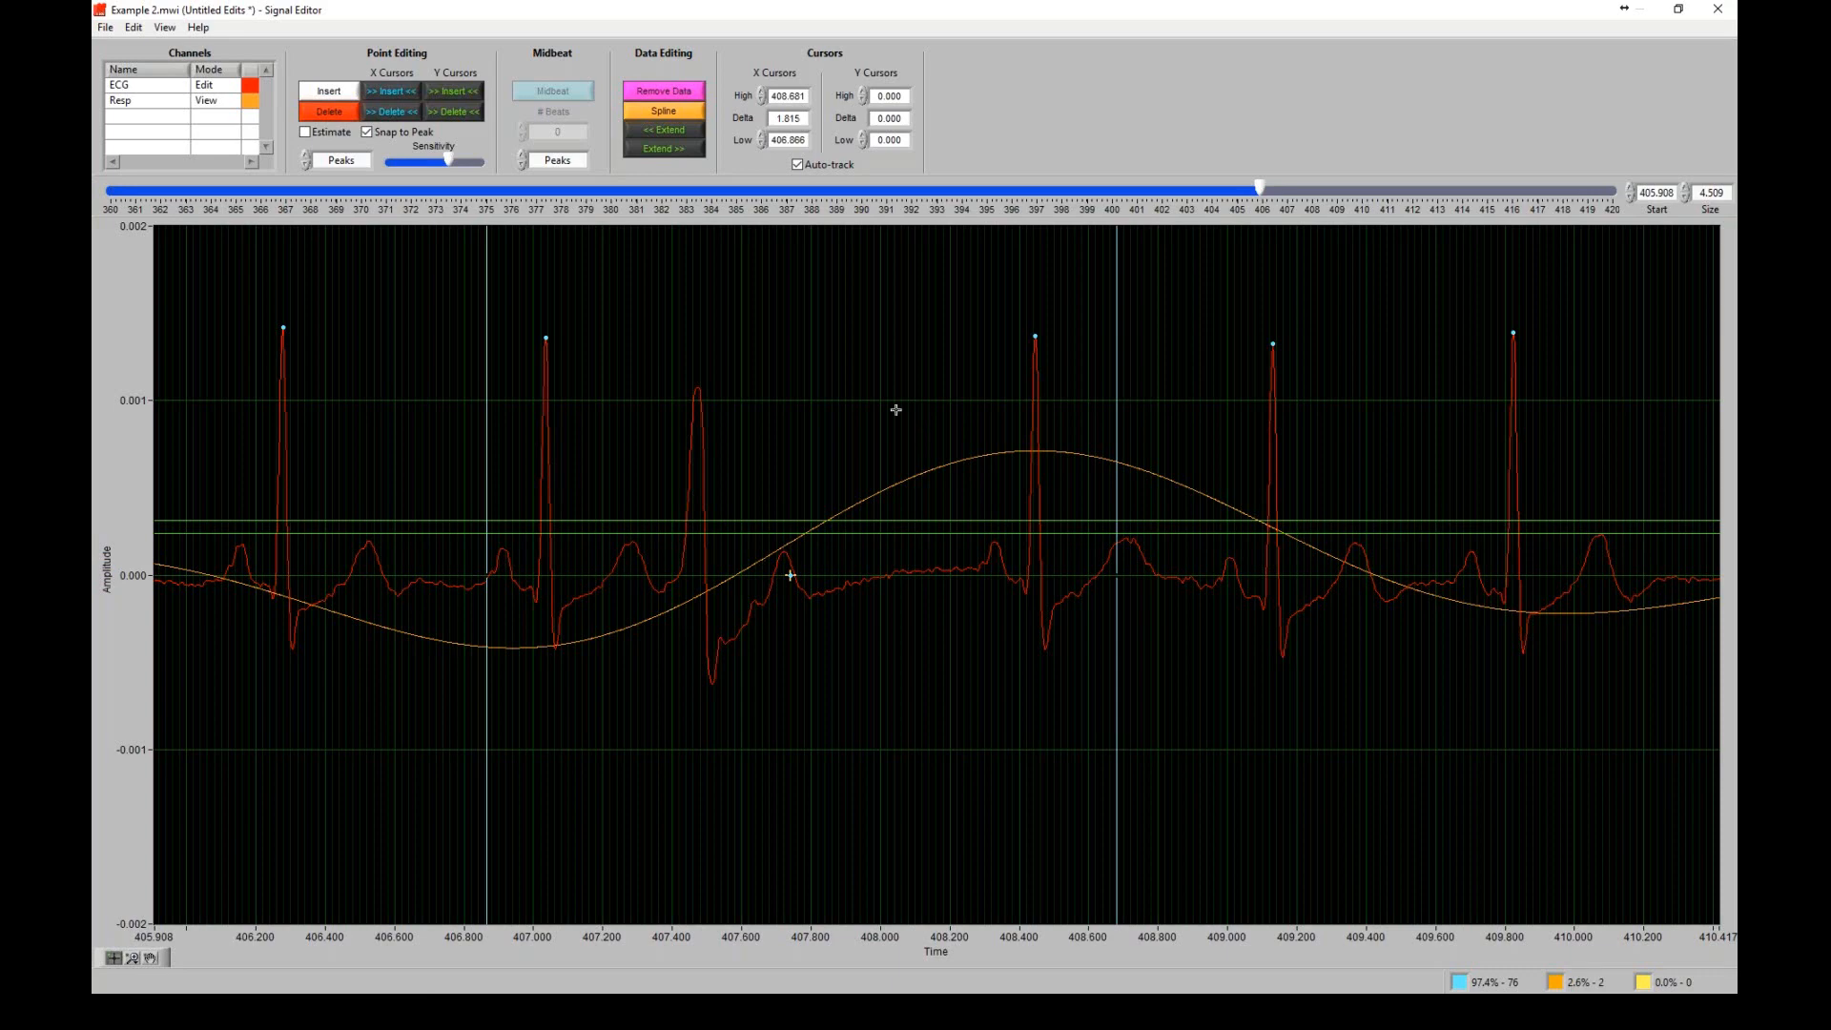
- Close the signal editor and finish the Segment 1 analysis without saving the edits
{"action": "left_click", "coordinate": [133, 957]}
{"action": "left_click", "coordinate": [155, 930]}
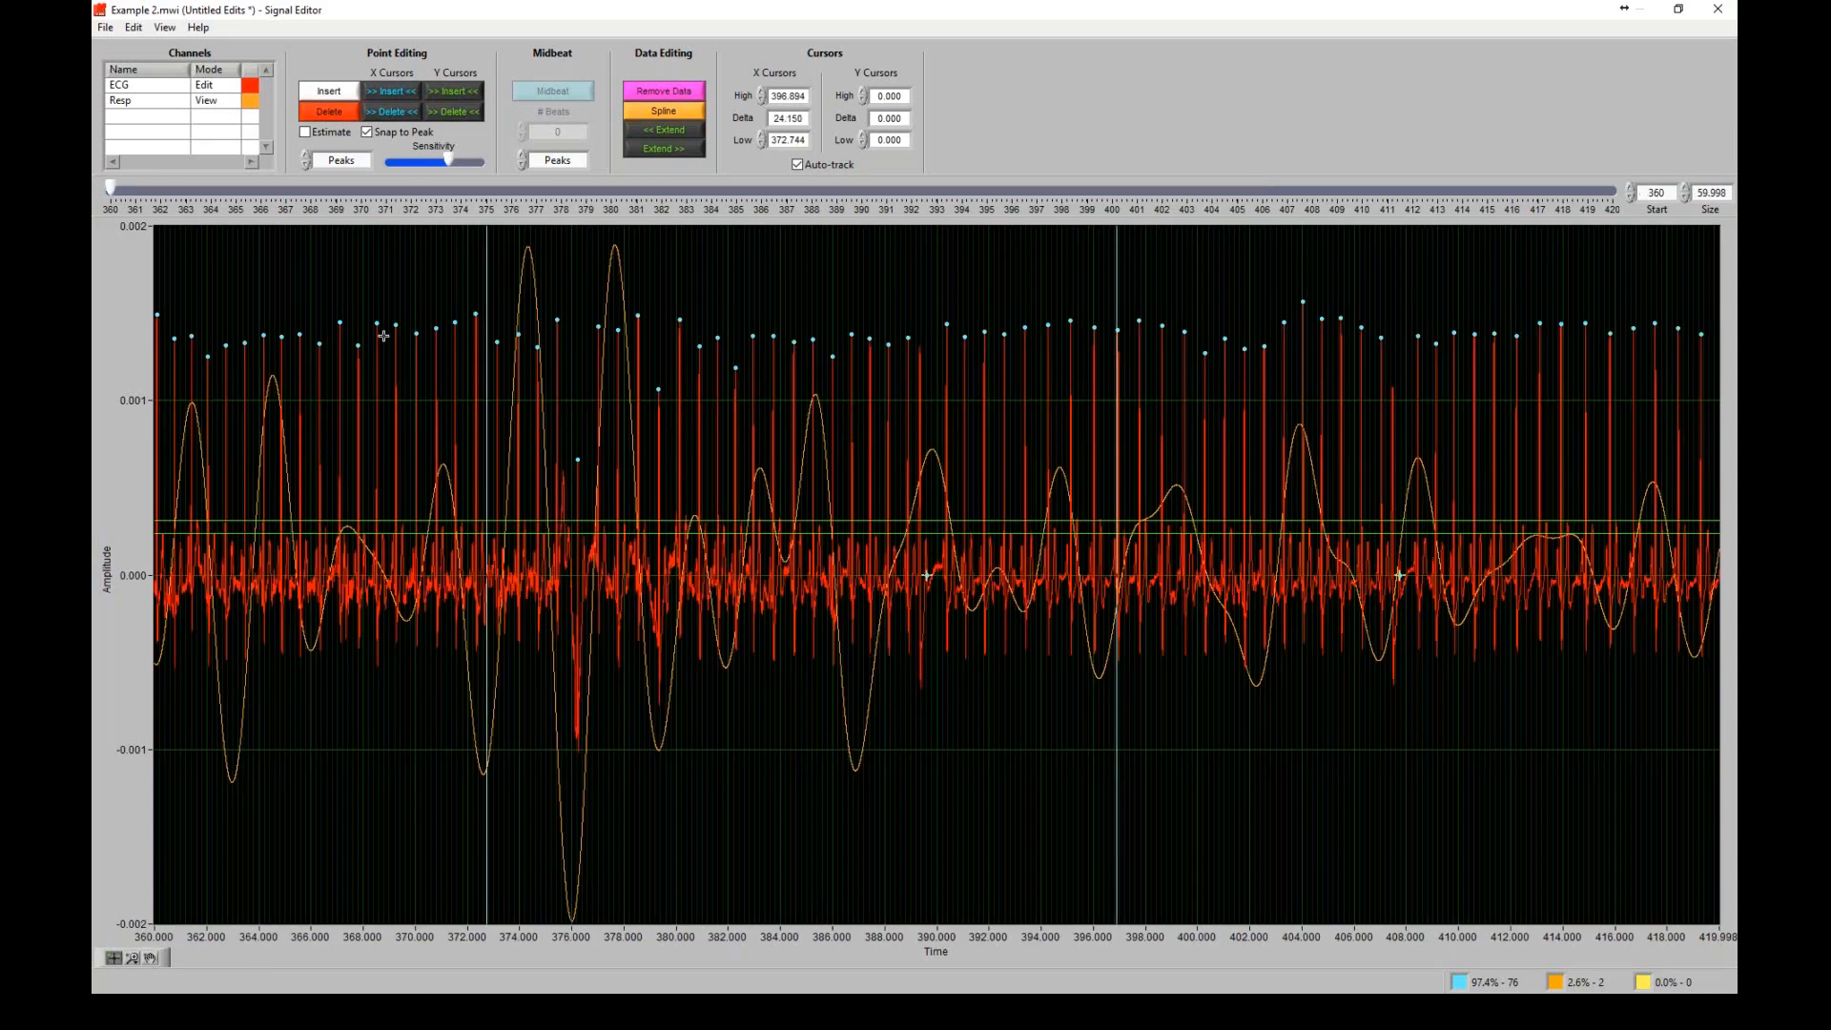
{"action": "left_click", "coordinate": [1728, 11]}
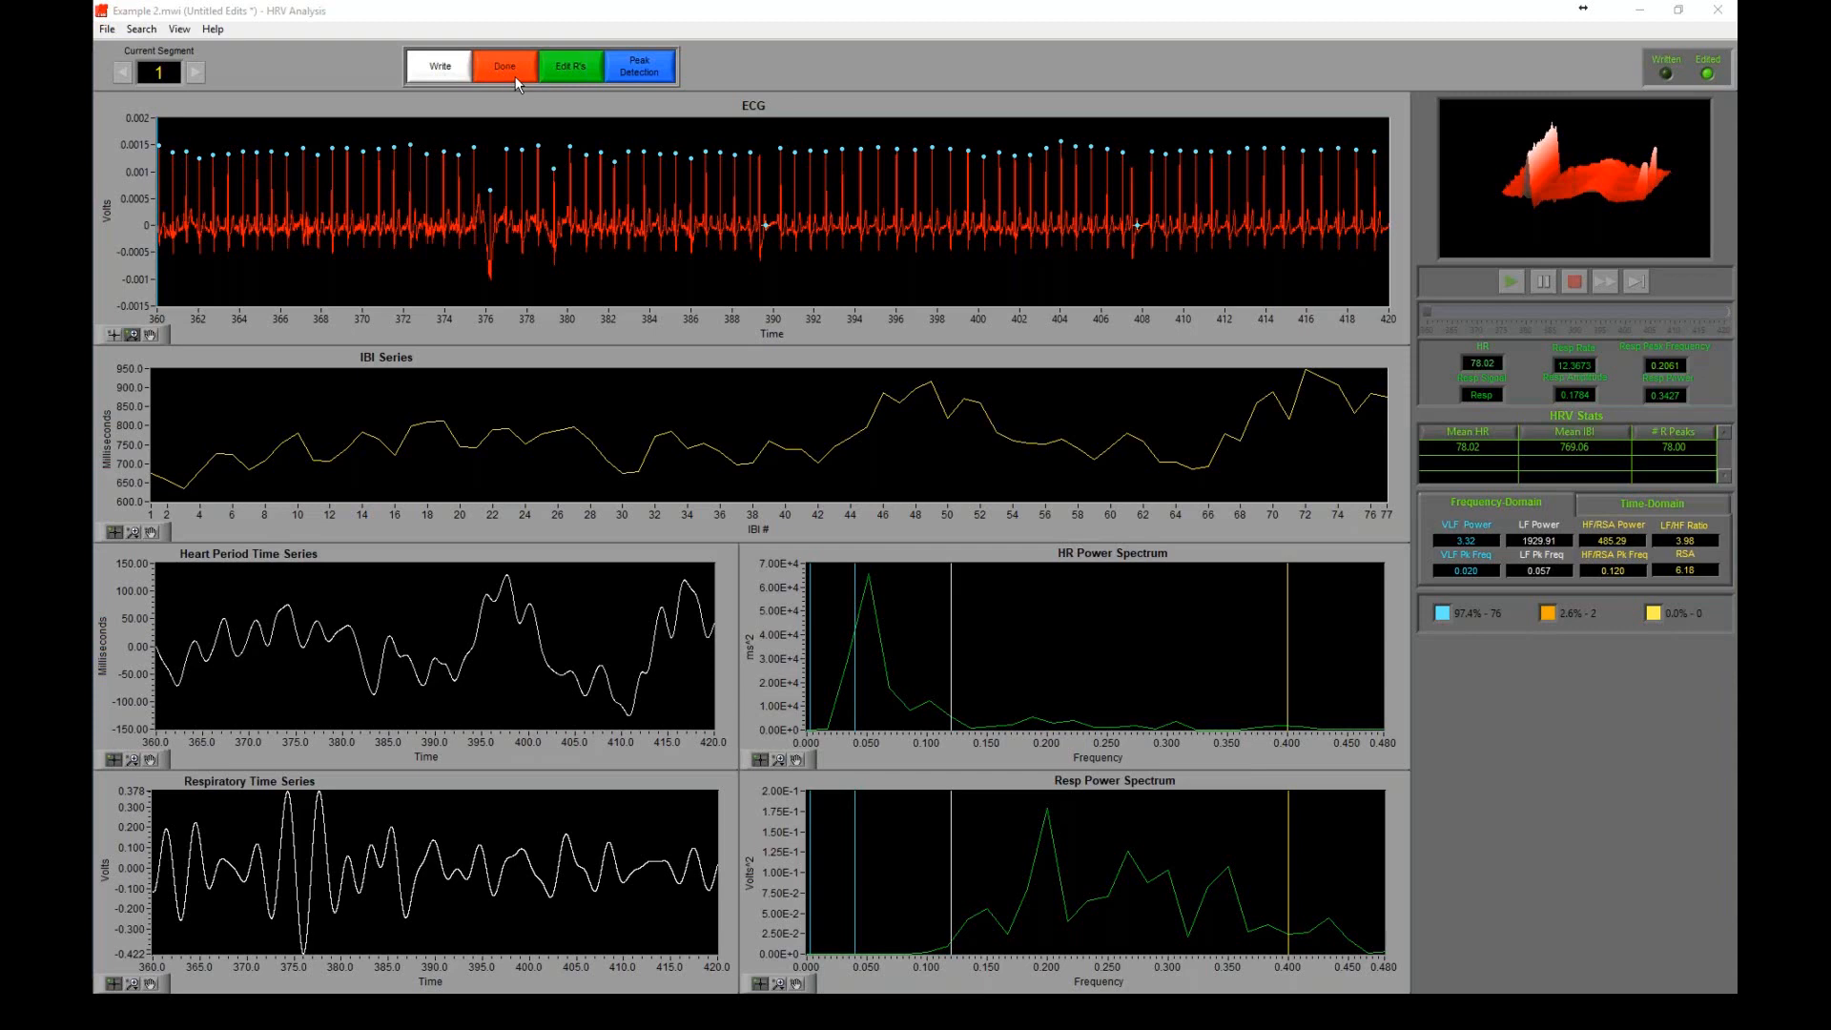
{"action": "left_click", "coordinate": [515, 76]}
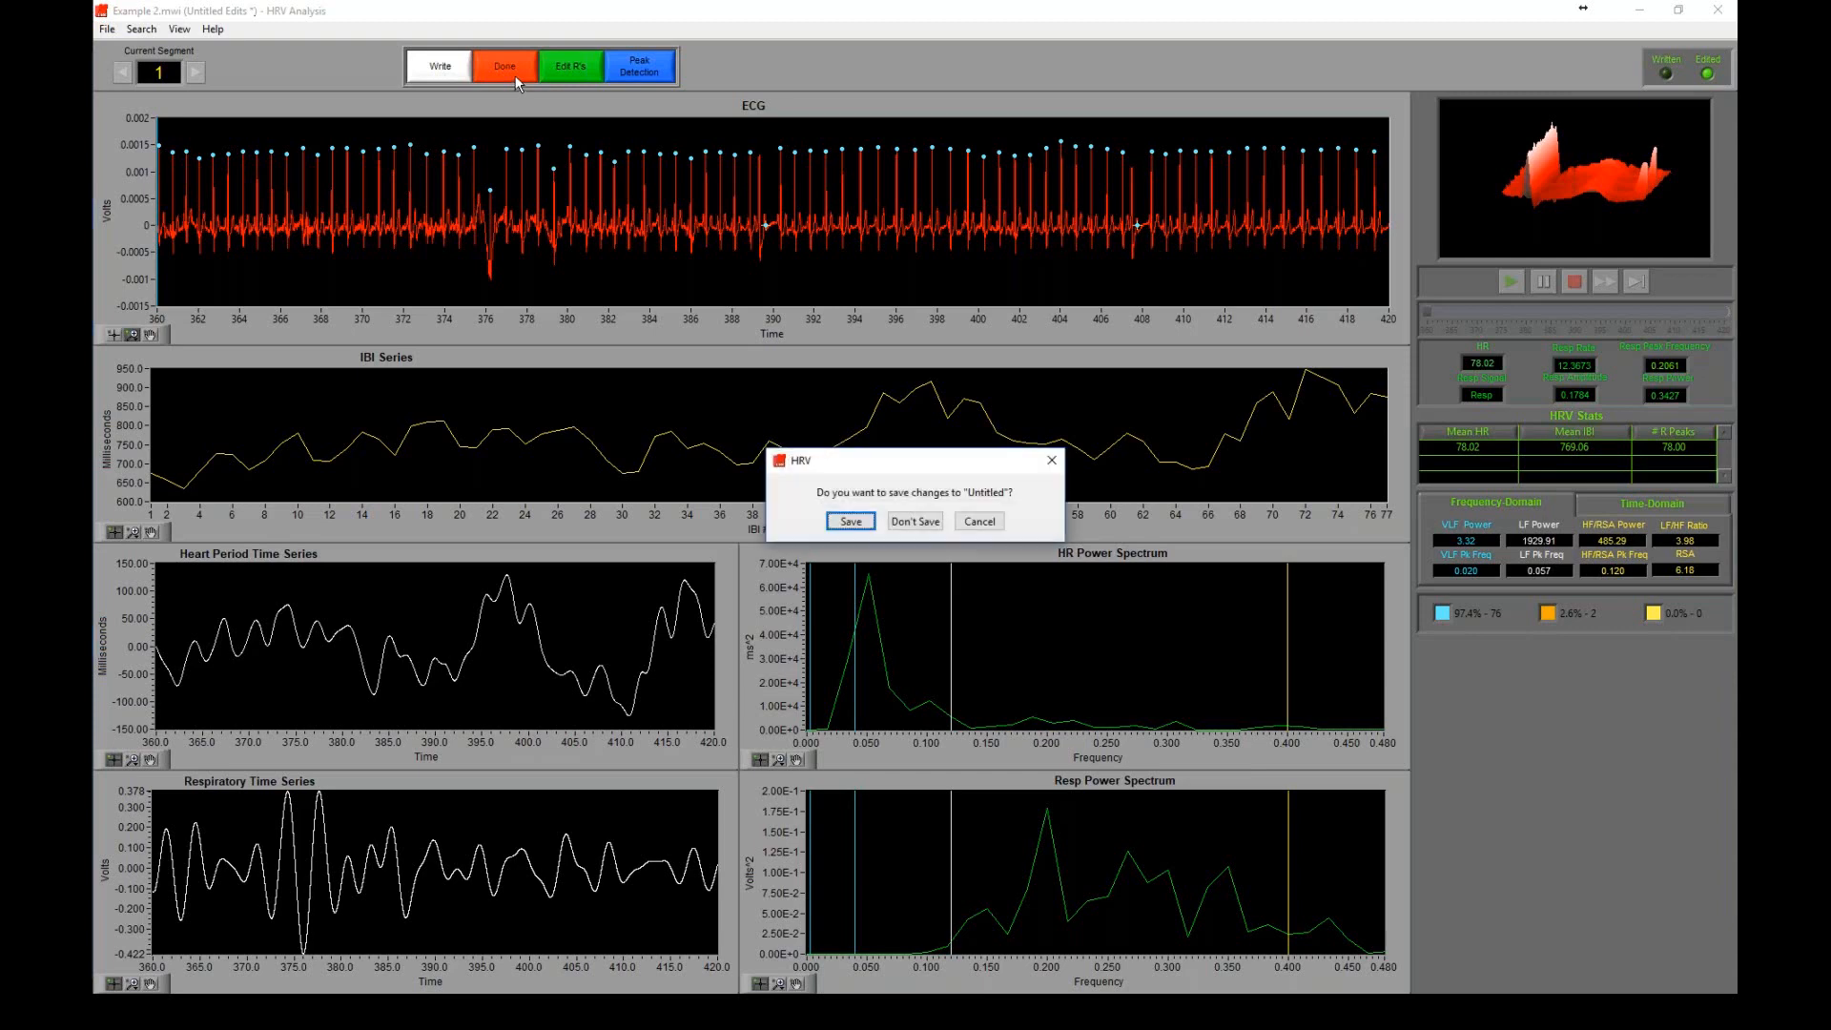
{"action": "left_click", "coordinate": [904, 520]}
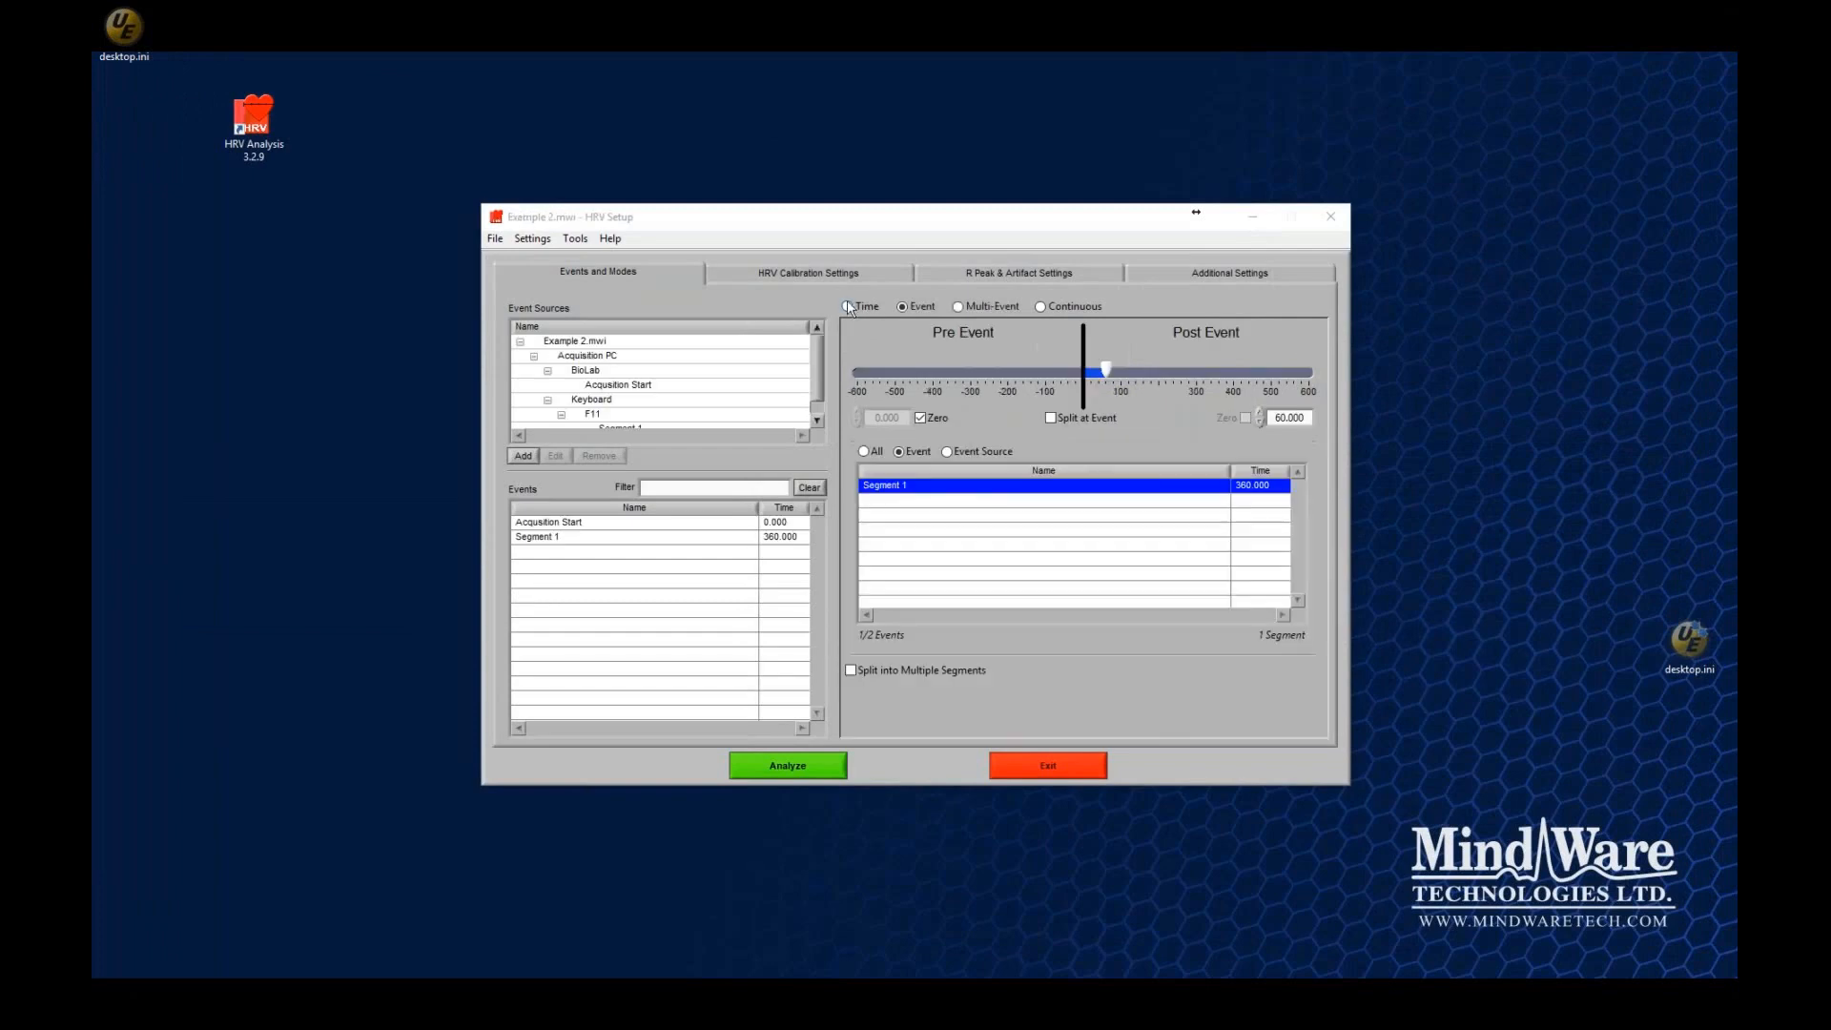
- Switch the analysis from event mode to time mode and run it in a maximized analysis window
{"action": "left_click", "coordinate": [847, 306]}
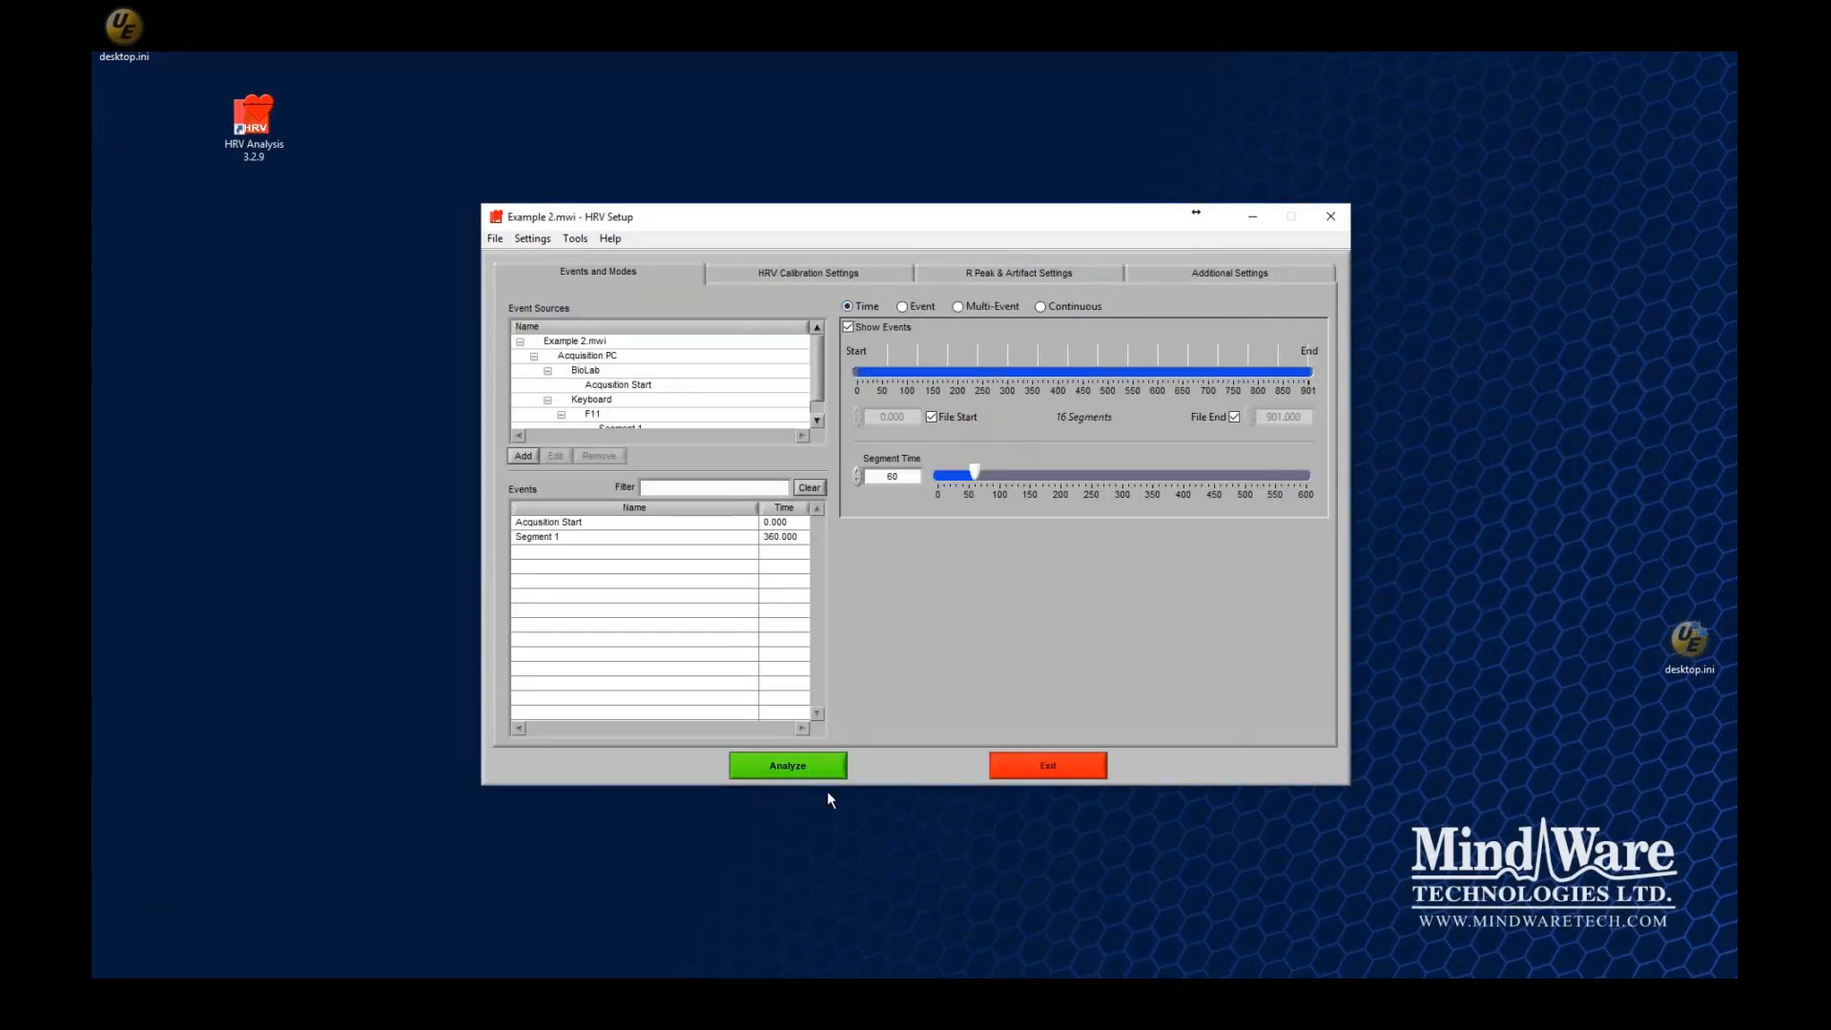
{"action": "left_click", "coordinate": [833, 763]}
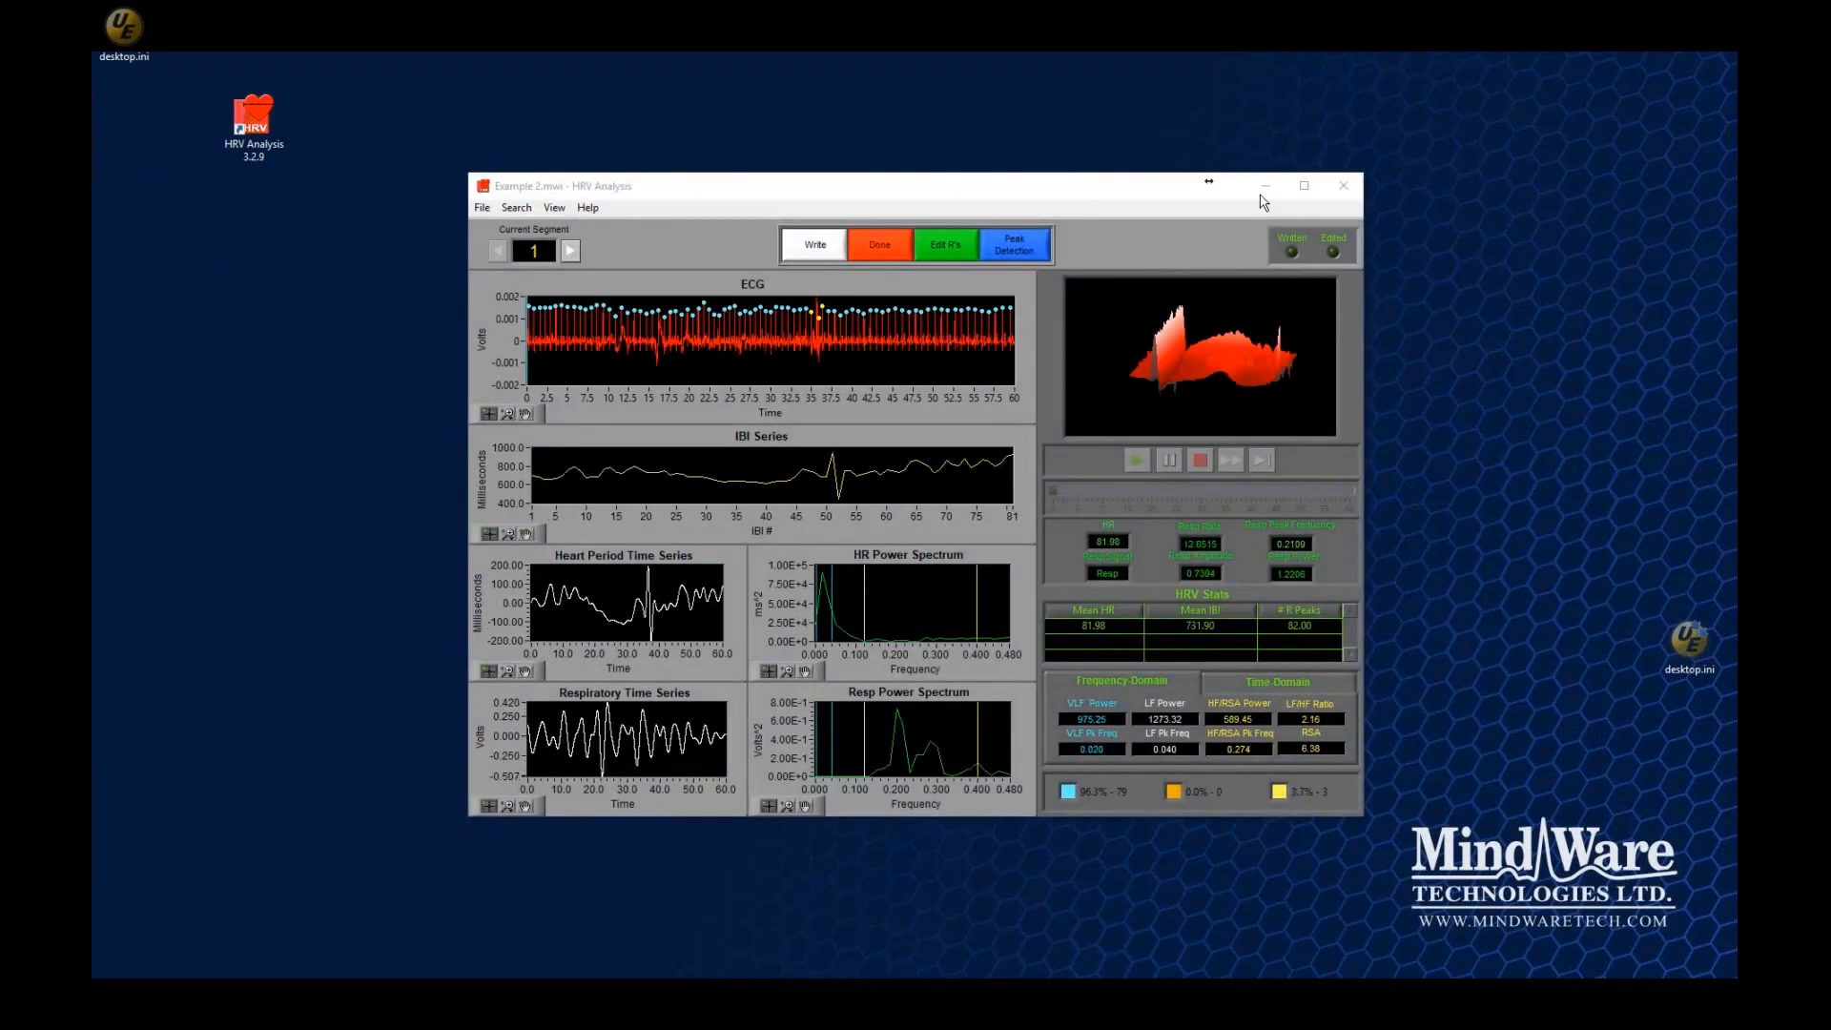
{"action": "left_click", "coordinate": [1298, 189]}
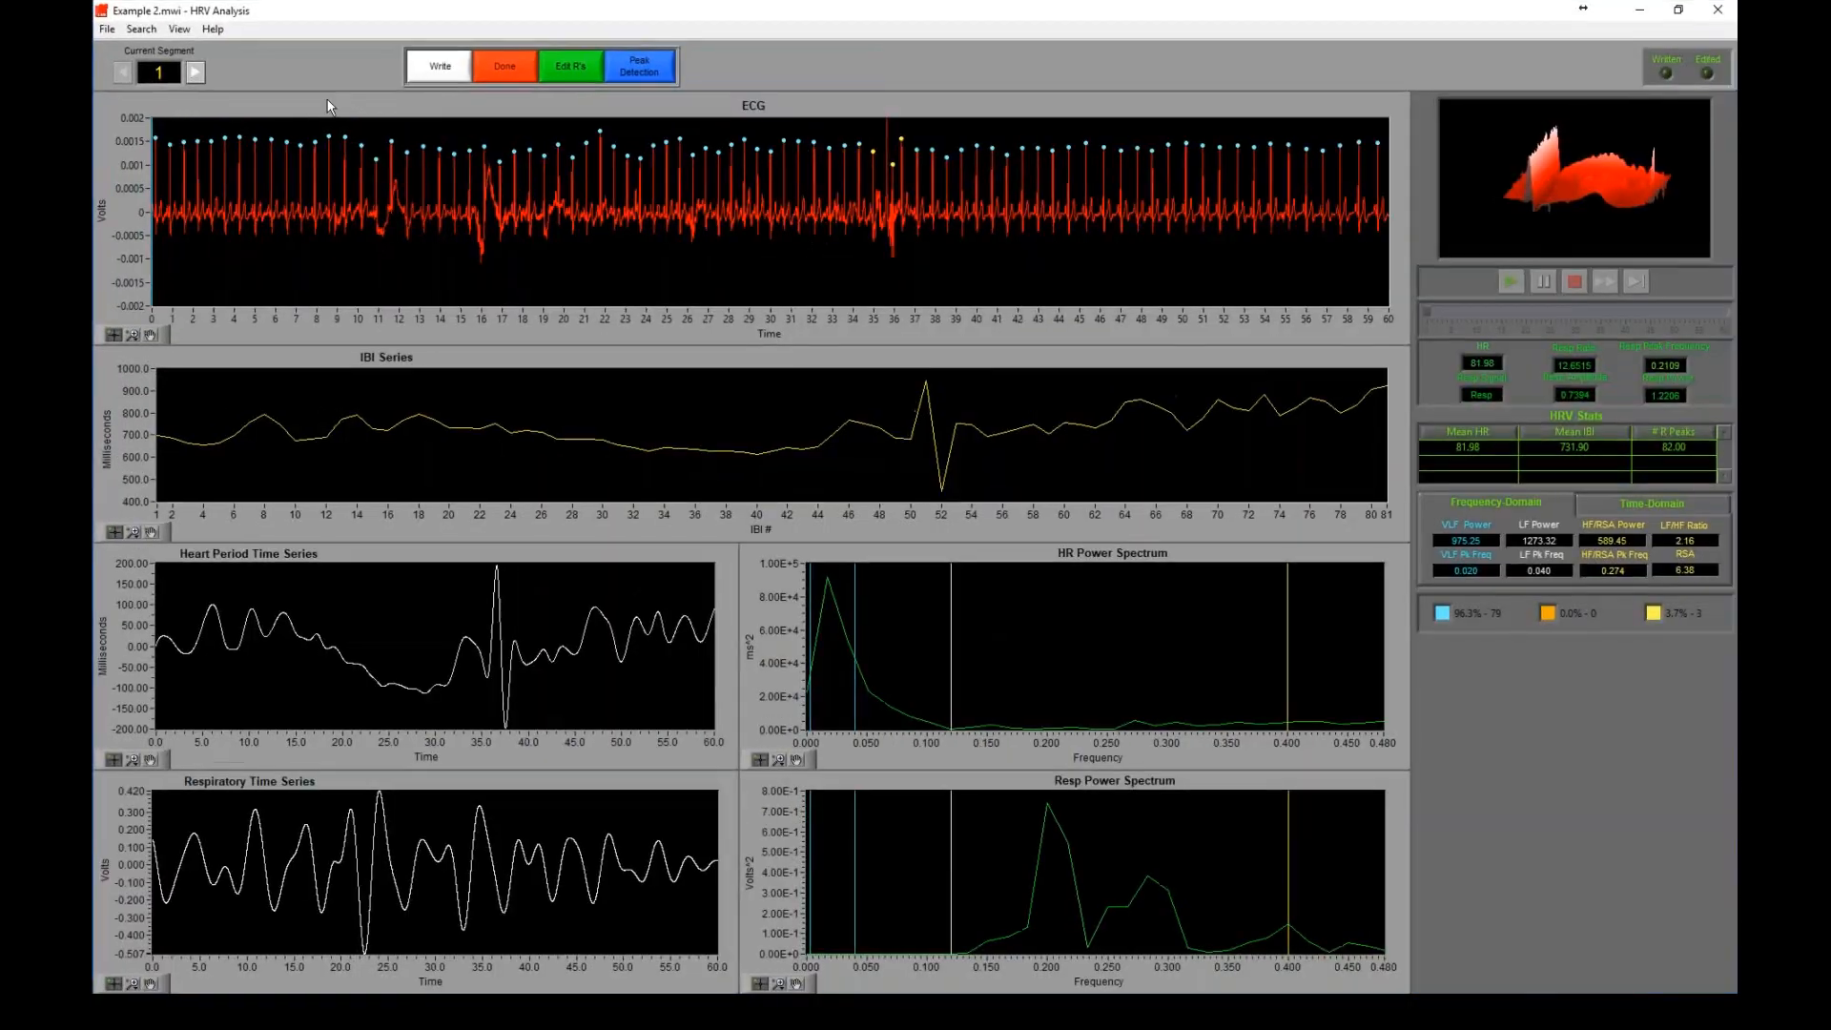
- Go to segment 3 and open its R peaks in a maximized signal editor window
{"action": "left_click", "coordinate": [196, 74]}
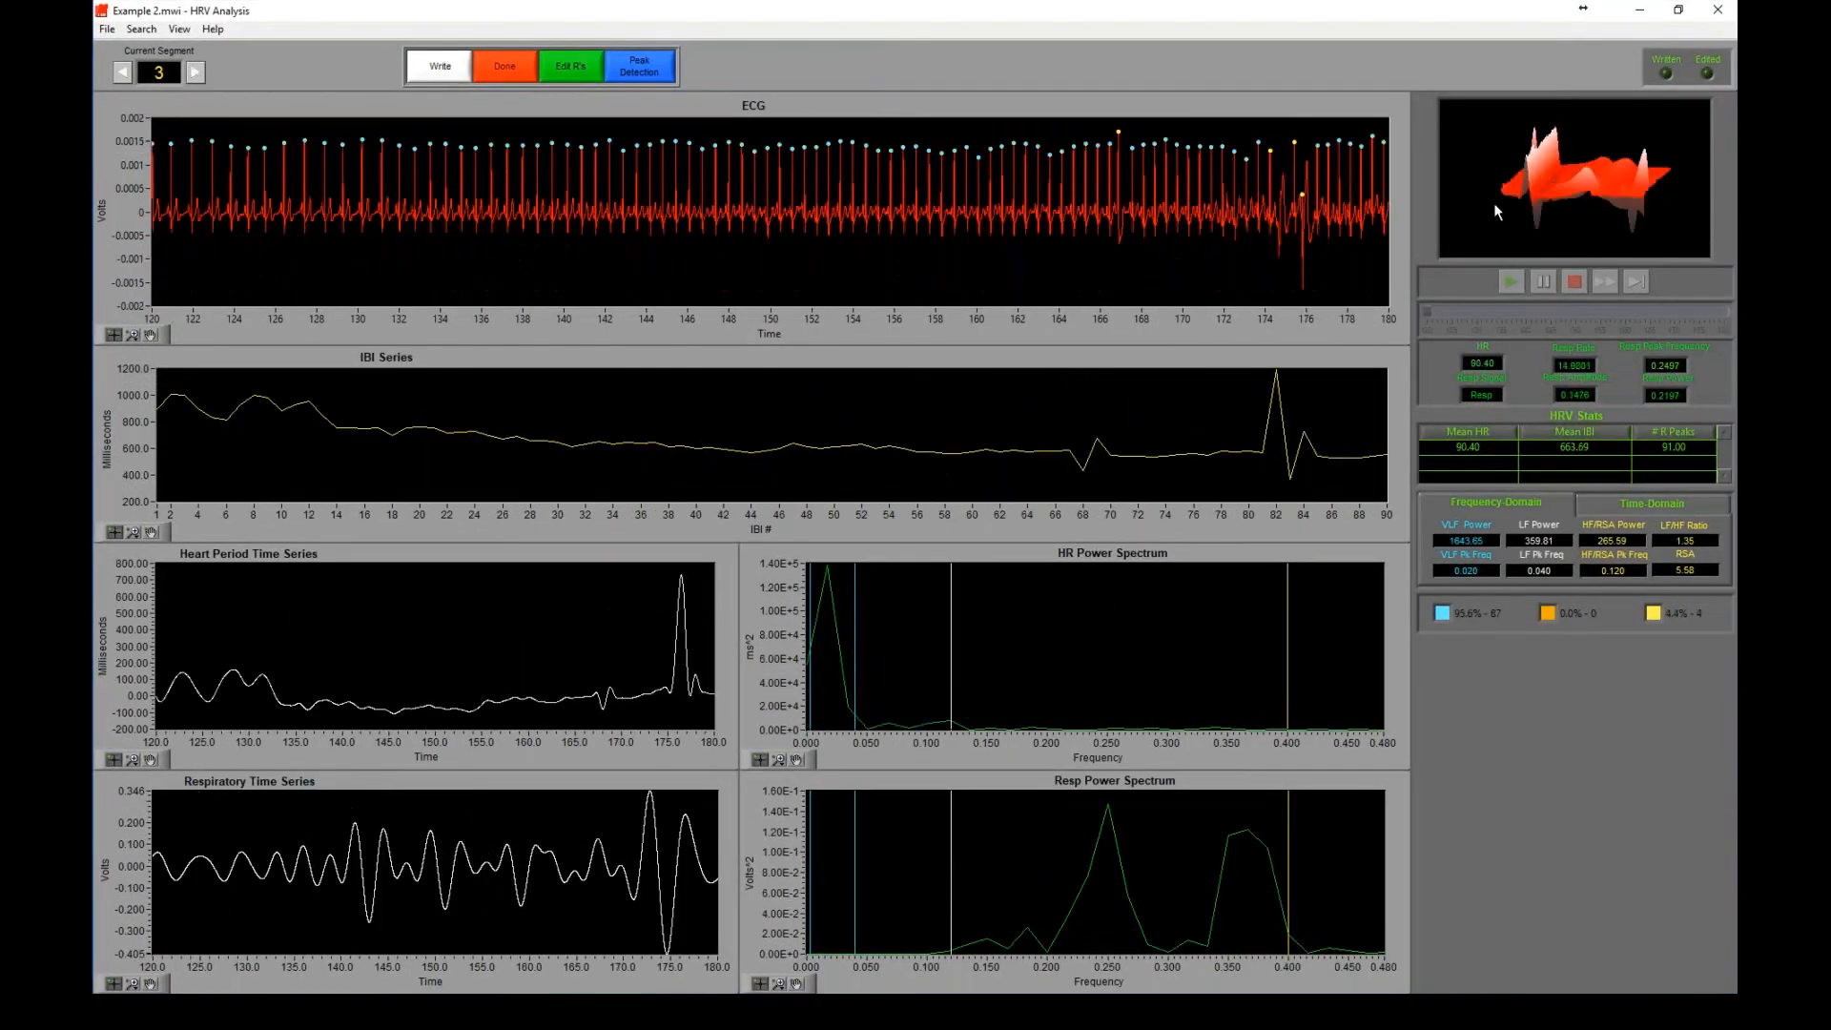
{"action": "left_click", "coordinate": [133, 334]}
{"action": "left_click", "coordinate": [259, 345]}
{"action": "left_click_drag", "start_coordinate": [1233, 202], "coordinate": [1346, 202]}
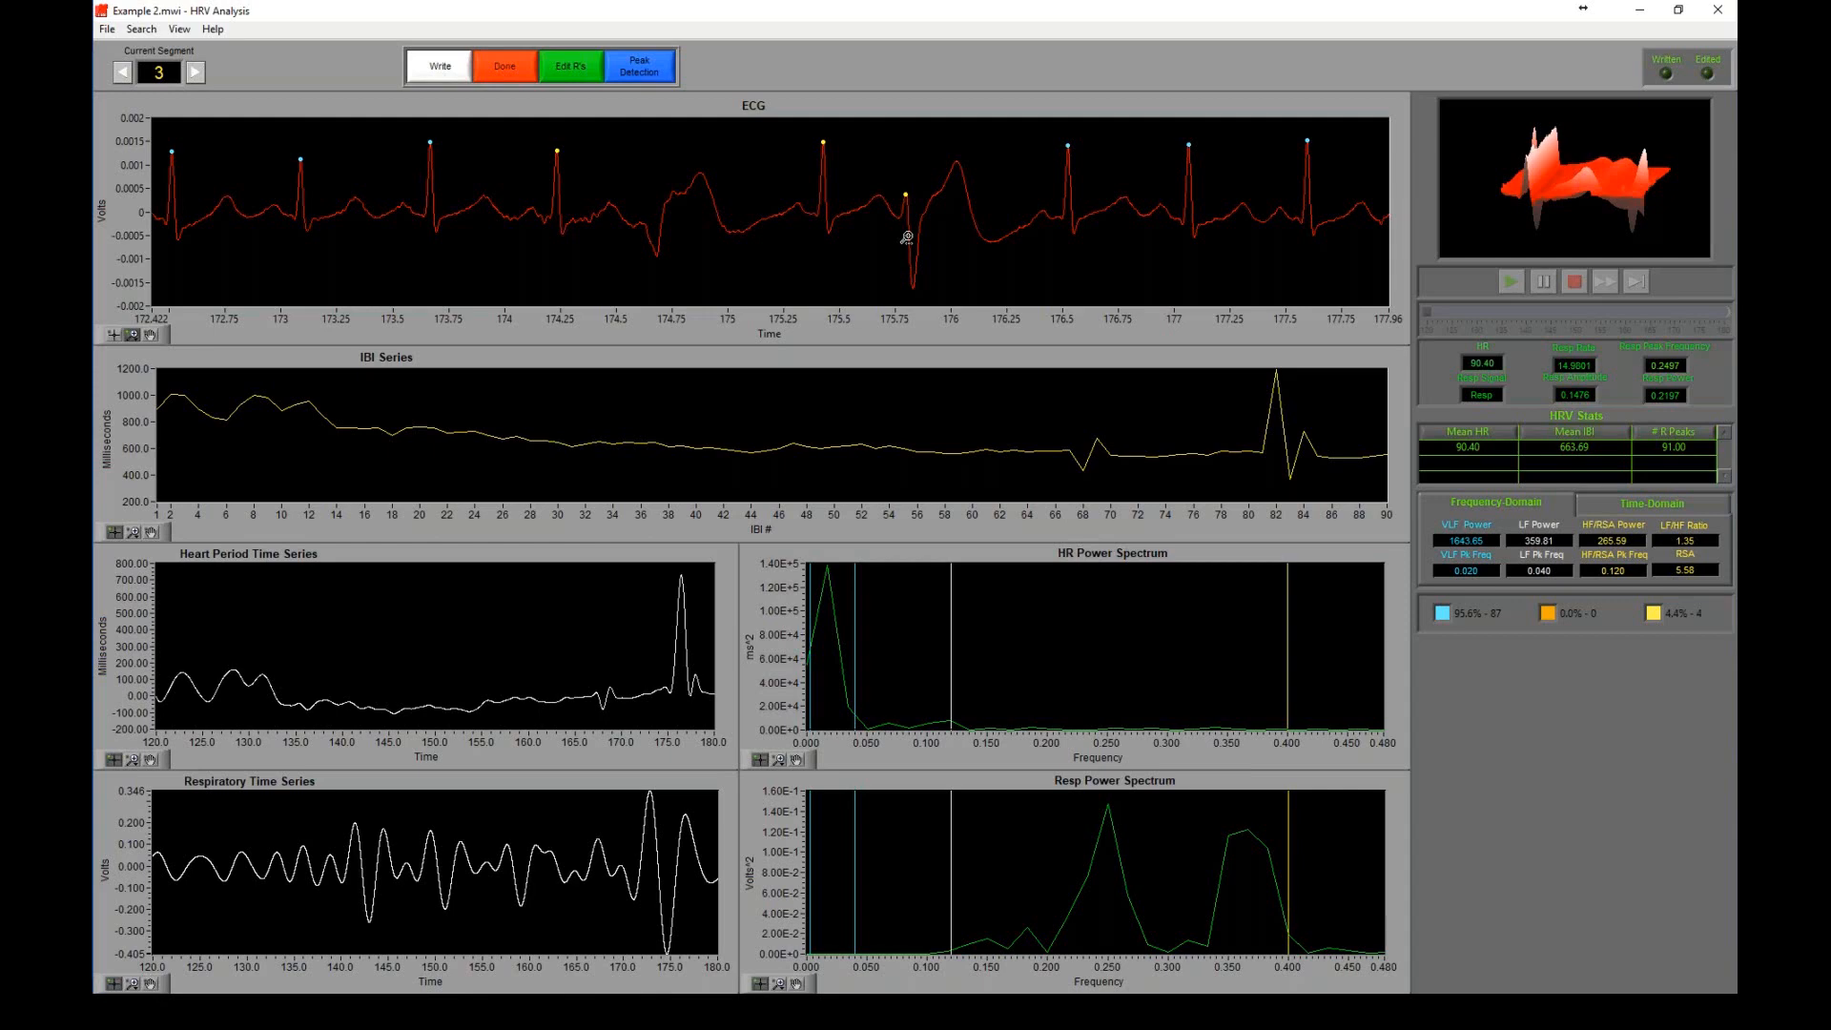
{"action": "left_click", "coordinate": [572, 70]}
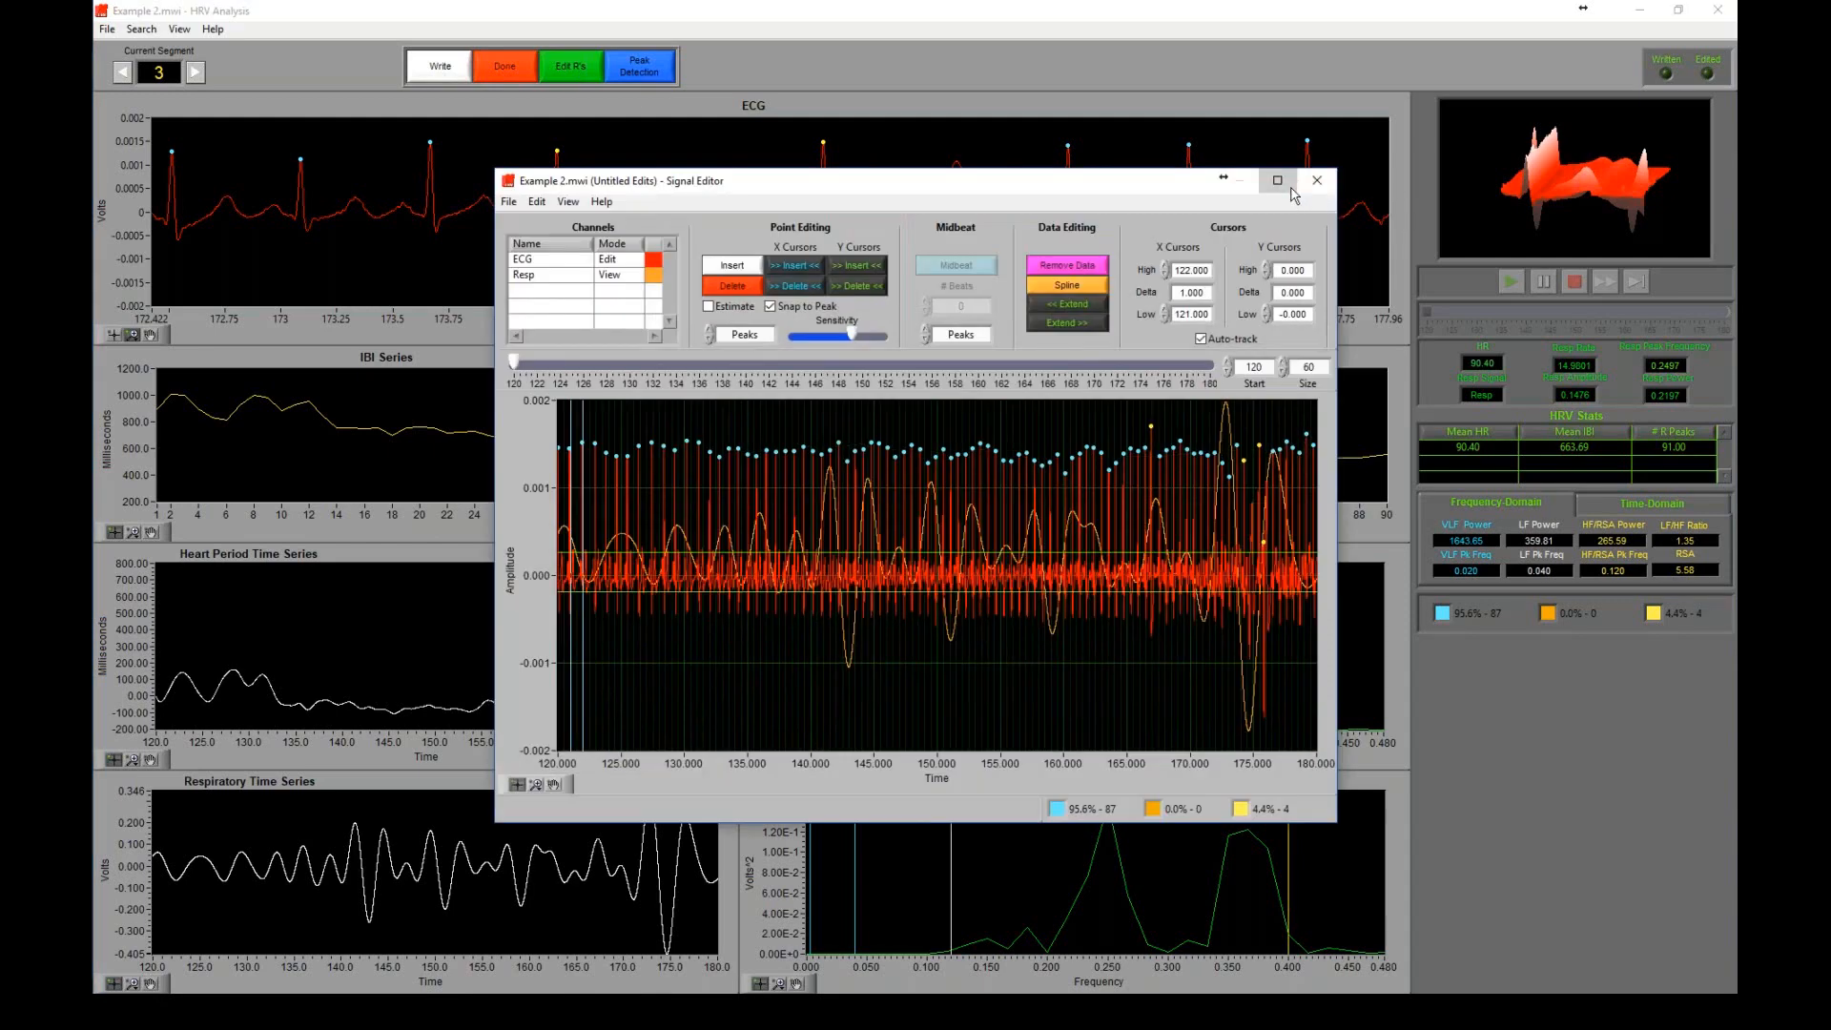
{"action": "left_click", "coordinate": [1278, 181]}
- Delete the R peak at about 175.8 s and insert one midbeat between the peaks at about 175.4 s and 176.5 s
{"action": "left_click", "coordinate": [132, 957]}
{"action": "left_click", "coordinate": [204, 877]}
{"action": "left_click_drag", "start_coordinate": [1512, 401], "coordinate": [1663, 434]}
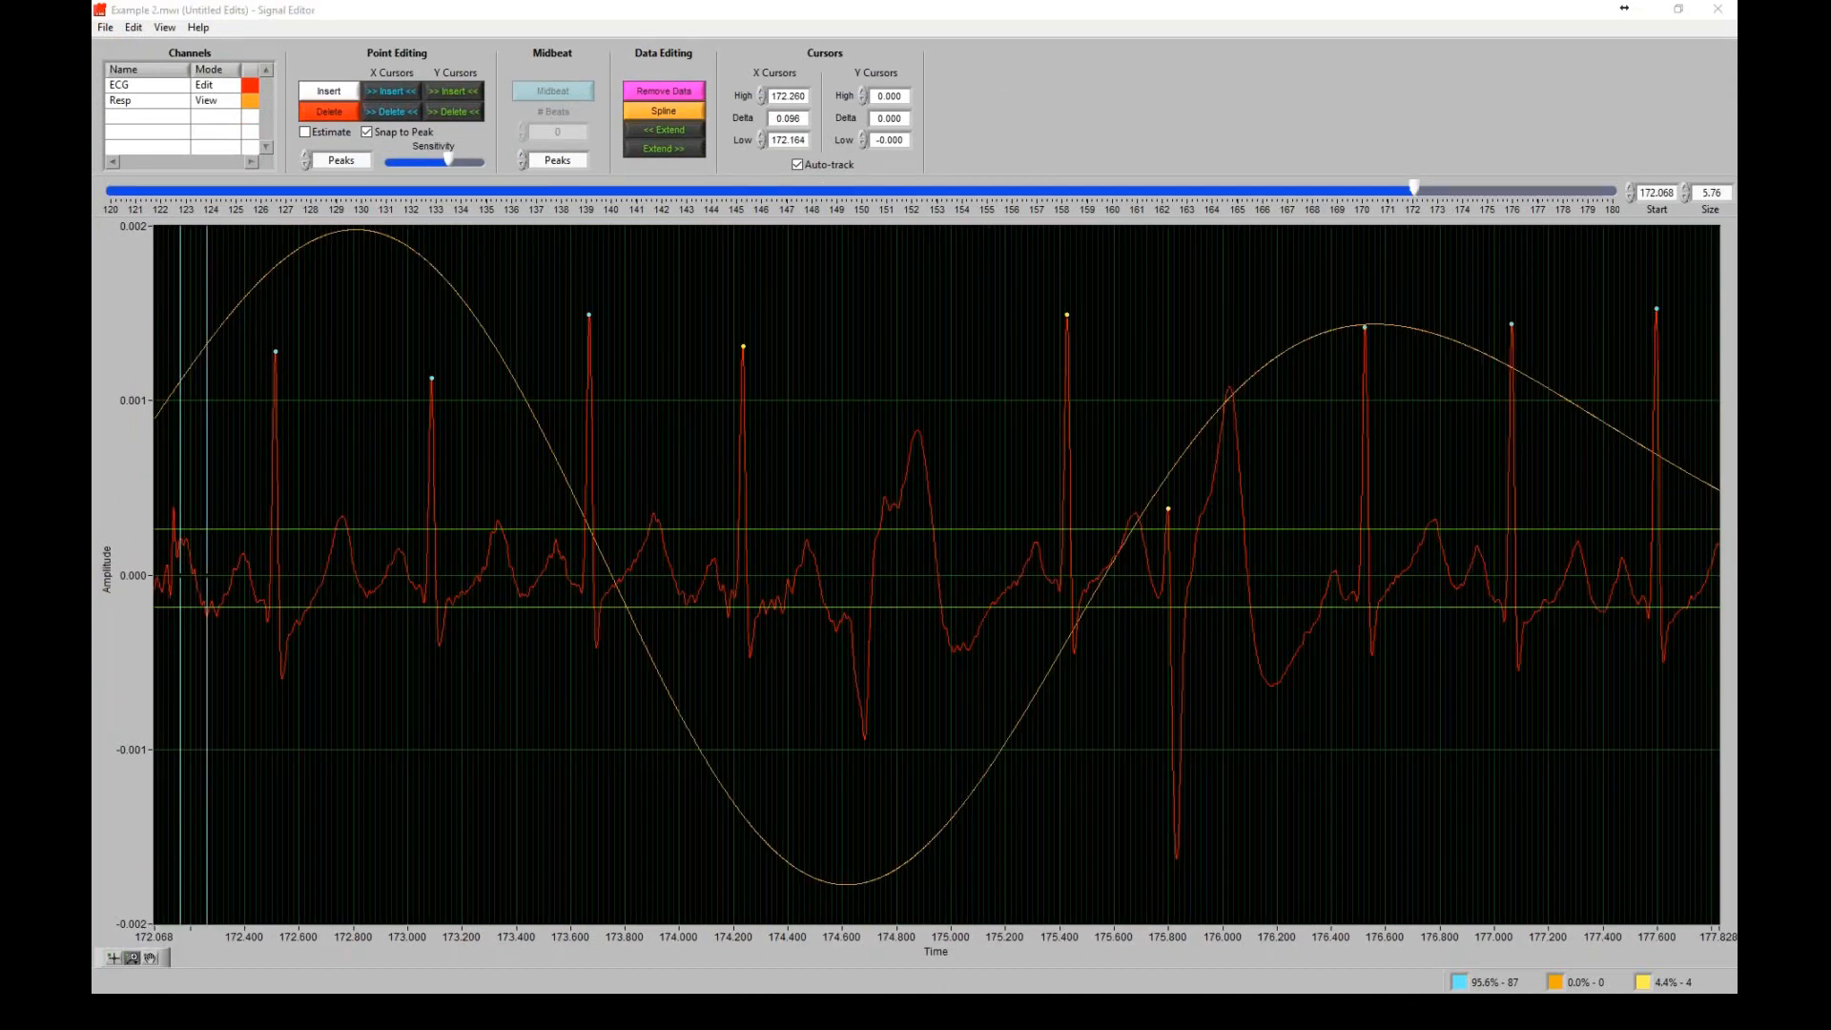
{"action": "left_click", "coordinate": [345, 119]}
{"action": "left_click", "coordinate": [1171, 506]}
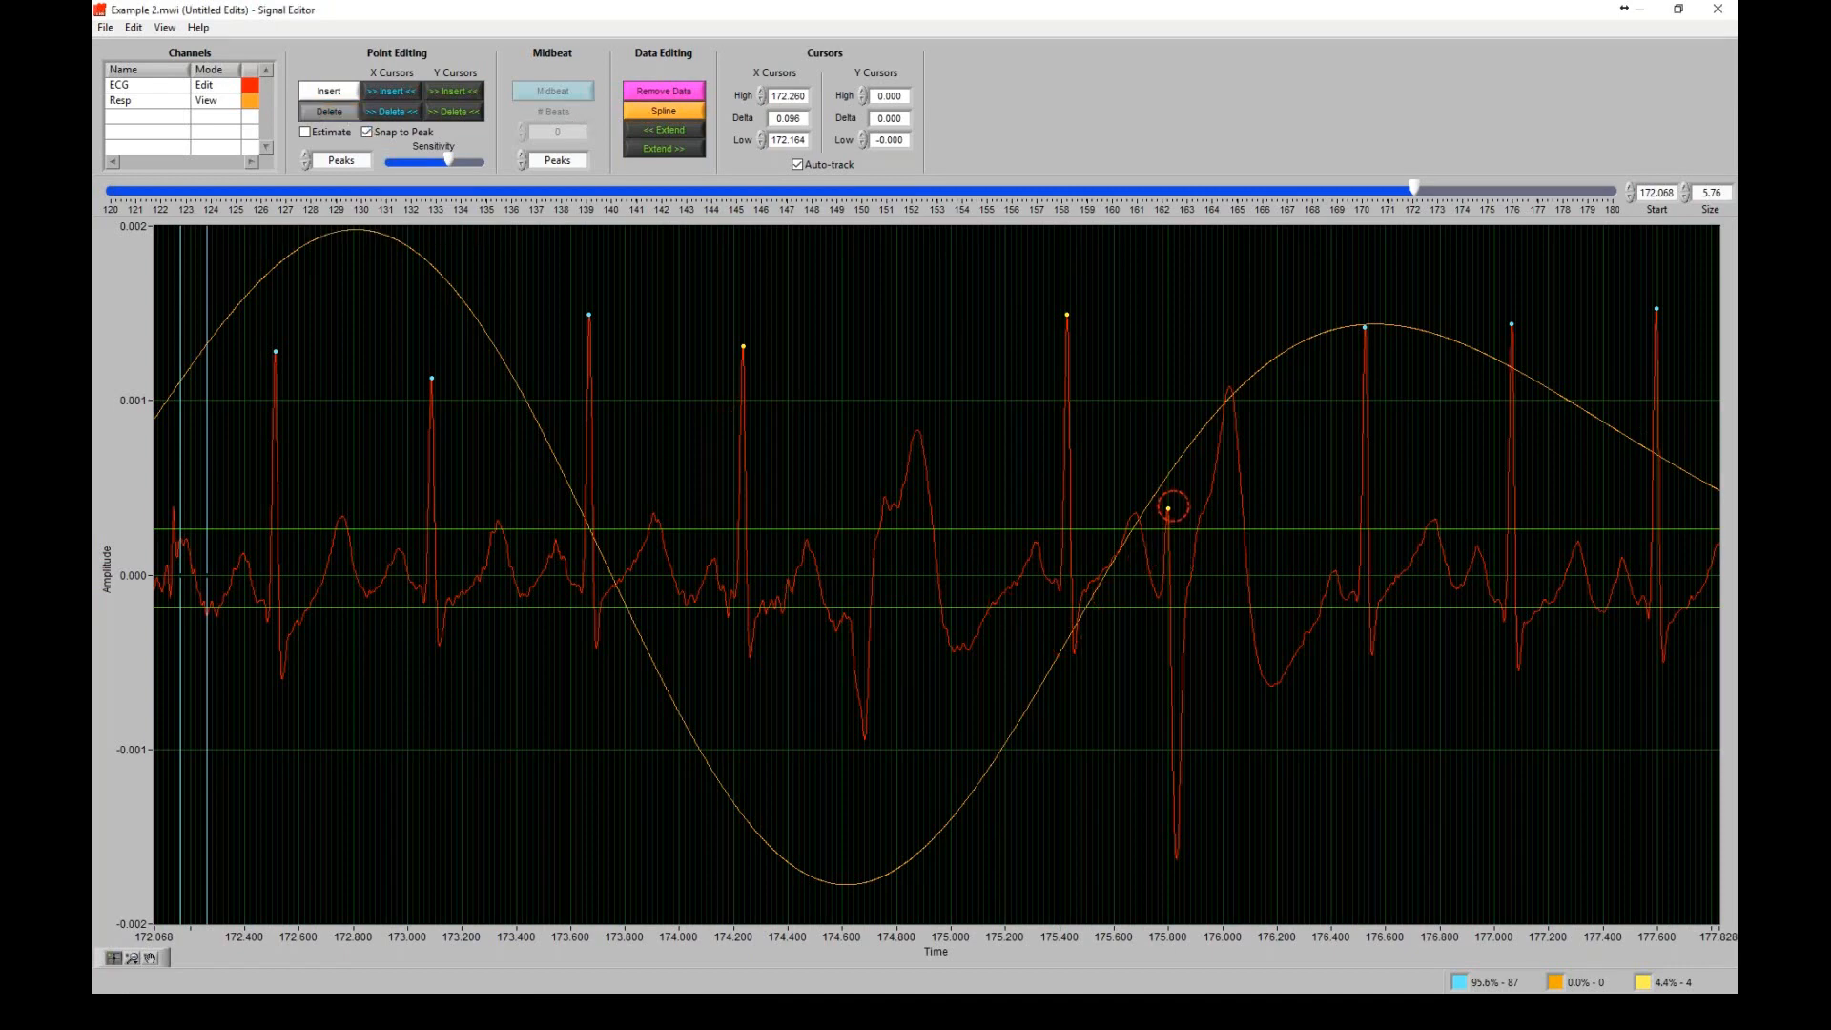
{"action": "left_click_drag", "start_coordinate": [206, 247], "coordinate": [1394, 388]}
{"action": "left_click_drag", "start_coordinate": [180, 255], "coordinate": [999, 360]}
{"action": "left_click", "coordinate": [582, 92]}
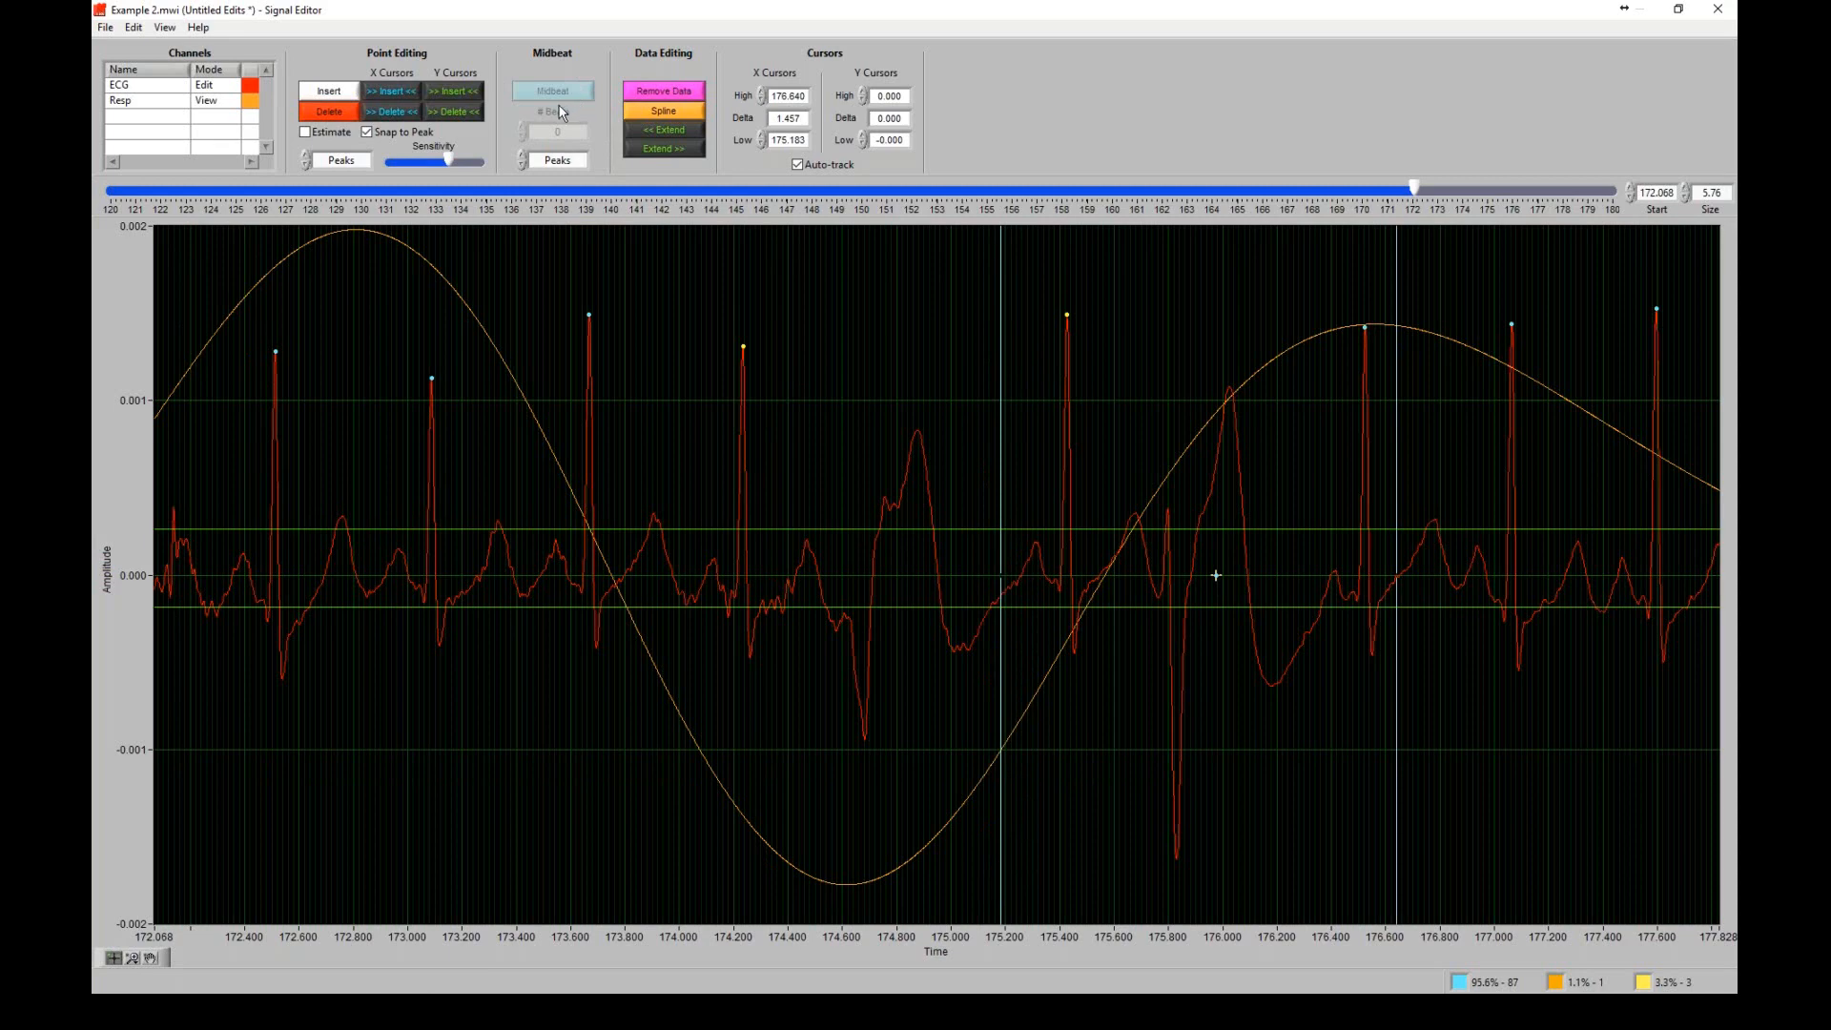
- Insert one midbeat between the R peaks at about 174.2 s and 175.4 s
{"action": "left_click_drag", "start_coordinate": [997, 380], "coordinate": [693, 360]}
{"action": "left_click_drag", "start_coordinate": [1397, 369], "coordinate": [1111, 362]}
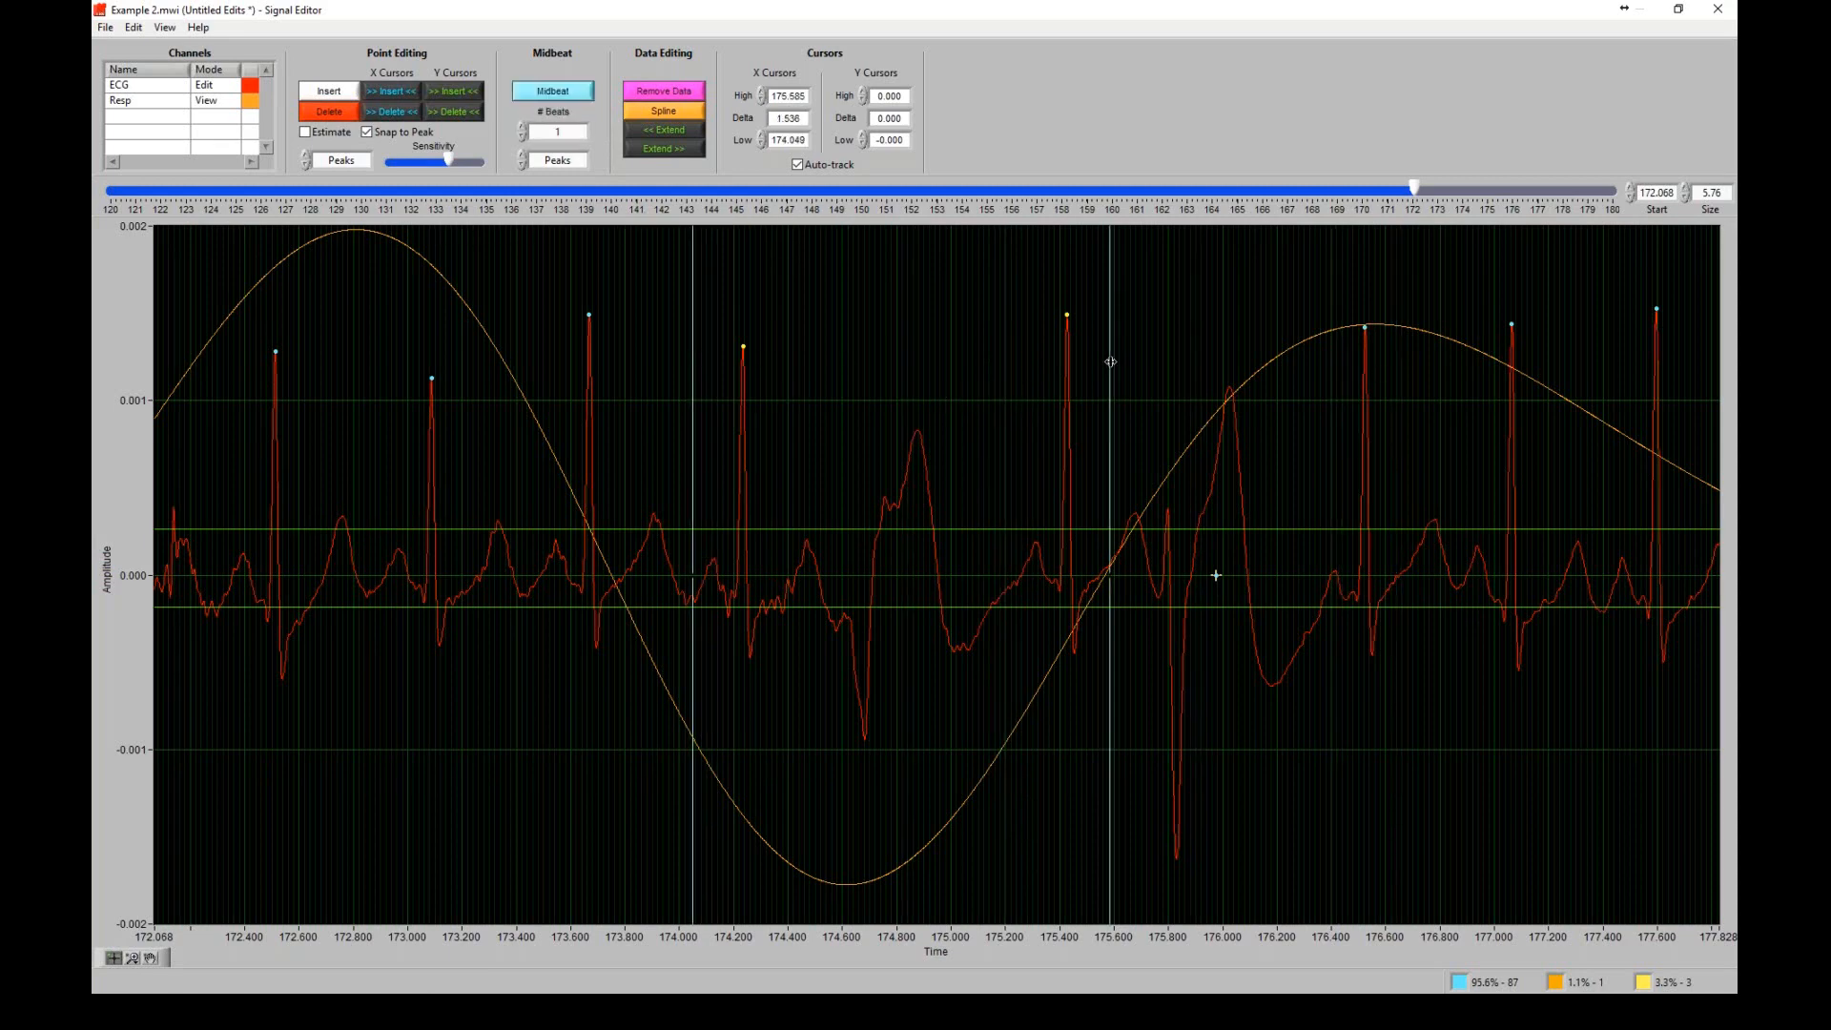
{"action": "left_click", "coordinate": [551, 94]}
- Replace the flagged R peak at about 166.9 s with one midbeat between its neighbouring peaks, and close the signal editor
{"action": "left_click", "coordinate": [132, 957]}
{"action": "left_click", "coordinate": [170, 925]}
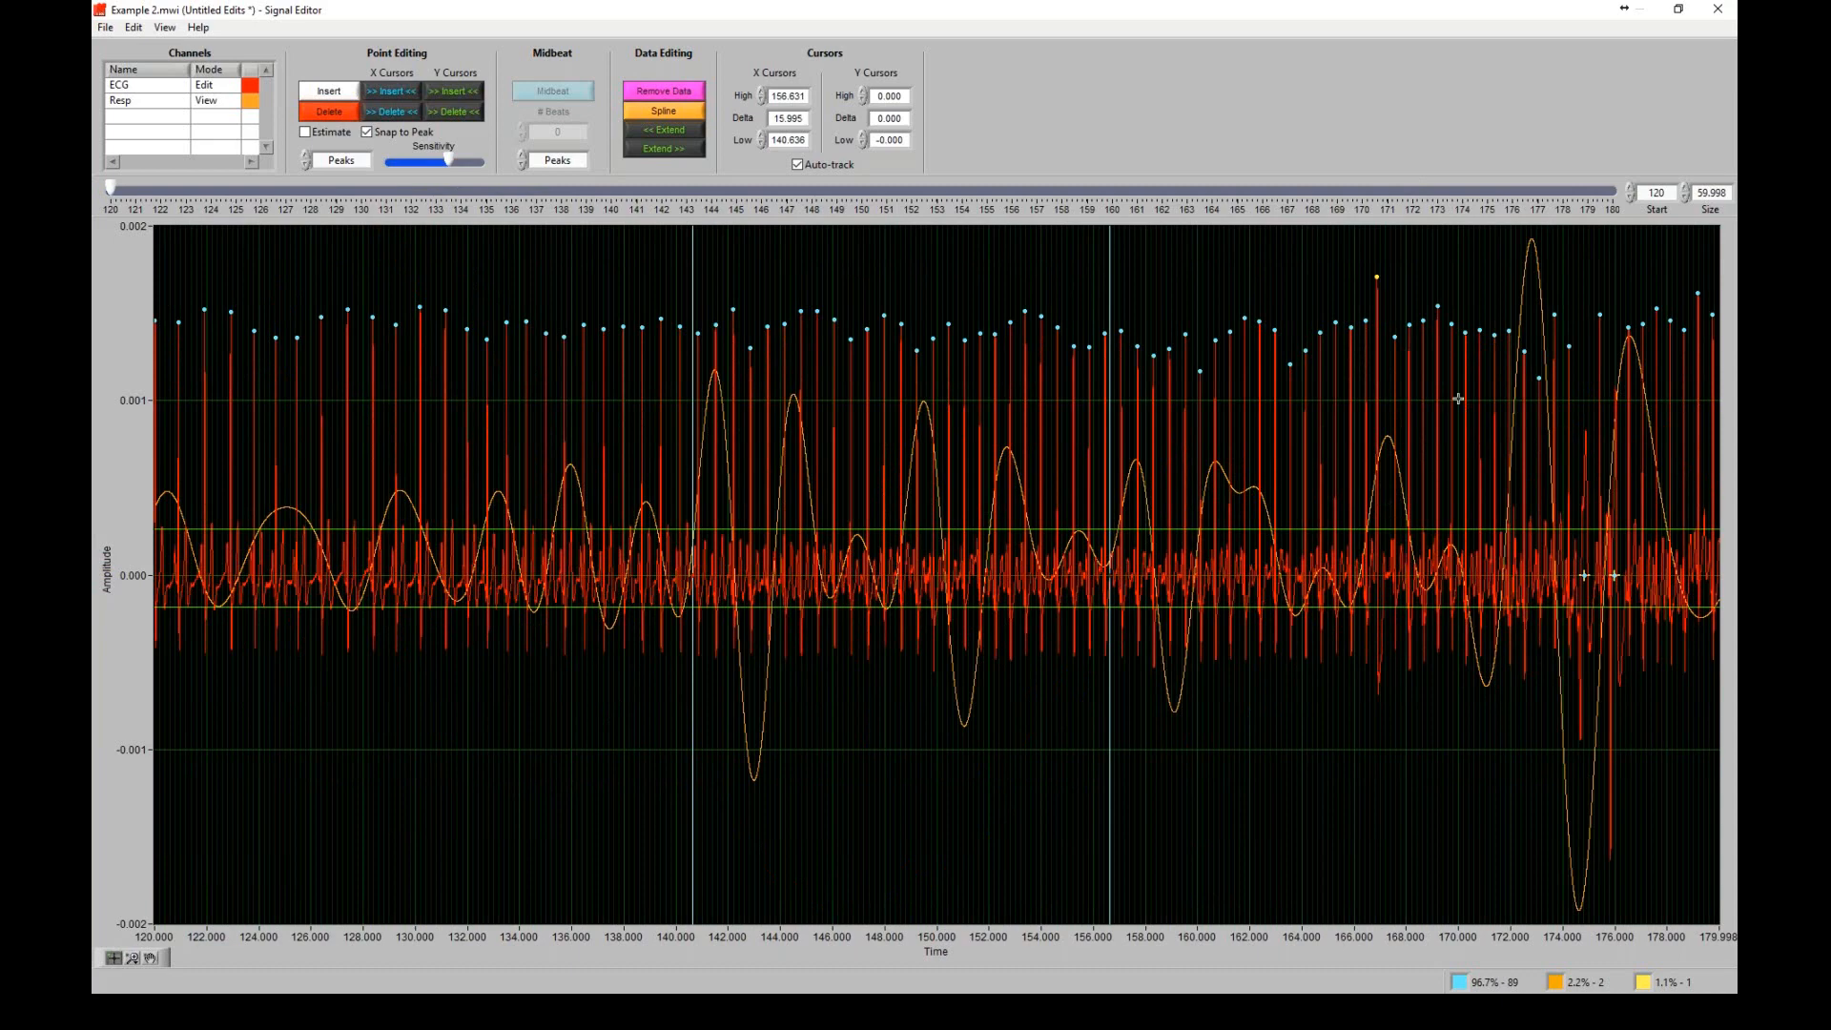
{"action": "left_click", "coordinate": [138, 960]}
{"action": "left_click", "coordinate": [210, 882]}
{"action": "left_click_drag", "start_coordinate": [1287, 430], "coordinate": [1478, 421]}
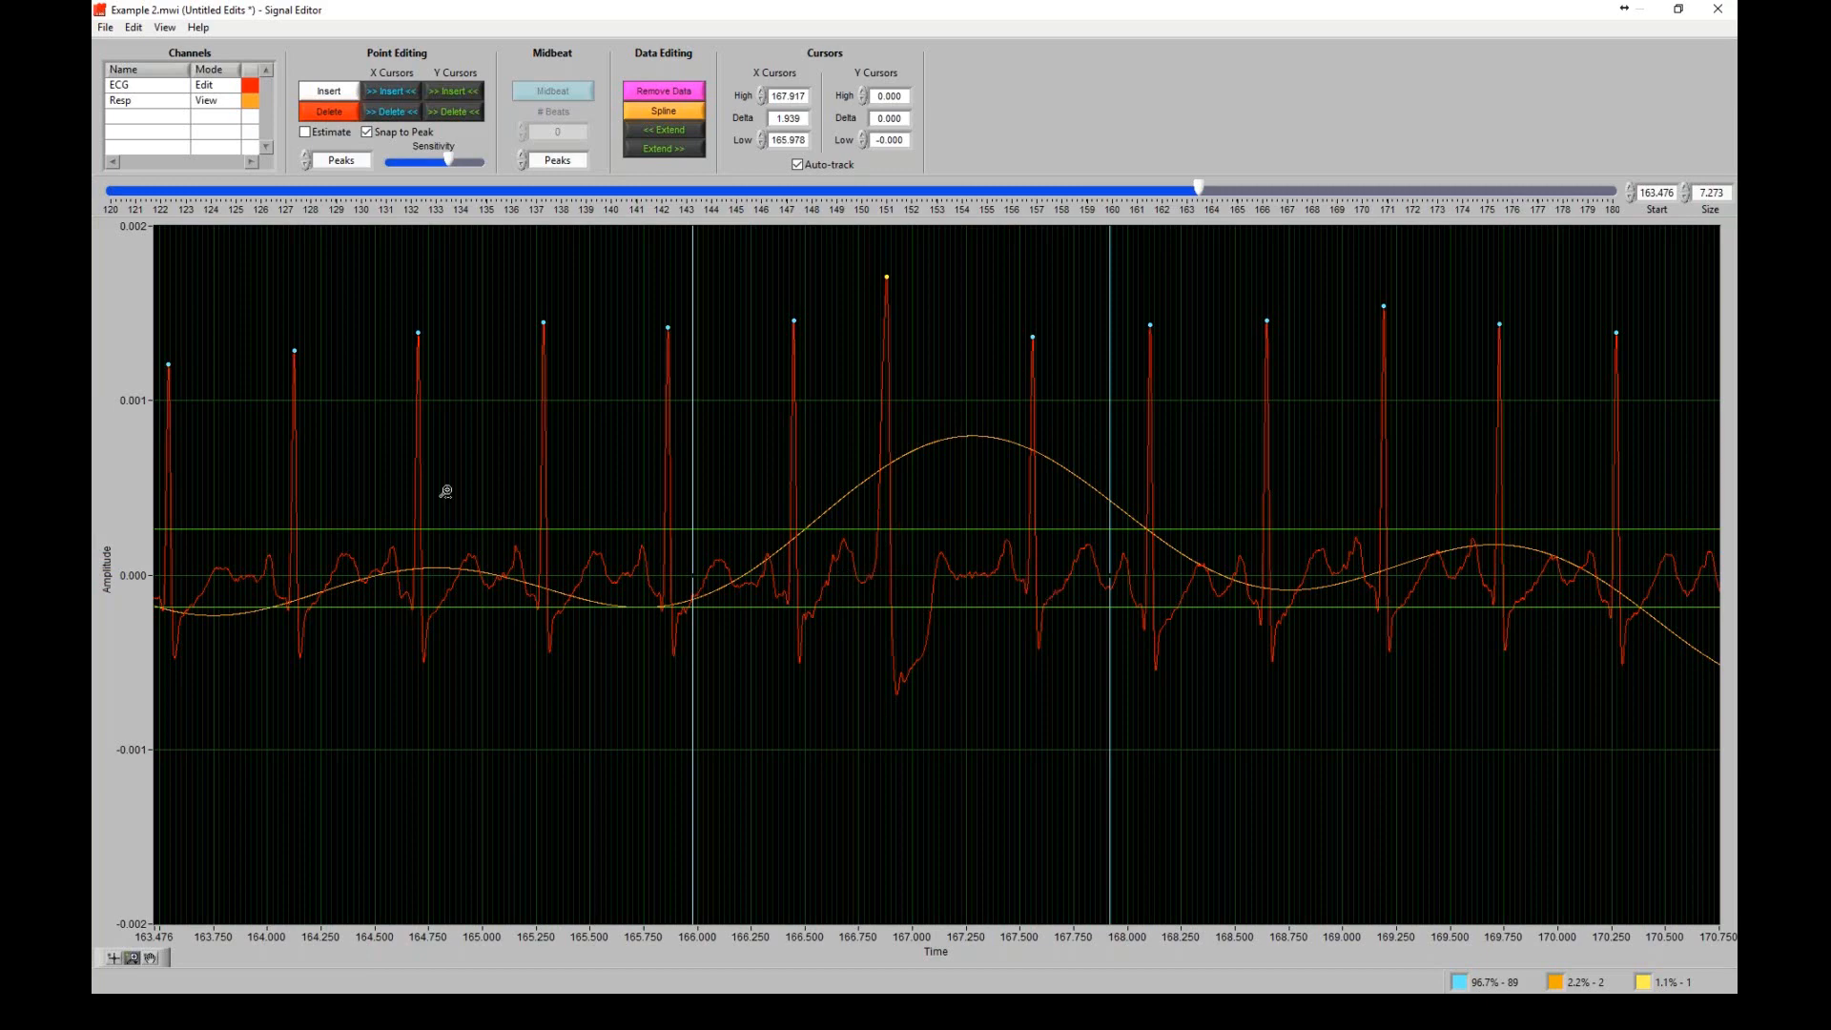
{"action": "left_click", "coordinate": [331, 111]}
{"action": "left_click", "coordinate": [875, 271]}
{"action": "left_click", "coordinate": [722, 262]}
{"action": "left_click_drag", "start_coordinate": [1111, 328], "coordinate": [1084, 327]}
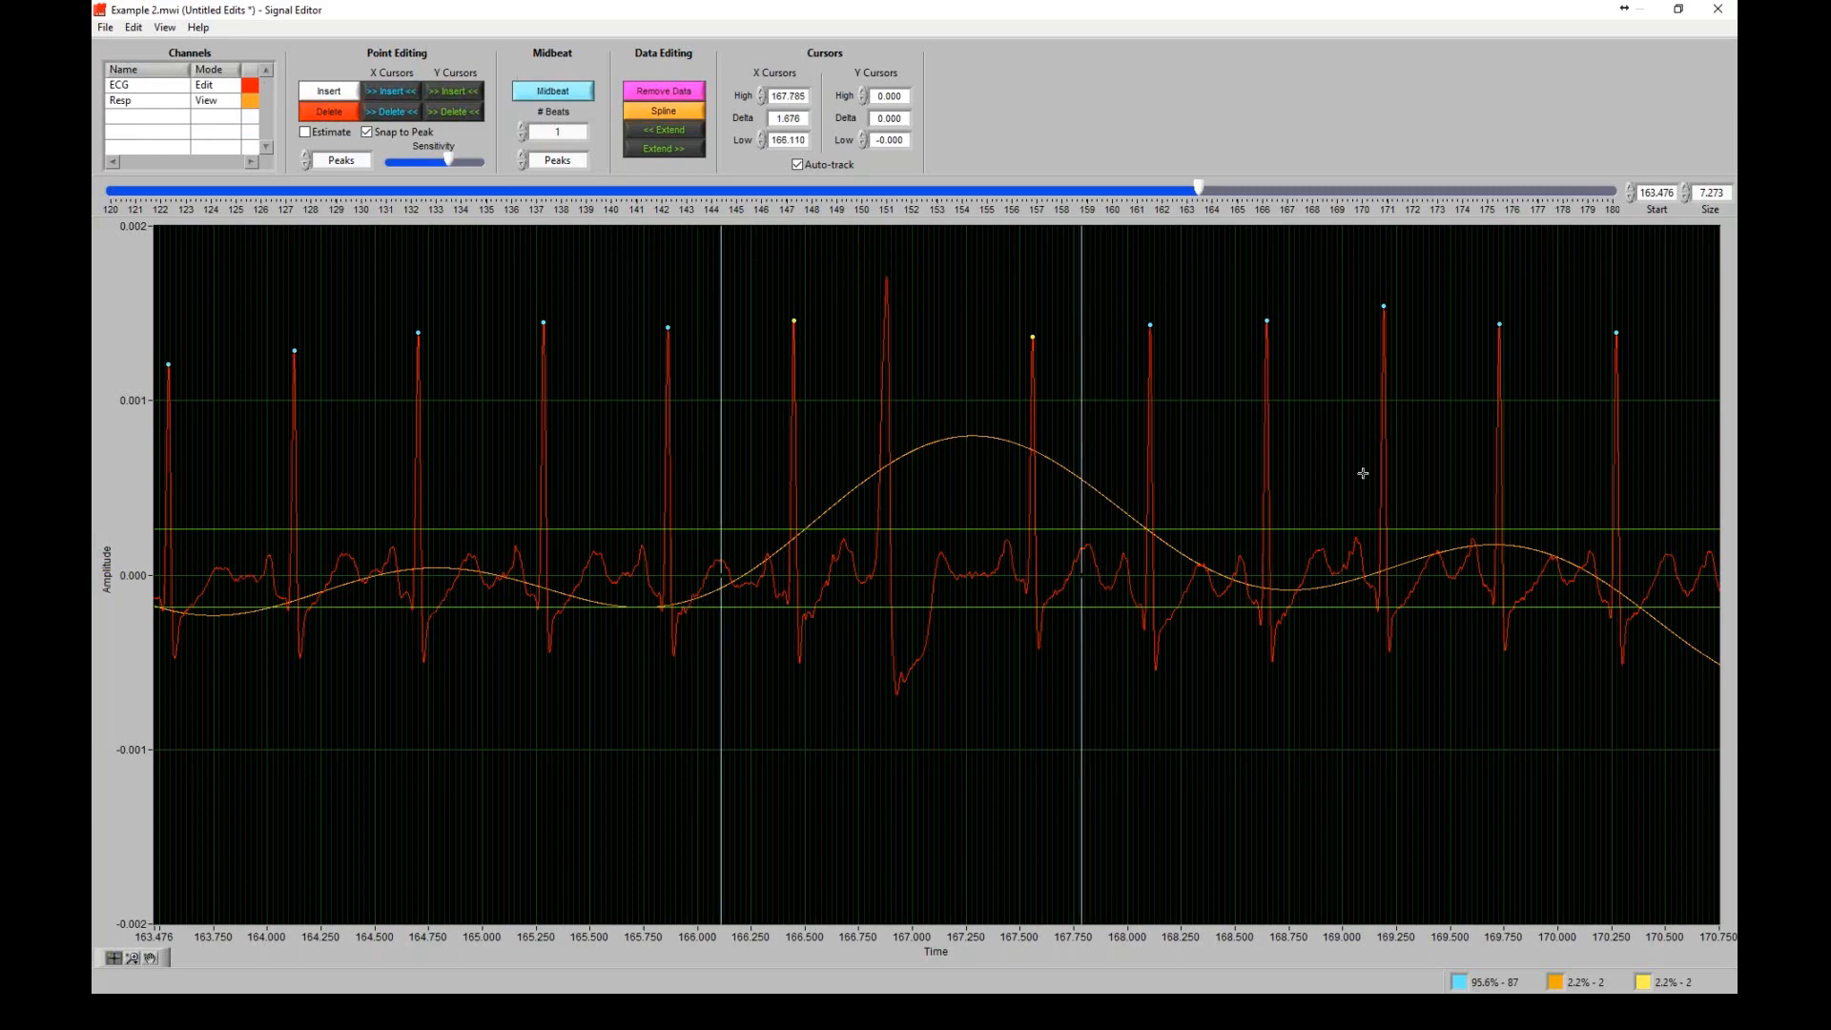
{"action": "left_click", "coordinate": [576, 95]}
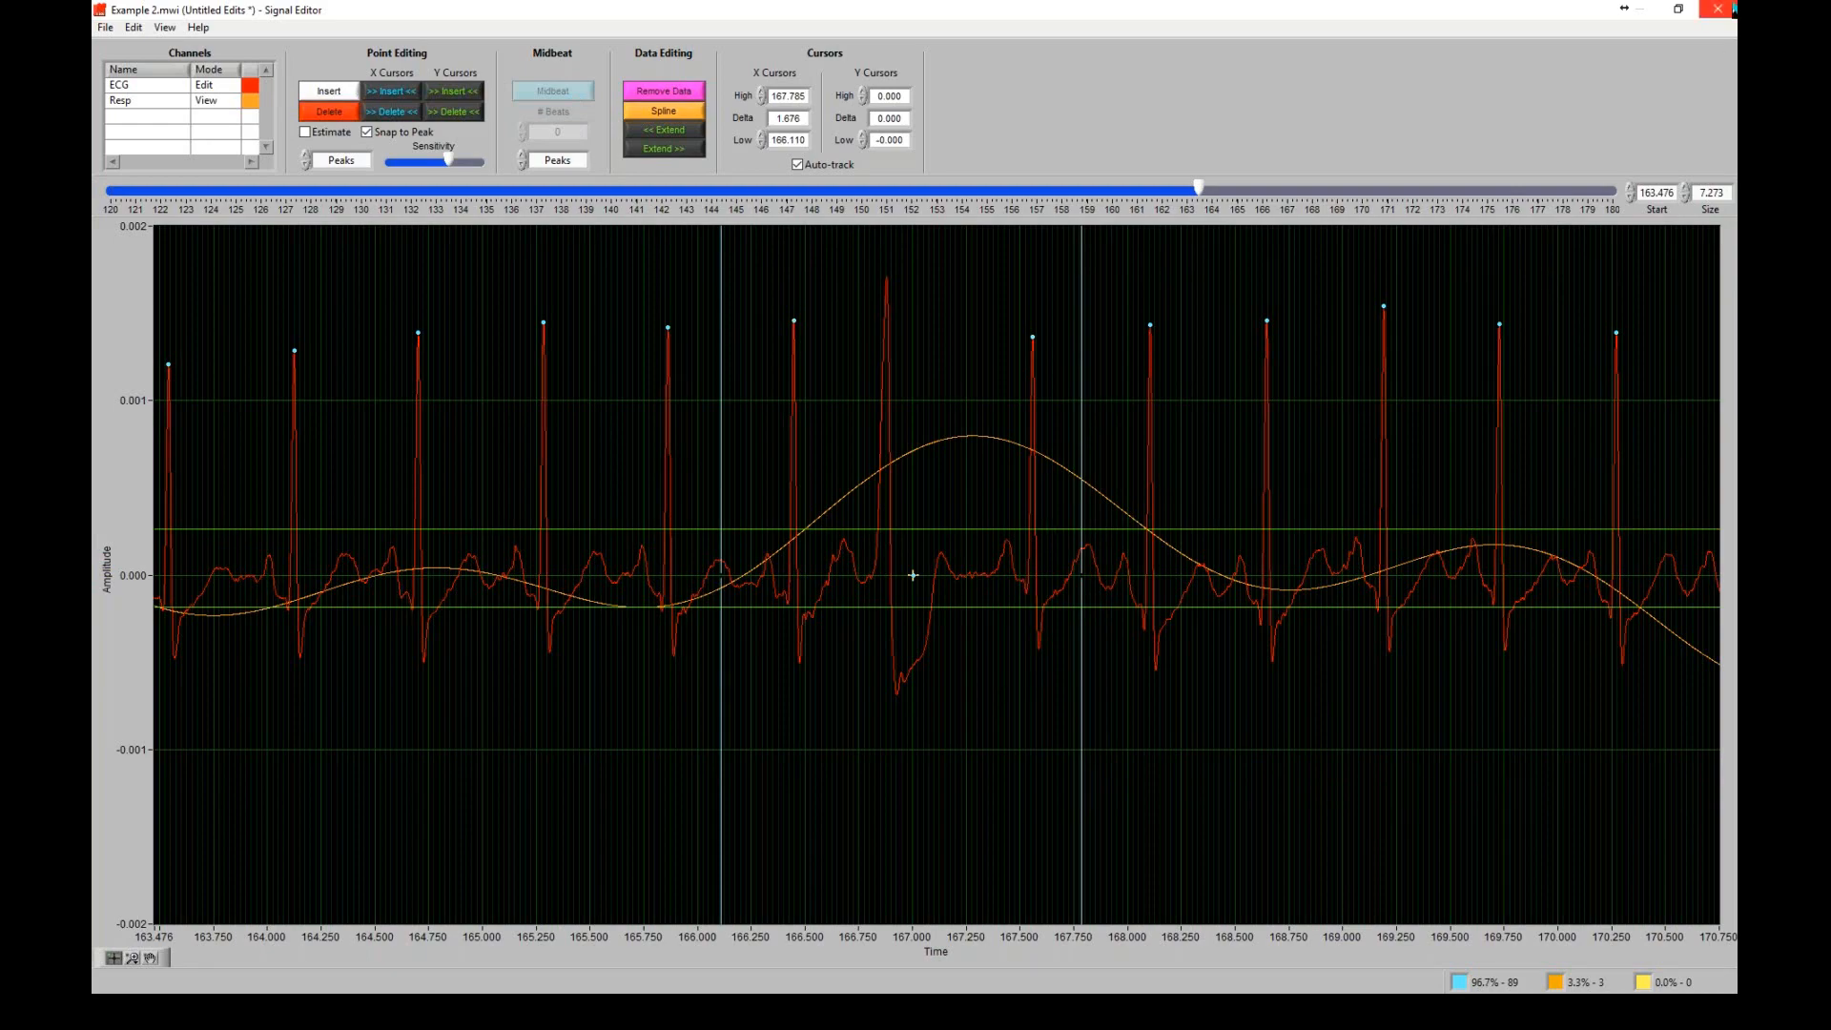
{"action": "left_click", "coordinate": [1732, 11]}
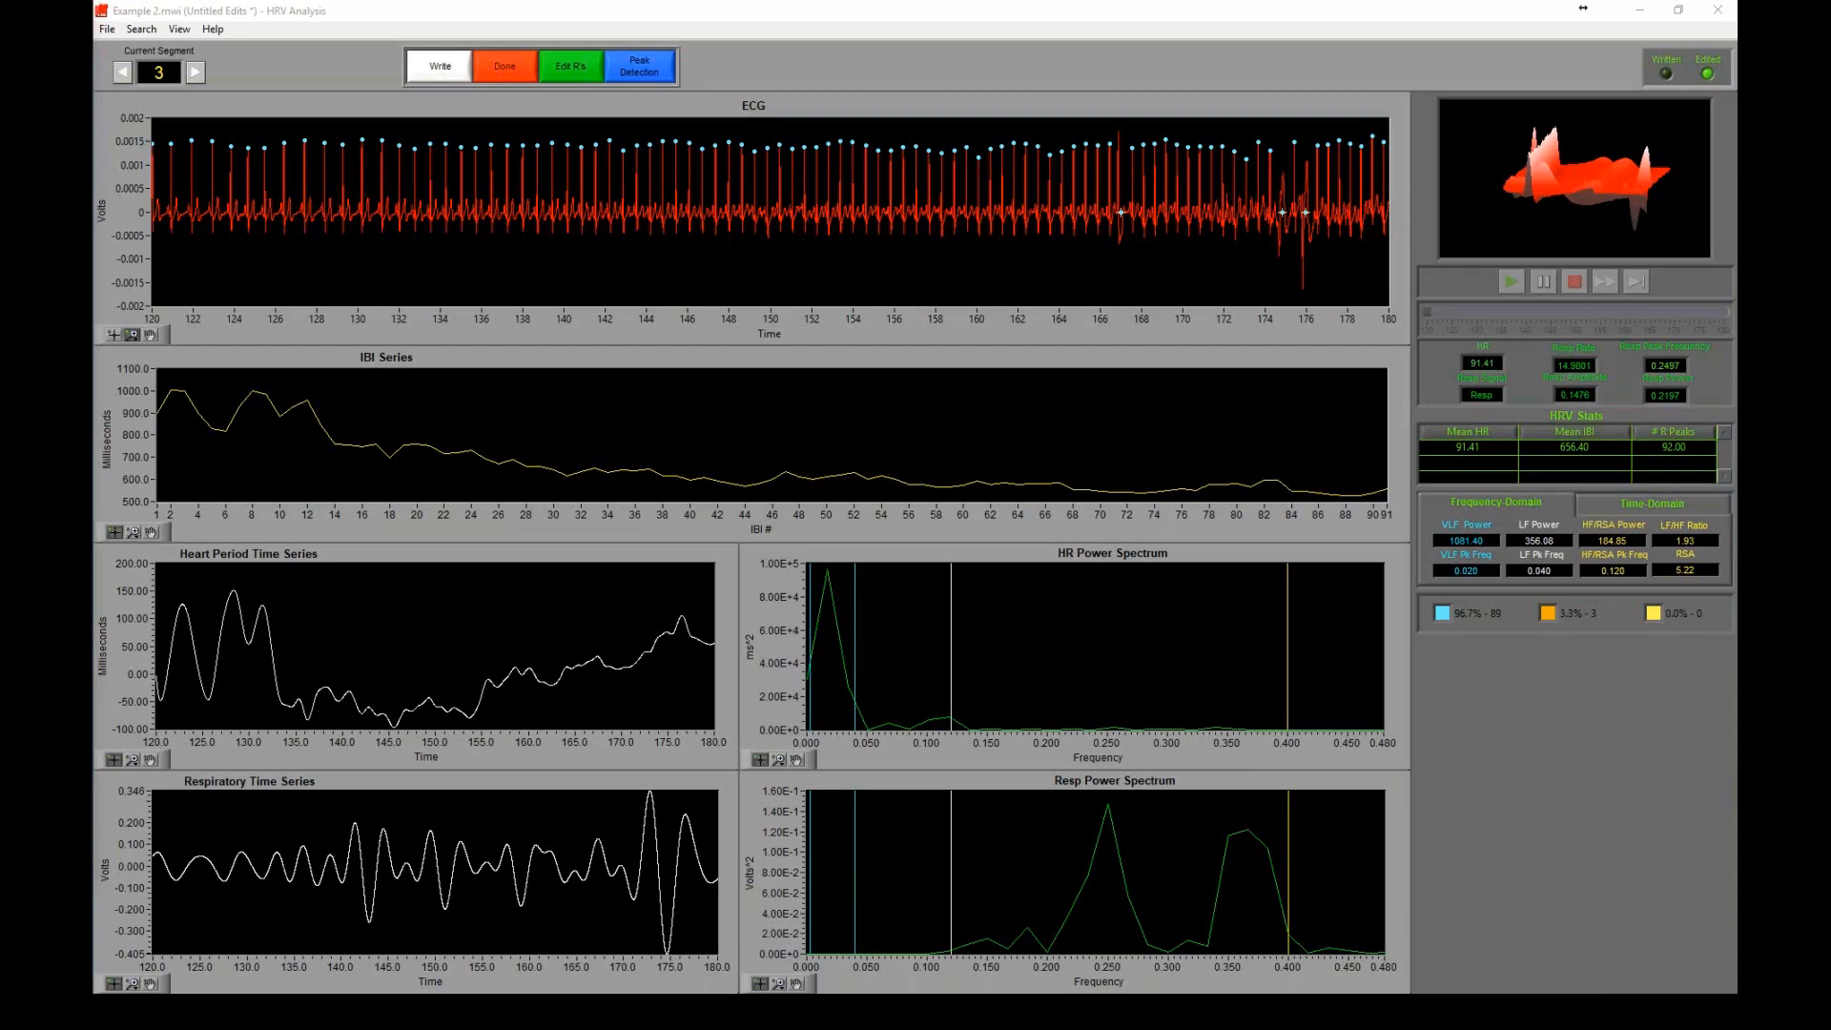
- Switch to the PowerPoint presentation and start the slide show from the "Using the ECG Editor" slide
{"action": "left_click", "coordinate": [1640, 9]}
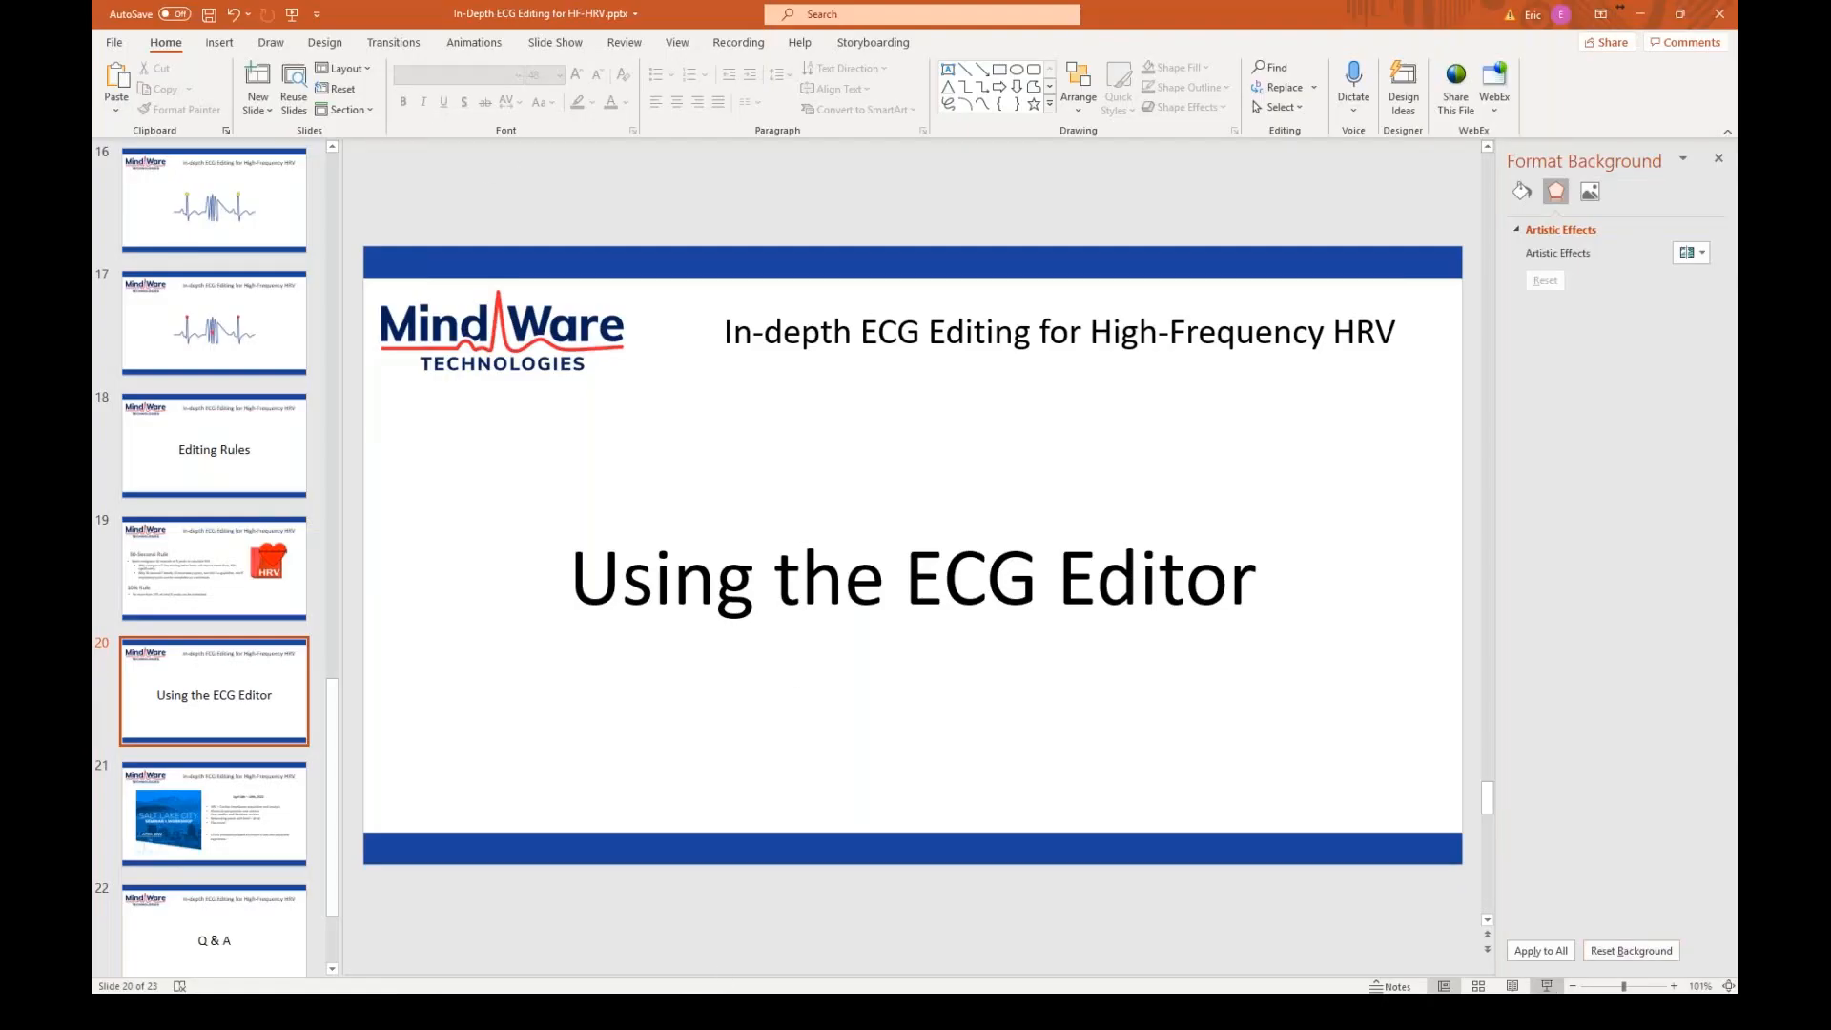
{"action": "left_click", "coordinate": [1548, 986]}
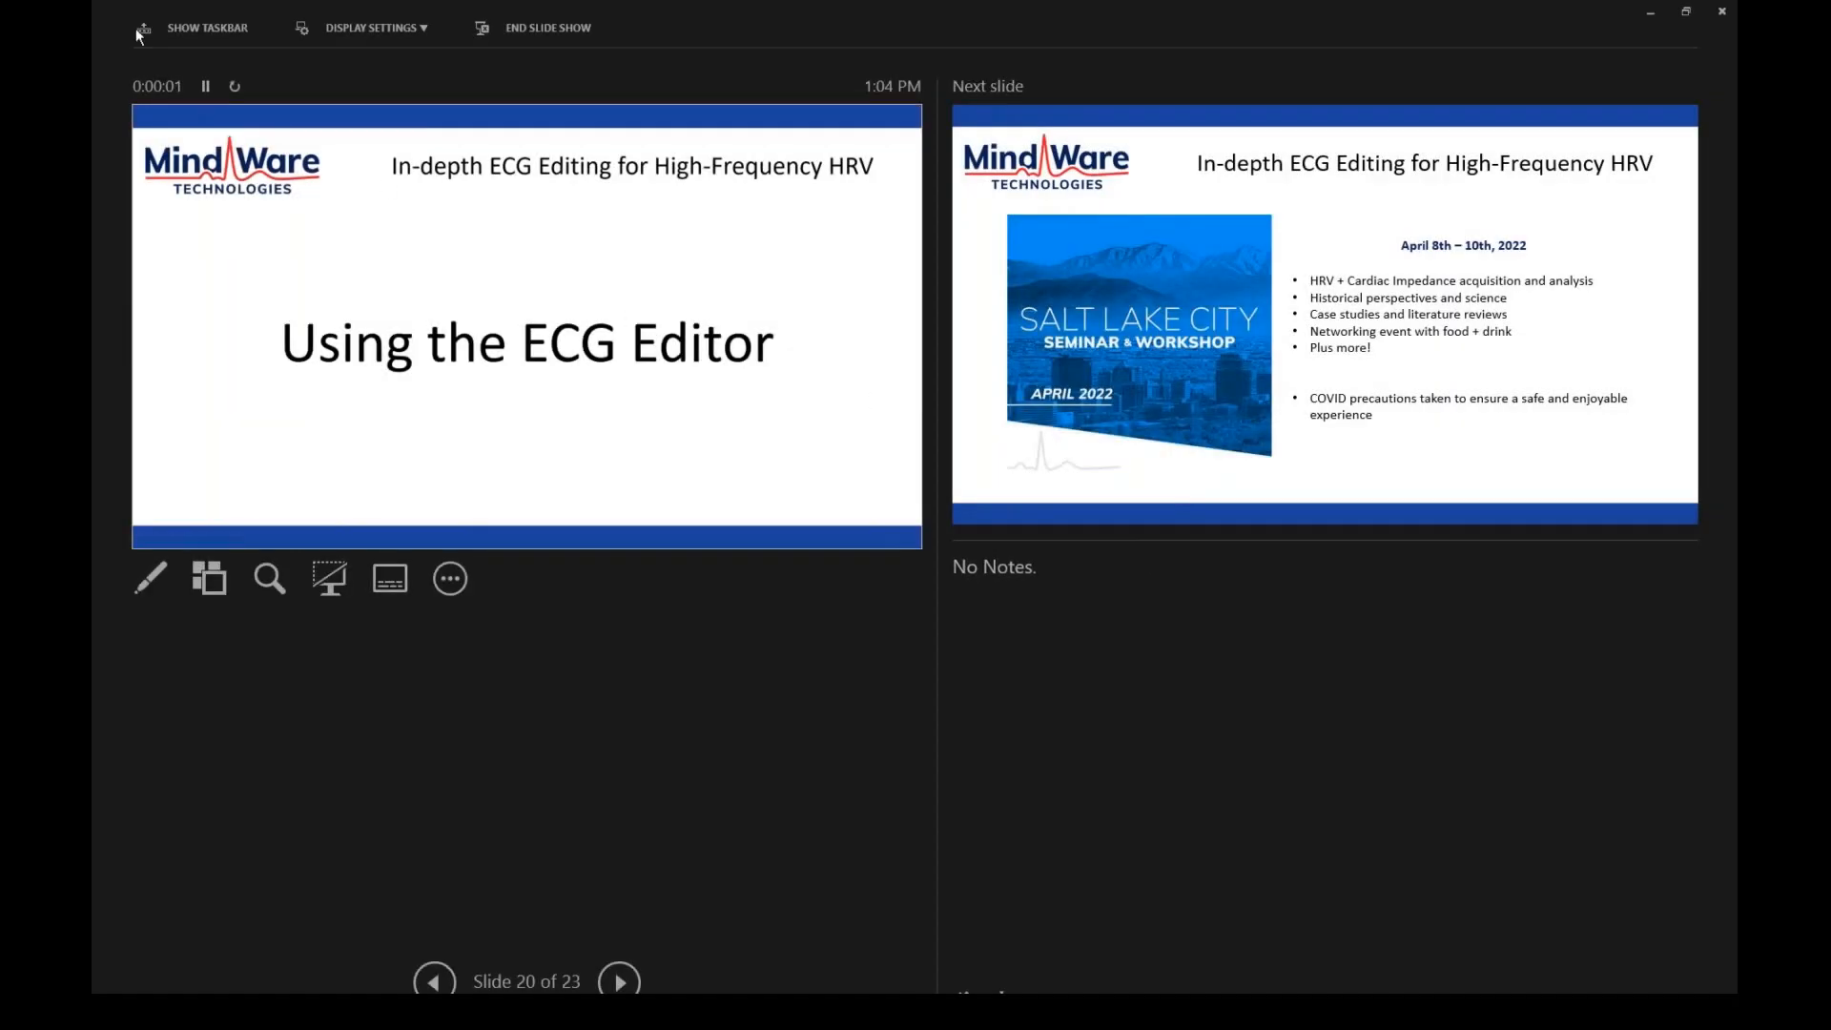
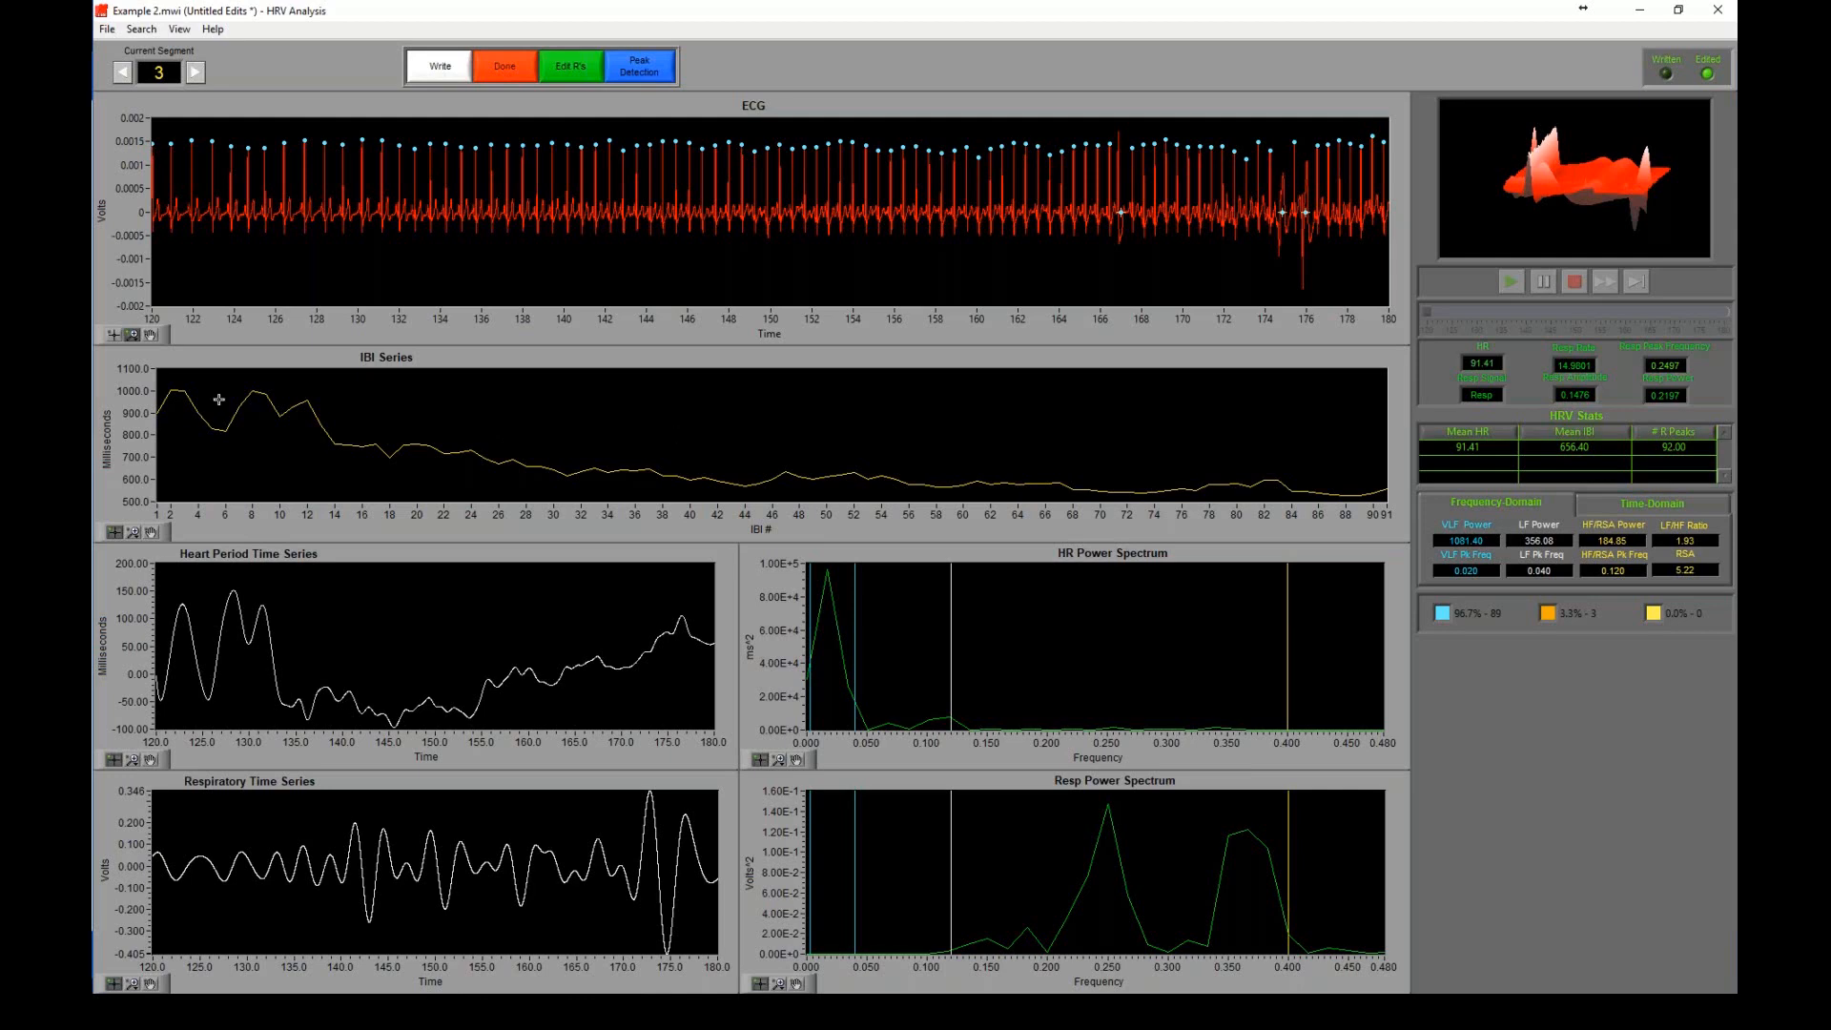
- Examine segment 3's IBI series and HR power spectrum, and its time-domain and frequency-domain HRV statistics
{"action": "mouse_move", "coordinate": [218, 400]}
{"action": "mouse_move", "coordinate": [107, 455]}
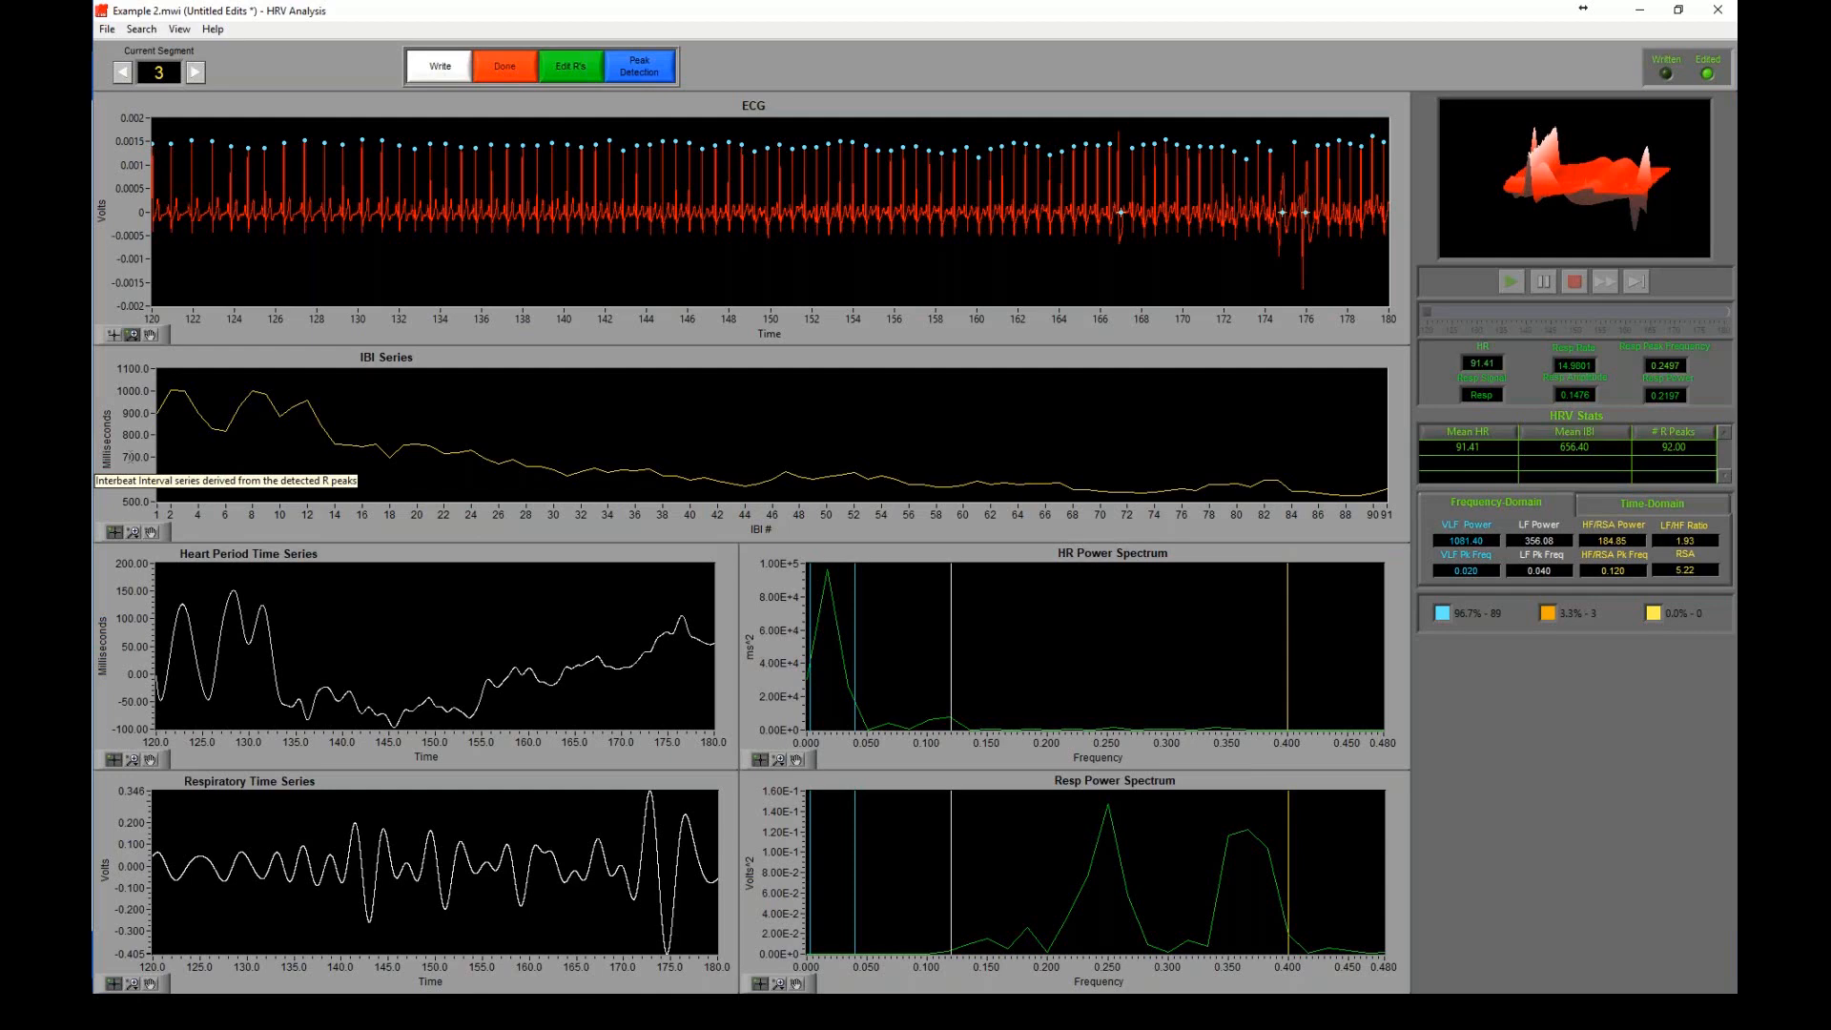
{"action": "mouse_move", "coordinate": [820, 336]}
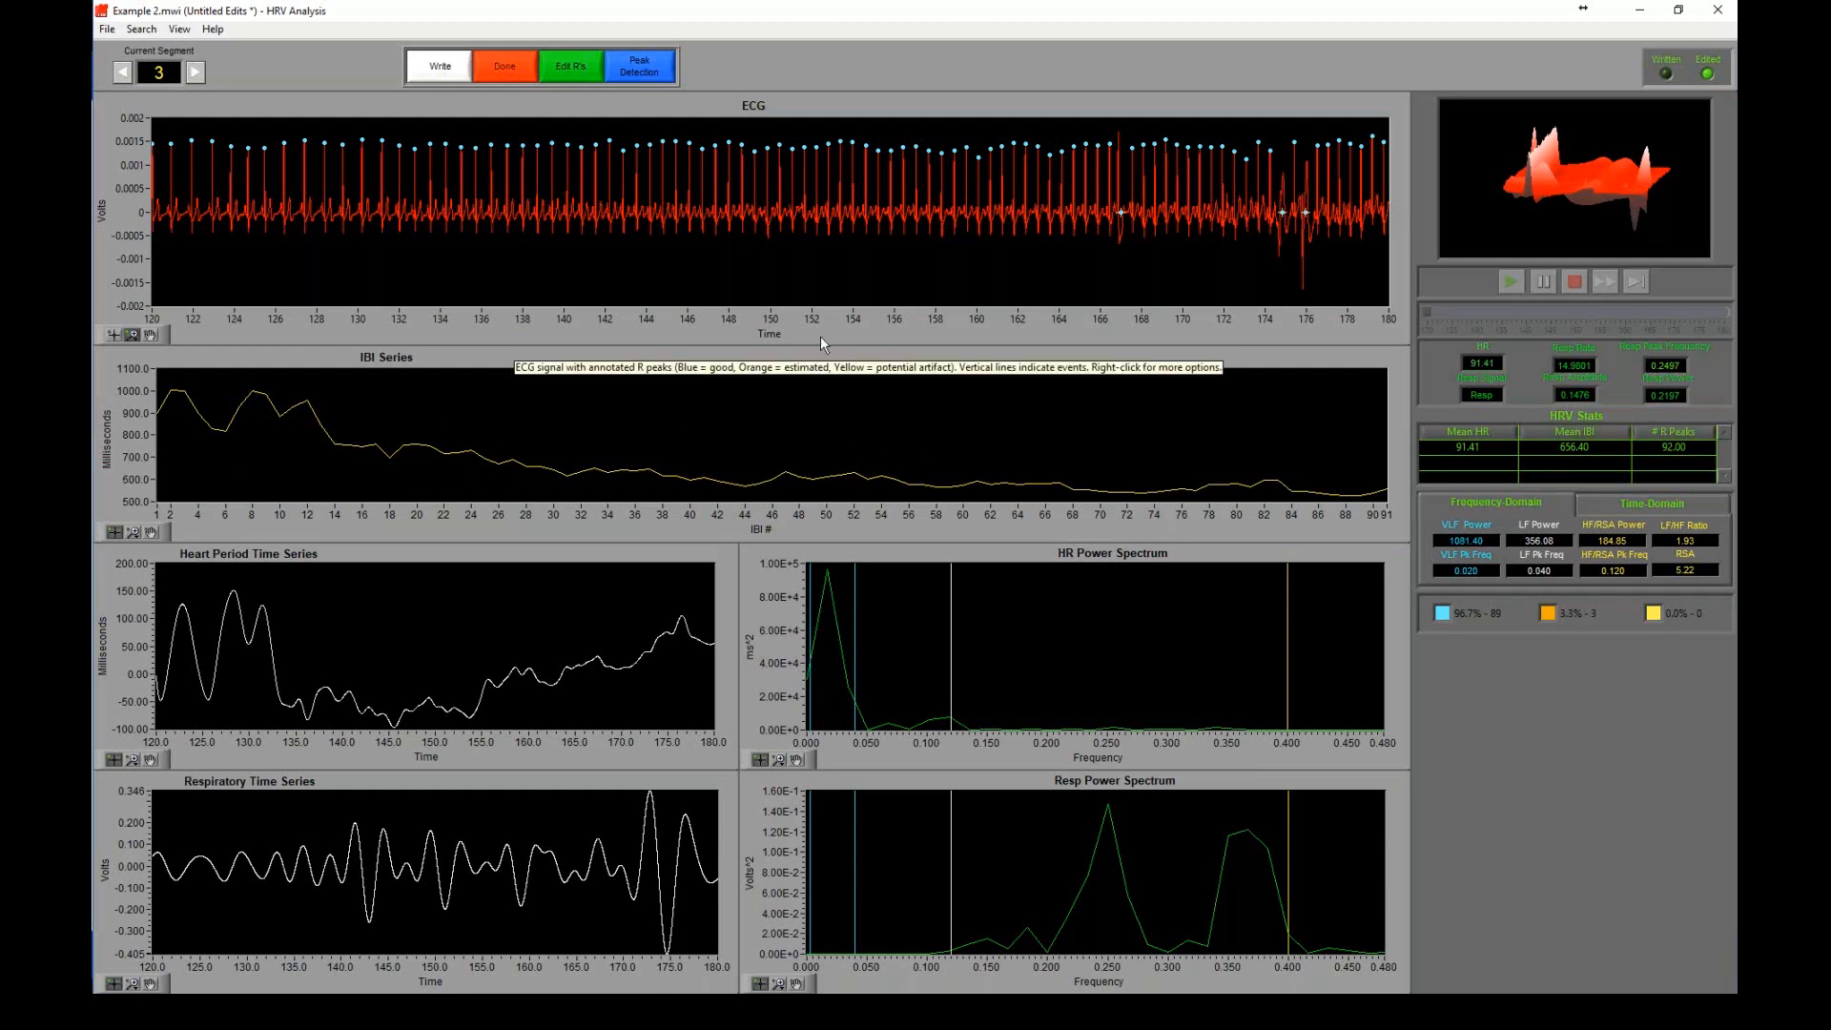
{"action": "mouse_move", "coordinate": [631, 398]}
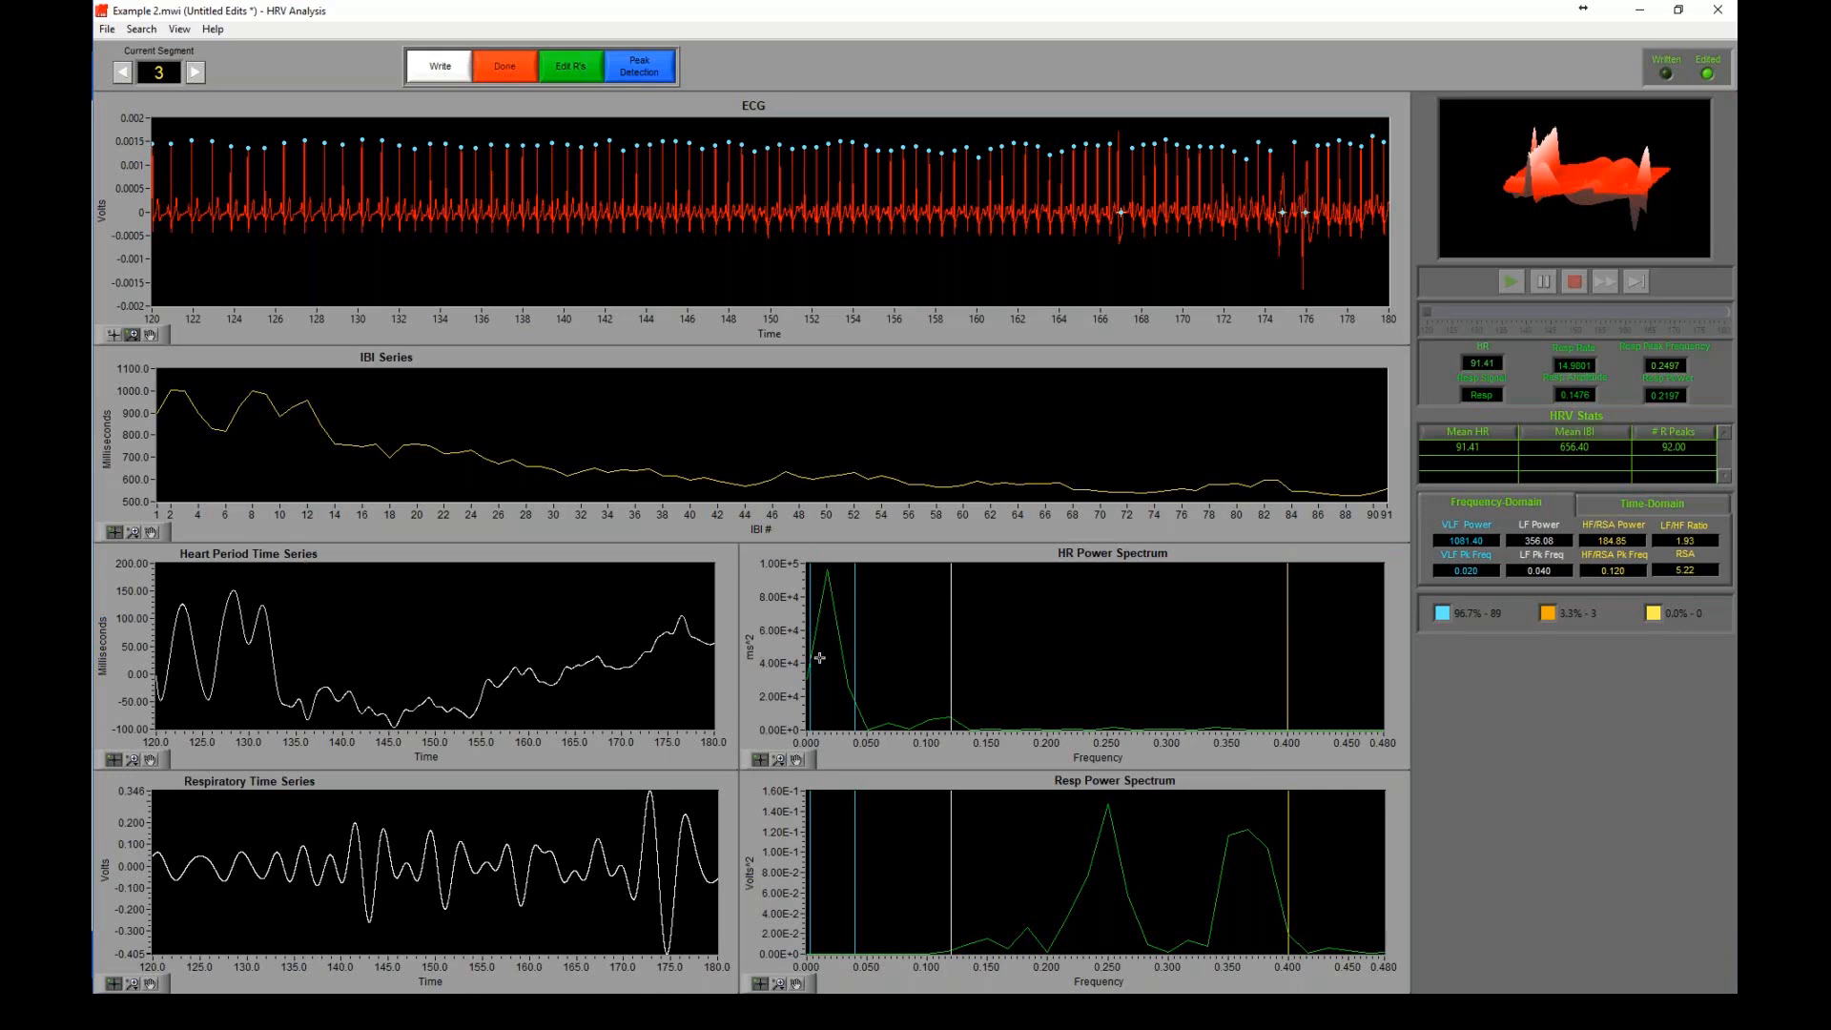
{"action": "mouse_move", "coordinate": [819, 658]}
{"action": "mouse_move", "coordinate": [1080, 752]}
{"action": "mouse_move", "coordinate": [1147, 693]}
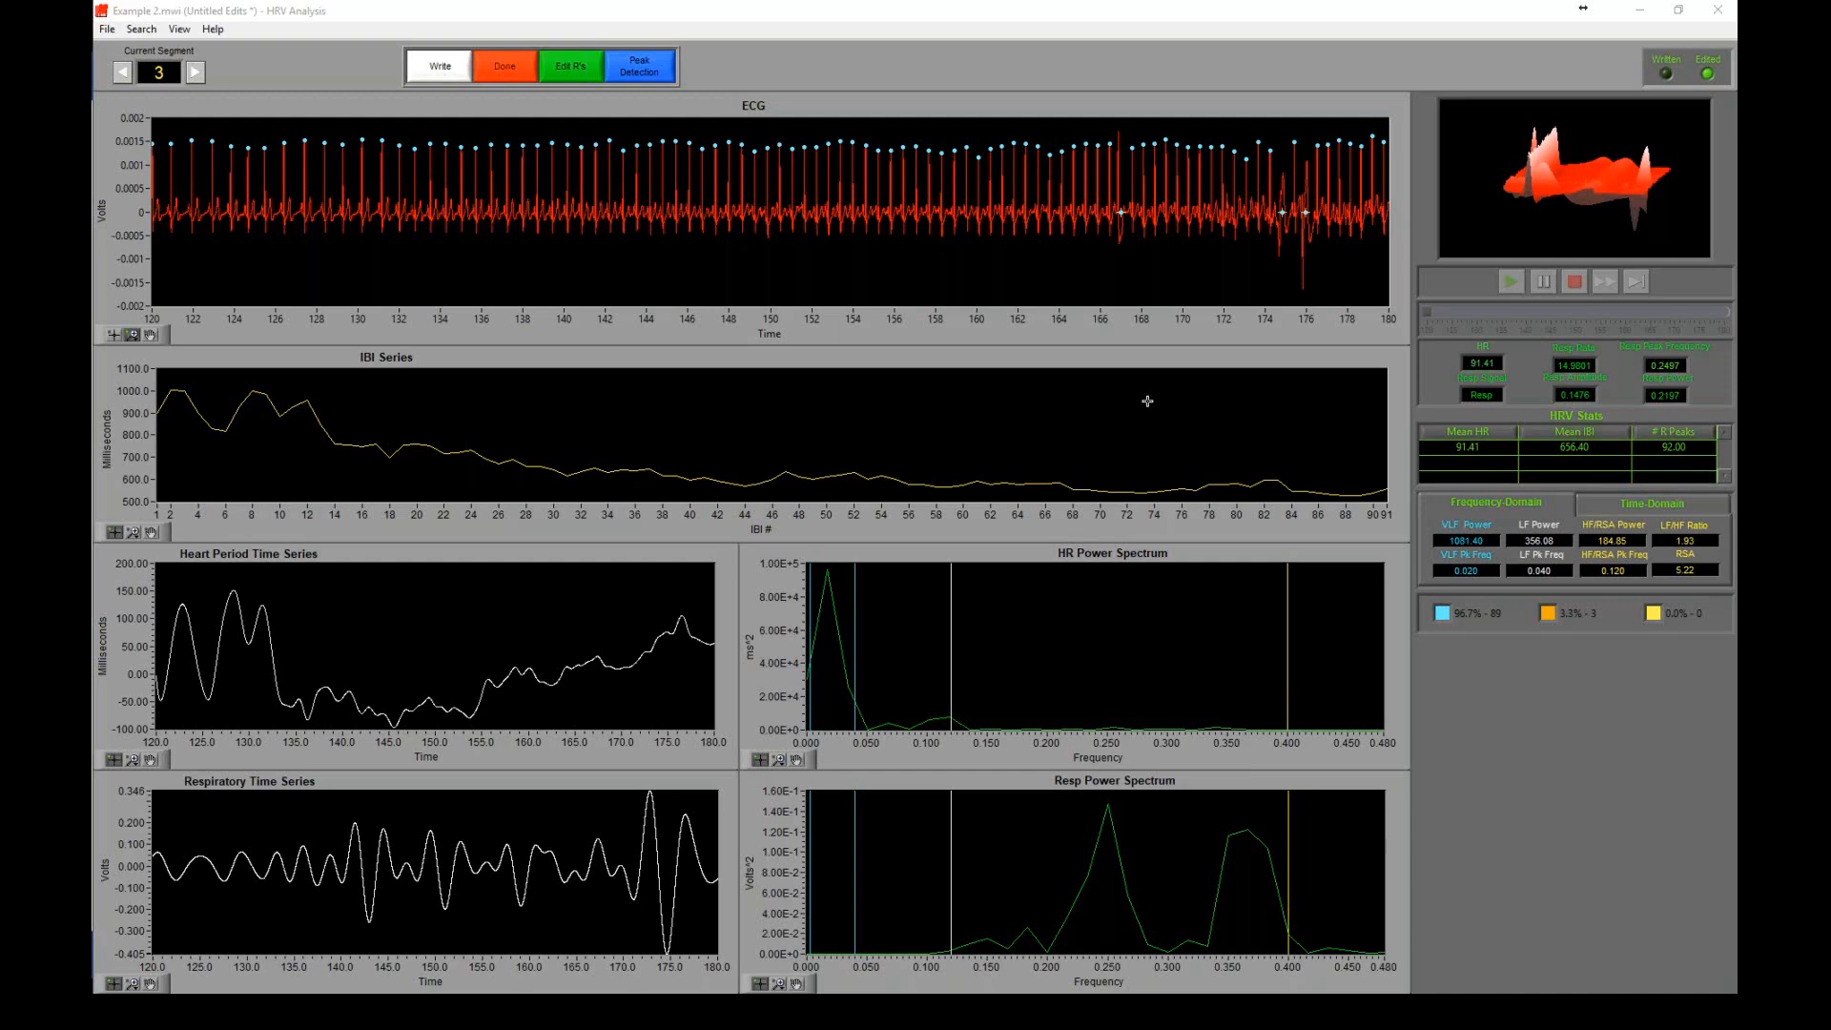
{"action": "left_click", "coordinate": [1673, 500]}
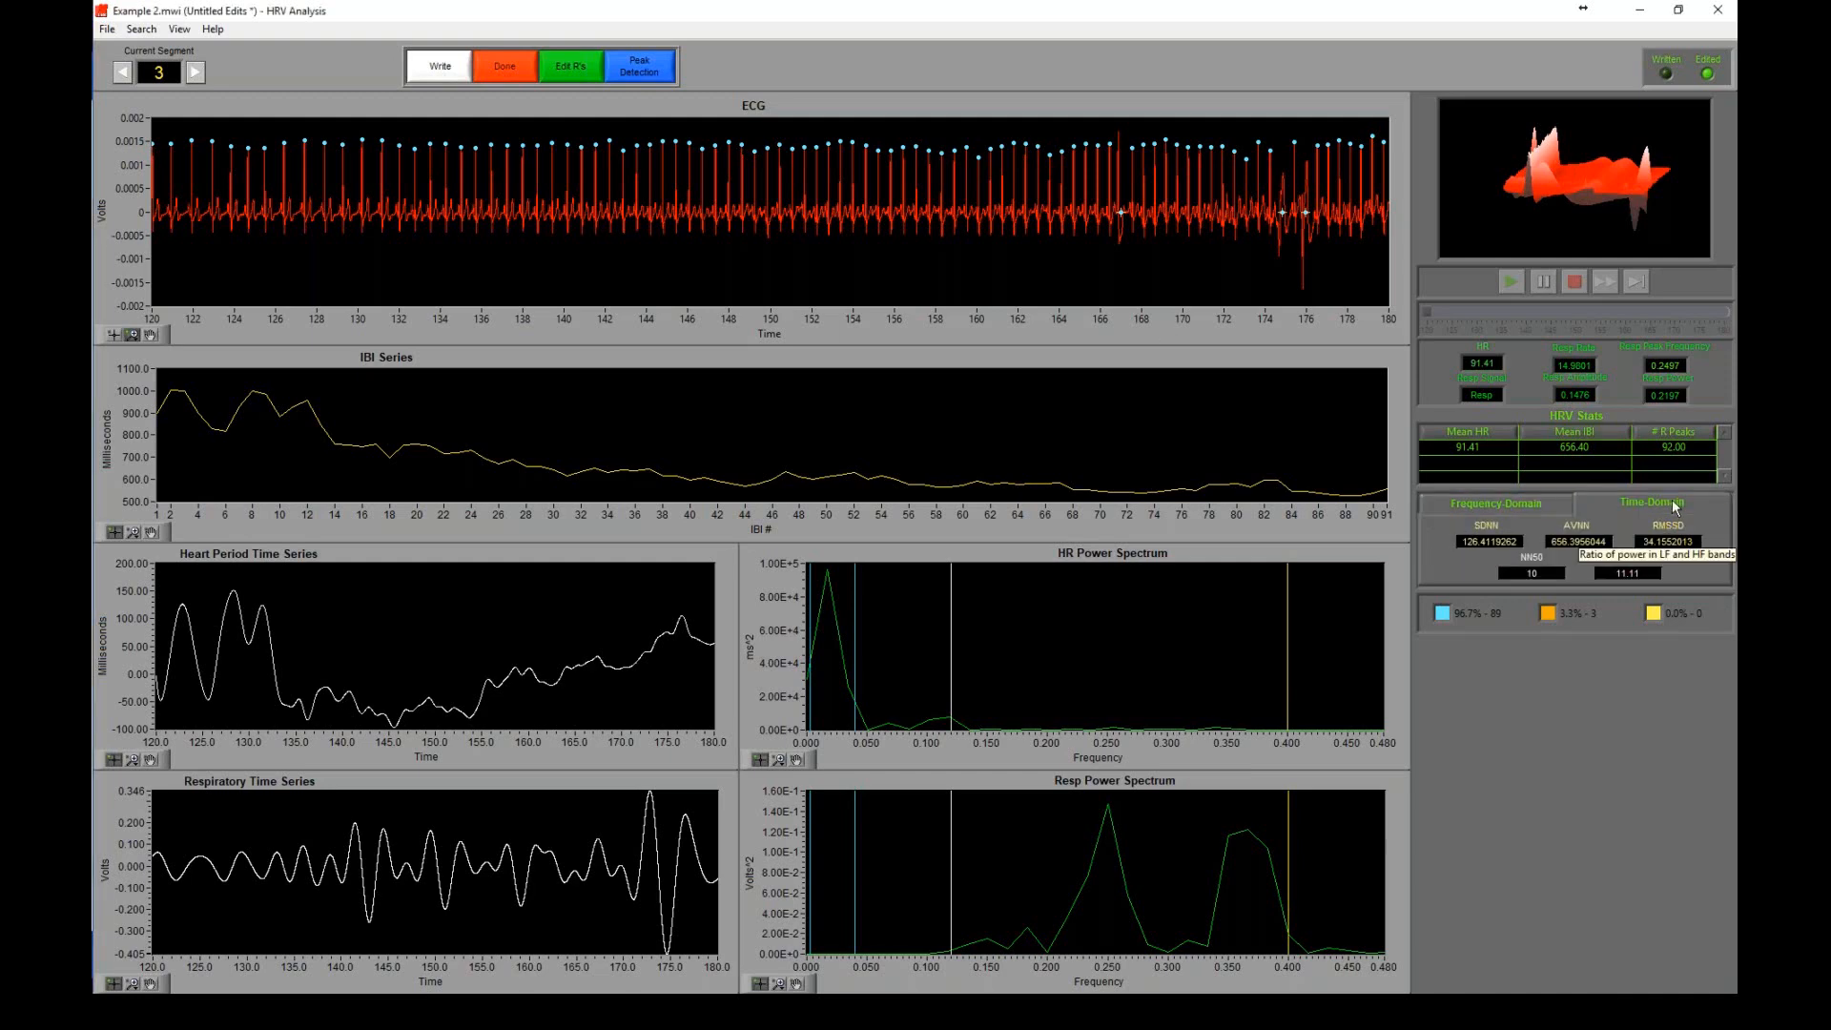
{"action": "left_click", "coordinate": [1496, 511]}
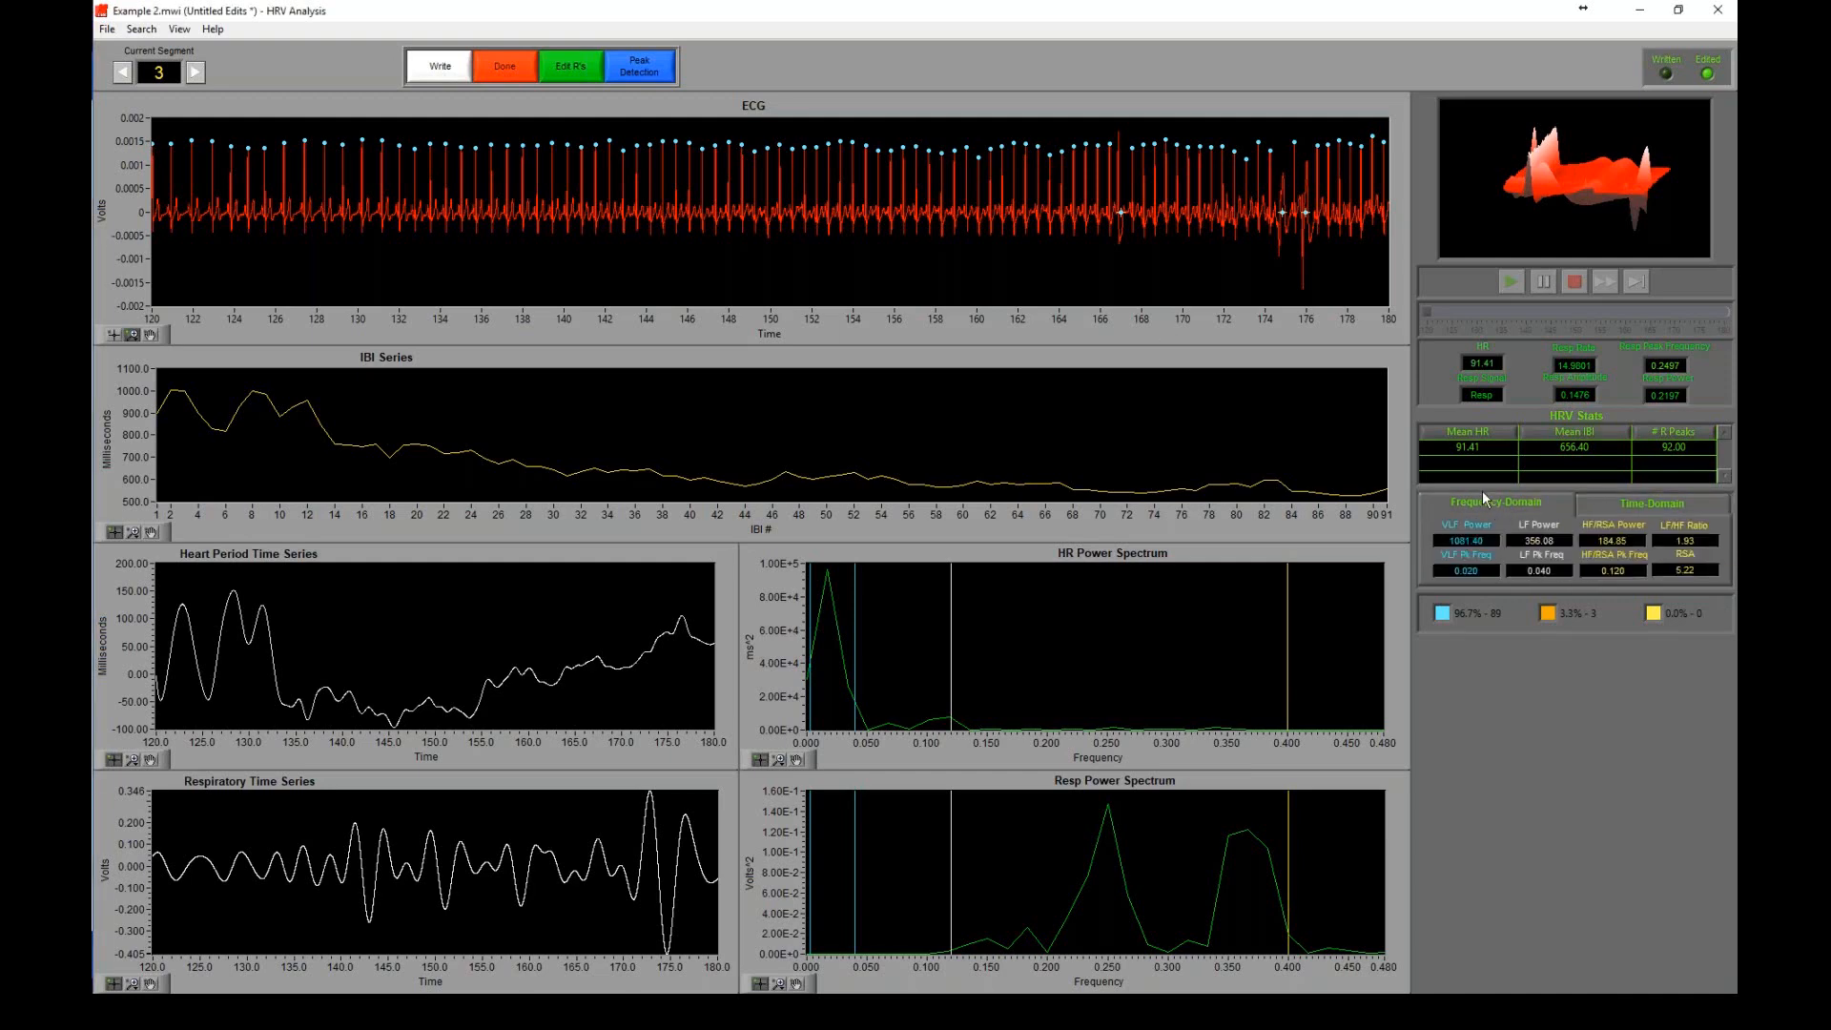
- Examine segment 3's time-domain HRV statistics, including SDNN, RMSSD and pNN50
{"action": "left_click", "coordinate": [1657, 510]}
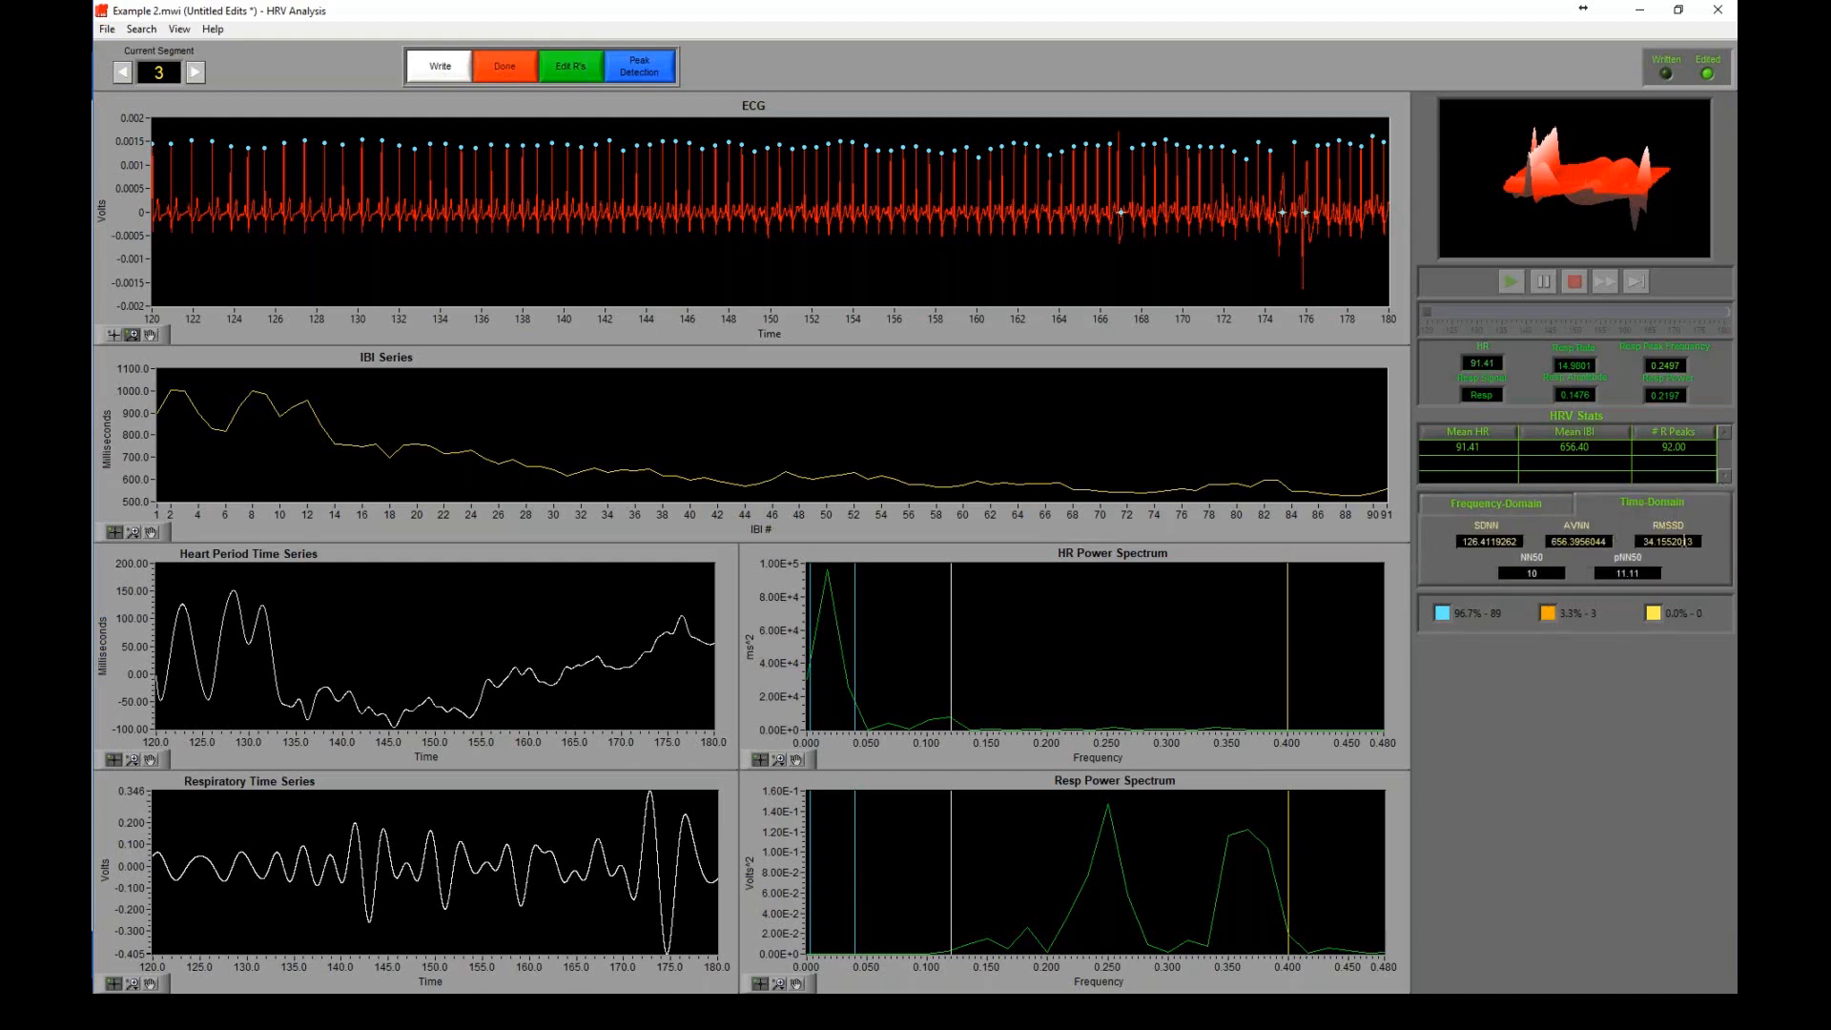
{"action": "mouse_move", "coordinate": [1677, 541]}
- Close the analysis of Example 2.mwi and set its HRV setup to the Continuous analysis mode
{"action": "left_click", "coordinate": [517, 71]}
{"action": "left_click", "coordinate": [925, 524]}
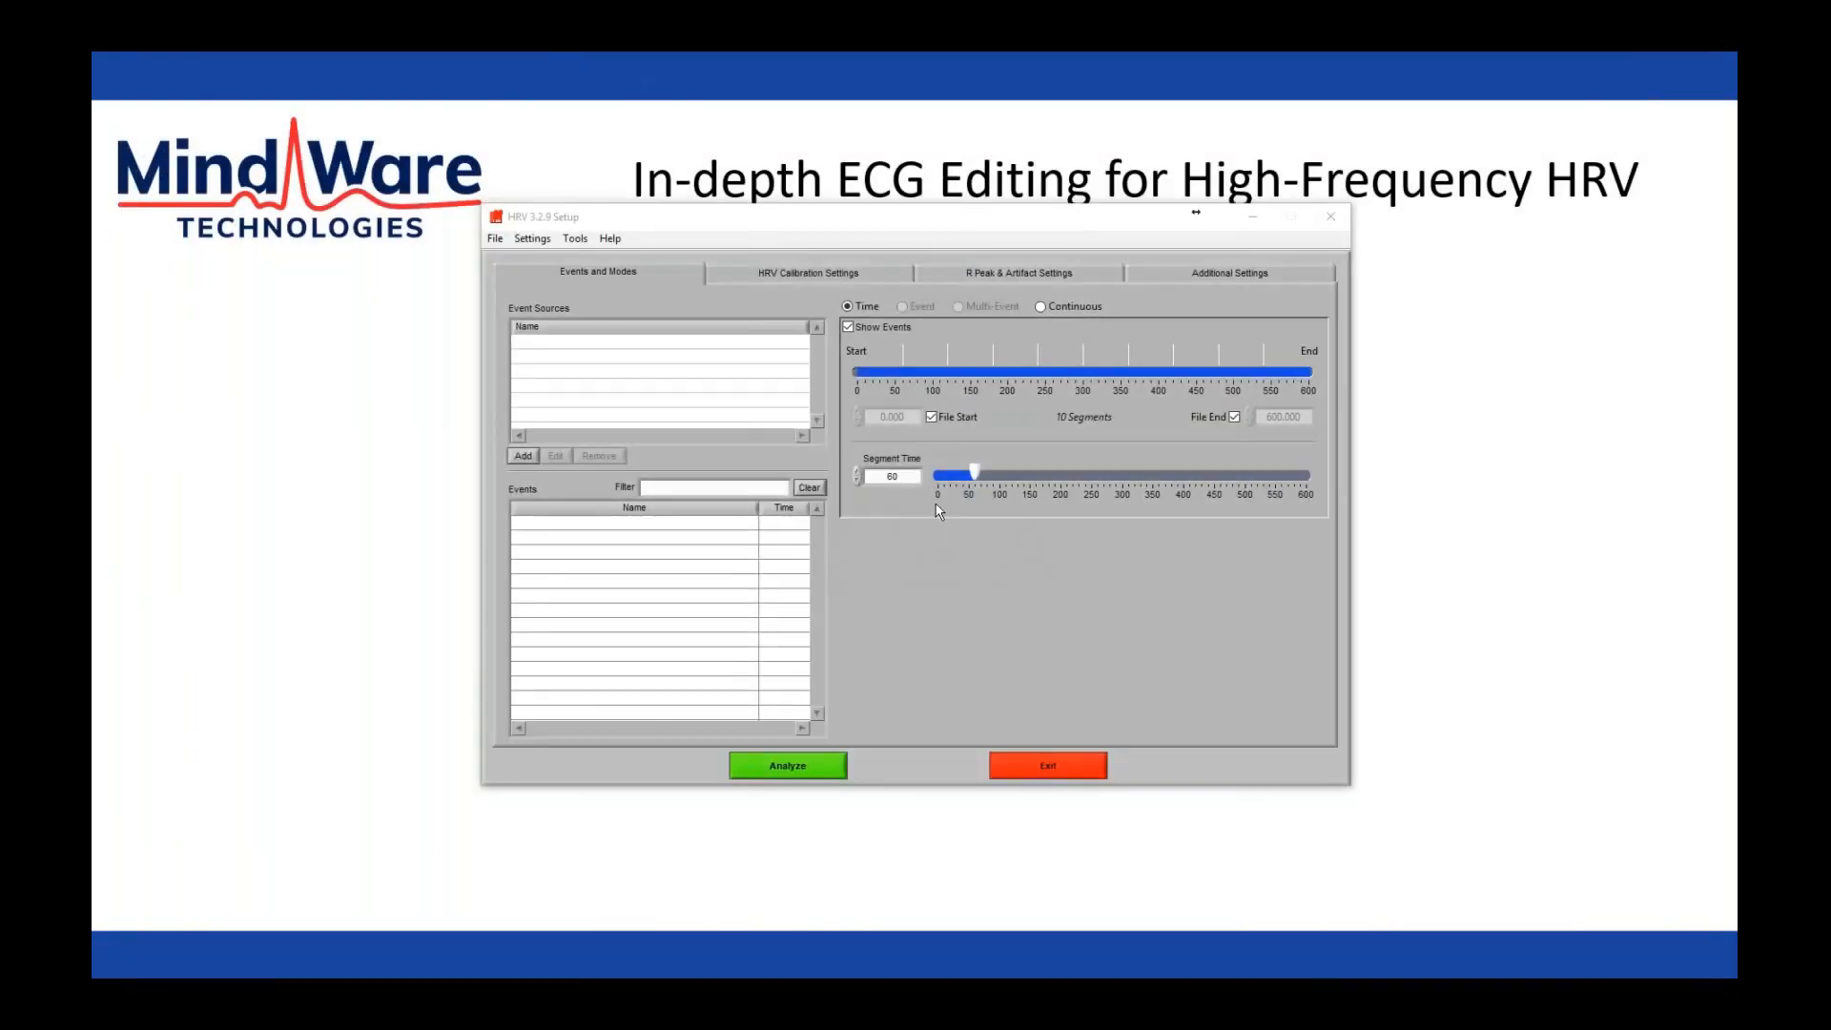
{"action": "left_click", "coordinate": [1041, 307]}
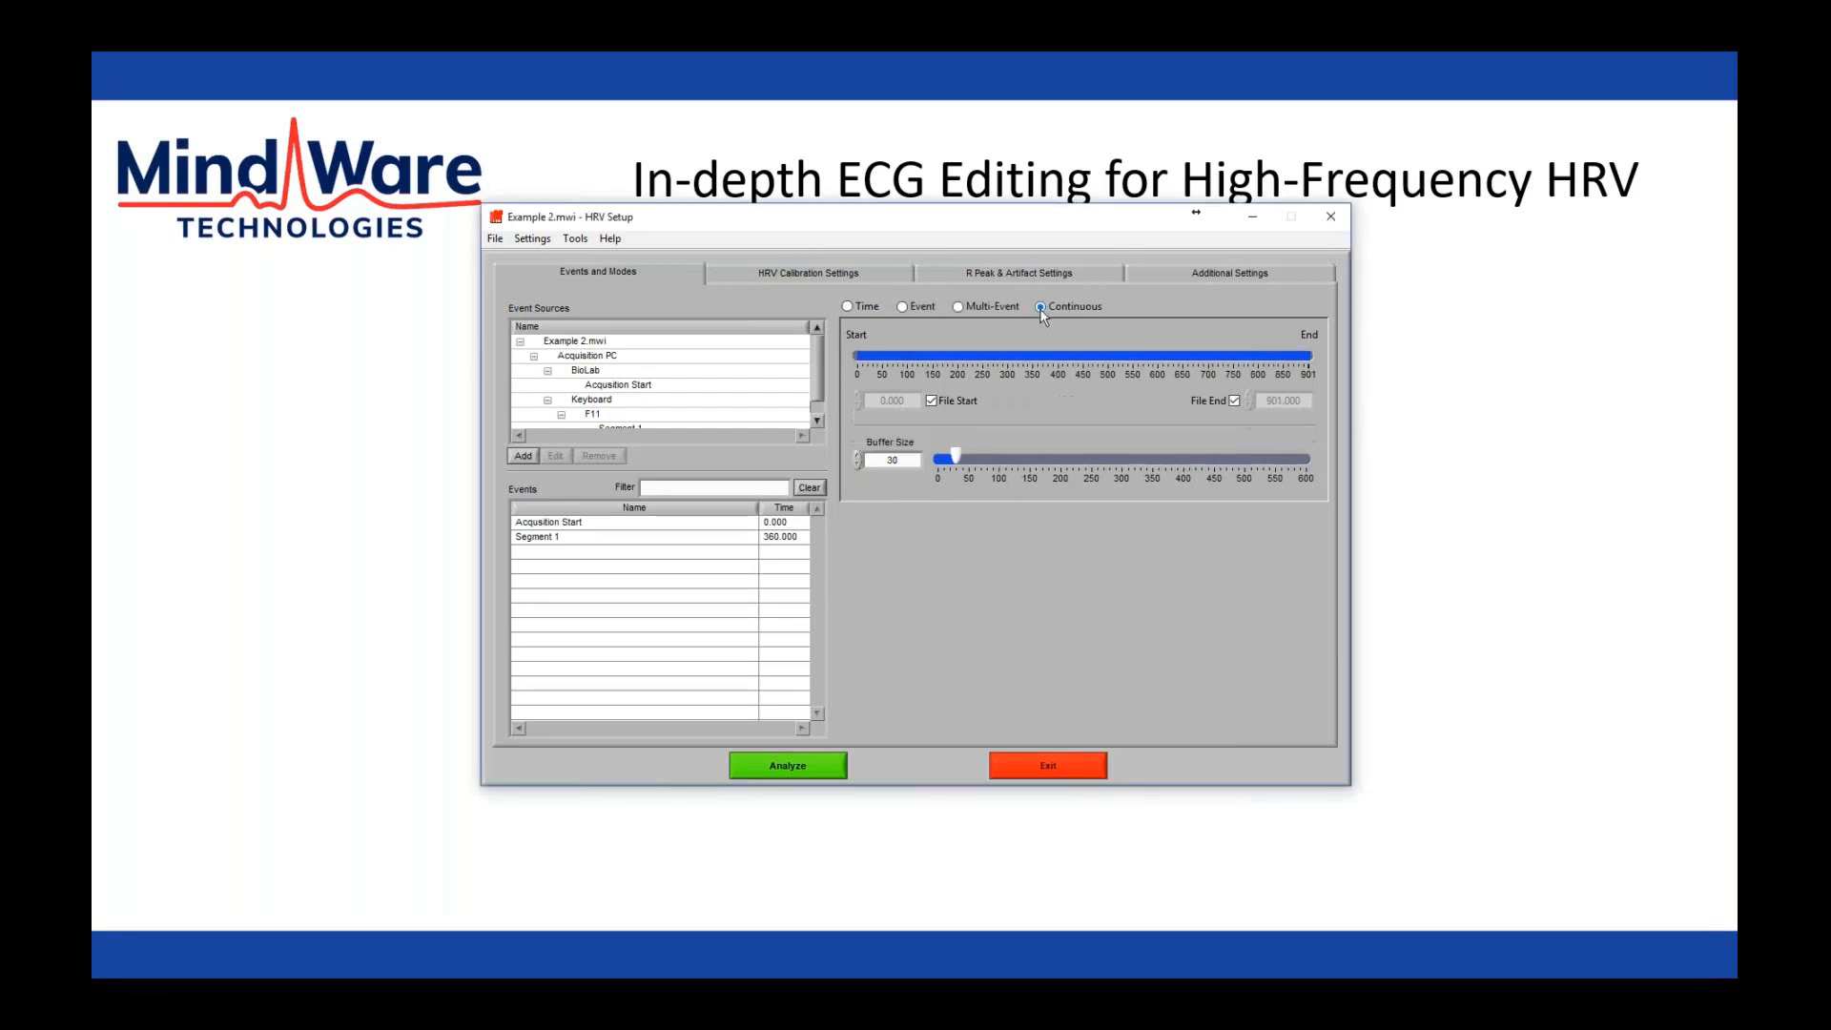
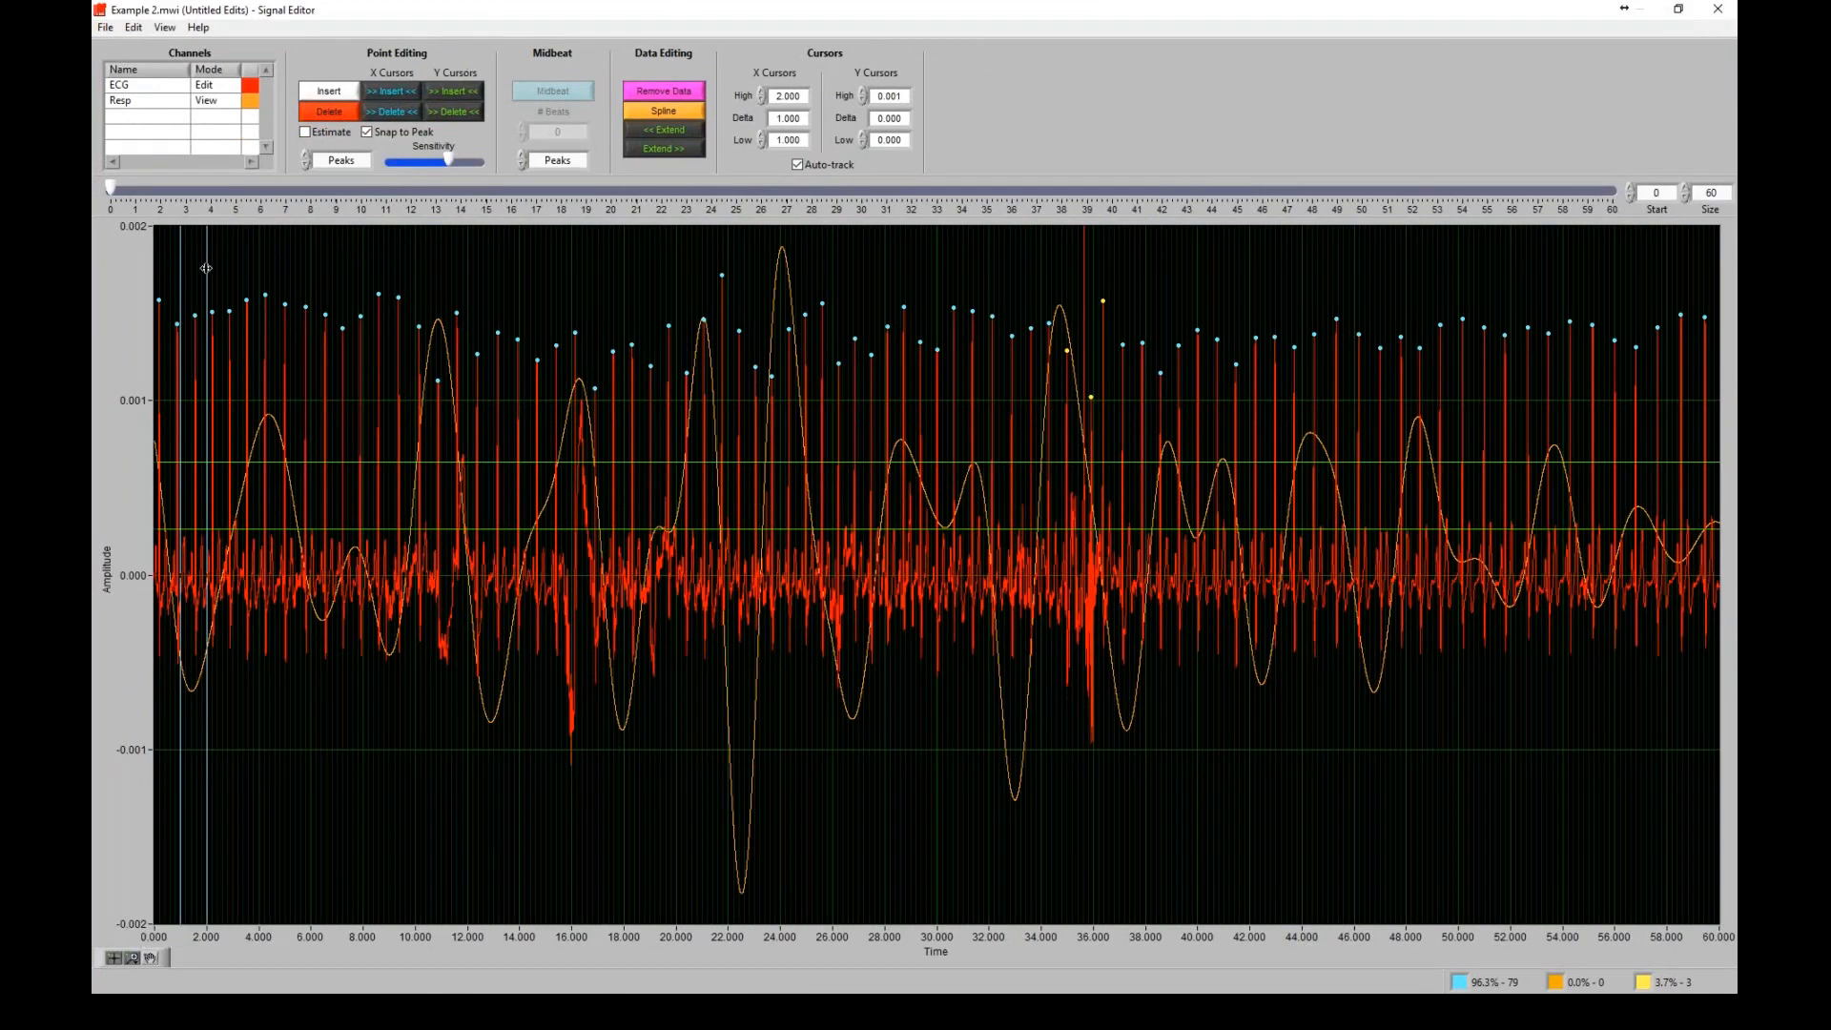
- Delete the two R peaks at about 13.9 s and 14.7 s on the ECG channel
{"action": "left_click", "coordinate": [132, 958]}
{"action": "left_click", "coordinate": [204, 877]}
{"action": "left_click_drag", "start_coordinate": [420, 412], "coordinate": [736, 420]}
{"action": "left_click", "coordinate": [330, 112]}
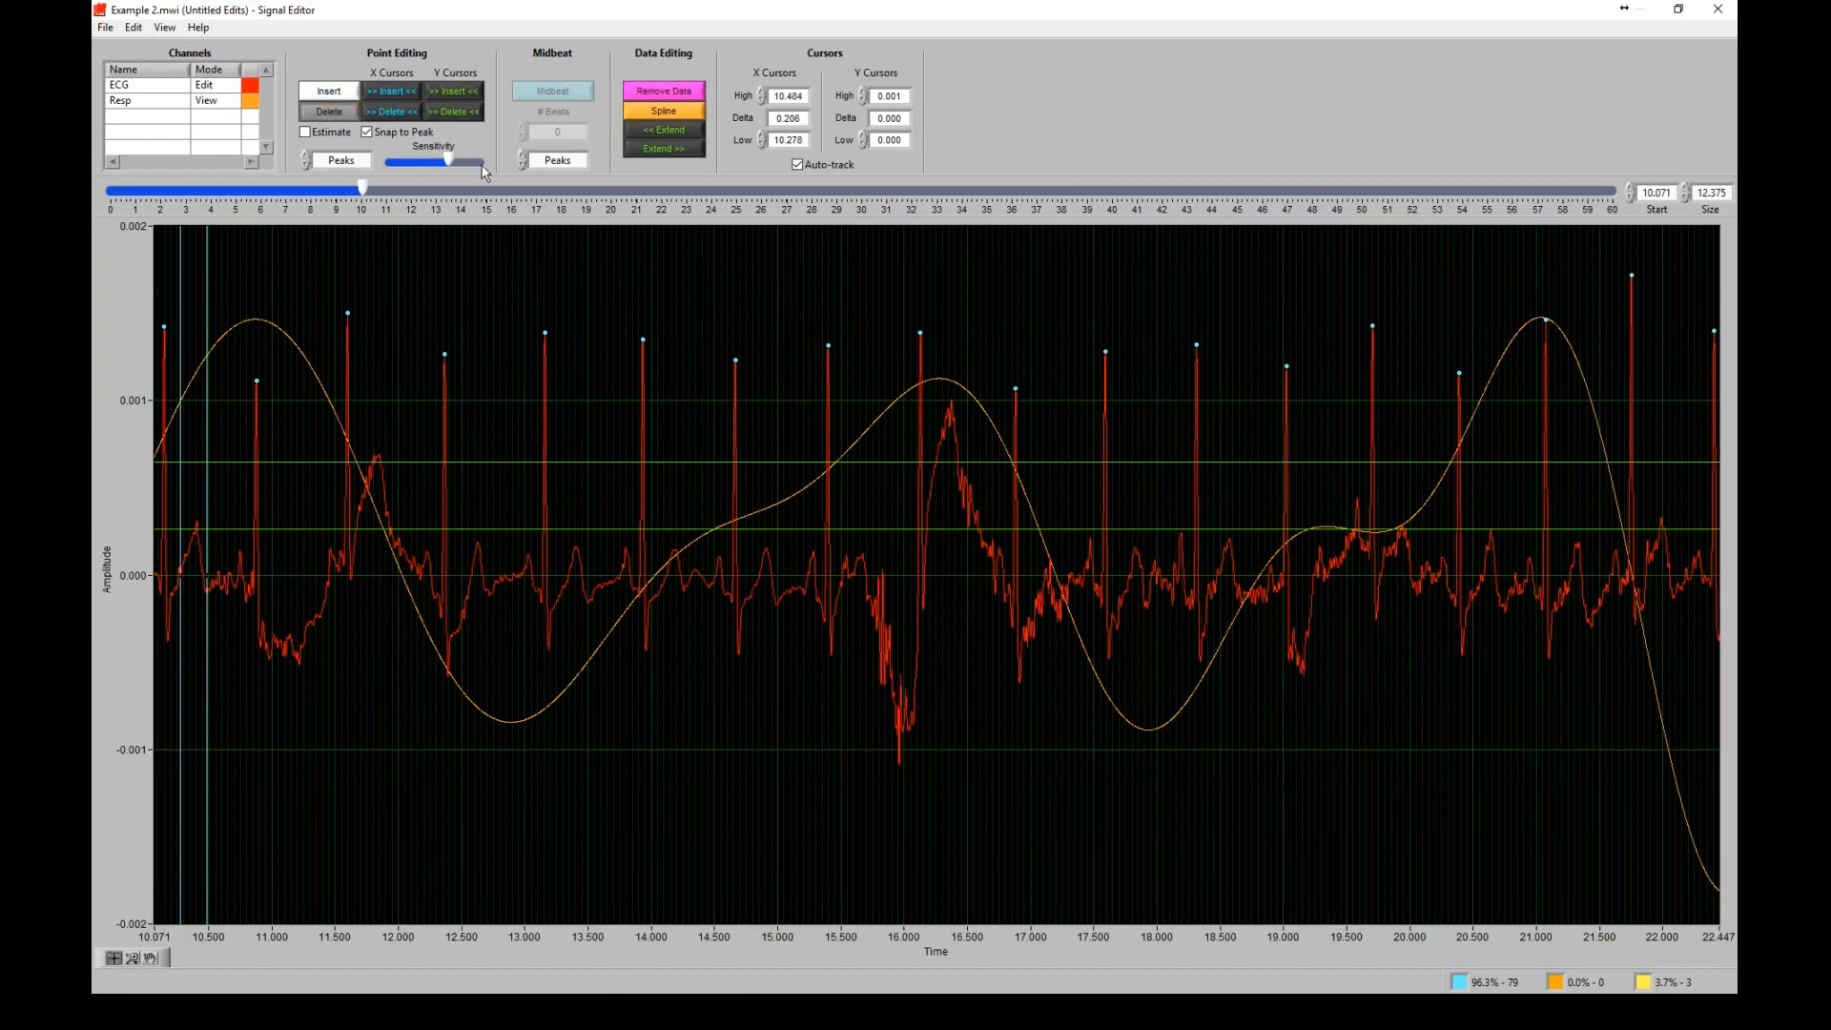
{"action": "left_click", "coordinate": [643, 342]}
{"action": "left_click", "coordinate": [736, 355]}
- Remove the ECG data between about 13.6 s and 15.1 s, and set the X cursors to 12.977 and 15.543 around the gap's neighbouring peaks
{"action": "left_click_drag", "start_coordinate": [213, 264], "coordinate": [869, 360]}
{"action": "left_click_drag", "start_coordinate": [184, 241], "coordinate": [595, 271]}
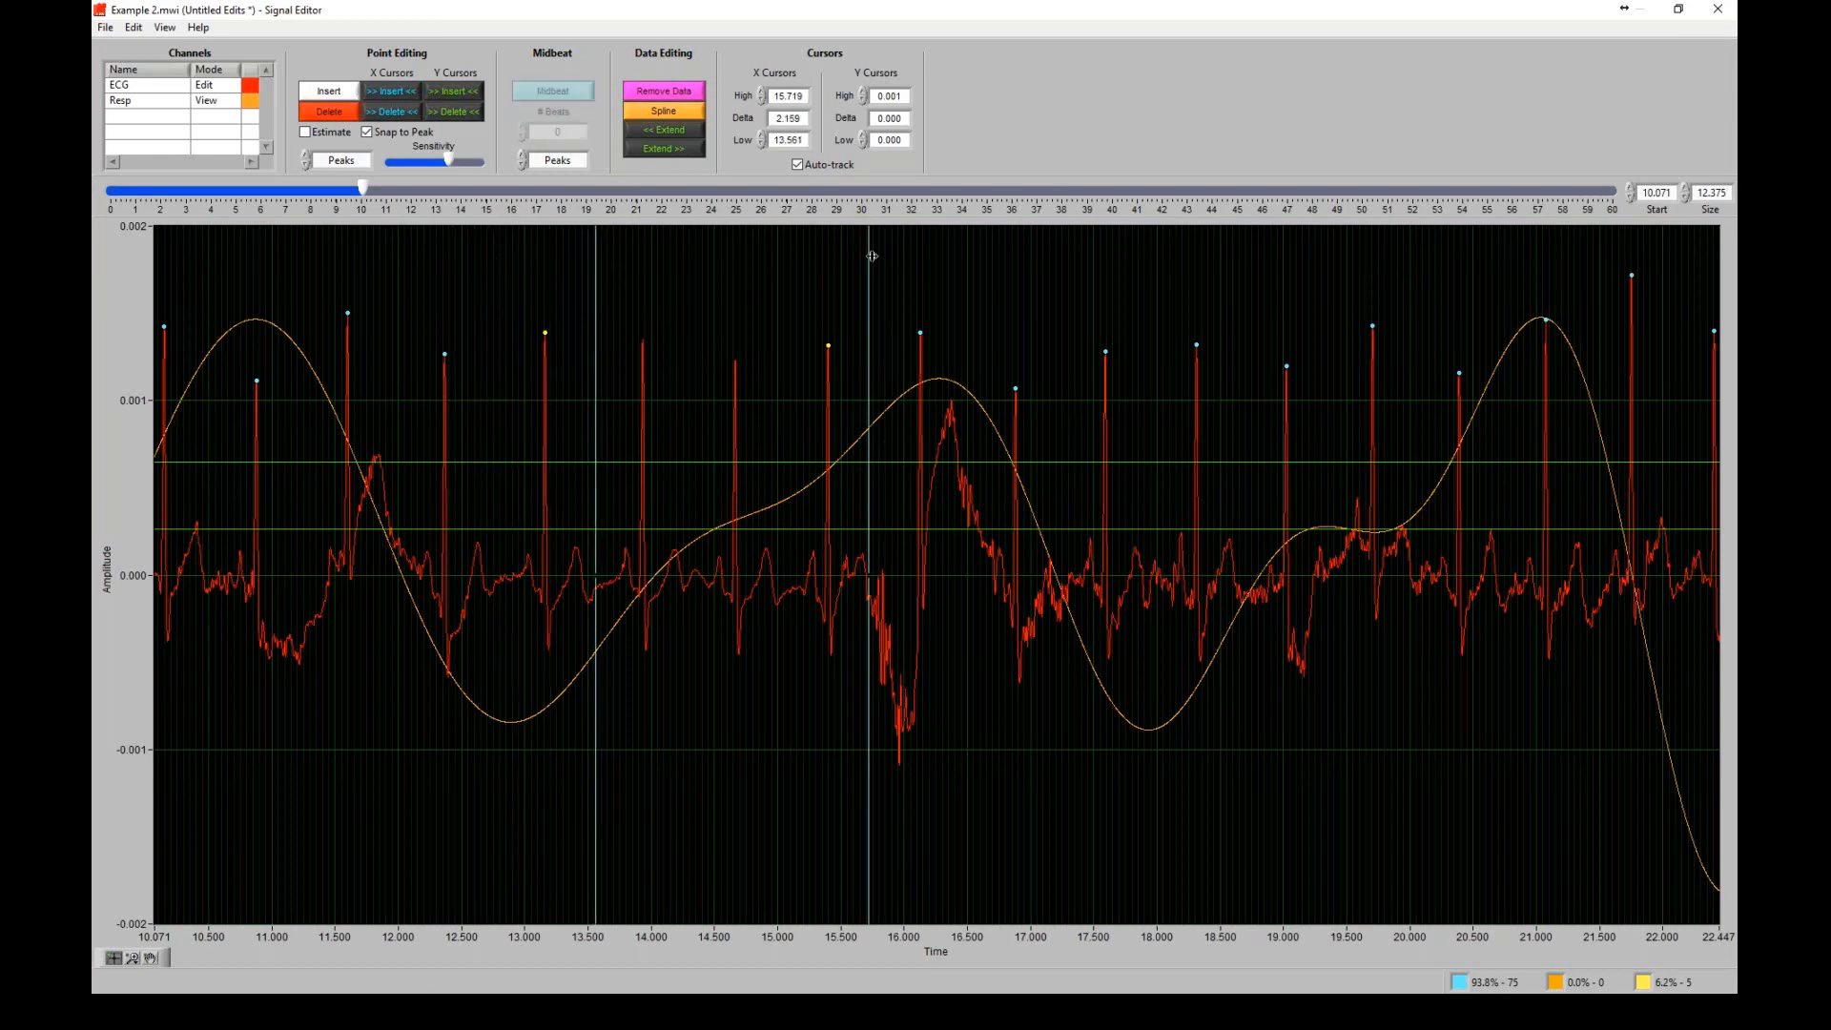
{"action": "mouse_move", "coordinate": [870, 254]}
{"action": "left_mouse_down"}
{"action": "mouse_move", "coordinate": [789, 267]}
{"action": "mouse_move", "coordinate": [846, 257]}
{"action": "left_mouse_up"}
{"action": "left_click", "coordinate": [683, 96]}
{"action": "left_click_drag", "start_coordinate": [595, 233], "coordinate": [523, 257]}
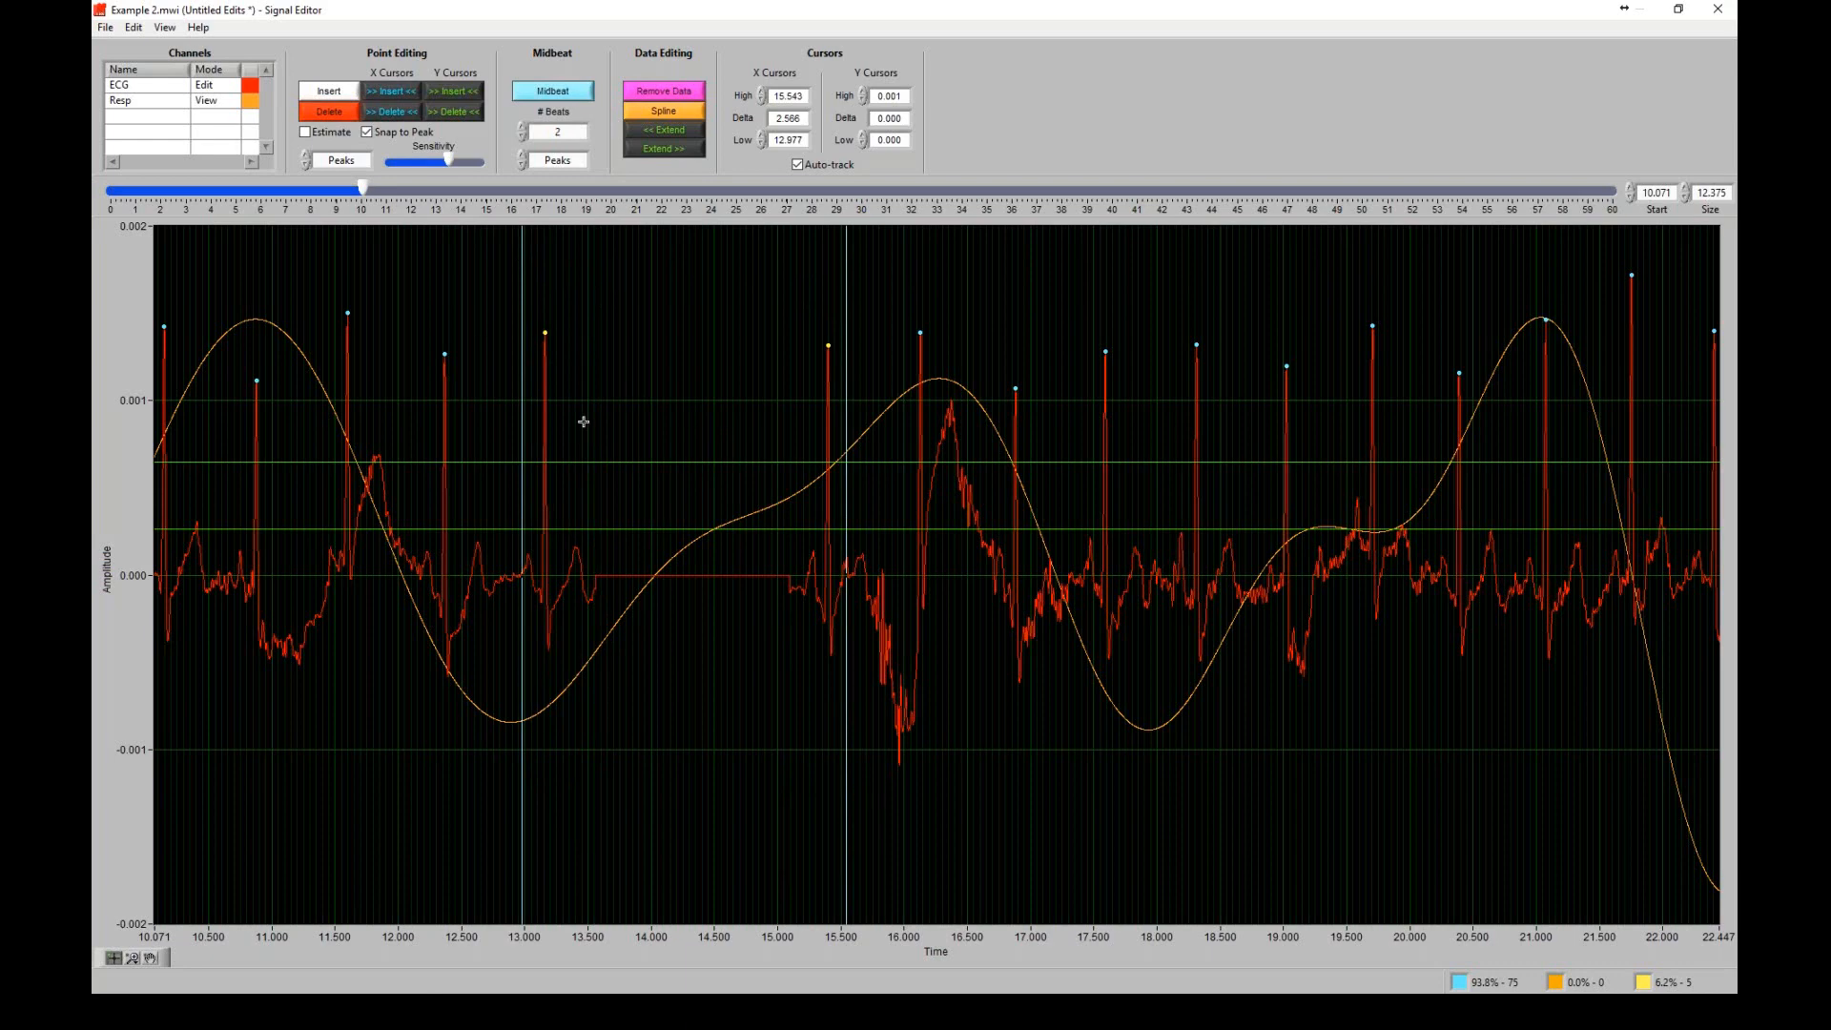
- Try a single midbeat between the R peaks at about 13.2 s and 15.4 s, and undo it
{"action": "left_click", "coordinate": [568, 94]}
{"action": "double_click", "coordinate": [562, 133]}
{"action": "type", "text": "1"}
{"action": "left_click", "coordinate": [582, 90]}
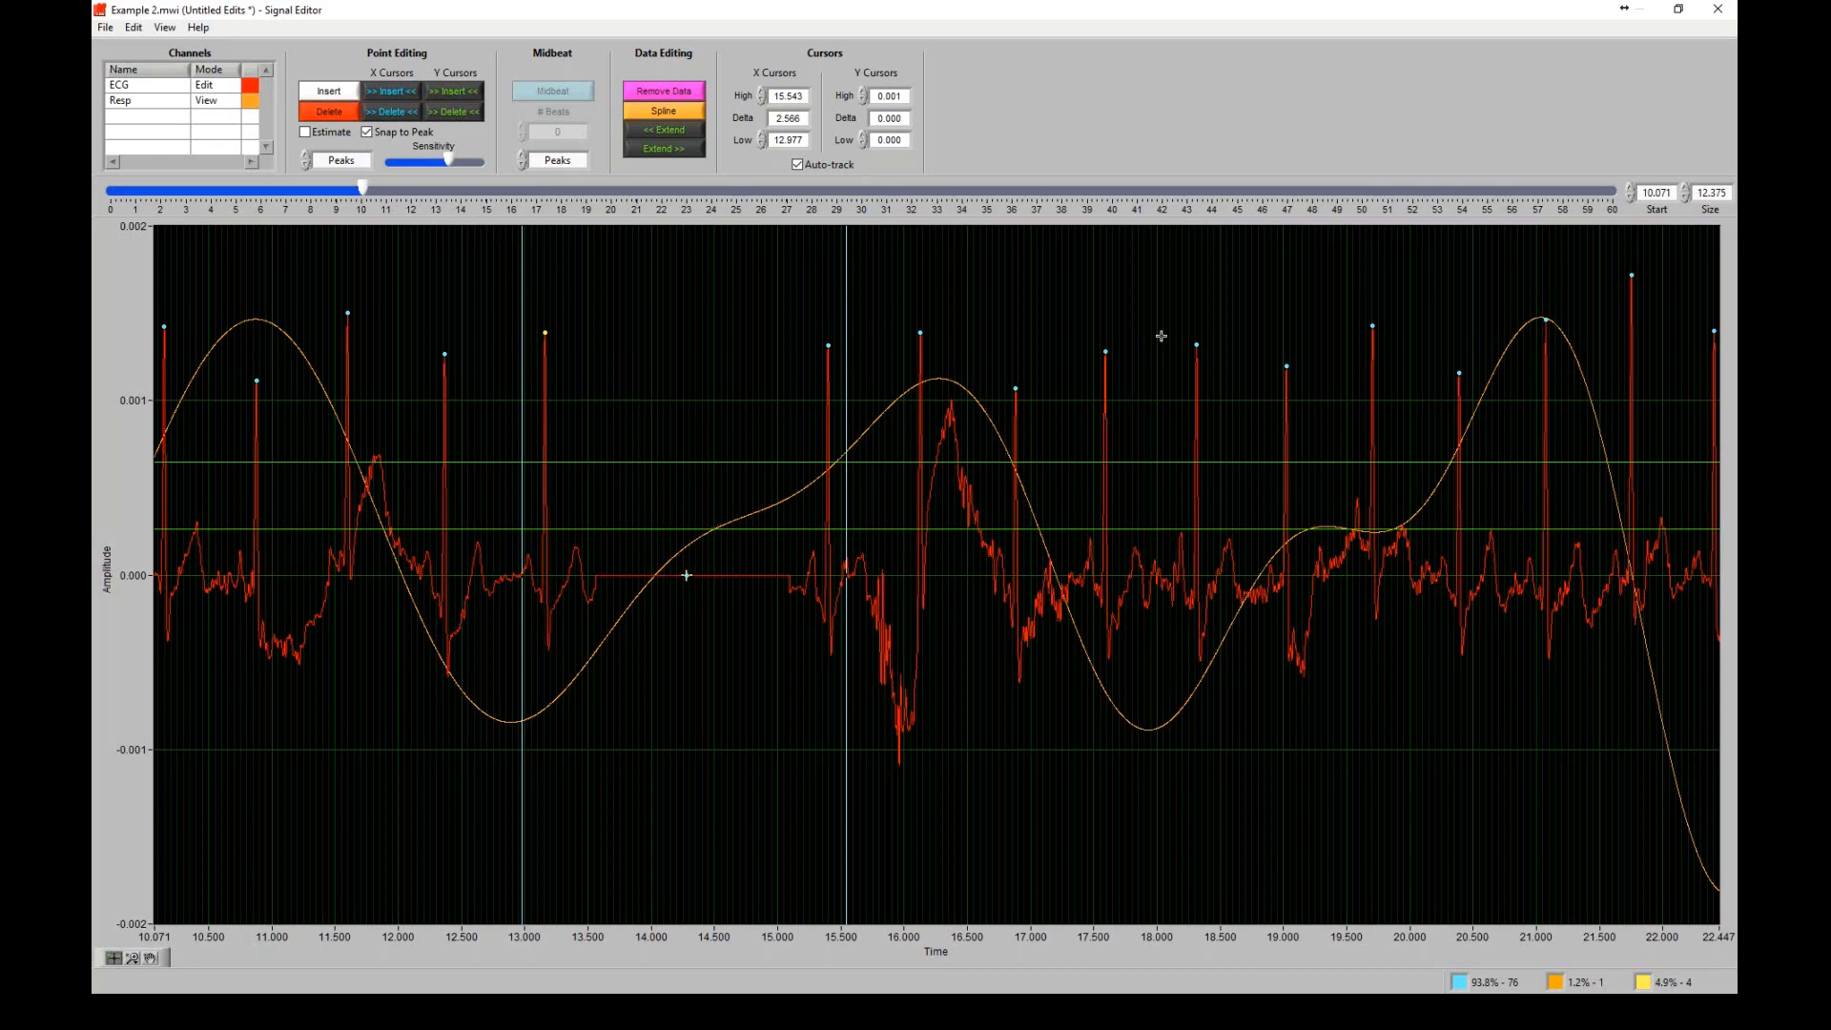
{"action": "left_click", "coordinate": [616, 236]}
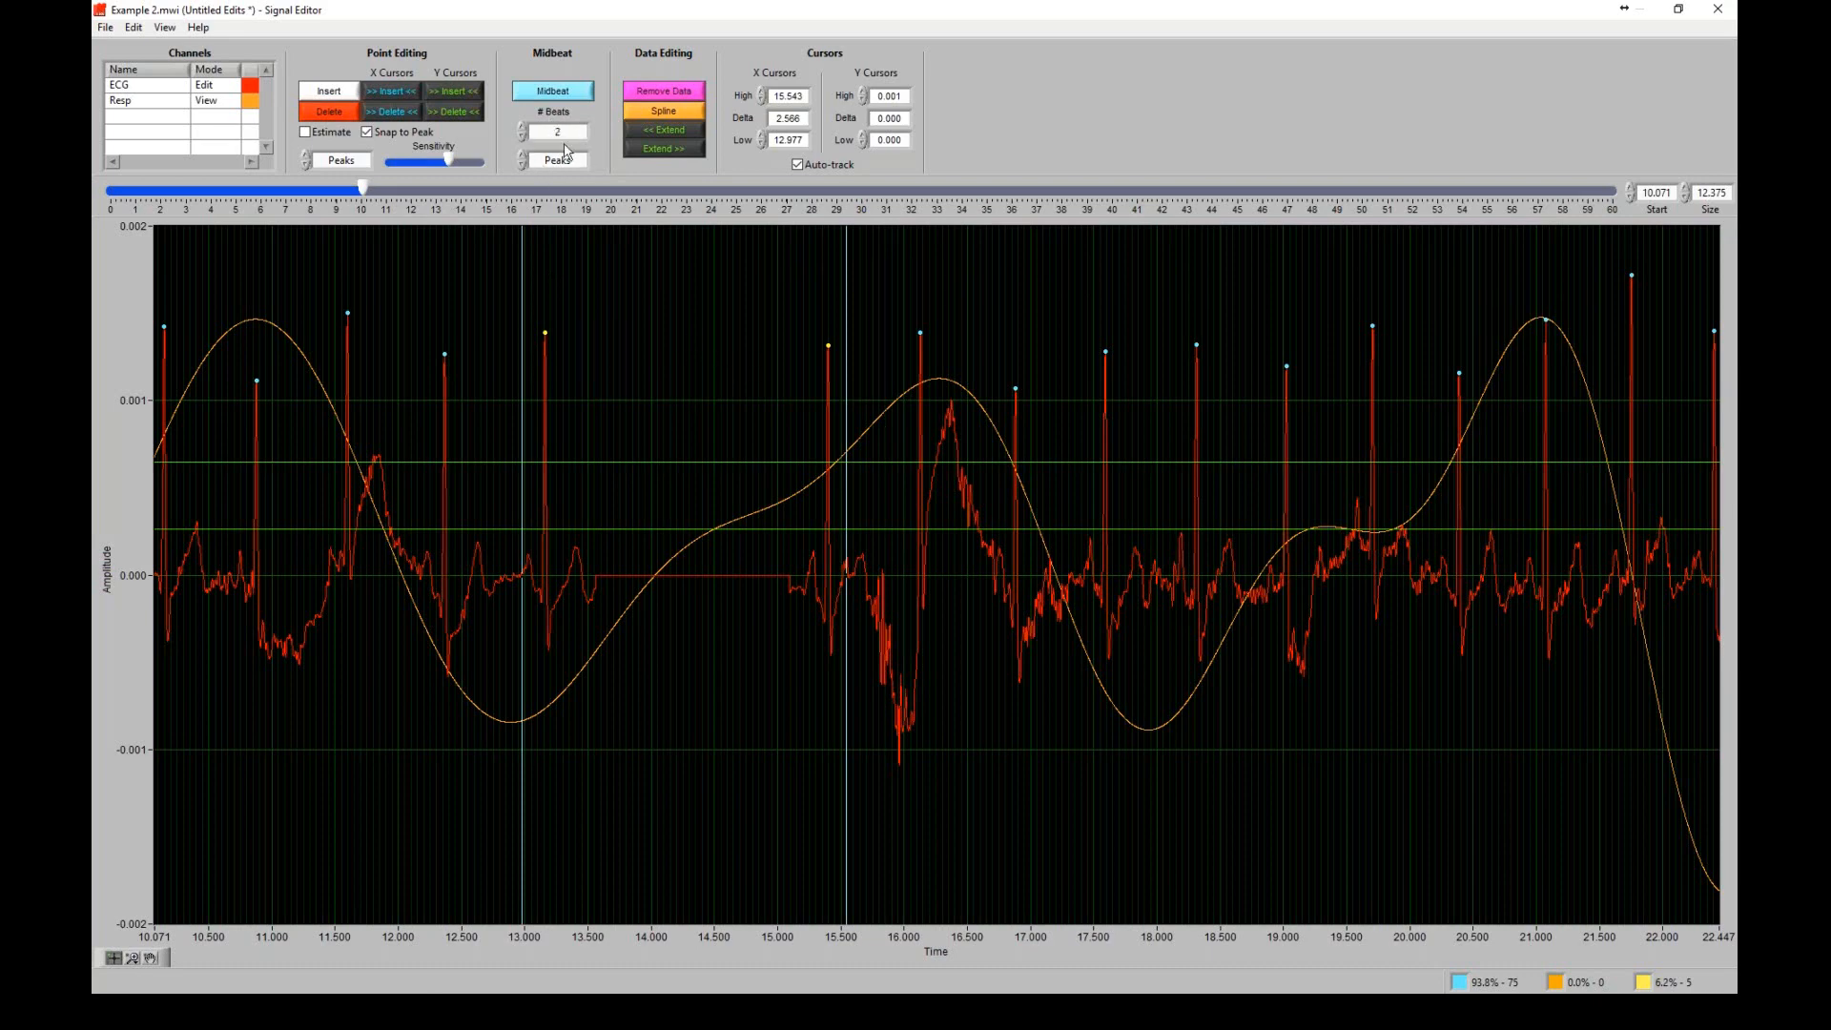
- Insert two midbeats between the R peaks at about 13.2 s and 15.4 s
{"action": "left_click", "coordinate": [576, 95]}
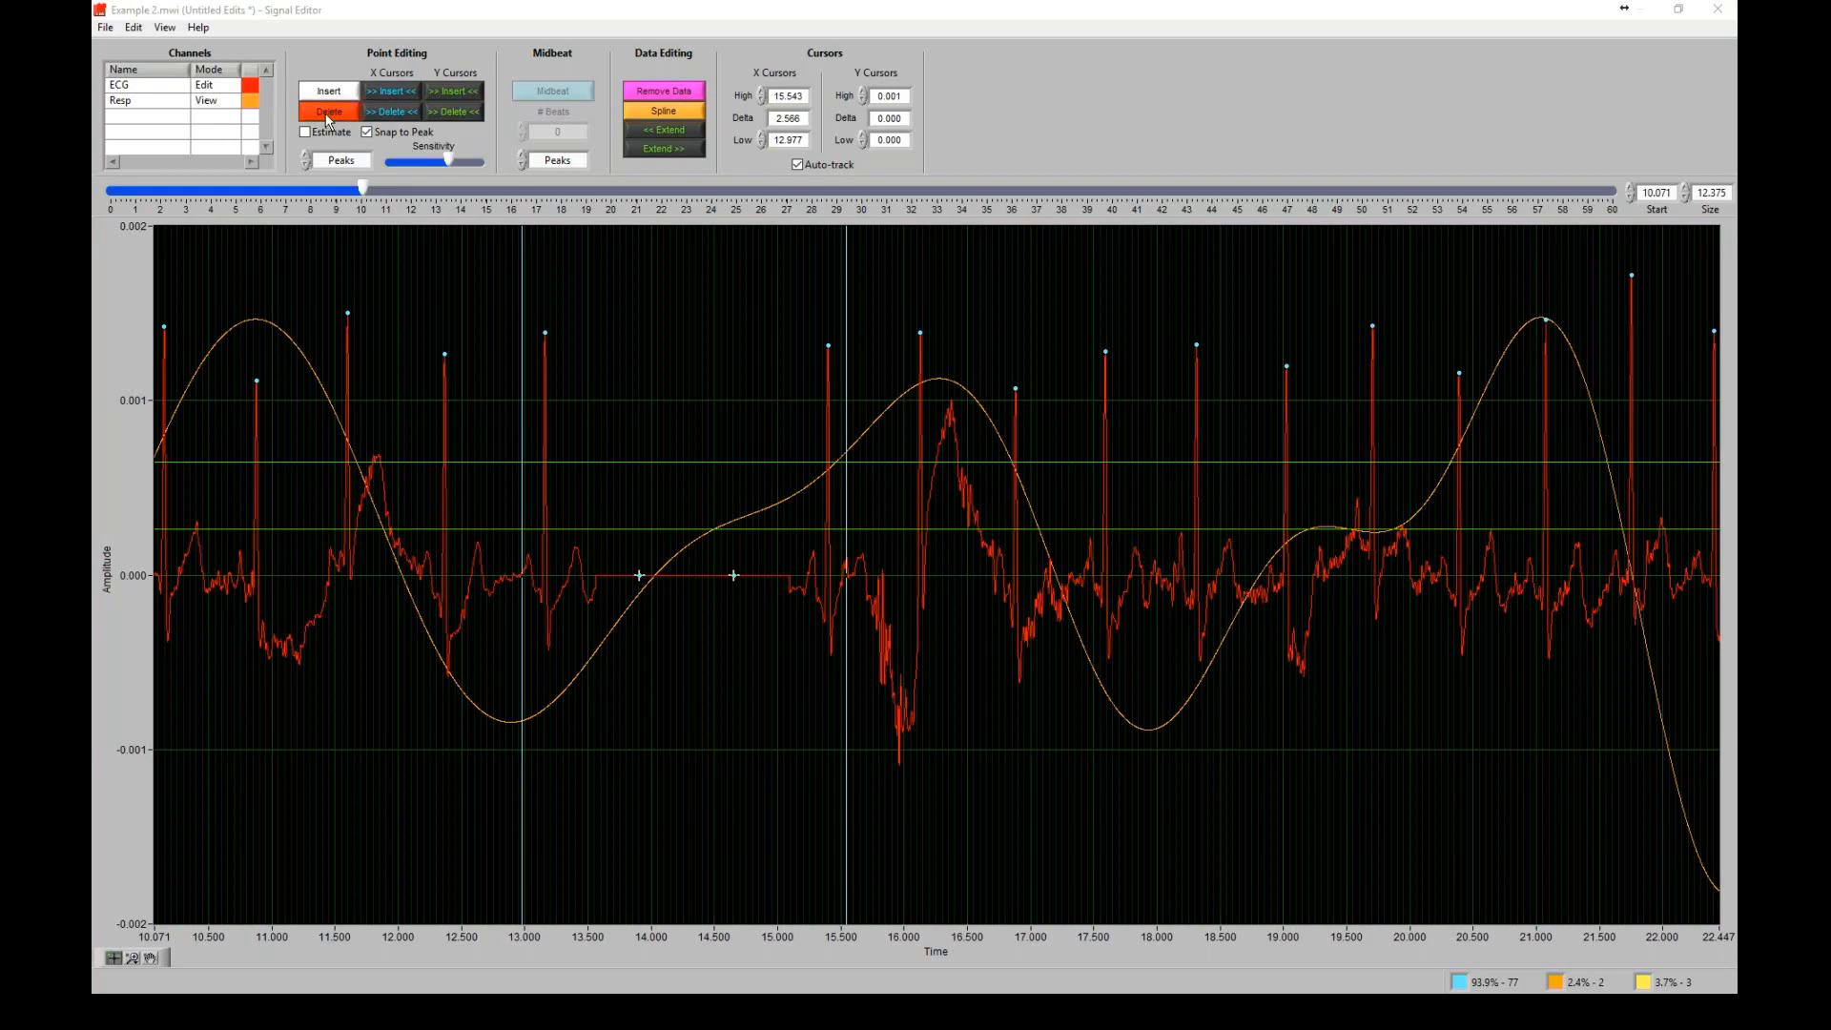
- Shrink the signal editor out of full screen and bring the slide show to its closing "Thank you for attending!" slide
{"action": "left_click", "coordinate": [1679, 8]}
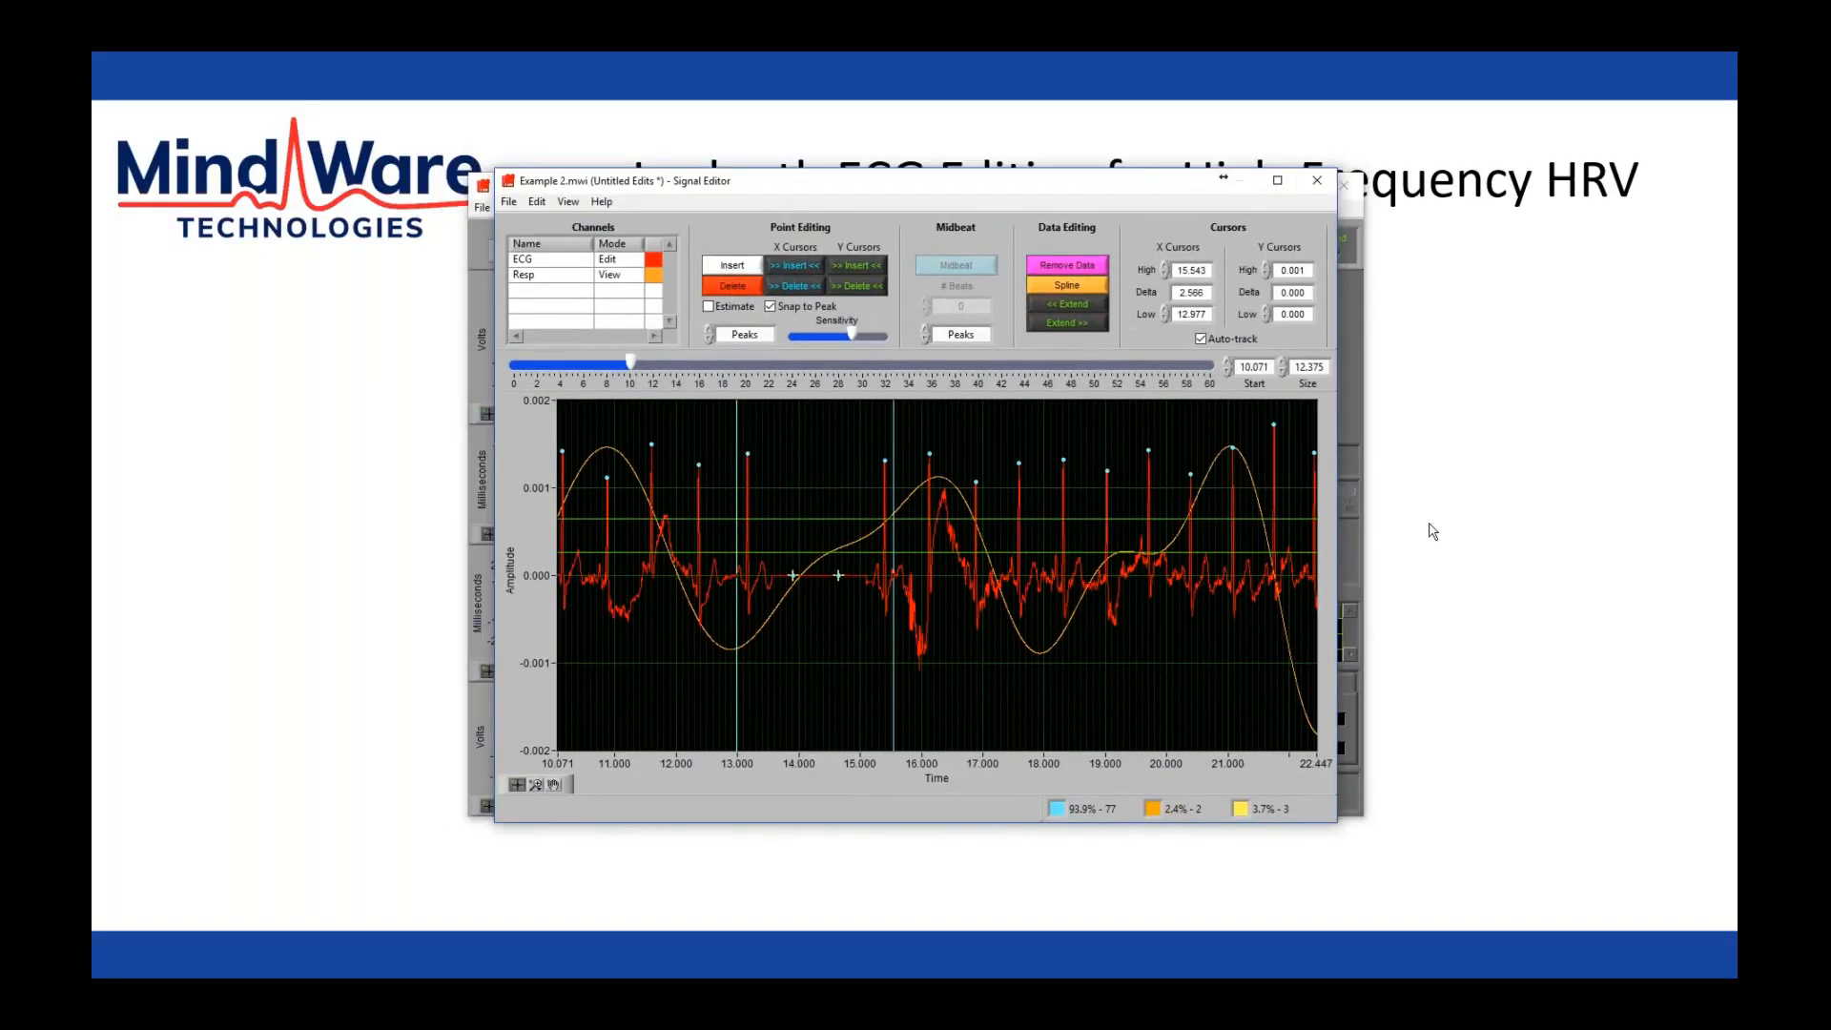
{"action": "scroll", "coordinate": [1430, 524], "scroll_direction": "down", "scroll_amount": 2}
{"action": "scroll", "coordinate": [1429, 523], "scroll_direction": "up", "scroll_amount": 1}
{"action": "left_click", "coordinate": [1468, 485]}
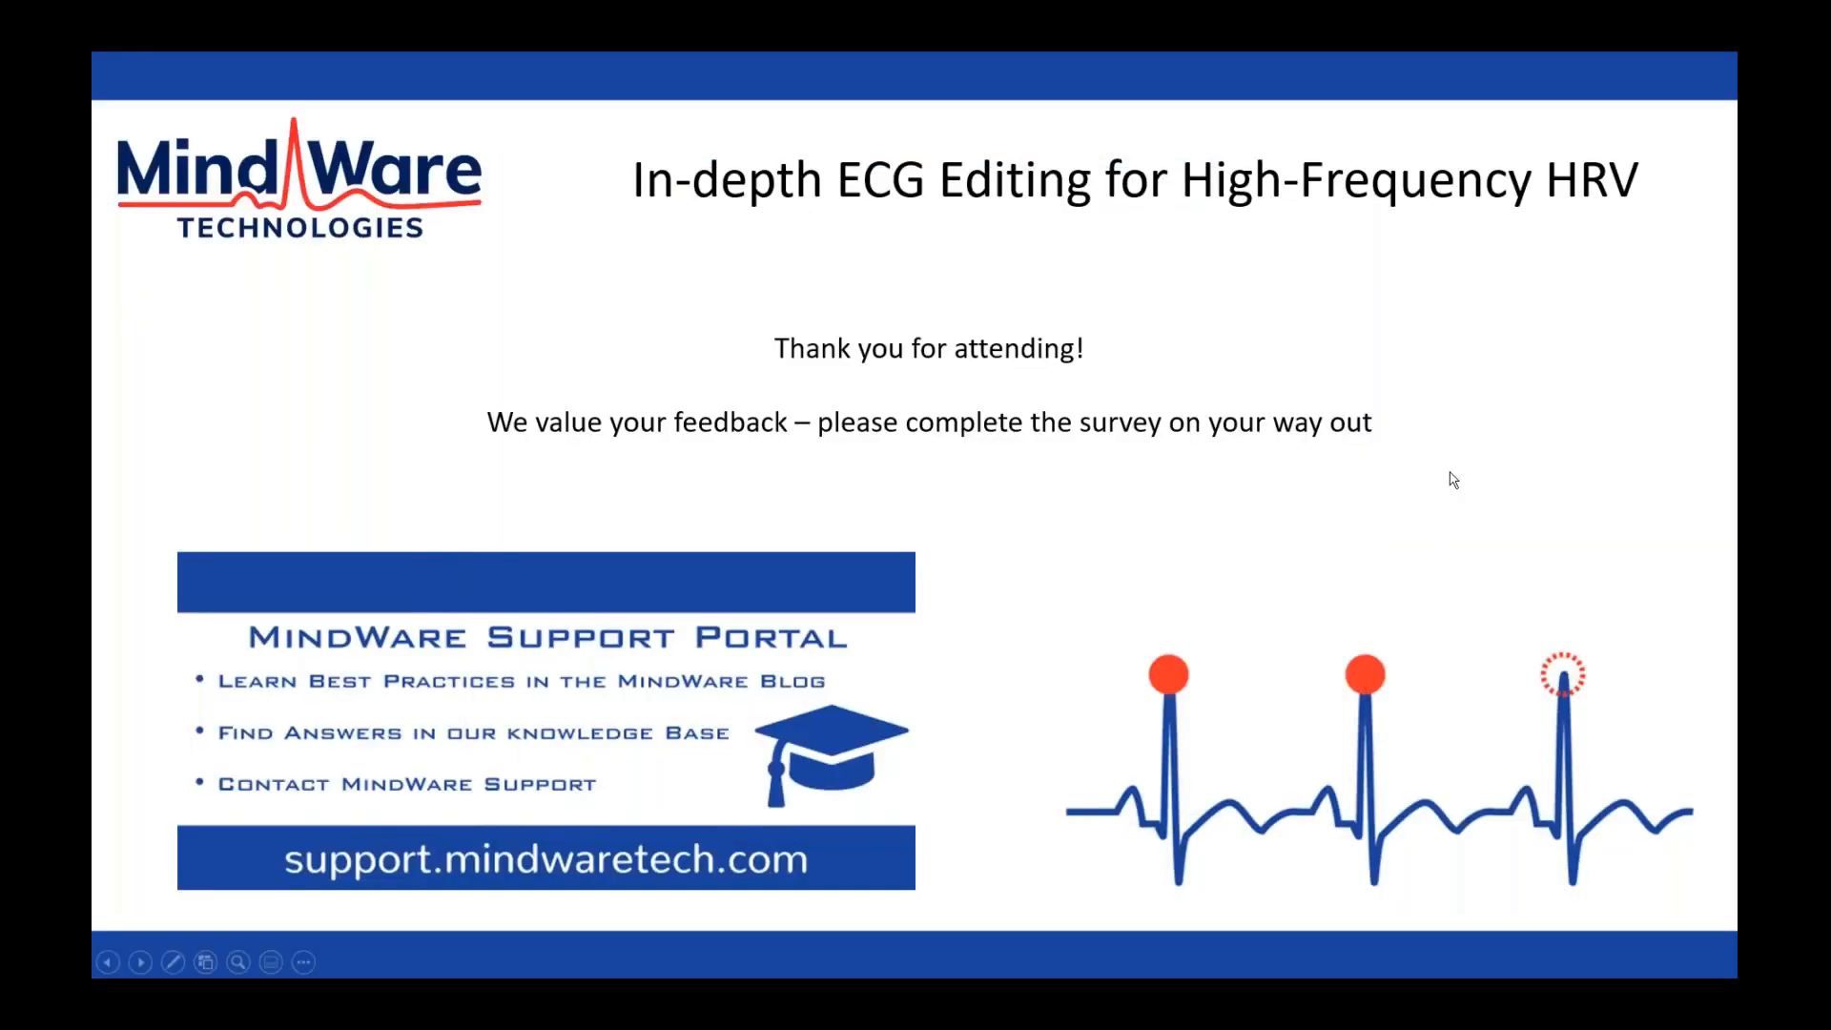